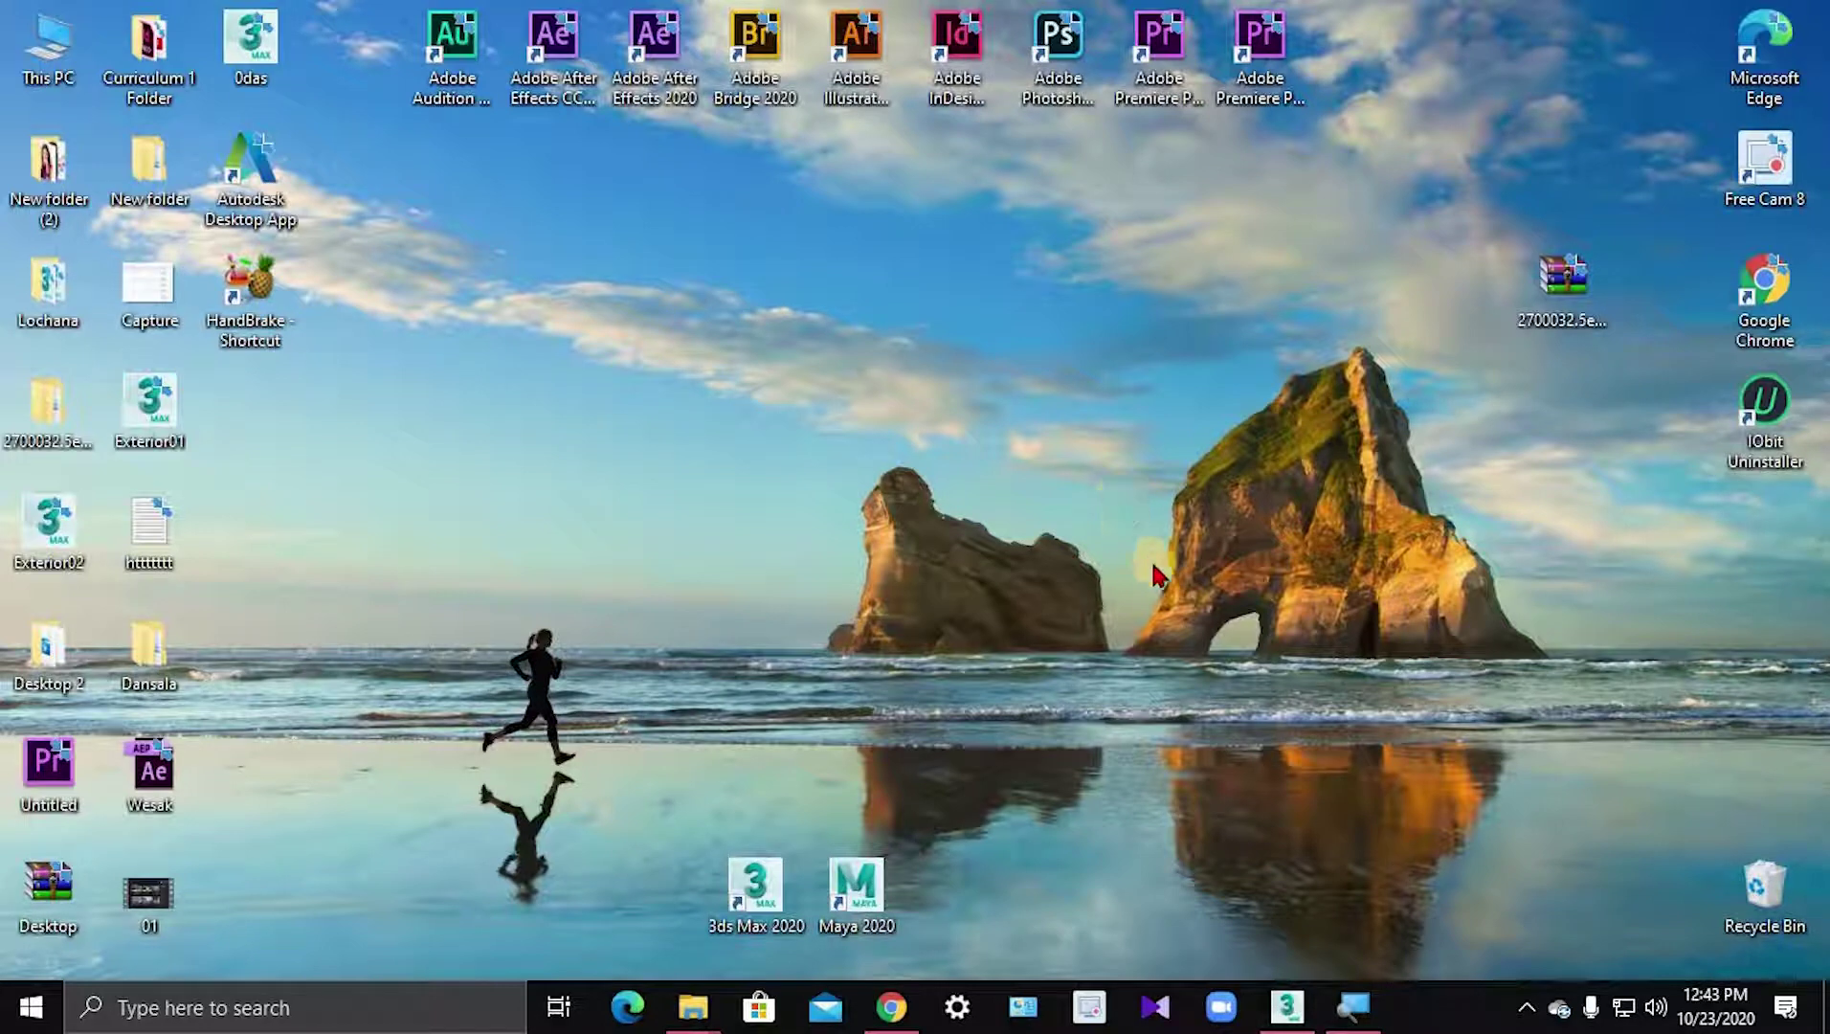
- Launch 3ds Max 2020 from its desktop icon to get an empty untitled scene
{"action": "left_click", "coordinate": [1290, 1006]}
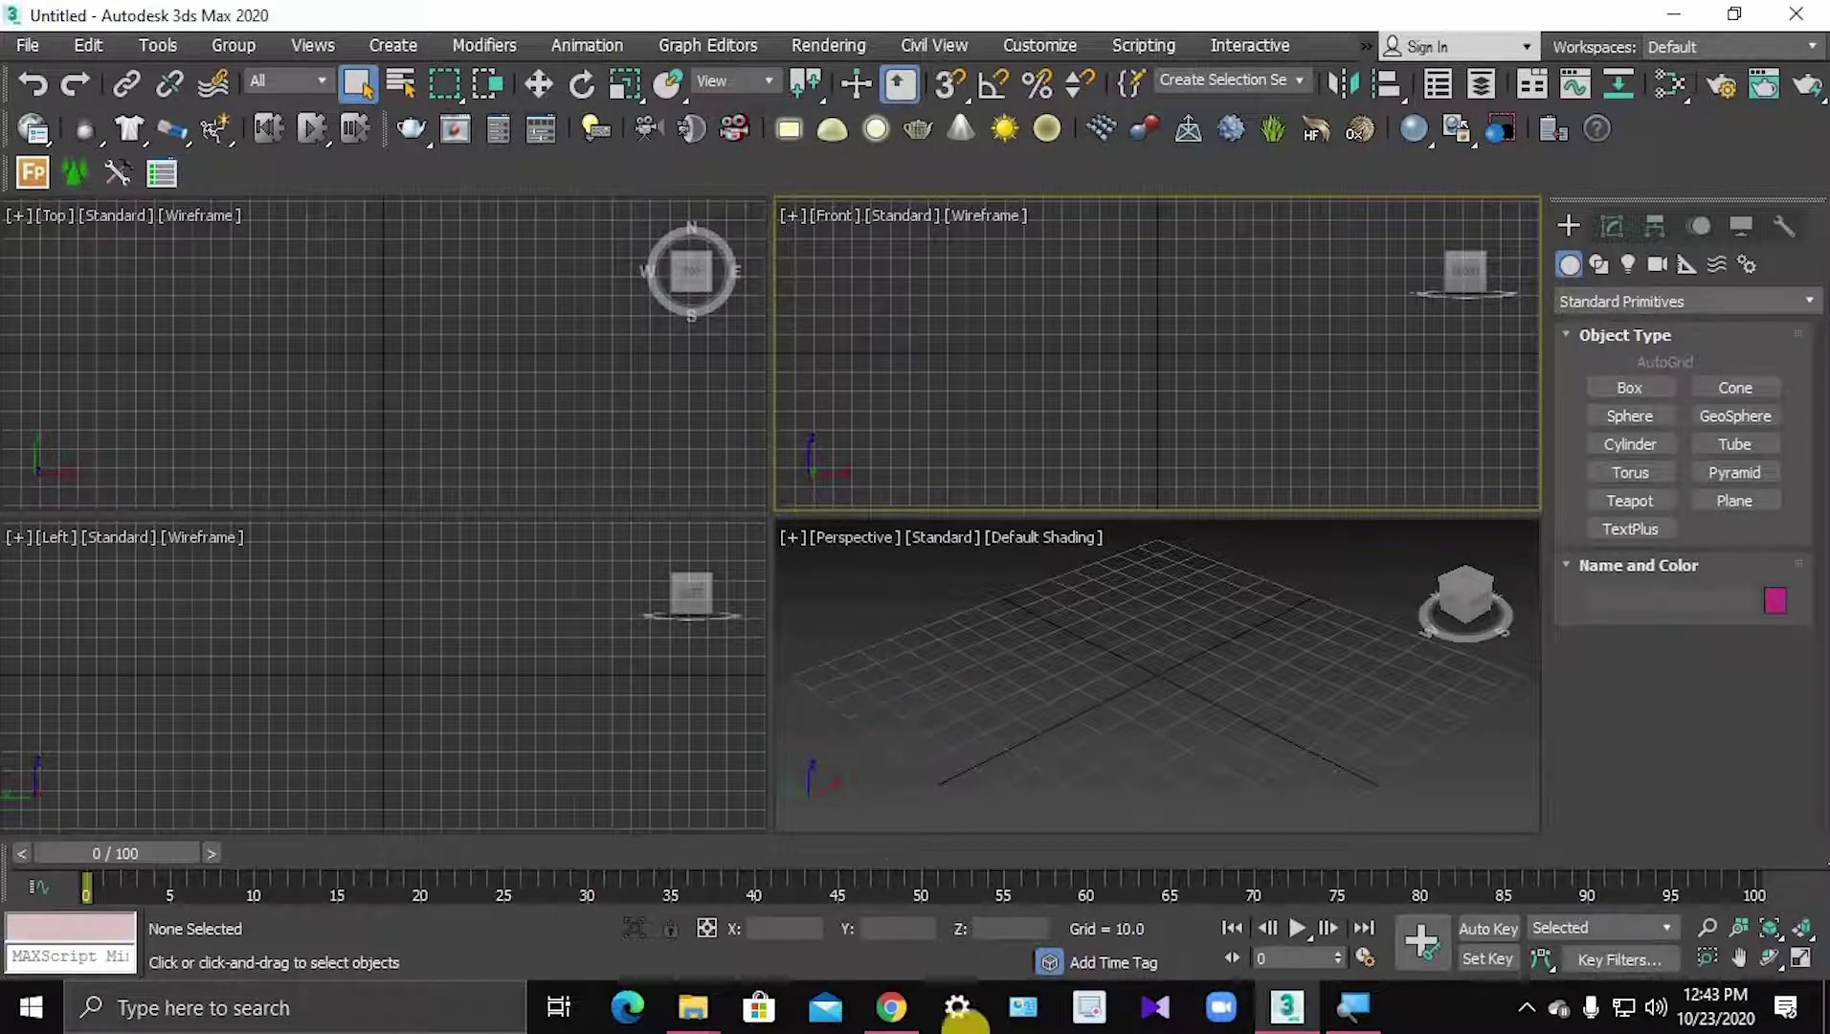
- Search Google Images for 'caustic light effect', view the Wikipedia caustics image, then close Chrome
{"action": "left_click", "coordinate": [900, 1012]}
{"action": "type", "text": "Ca"}
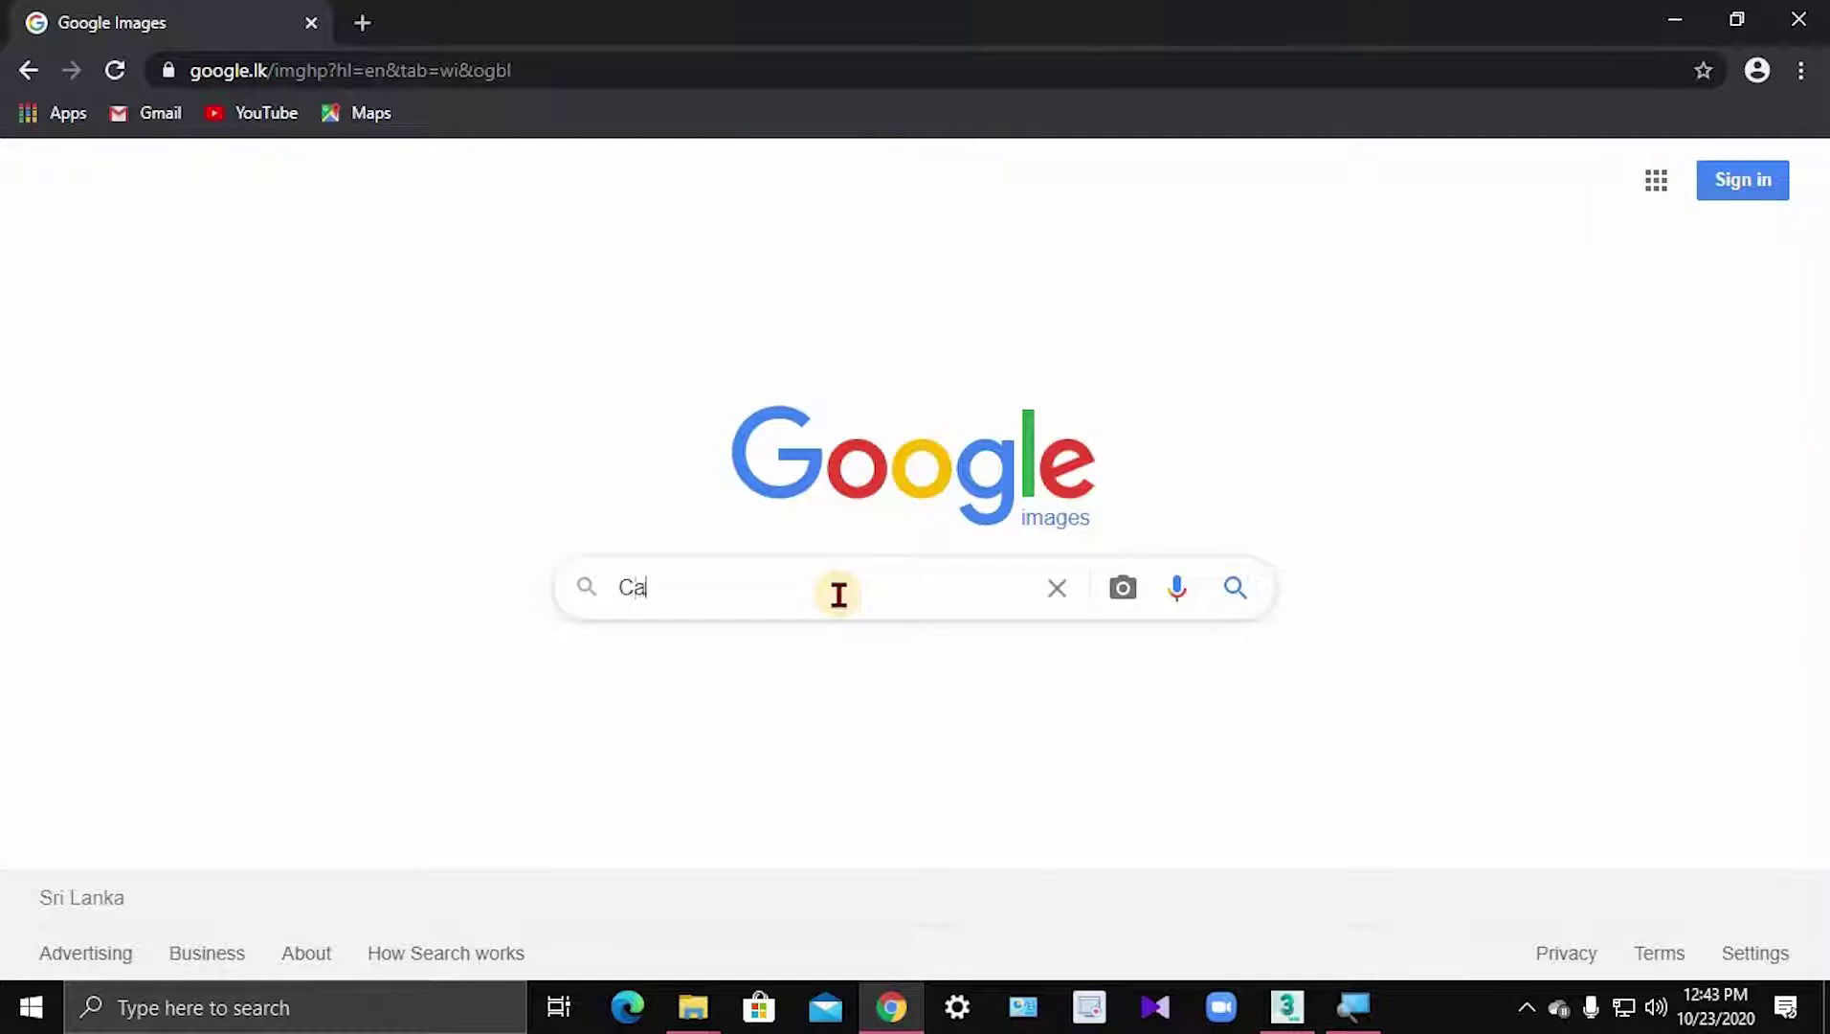
{"action": "type", "text": "ust"}
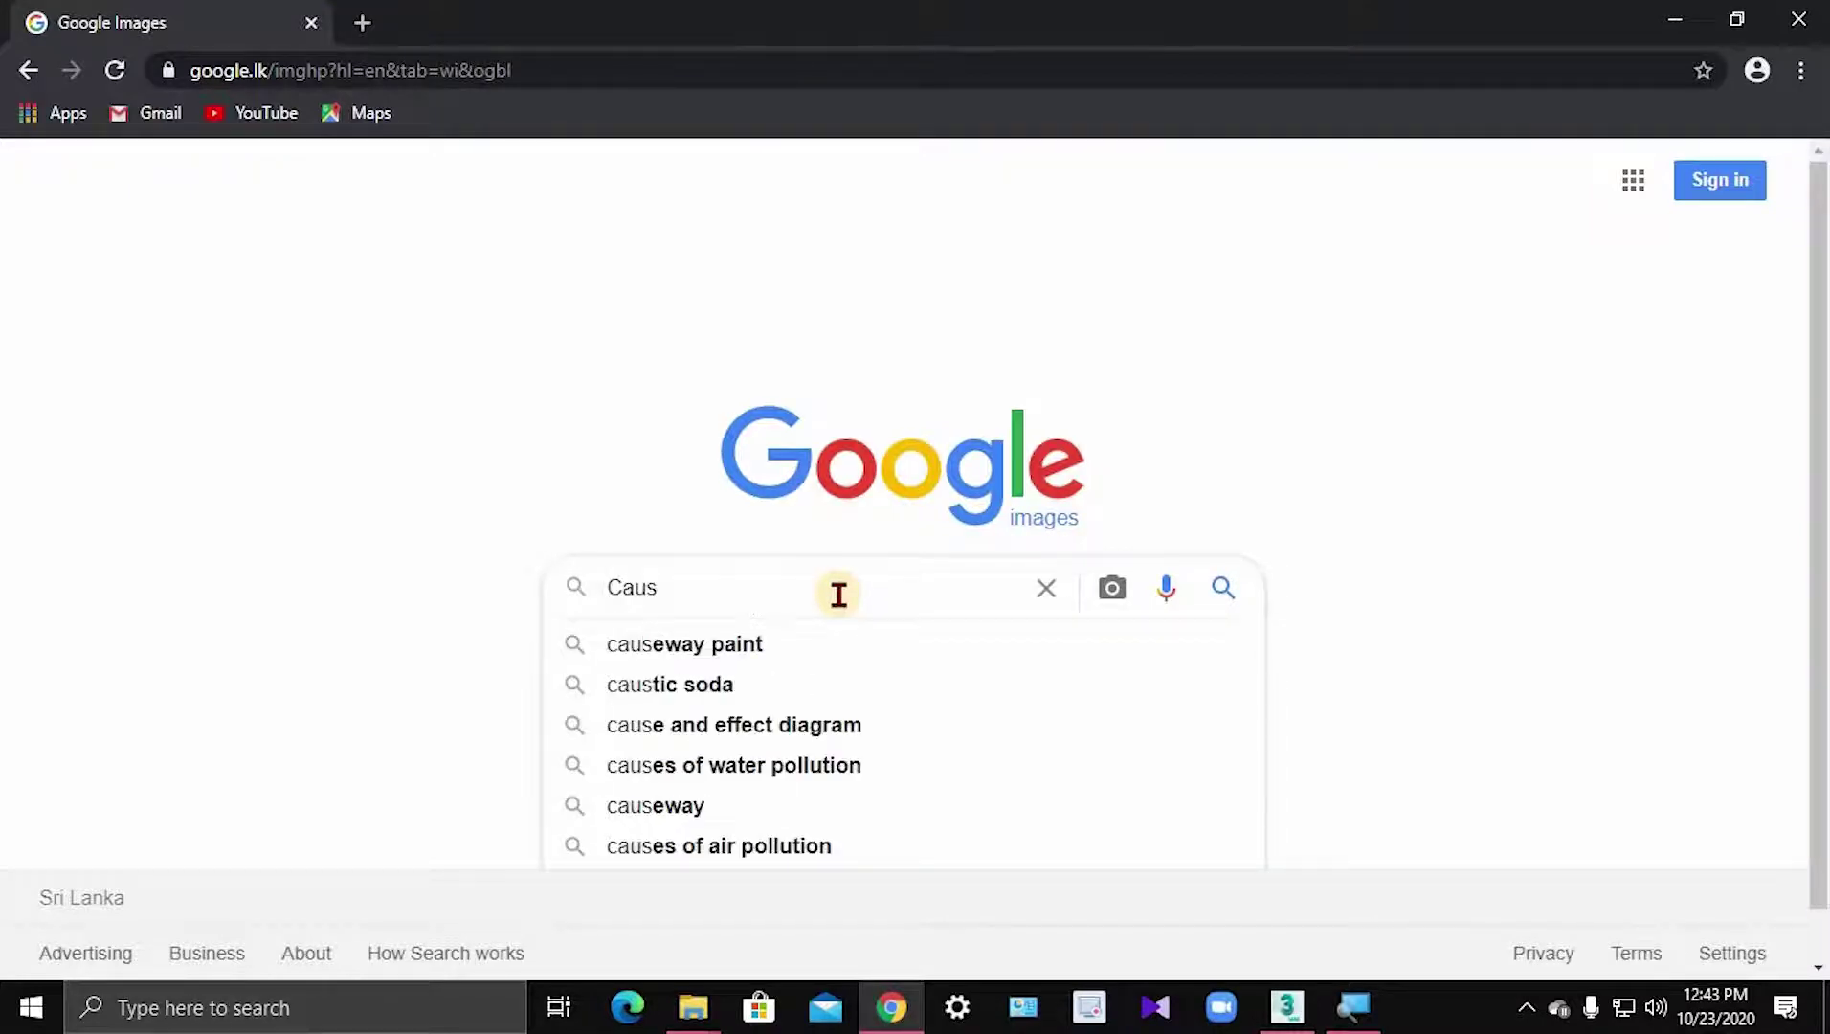
{"action": "type", "text": "i"}
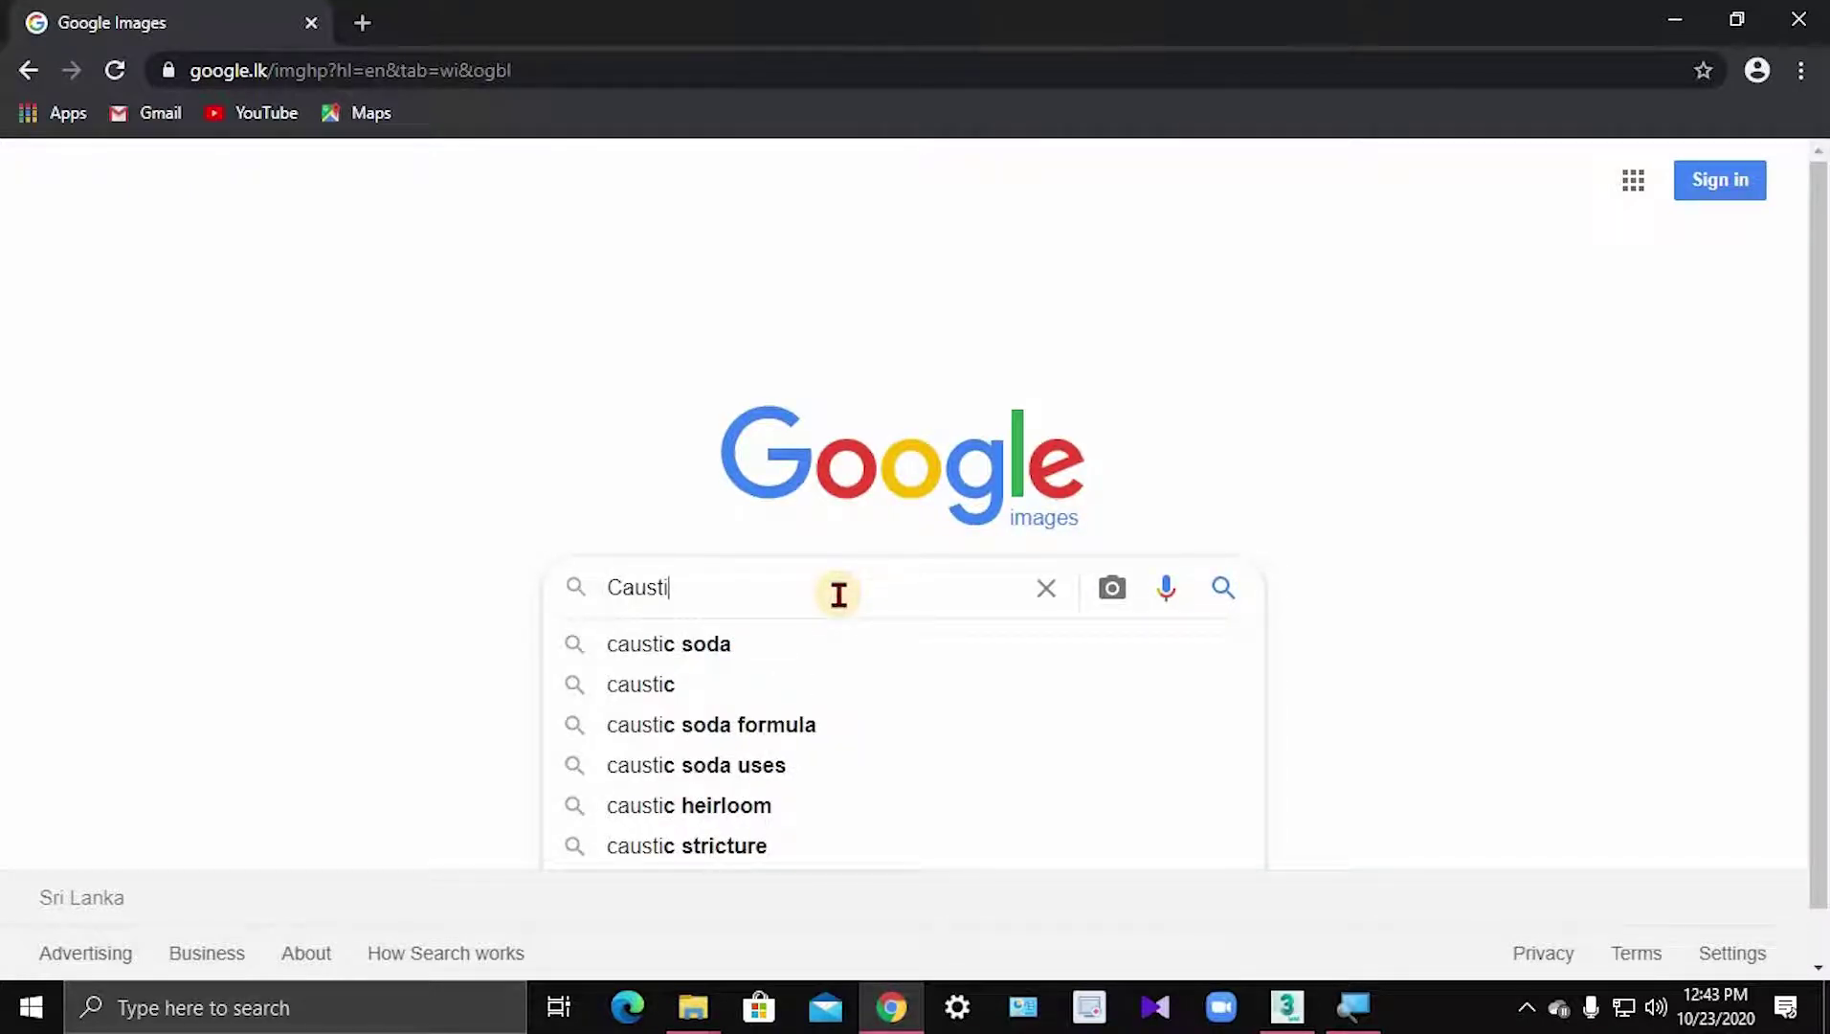
{"action": "type", "text": "c "}
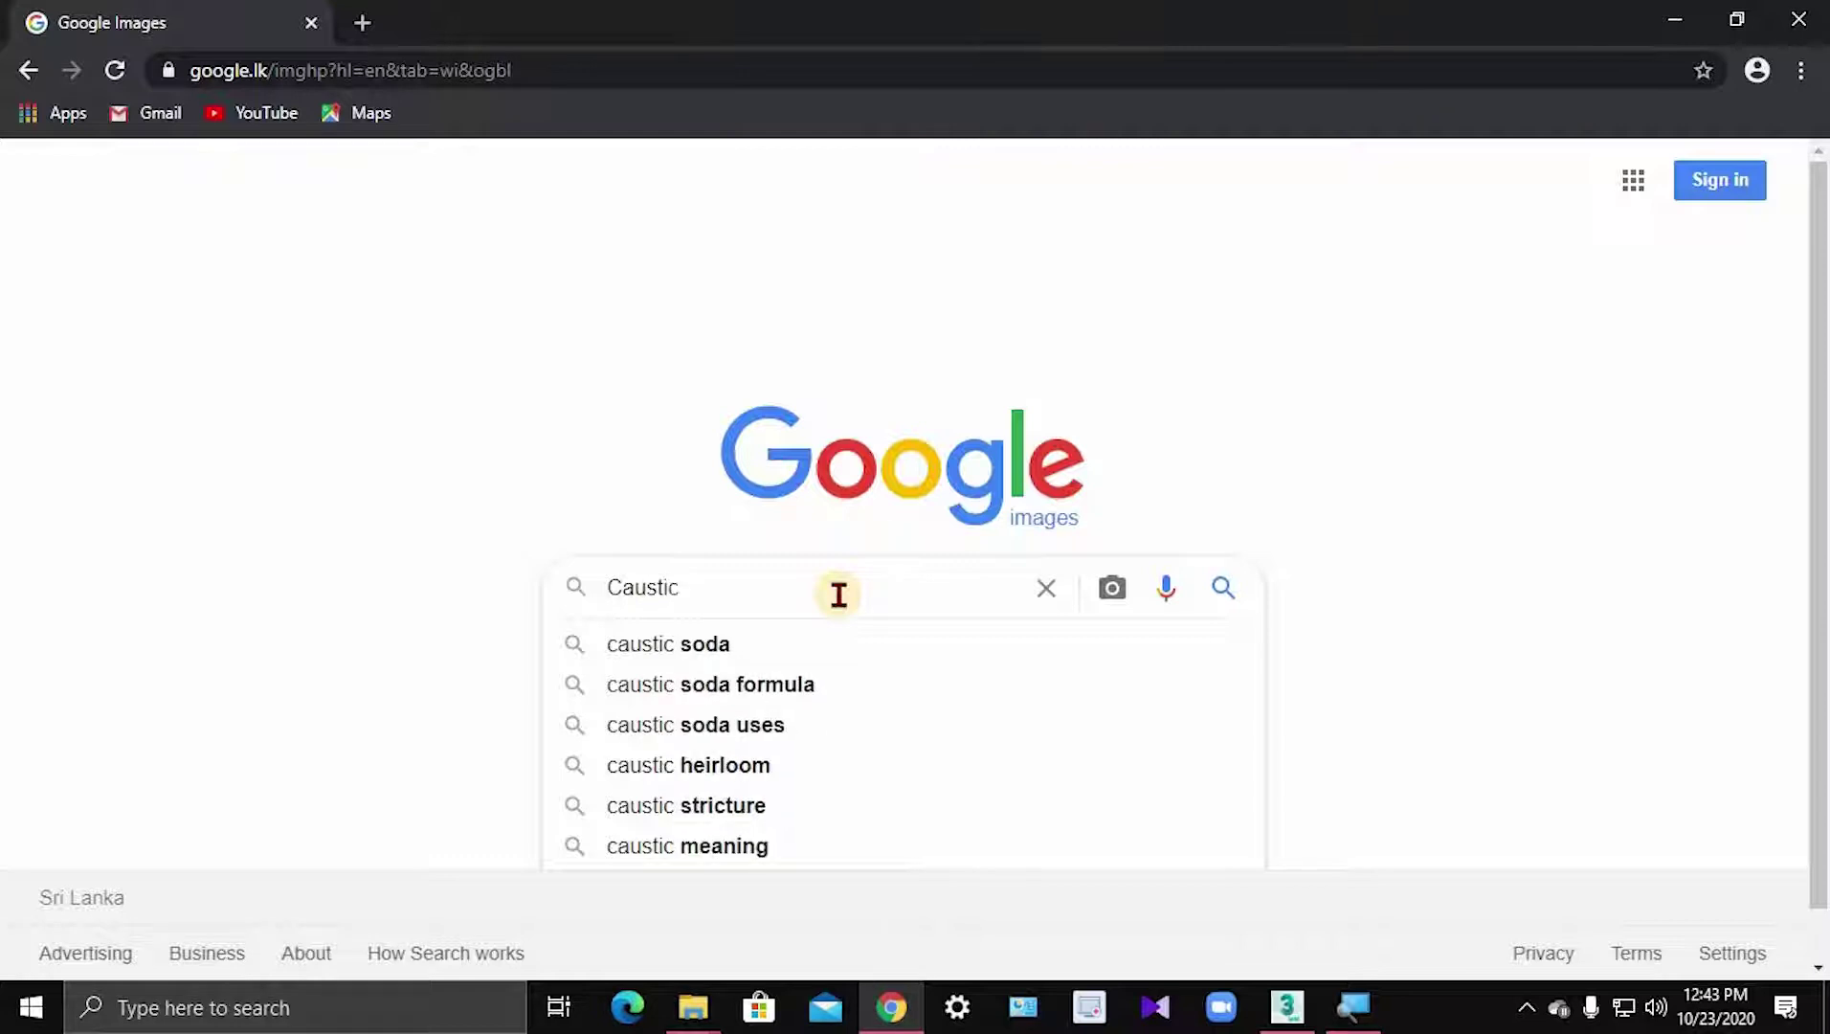
{"action": "type", "text": "li"}
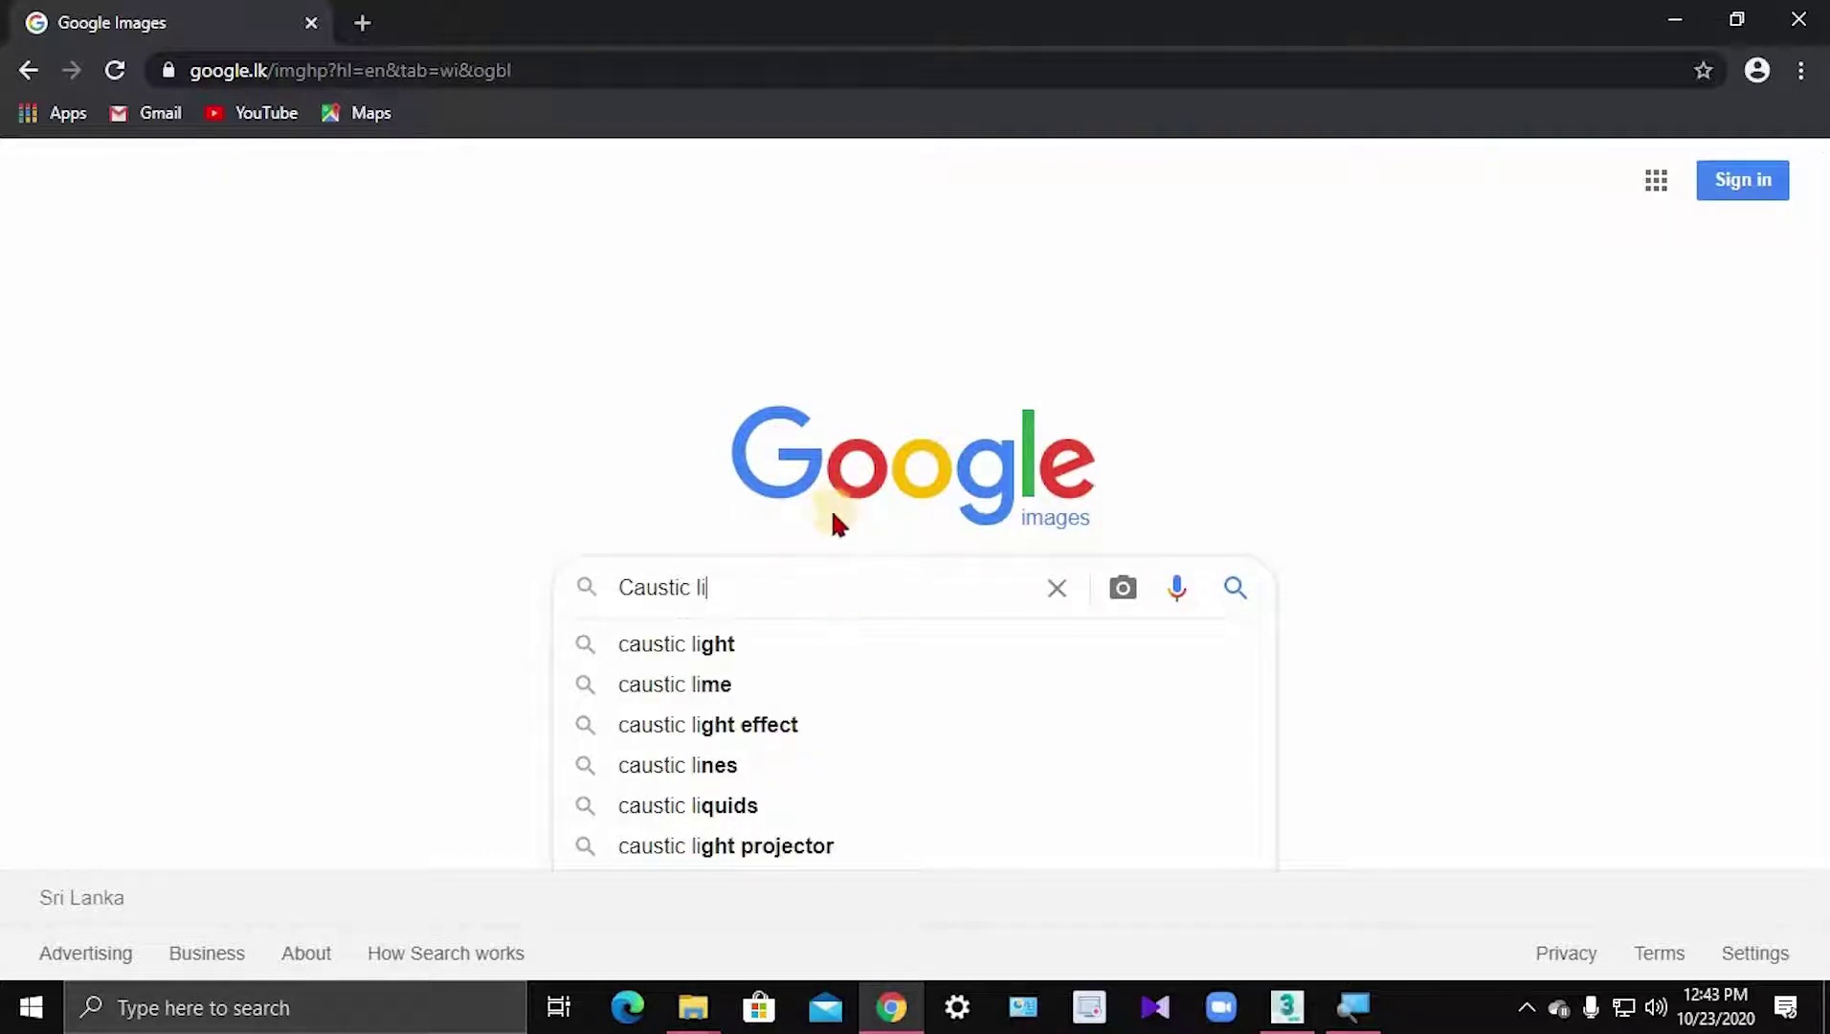
{"action": "left_click", "coordinate": [794, 723]}
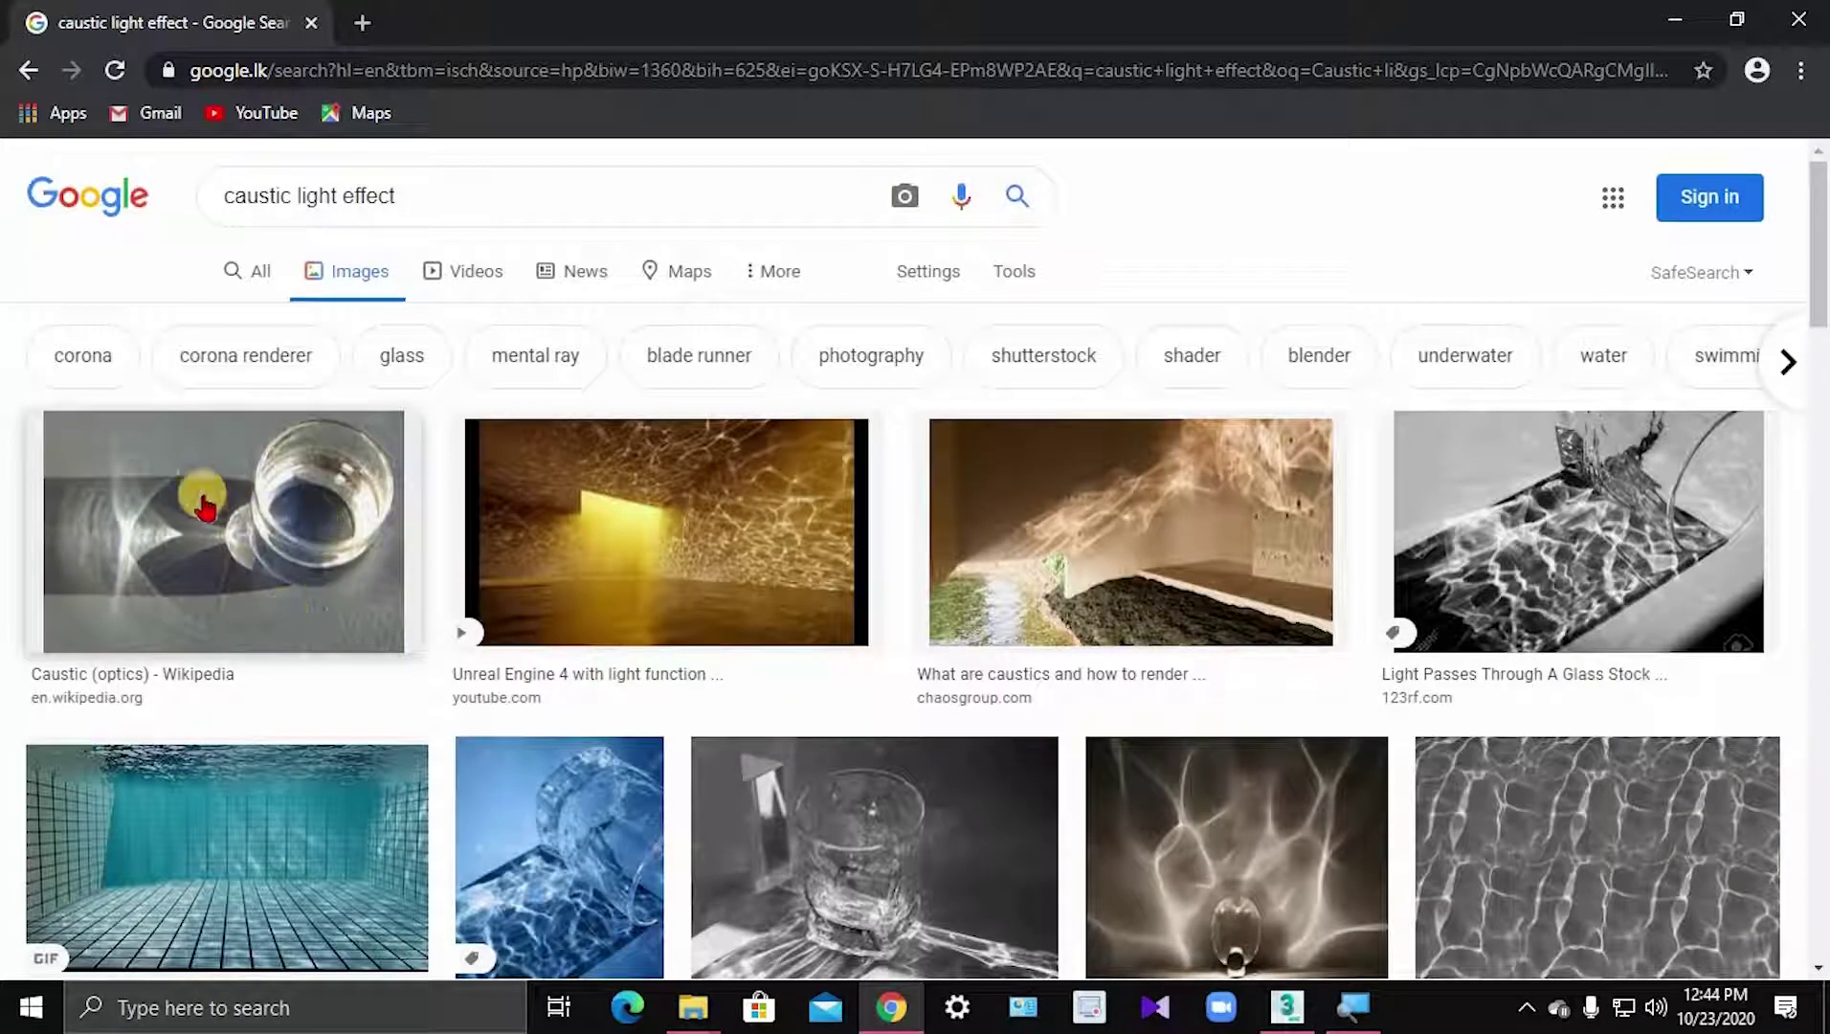
{"action": "left_click", "coordinate": [177, 517]}
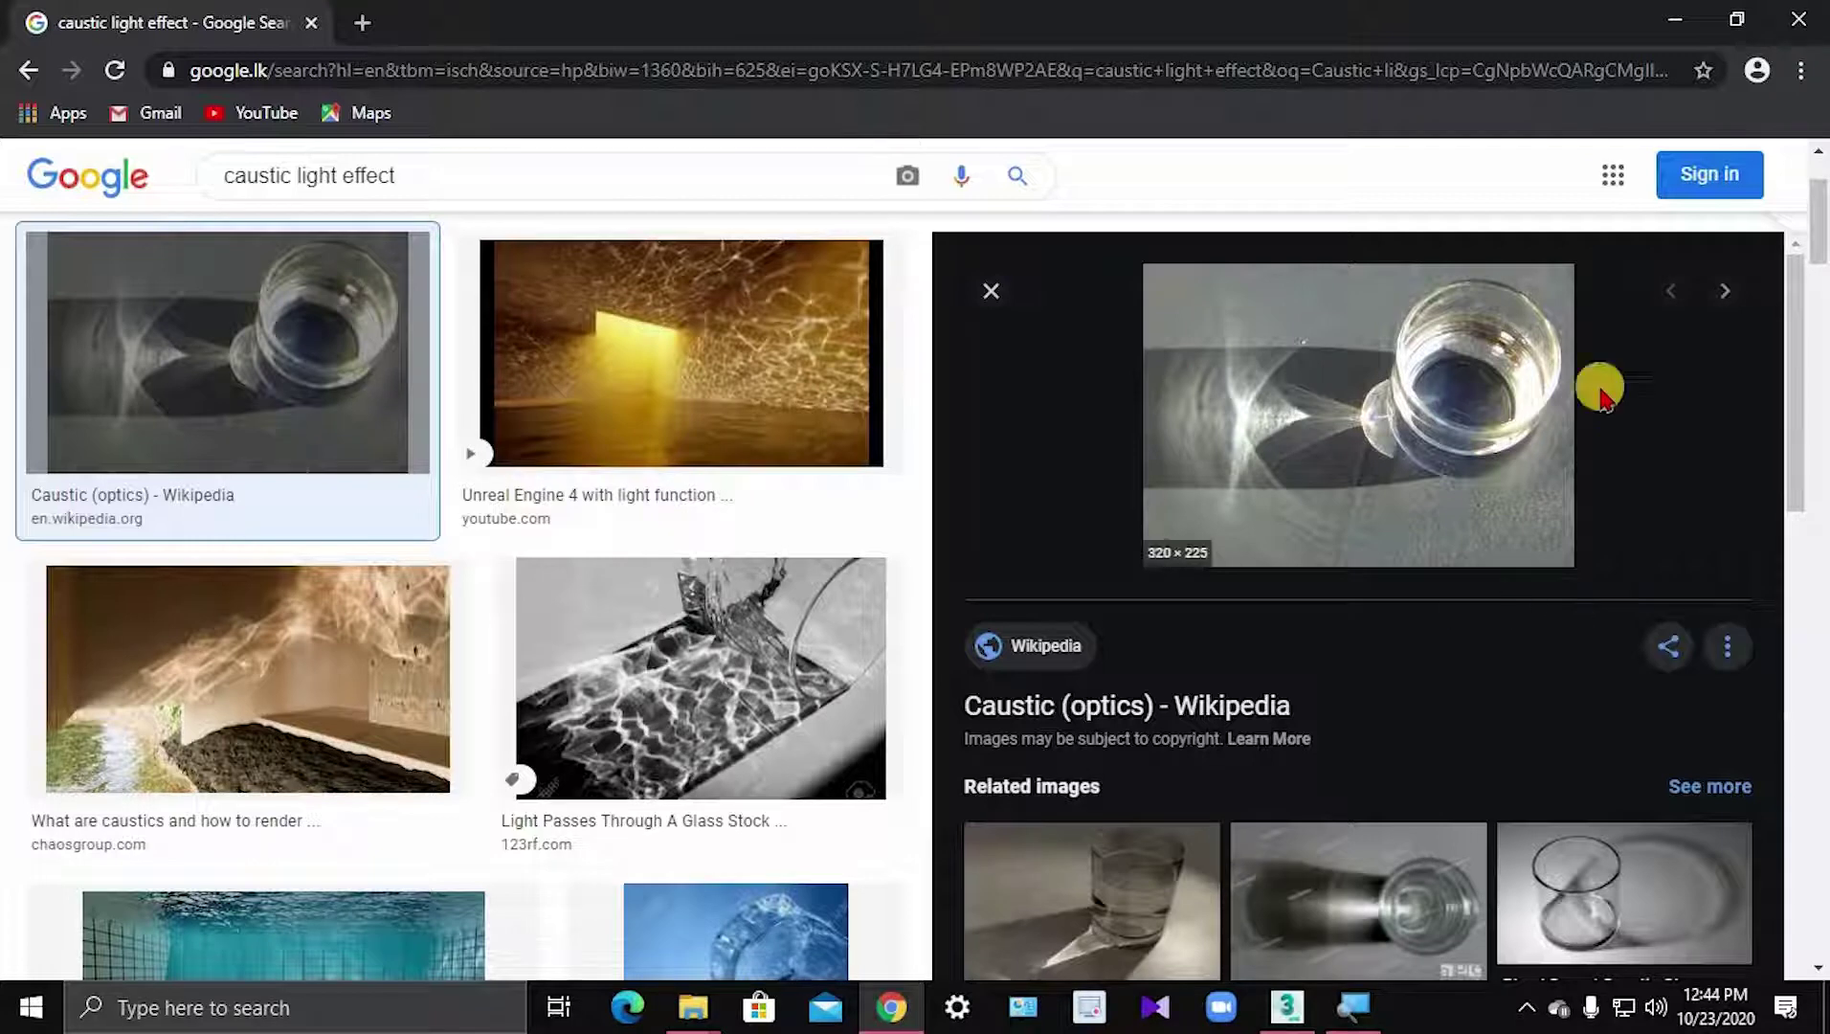
{"action": "left_click", "coordinate": [1797, 17]}
{"action": "left_click", "coordinate": [989, 285]}
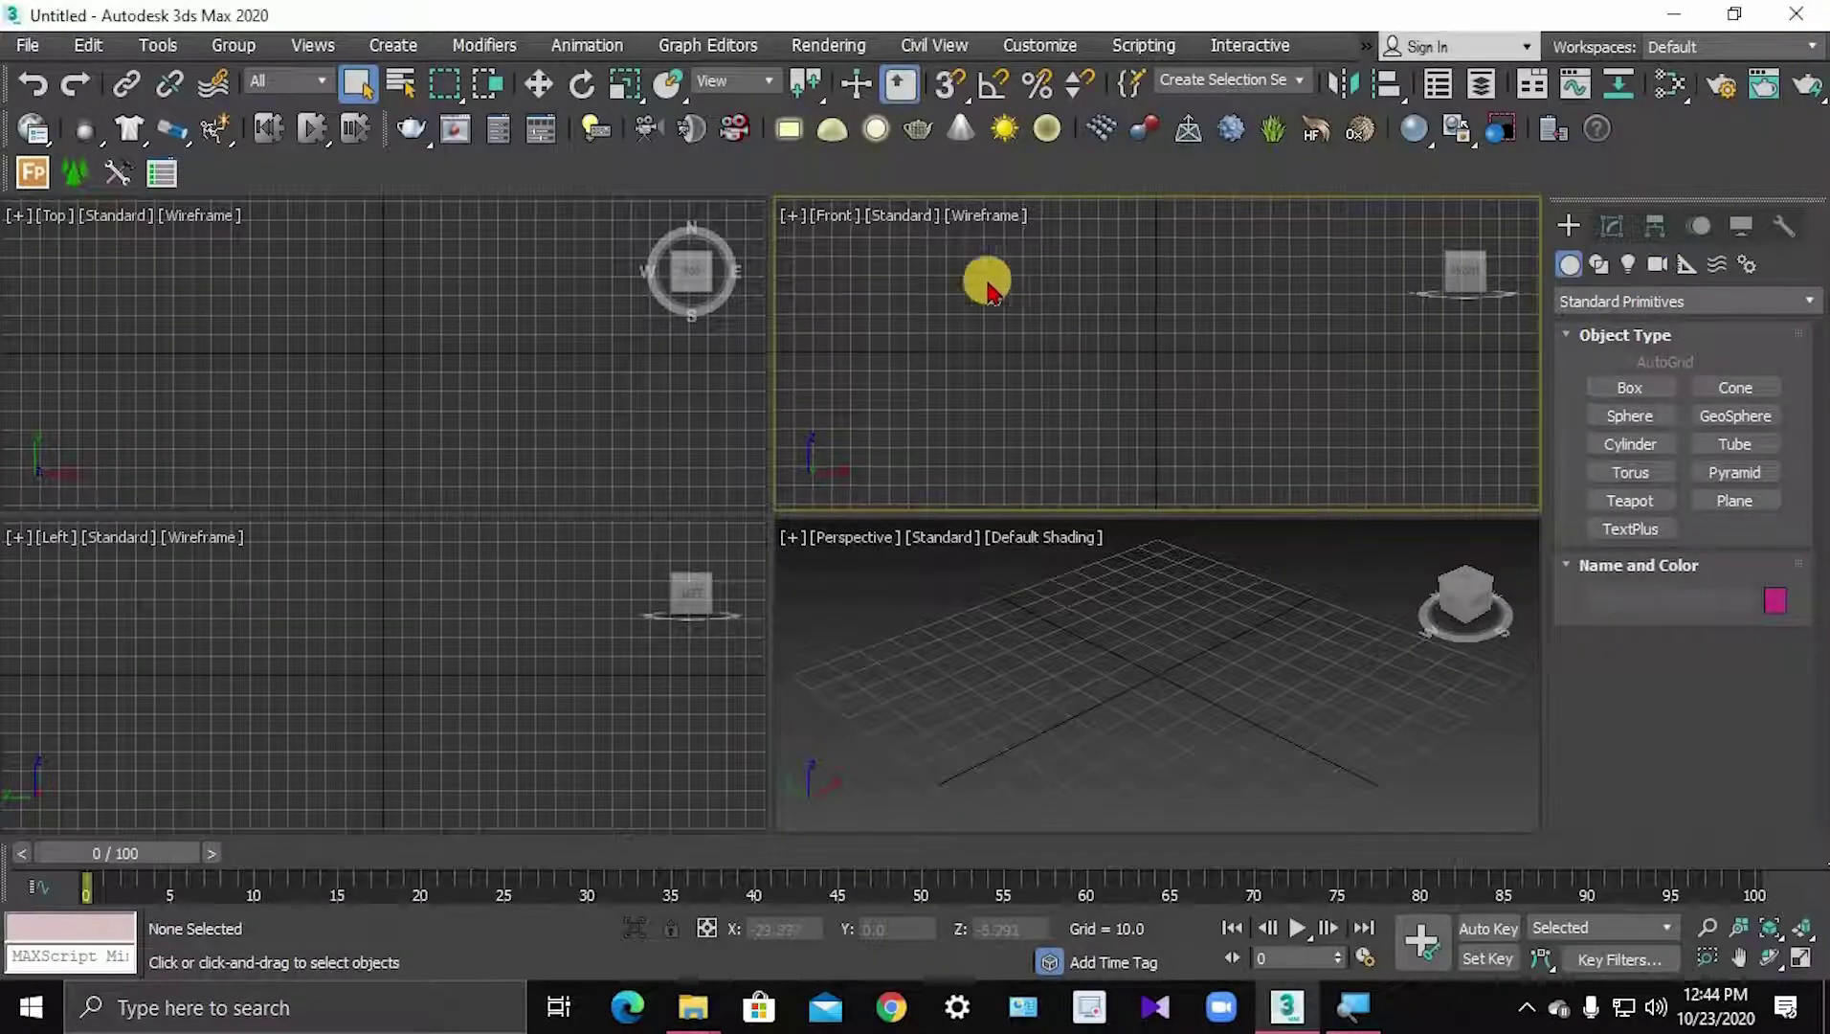
- Switch the renderer to V-Ray Next in Render Setup
{"action": "left_click", "coordinate": [804, 48]}
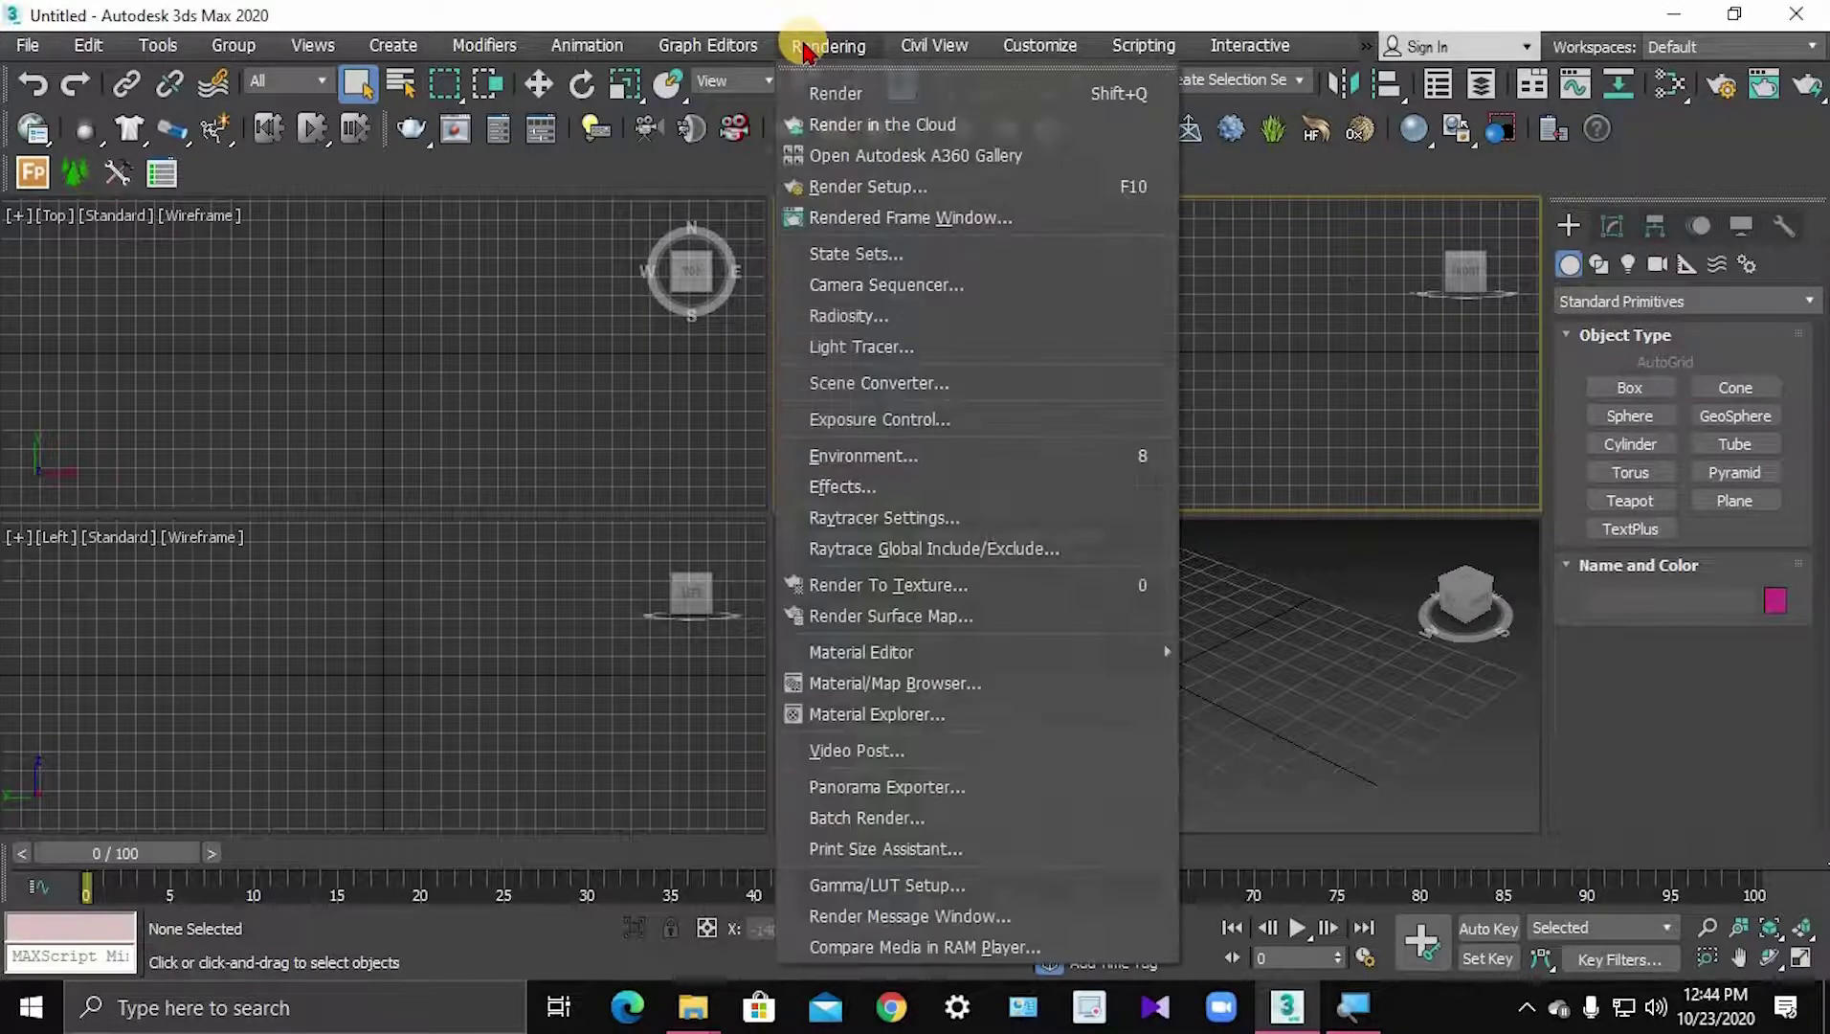
{"action": "left_click", "coordinate": [939, 188]}
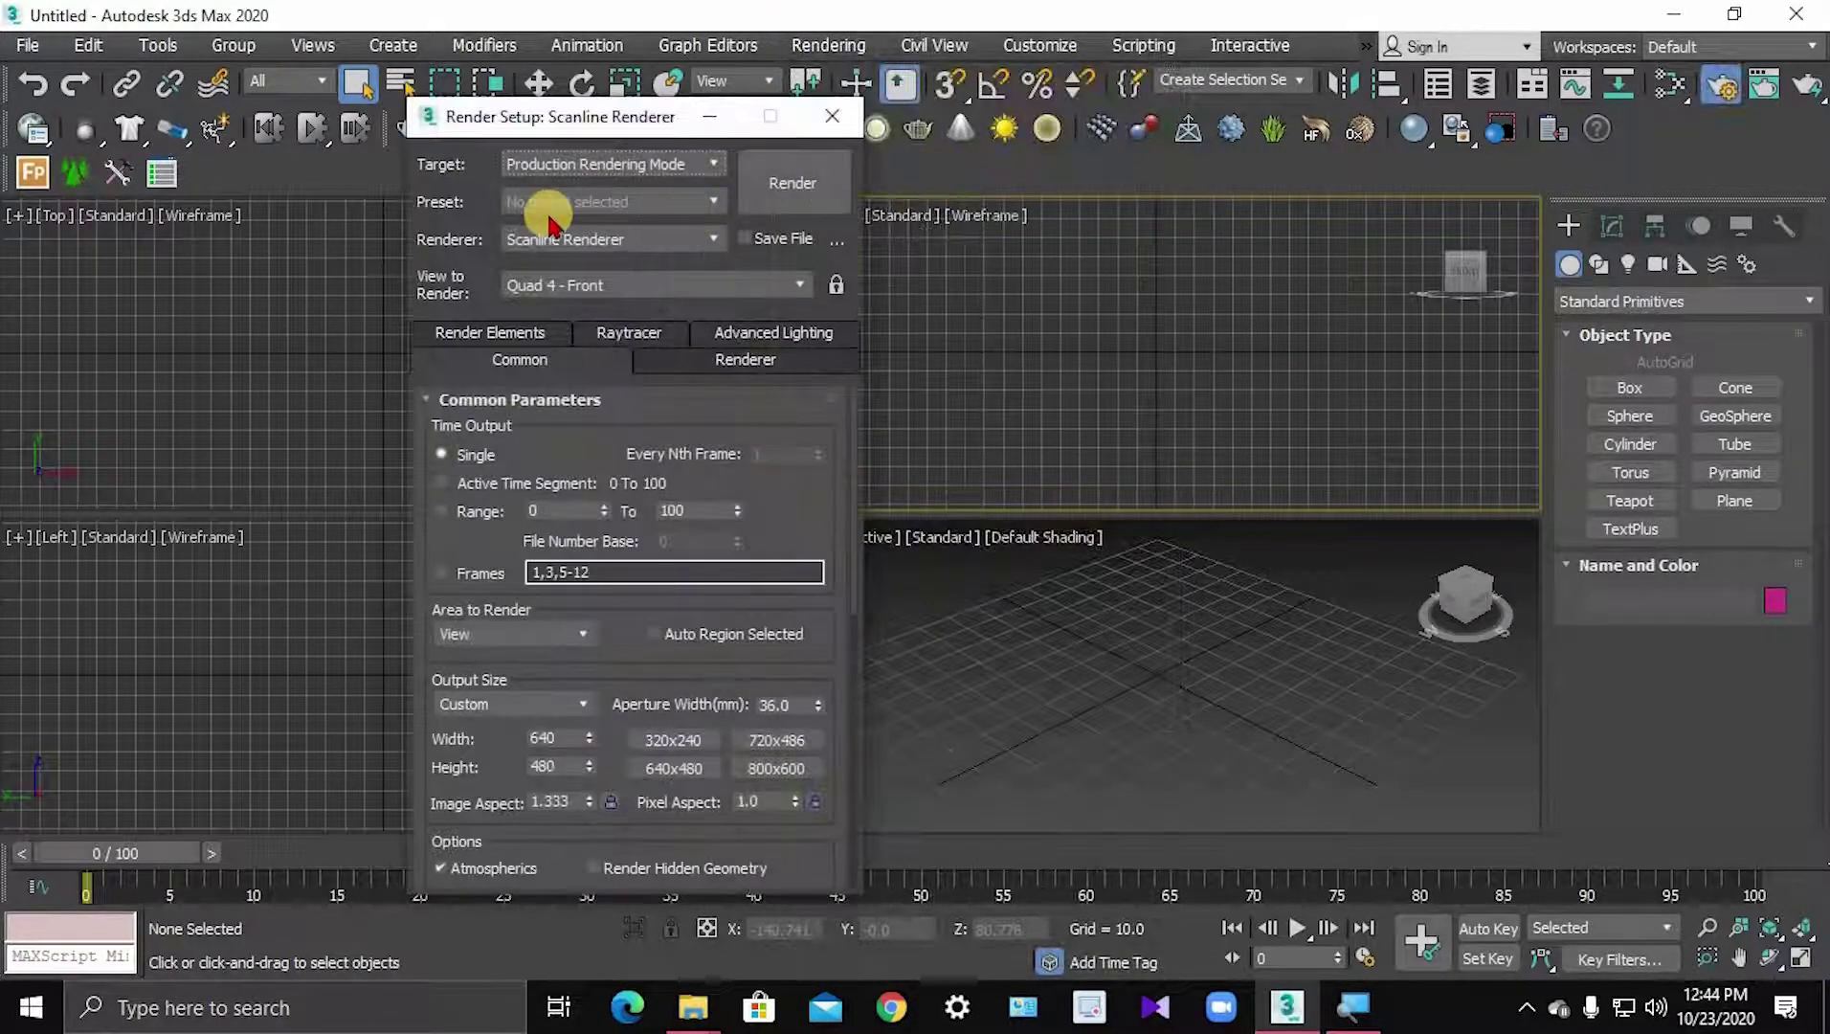
{"action": "left_click", "coordinate": [613, 247]}
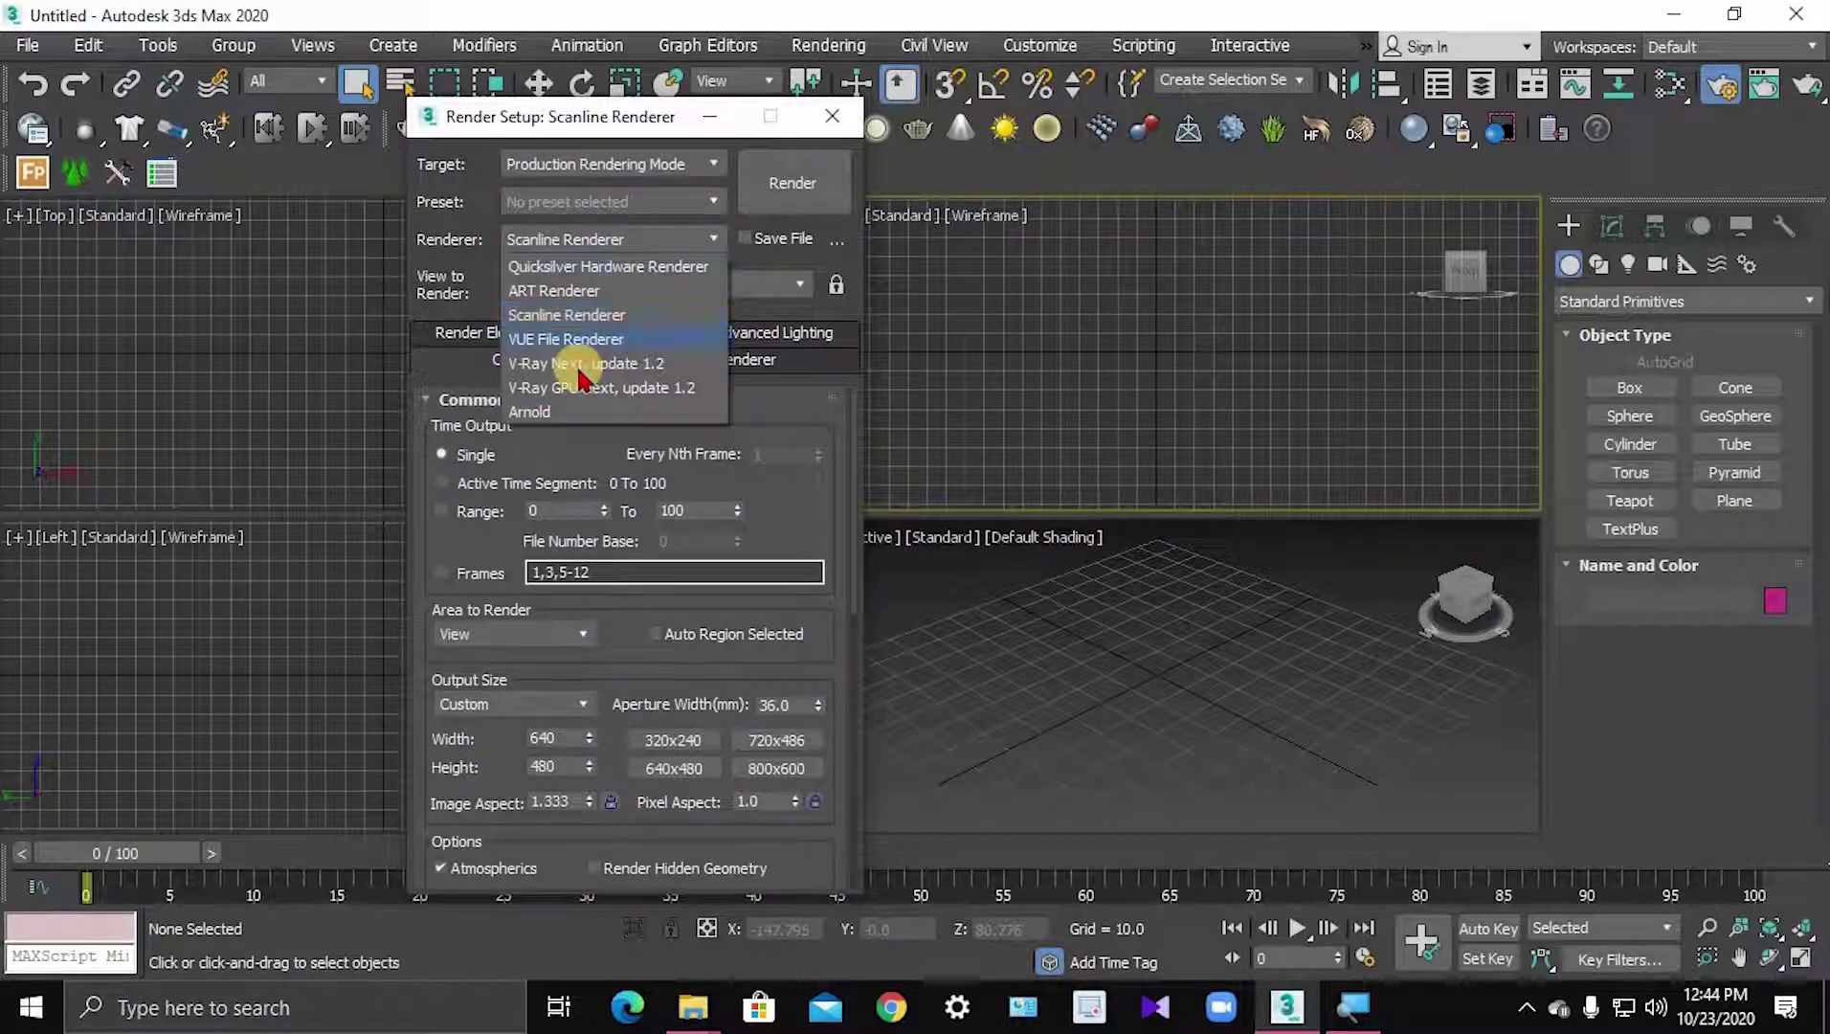
{"action": "left_click", "coordinate": [580, 365]}
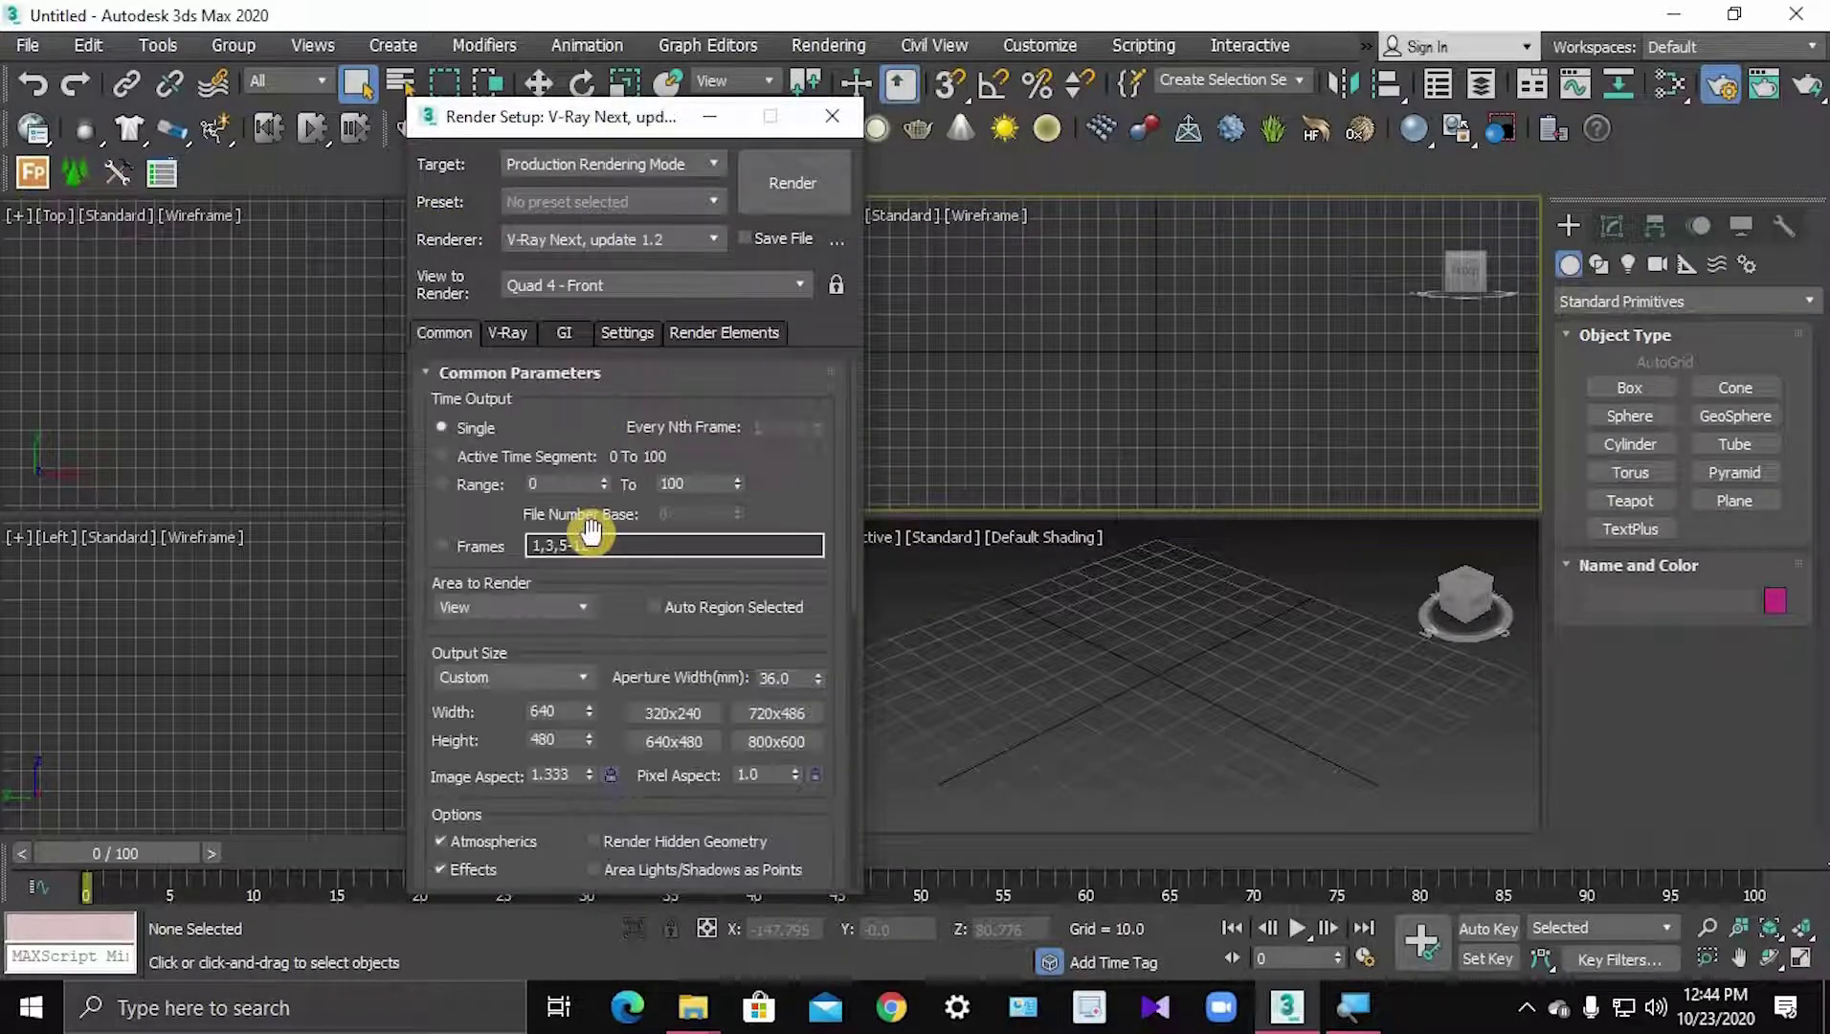
- Set the V-Ray image sampler to Bucket with Max subdivs 40, then list the image filters
{"action": "left_click", "coordinate": [505, 335]}
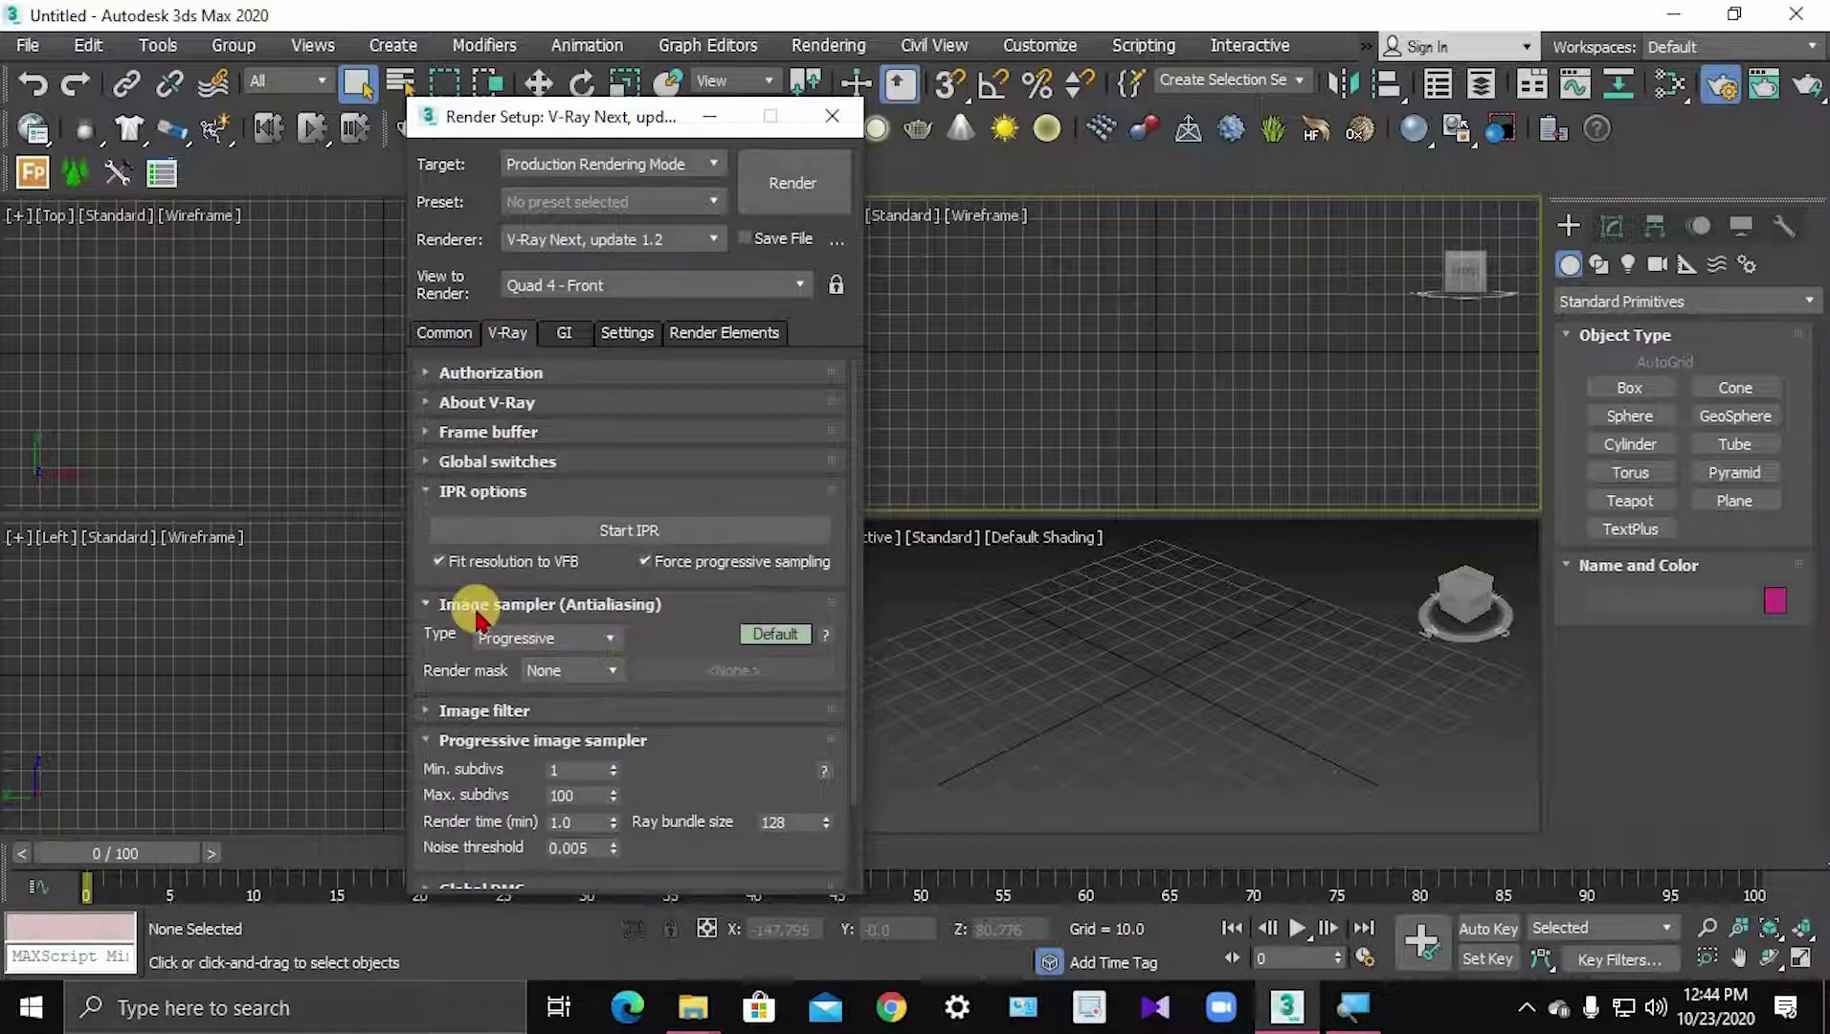
{"action": "mouse_move", "coordinate": [543, 638]}
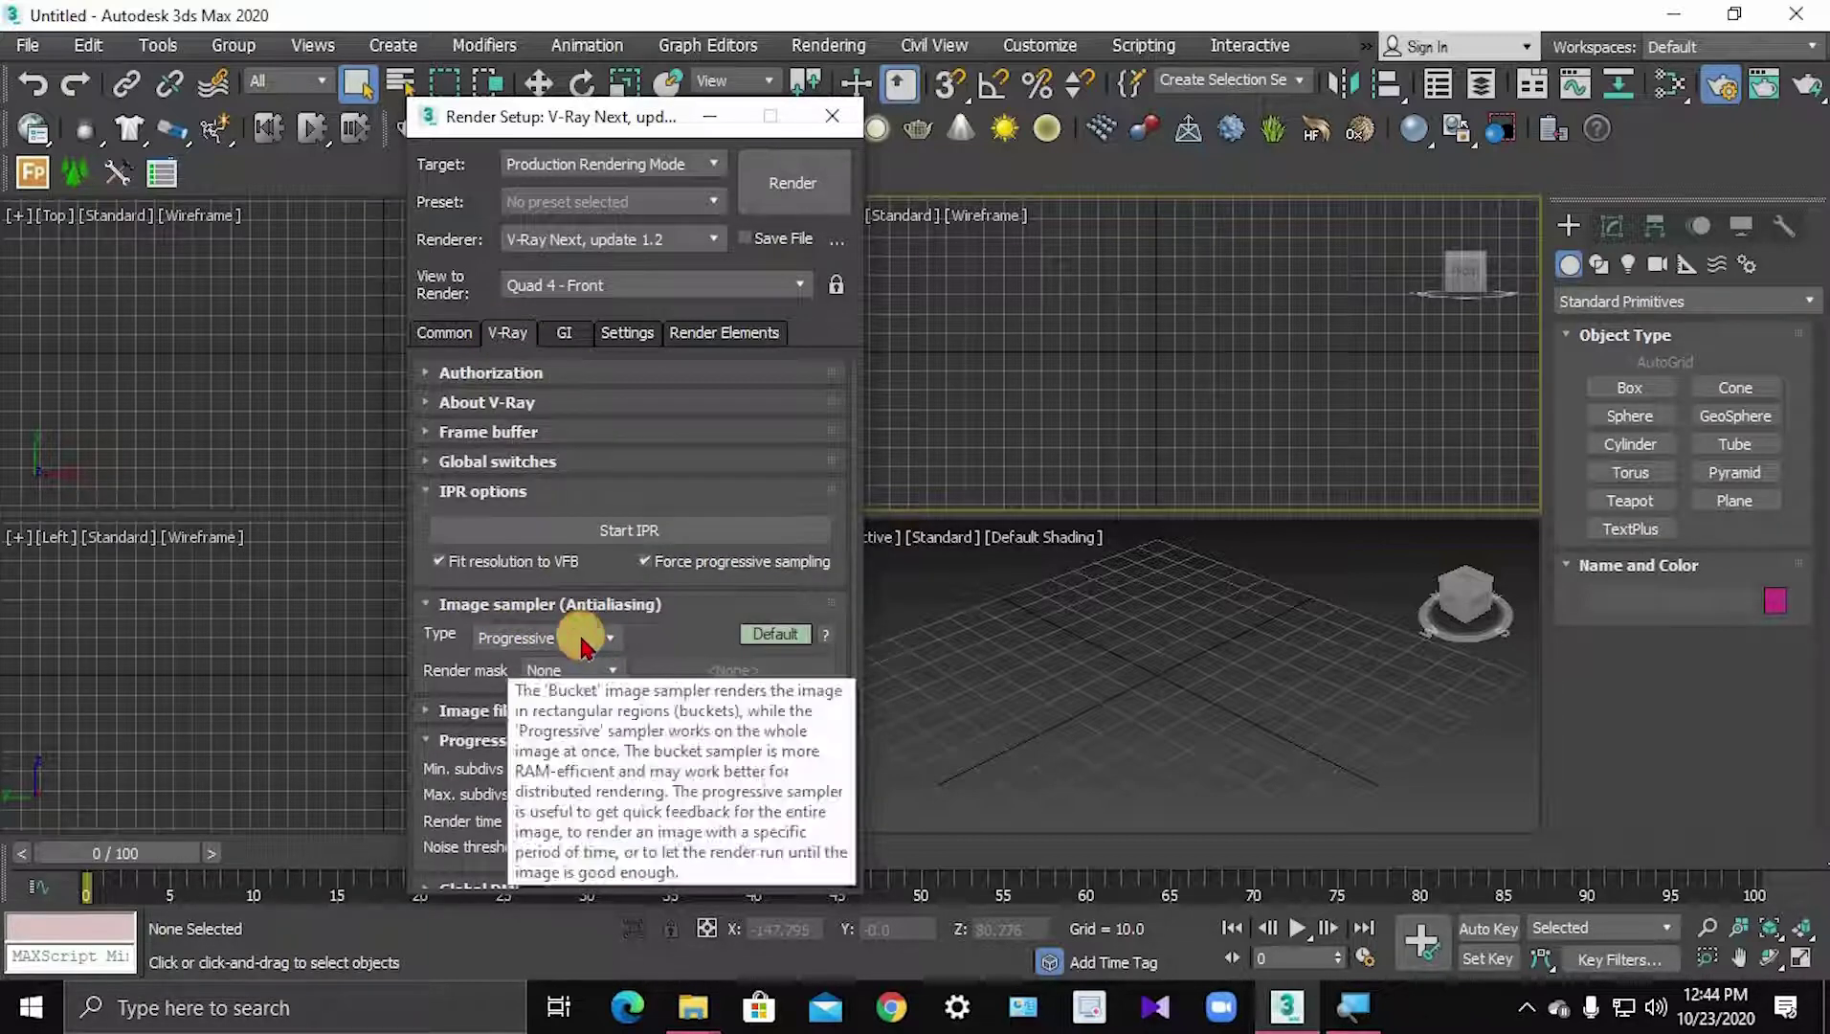
{"action": "left_click", "coordinate": [584, 647]}
{"action": "left_click", "coordinate": [512, 656]}
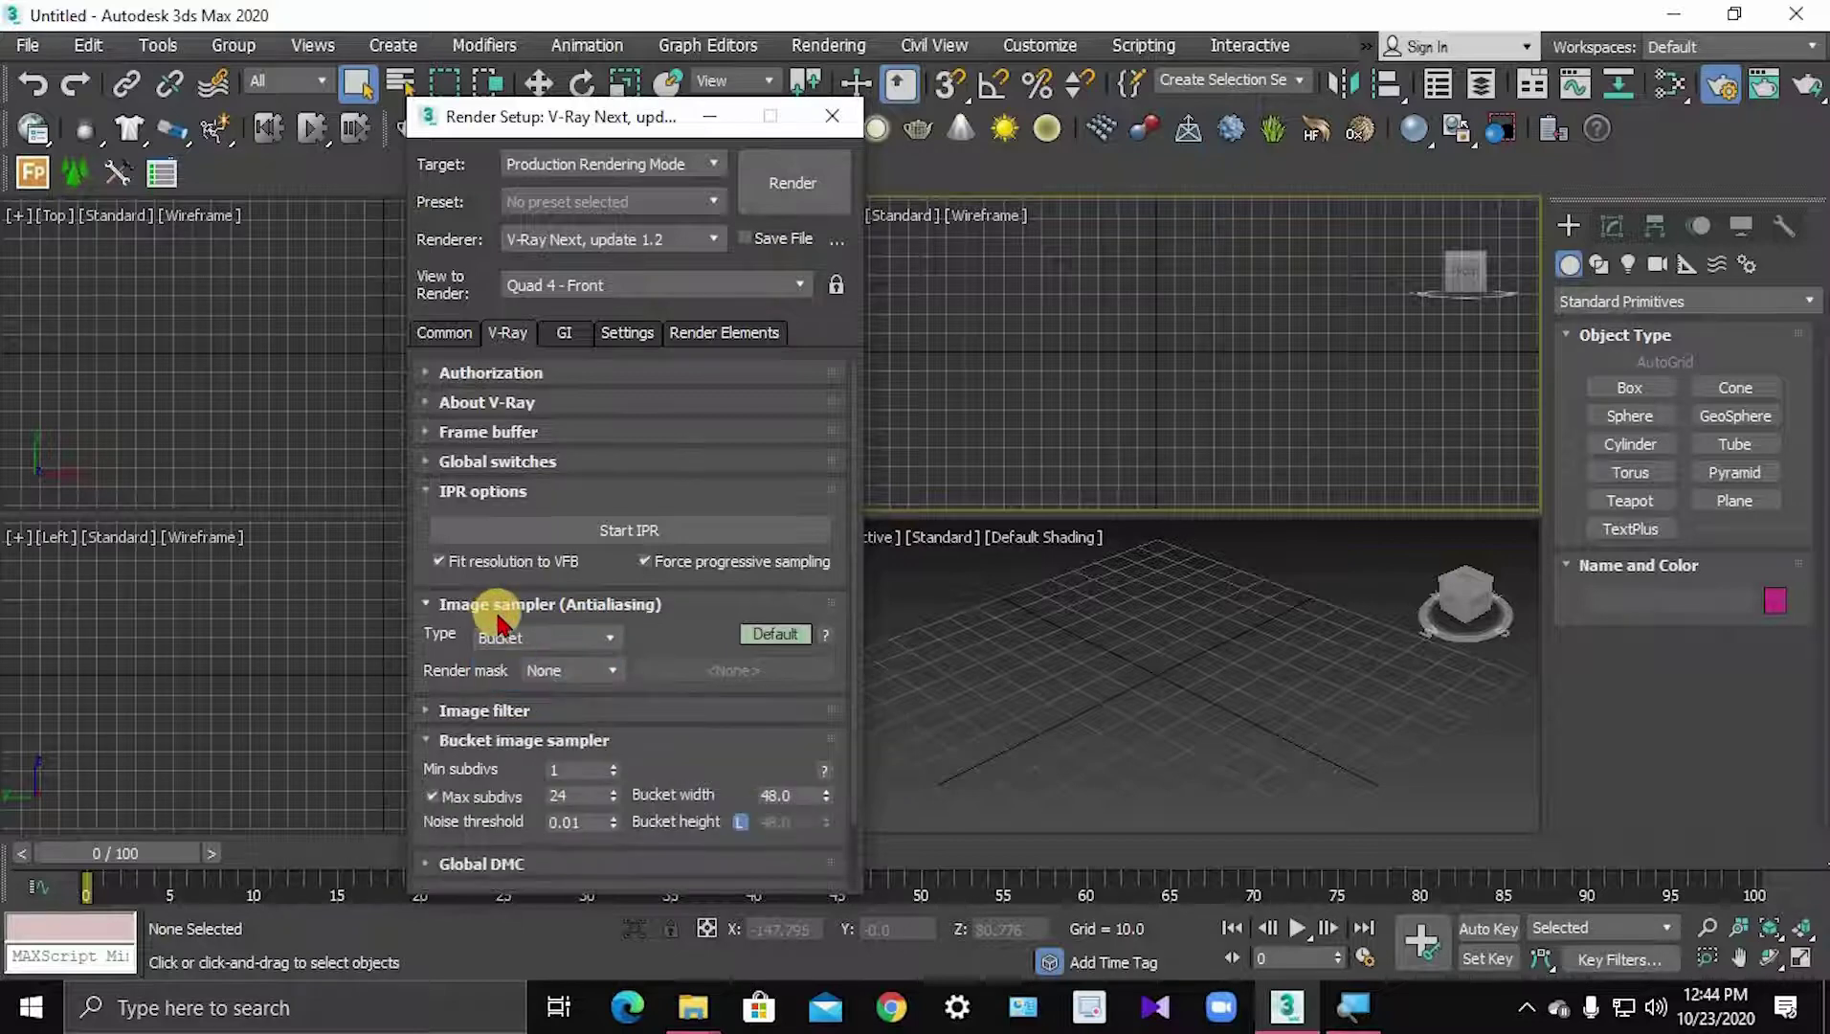
{"action": "left_click", "coordinate": [498, 611]}
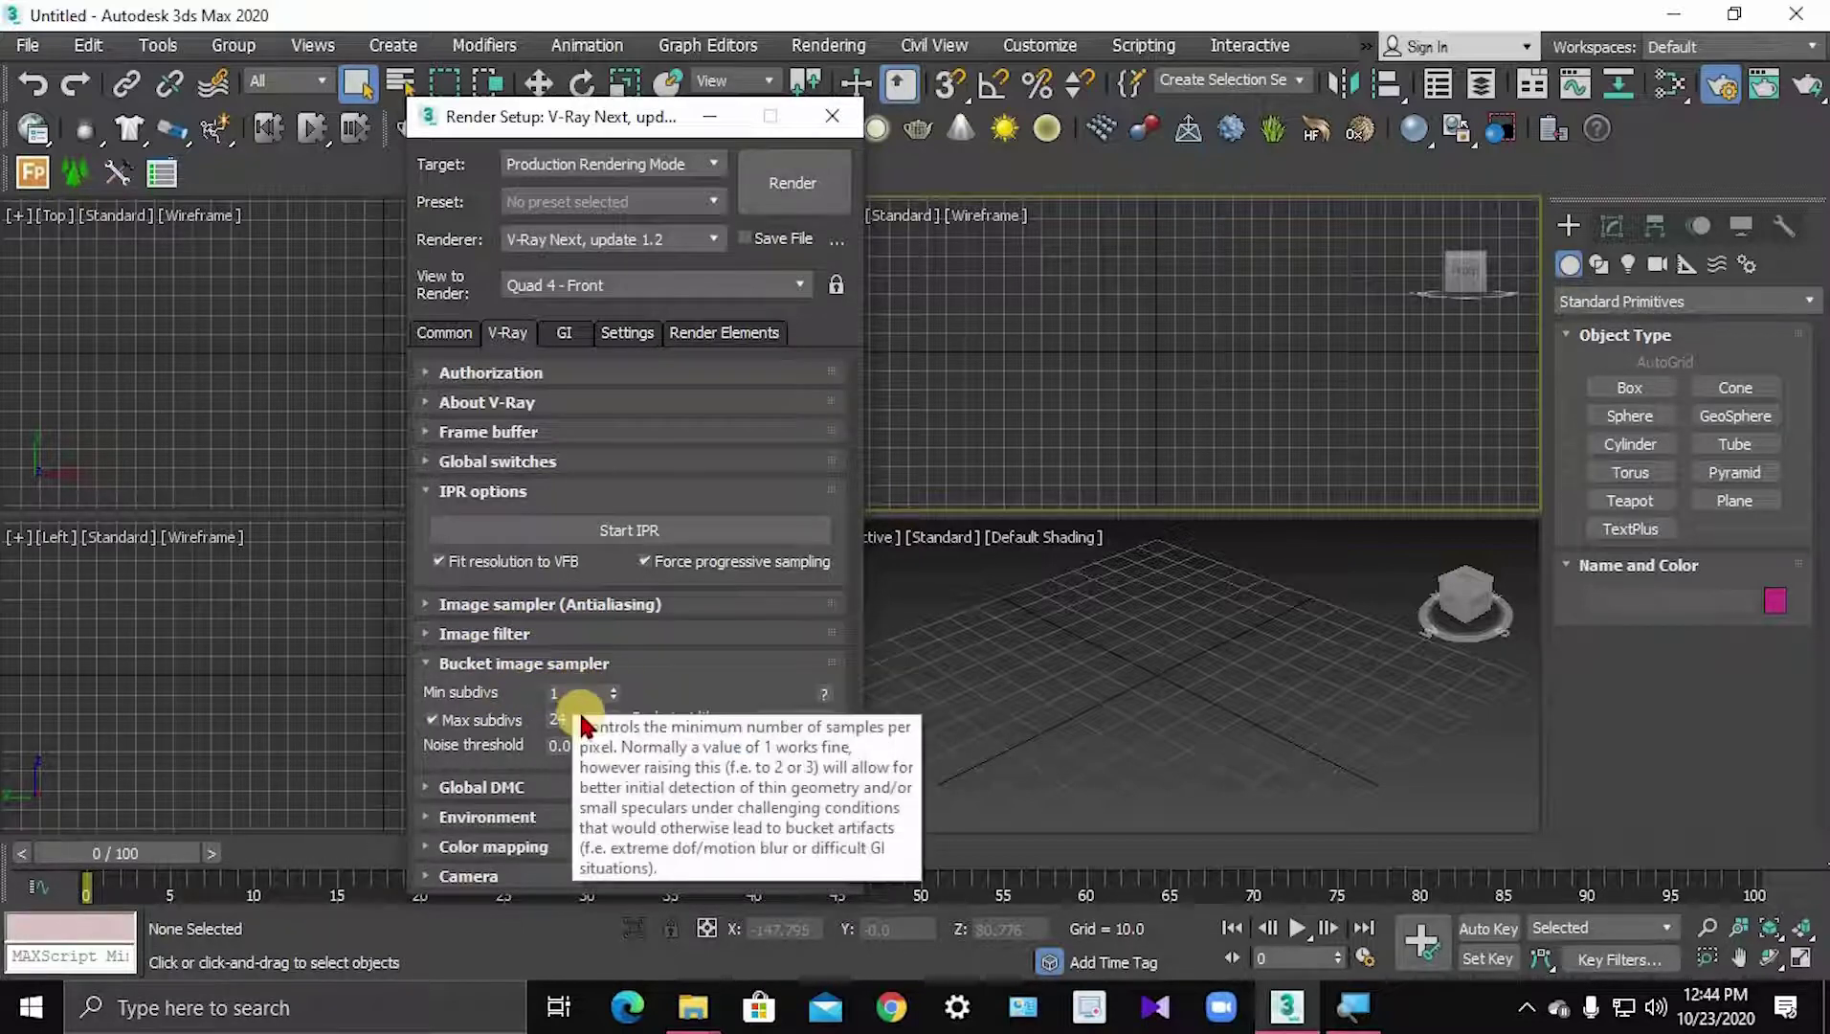
{"action": "double_click", "coordinate": [574, 719]}
{"action": "type", "text": "40"}
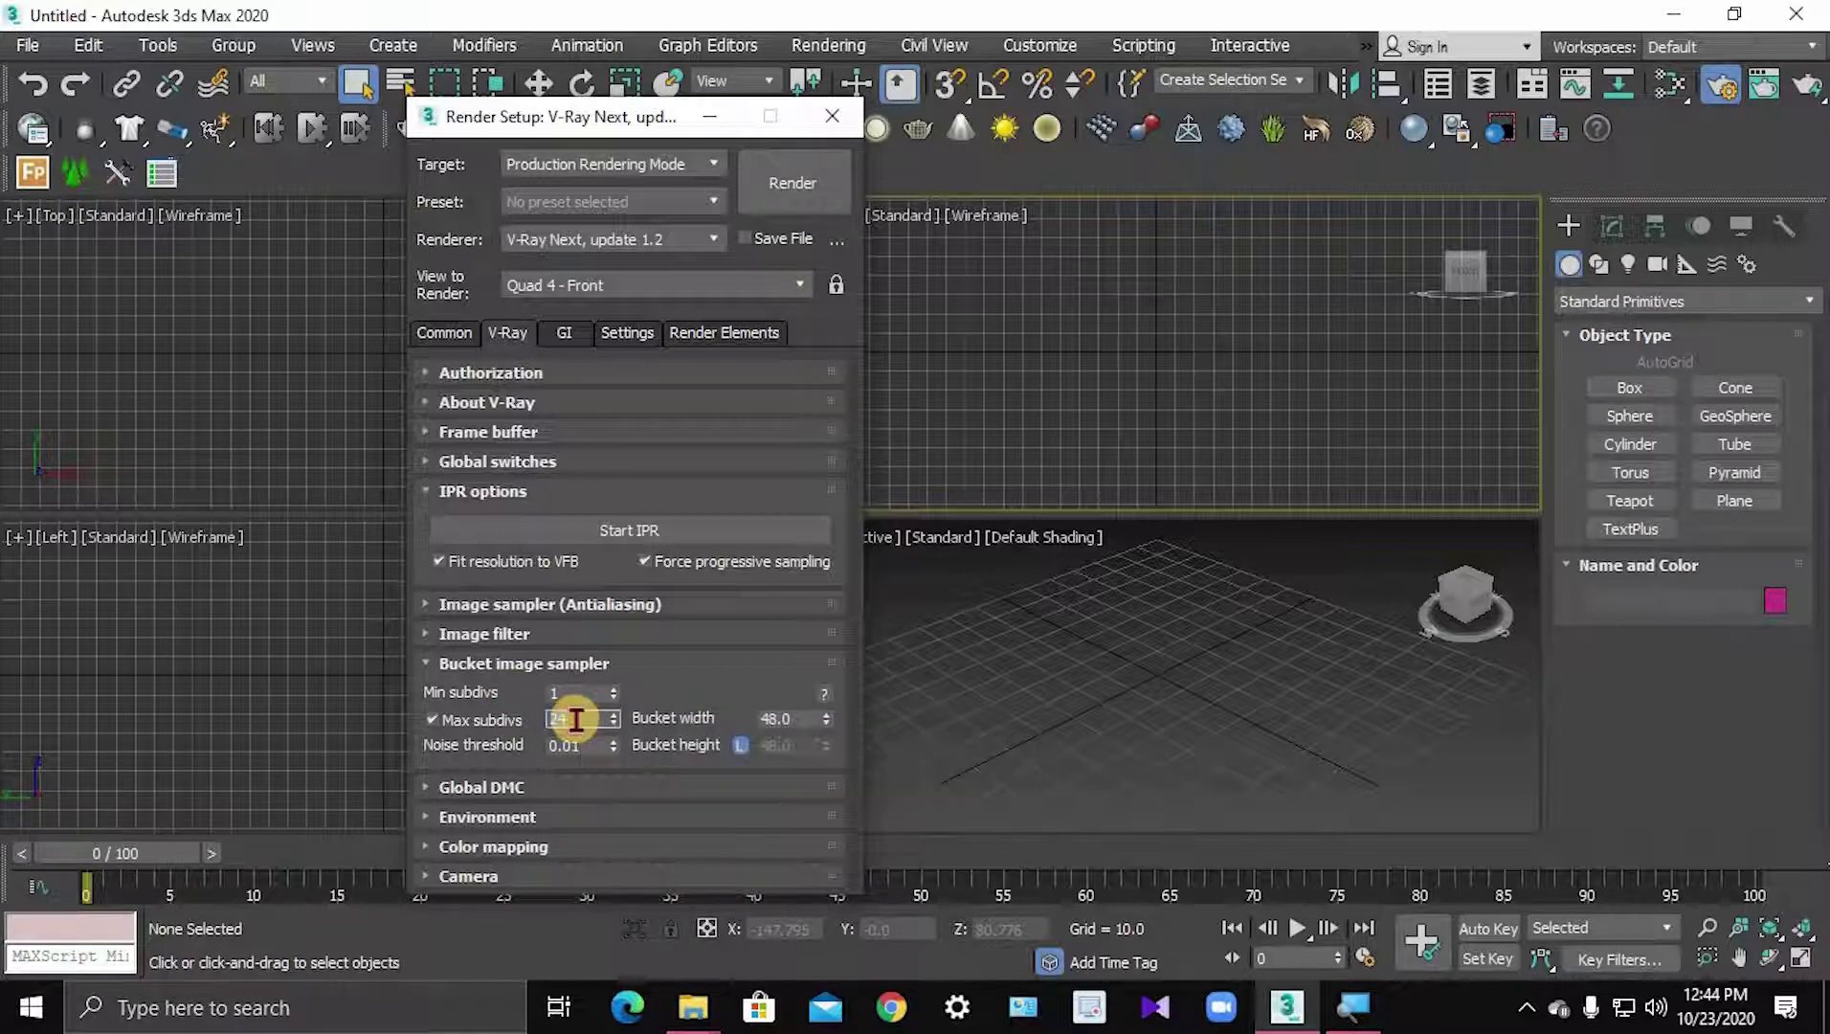
{"action": "left_click", "coordinate": [498, 665]}
{"action": "left_click", "coordinate": [482, 633]}
{"action": "left_click", "coordinate": [746, 675]}
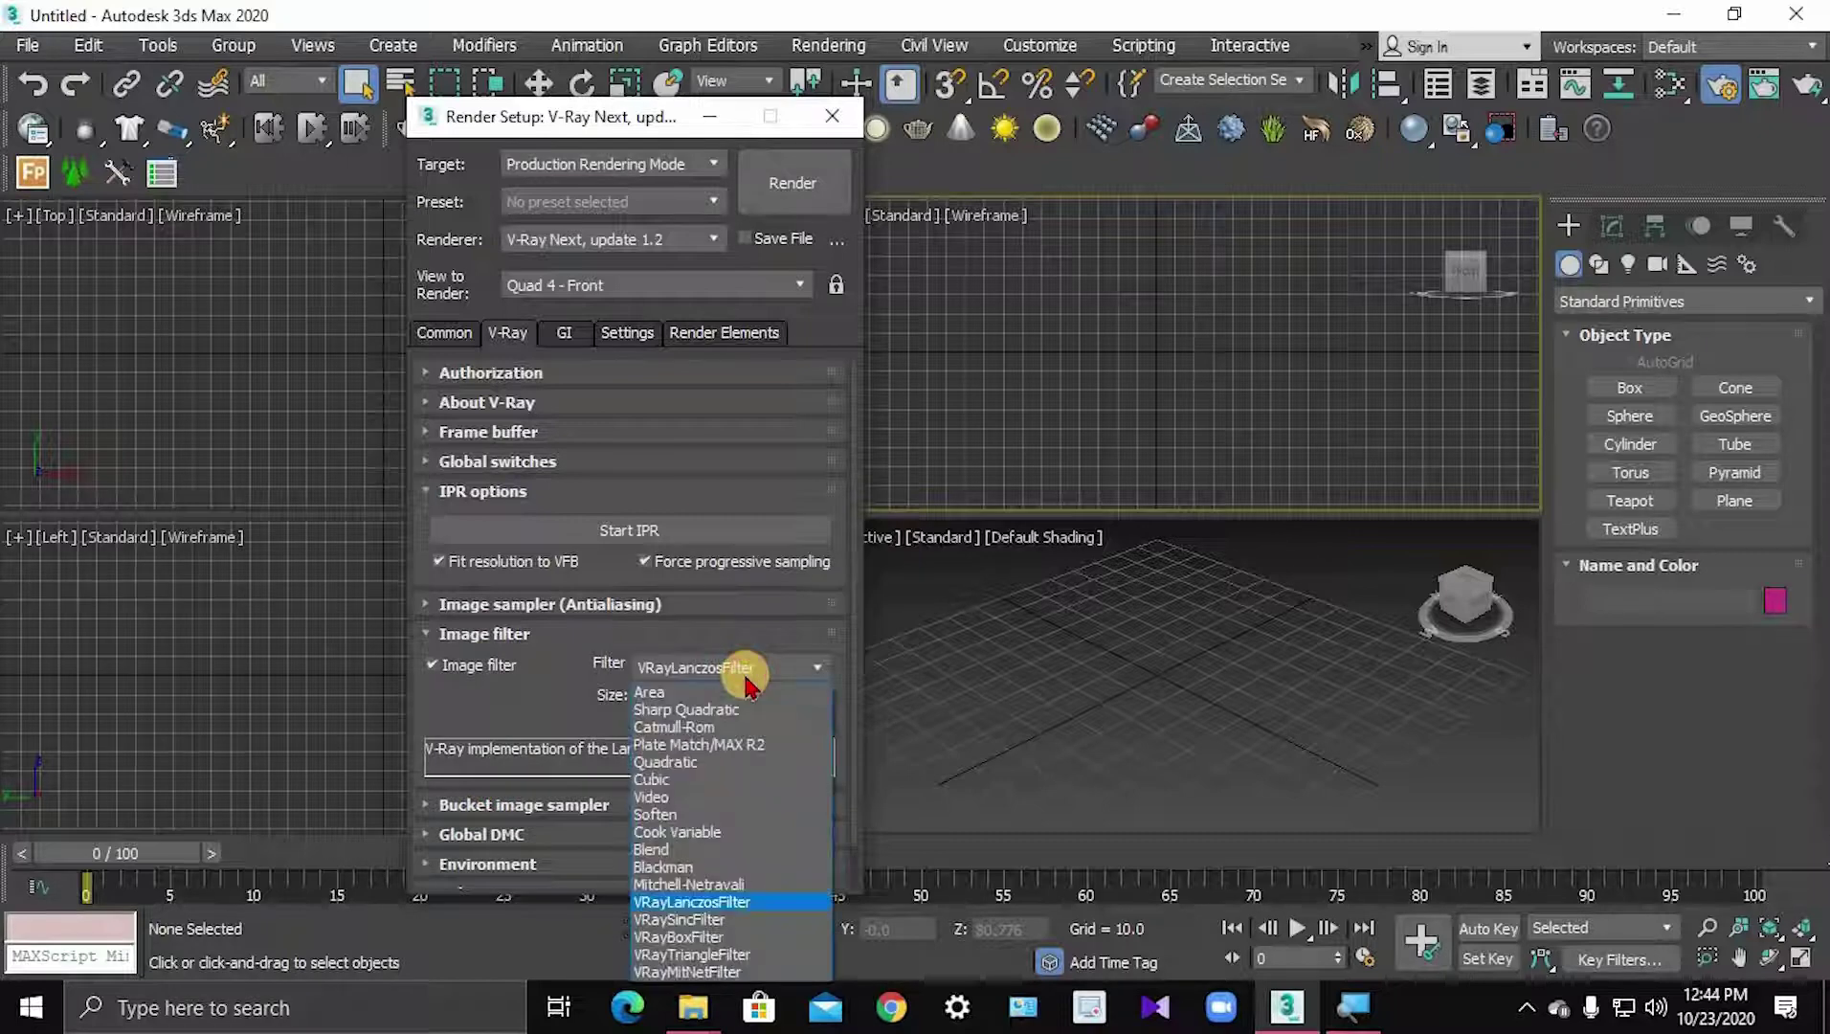
- Use a Mitchell-Netravali image filter with Blur 0 and Ringing 0
{"action": "left_click", "coordinate": [713, 886]}
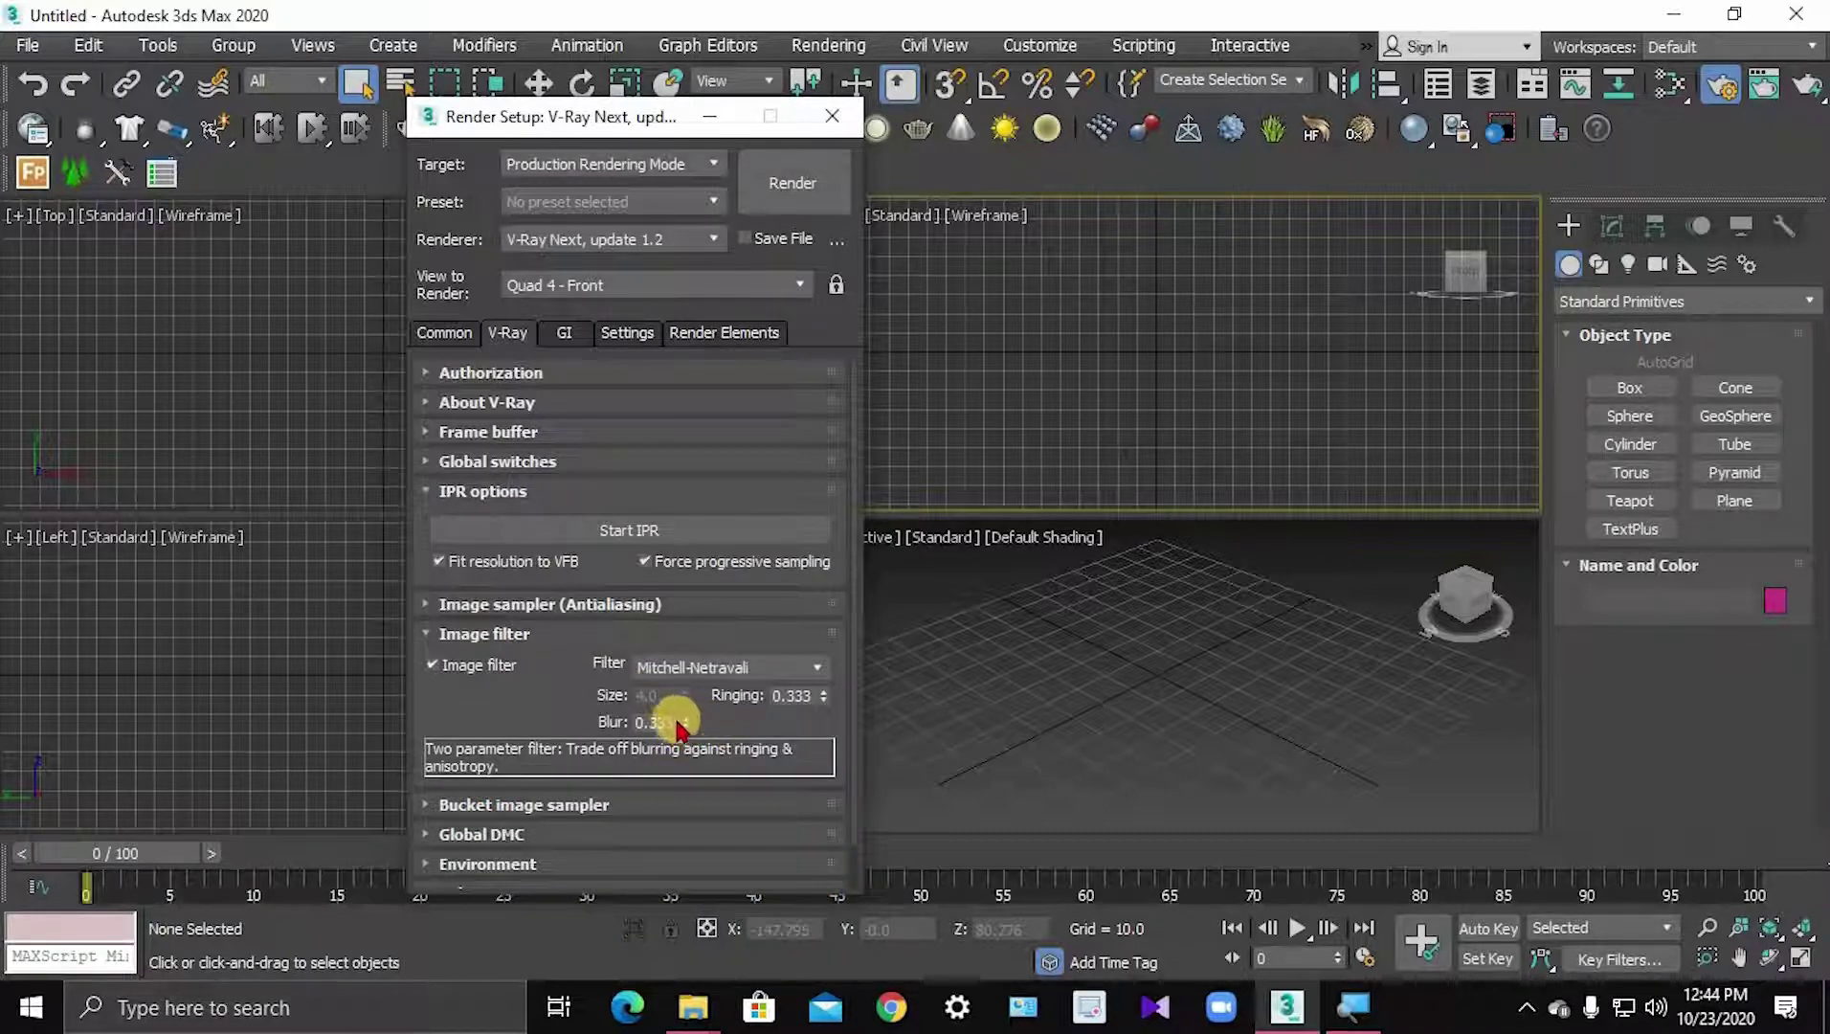
{"action": "left_click_drag", "start_coordinate": [676, 729], "coordinate": [596, 711]}
{"action": "type", "text": "0"}
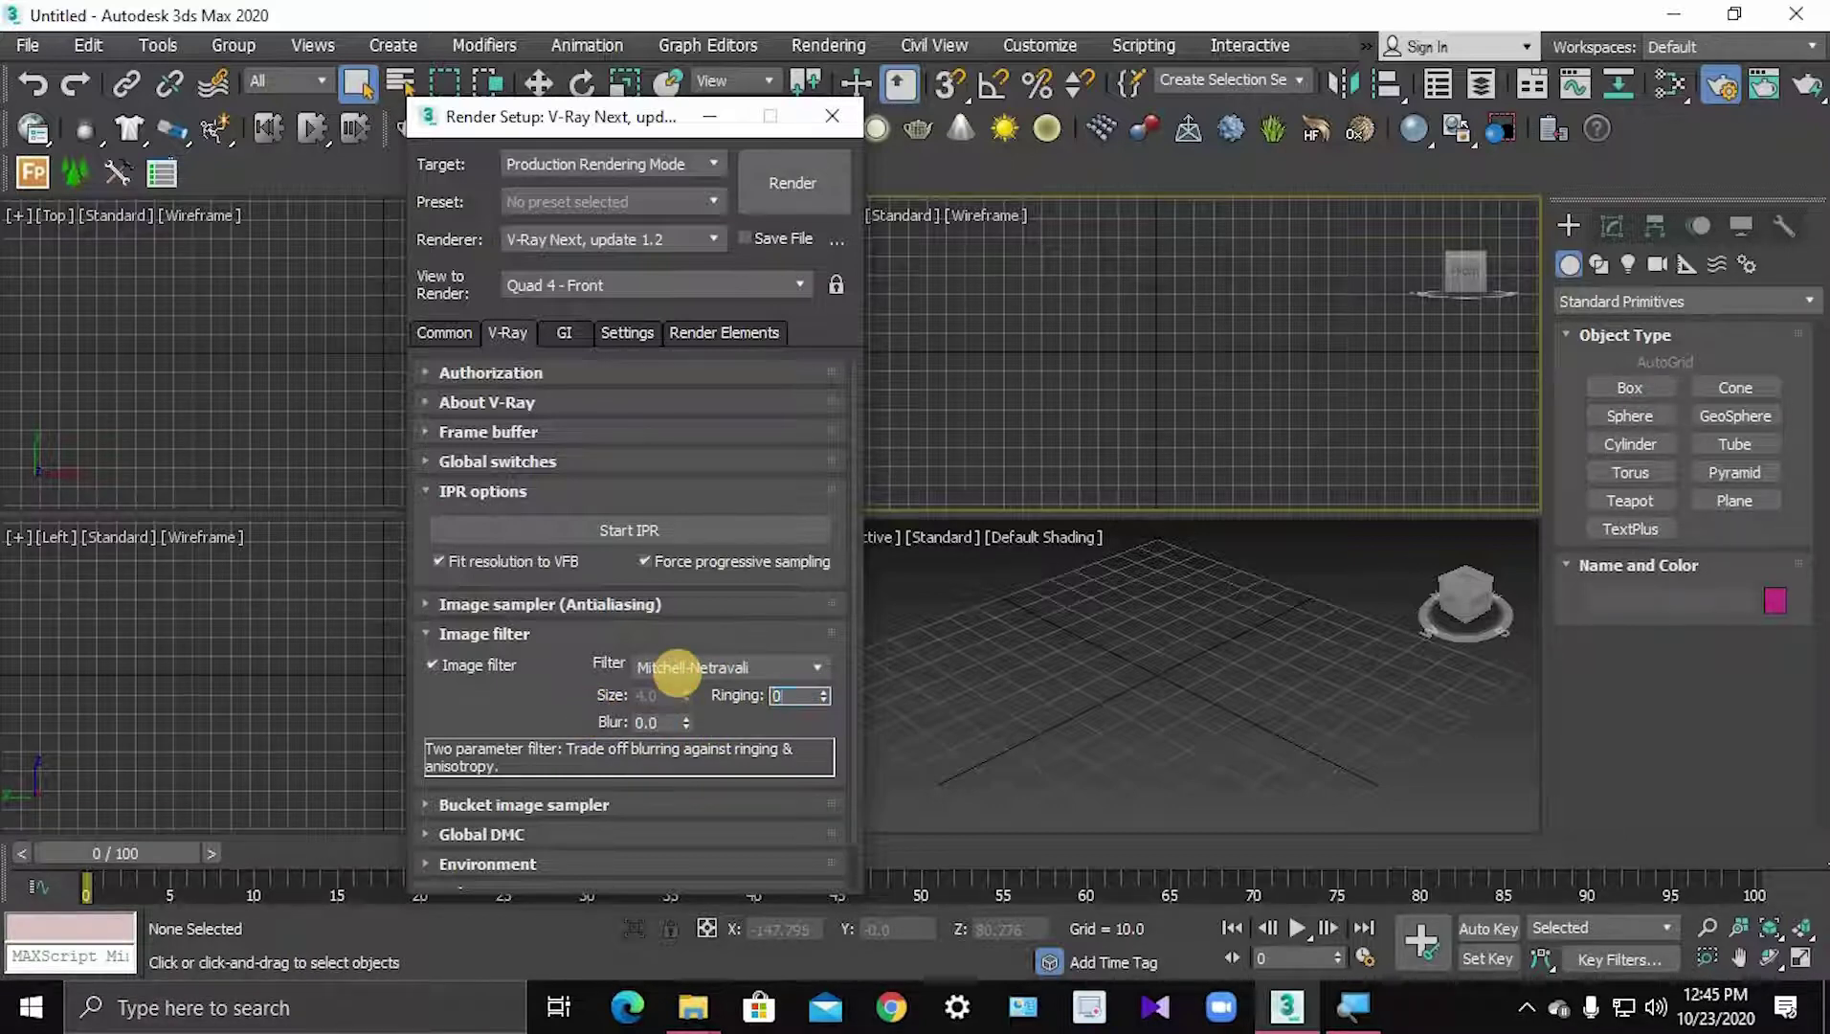
{"action": "key", "text": "Return"}
{"action": "left_click", "coordinate": [531, 635]}
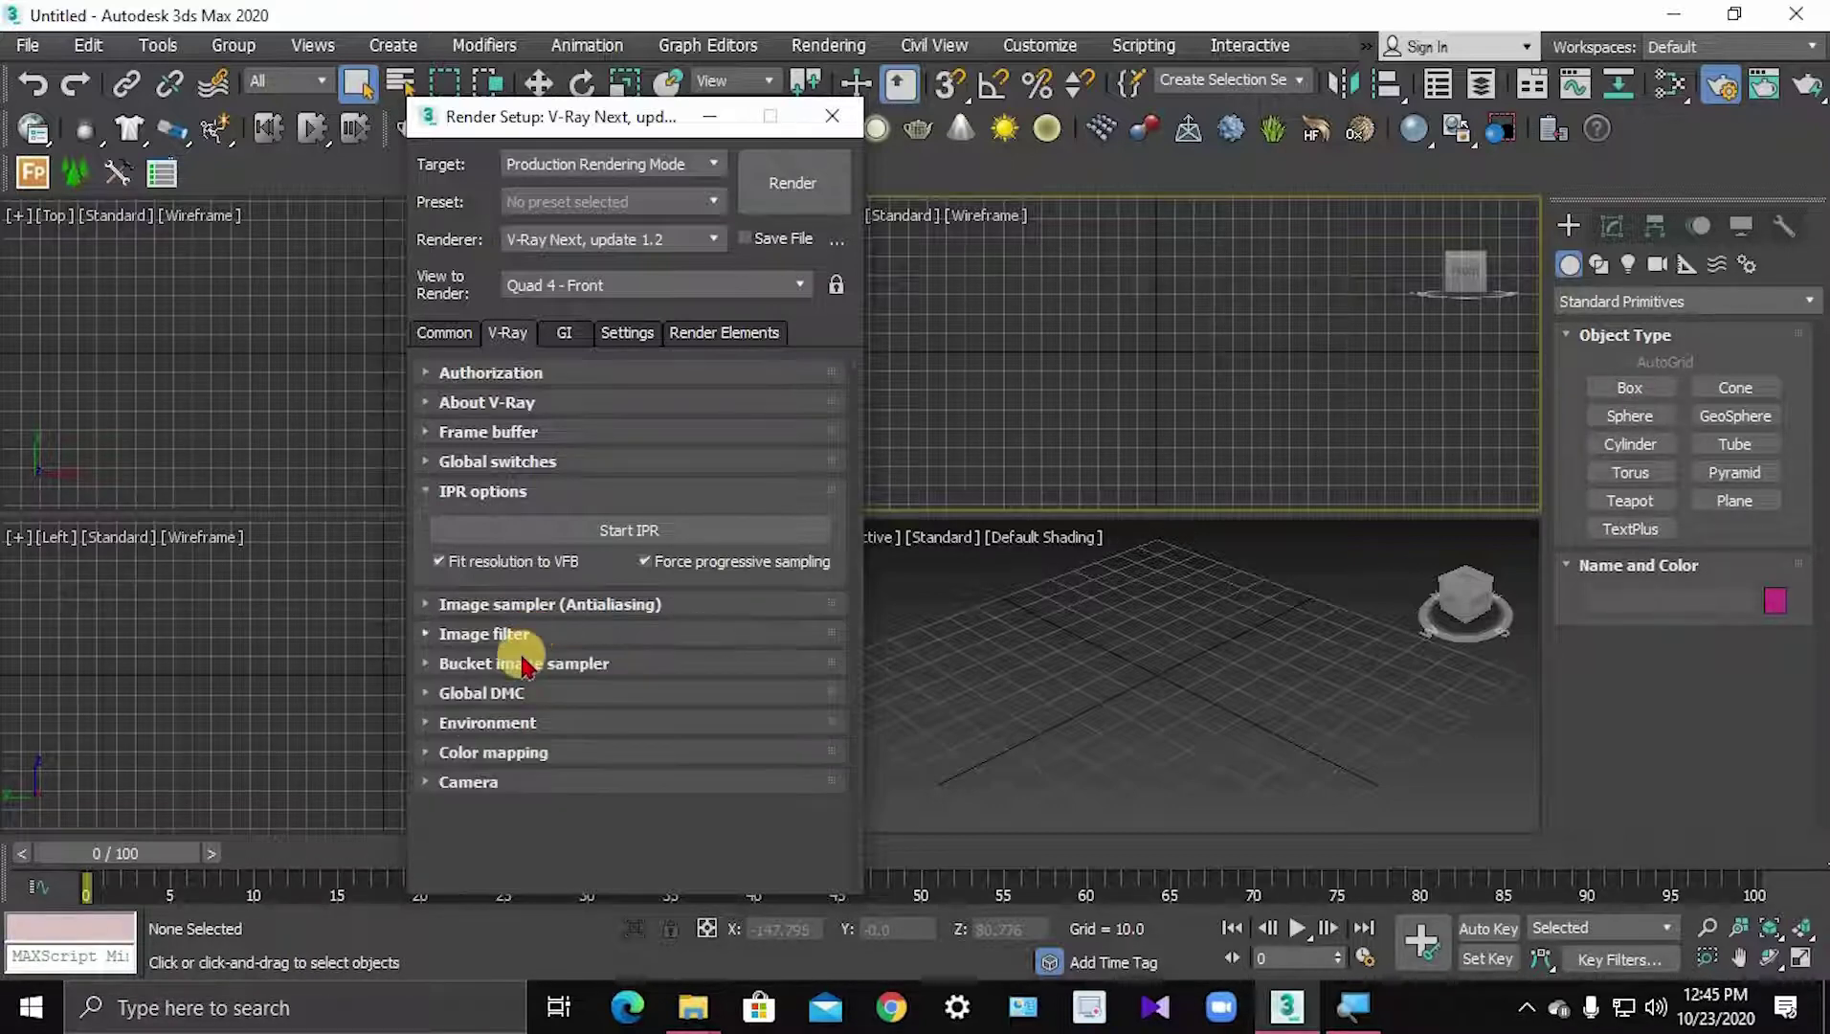
- Set the bucket sampler's Noise threshold to 0.008 and Bucket width to 20
{"action": "left_click", "coordinate": [506, 672]}
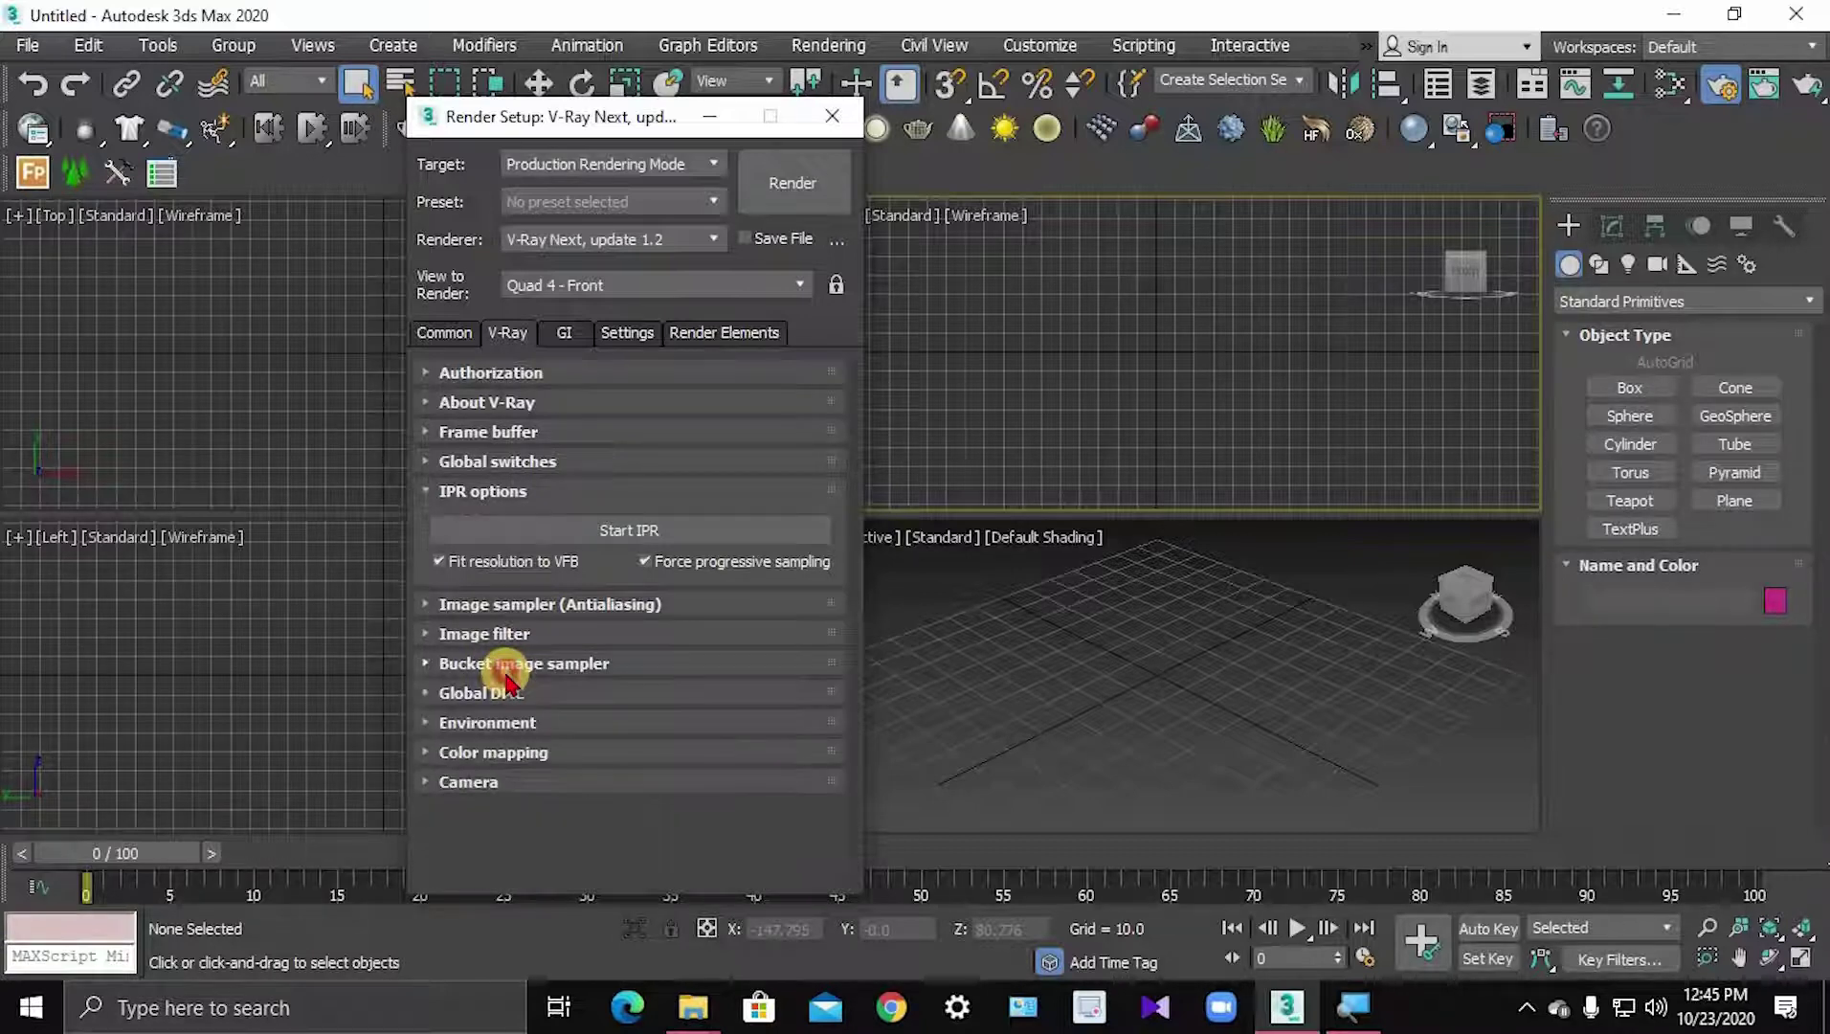
{"action": "left_click", "coordinate": [506, 672]}
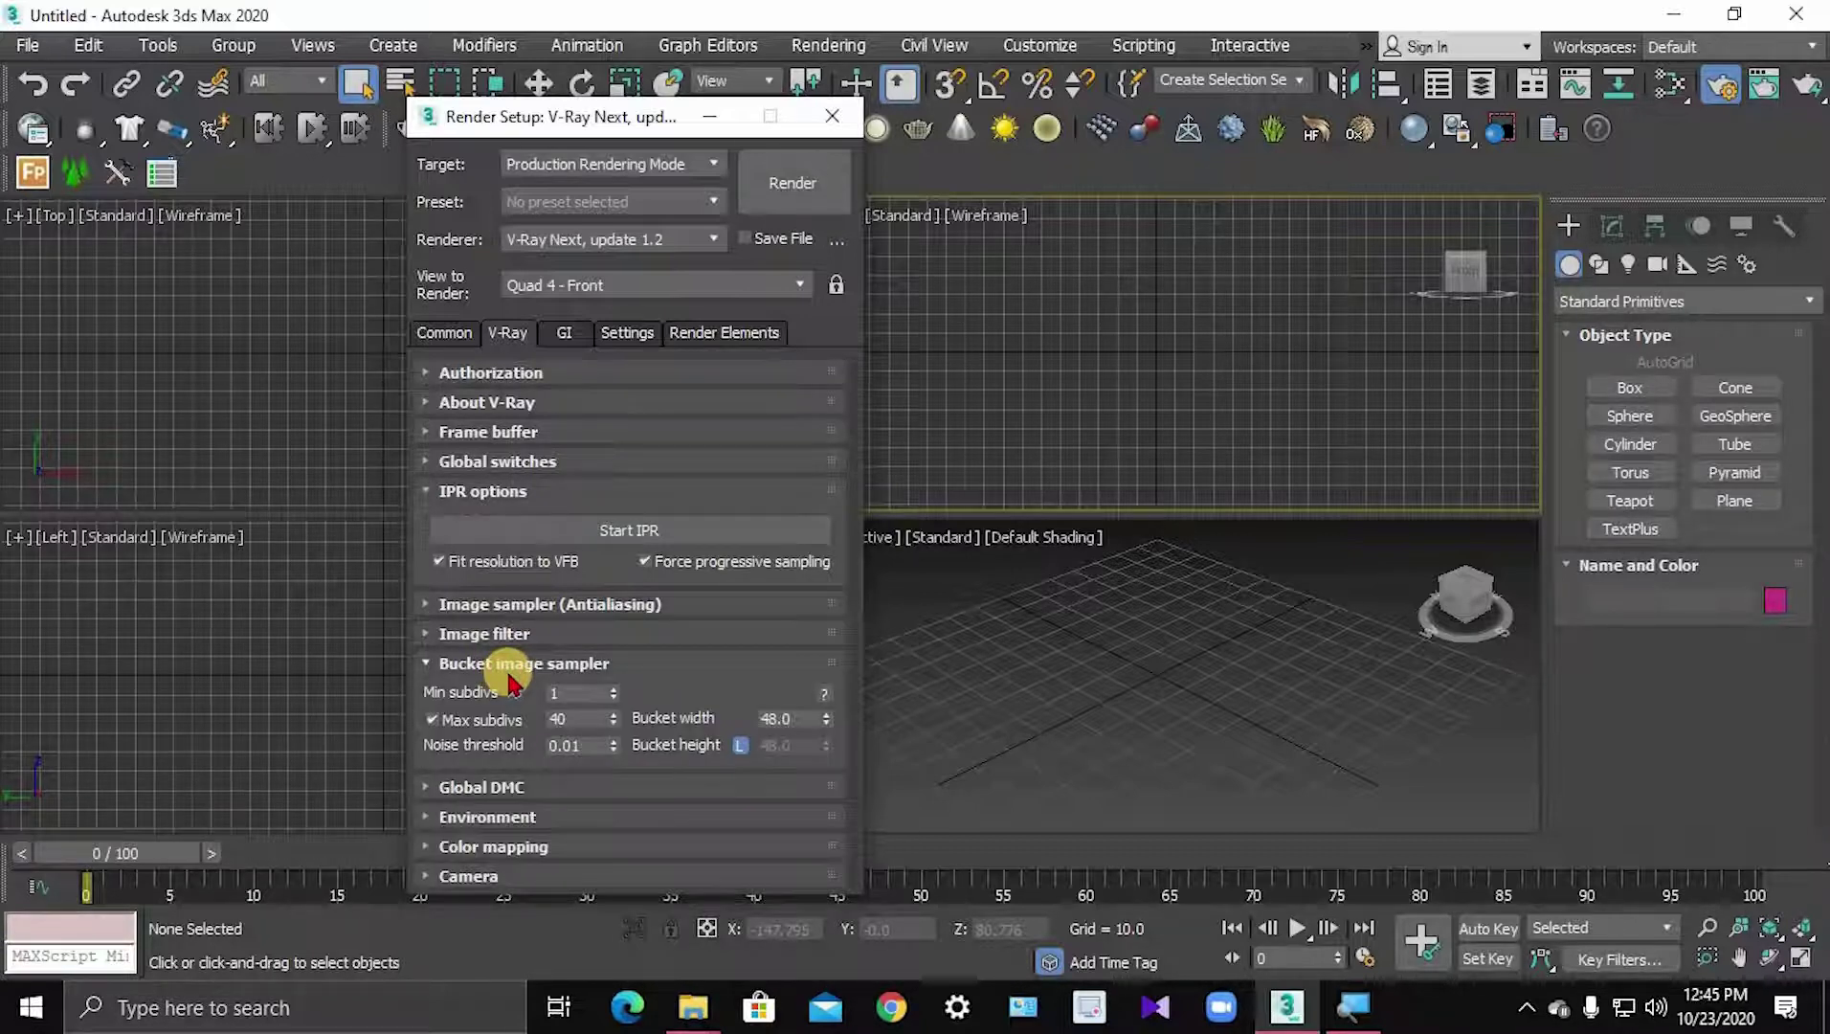
{"action": "left_click_drag", "start_coordinate": [588, 743], "coordinate": [512, 742]}
{"action": "type", "text": "0.008"}
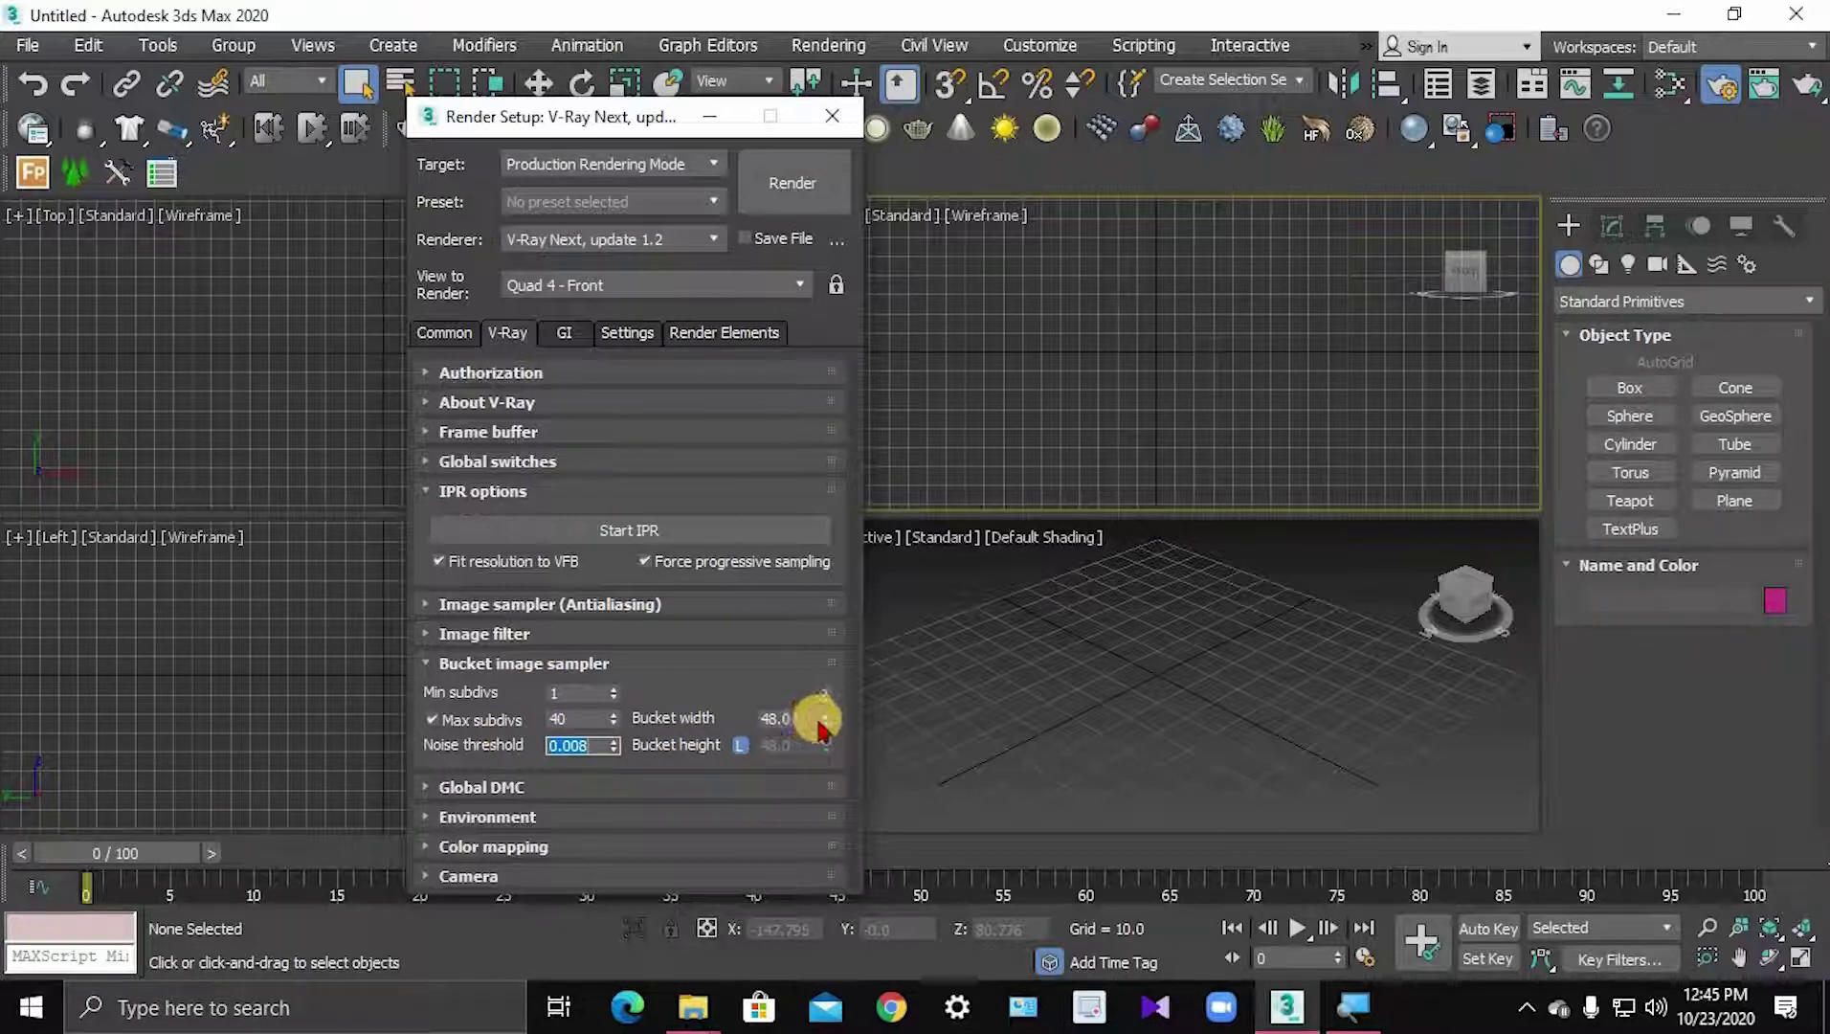
{"action": "left_click", "coordinate": [690, 701]}
{"action": "key", "text": "Tab"}
{"action": "type", "text": "20"}
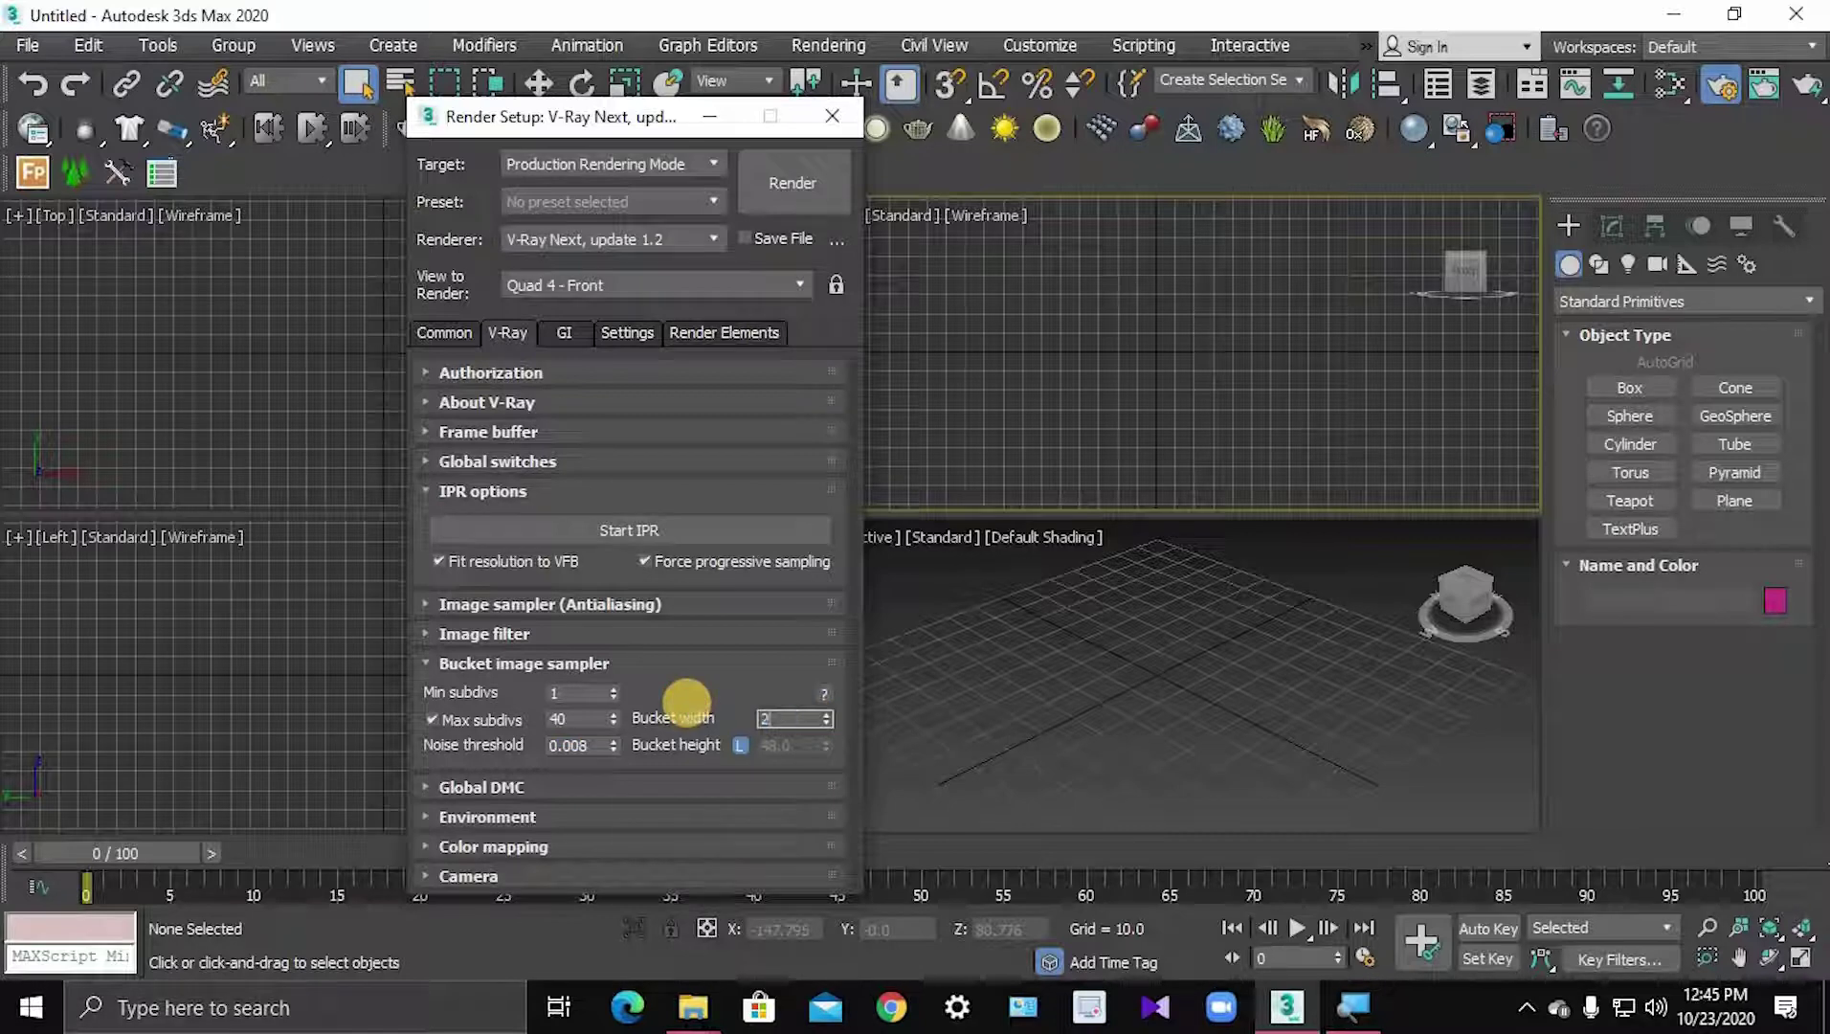
{"action": "left_click", "coordinate": [482, 670]}
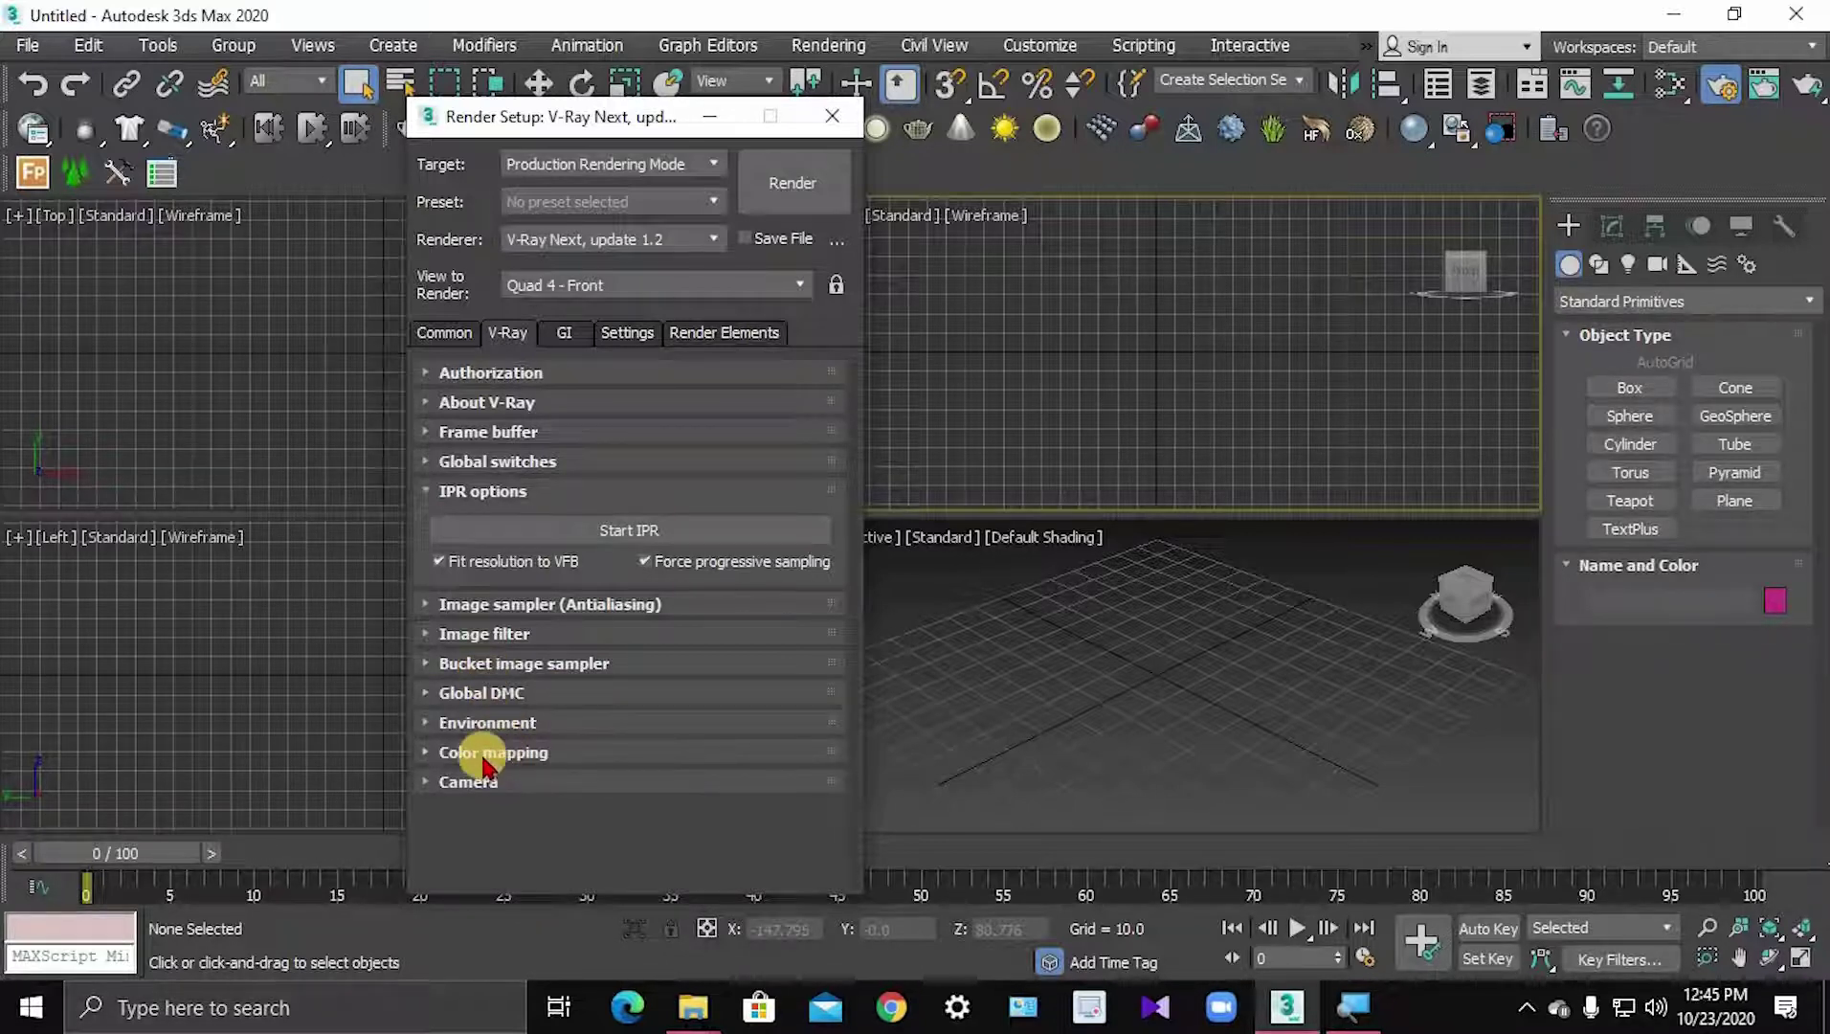
- Set color mapping type to Exponential and show the GI settings
{"action": "left_click", "coordinate": [485, 756]}
{"action": "left_click", "coordinate": [550, 790]}
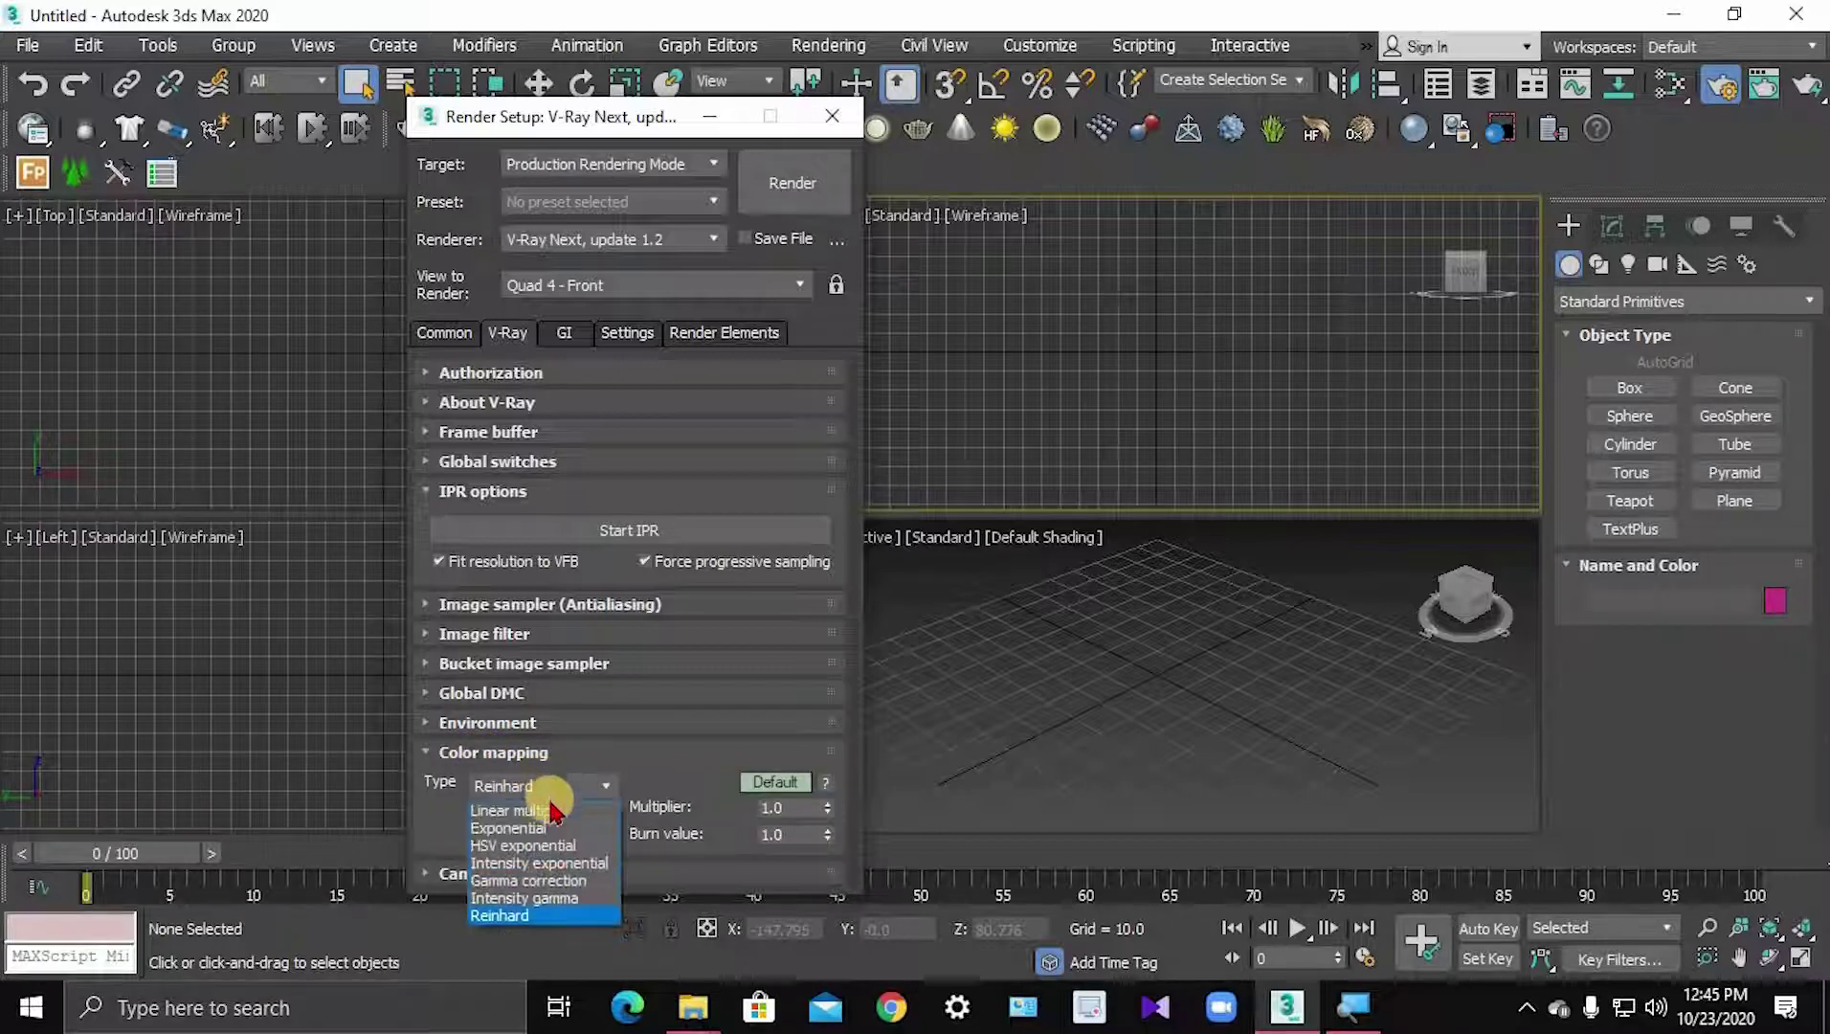
{"action": "left_click", "coordinate": [546, 828]}
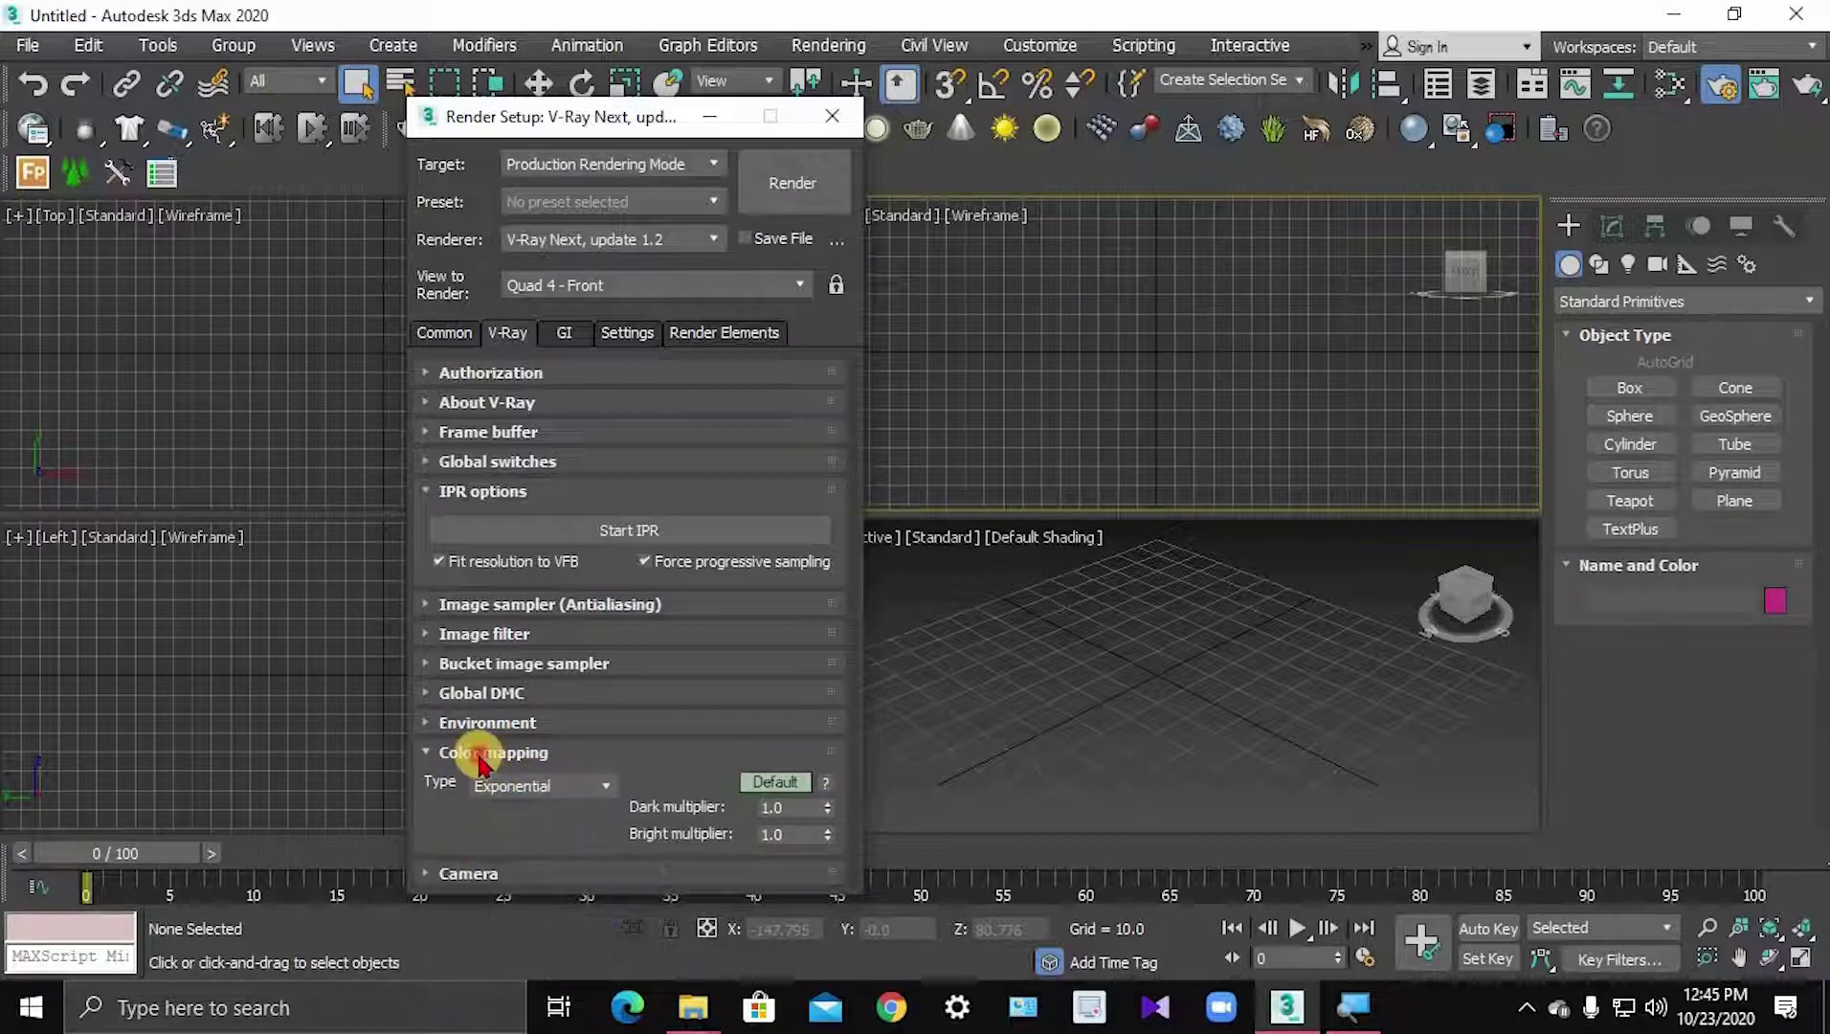
{"action": "left_click", "coordinate": [482, 756]}
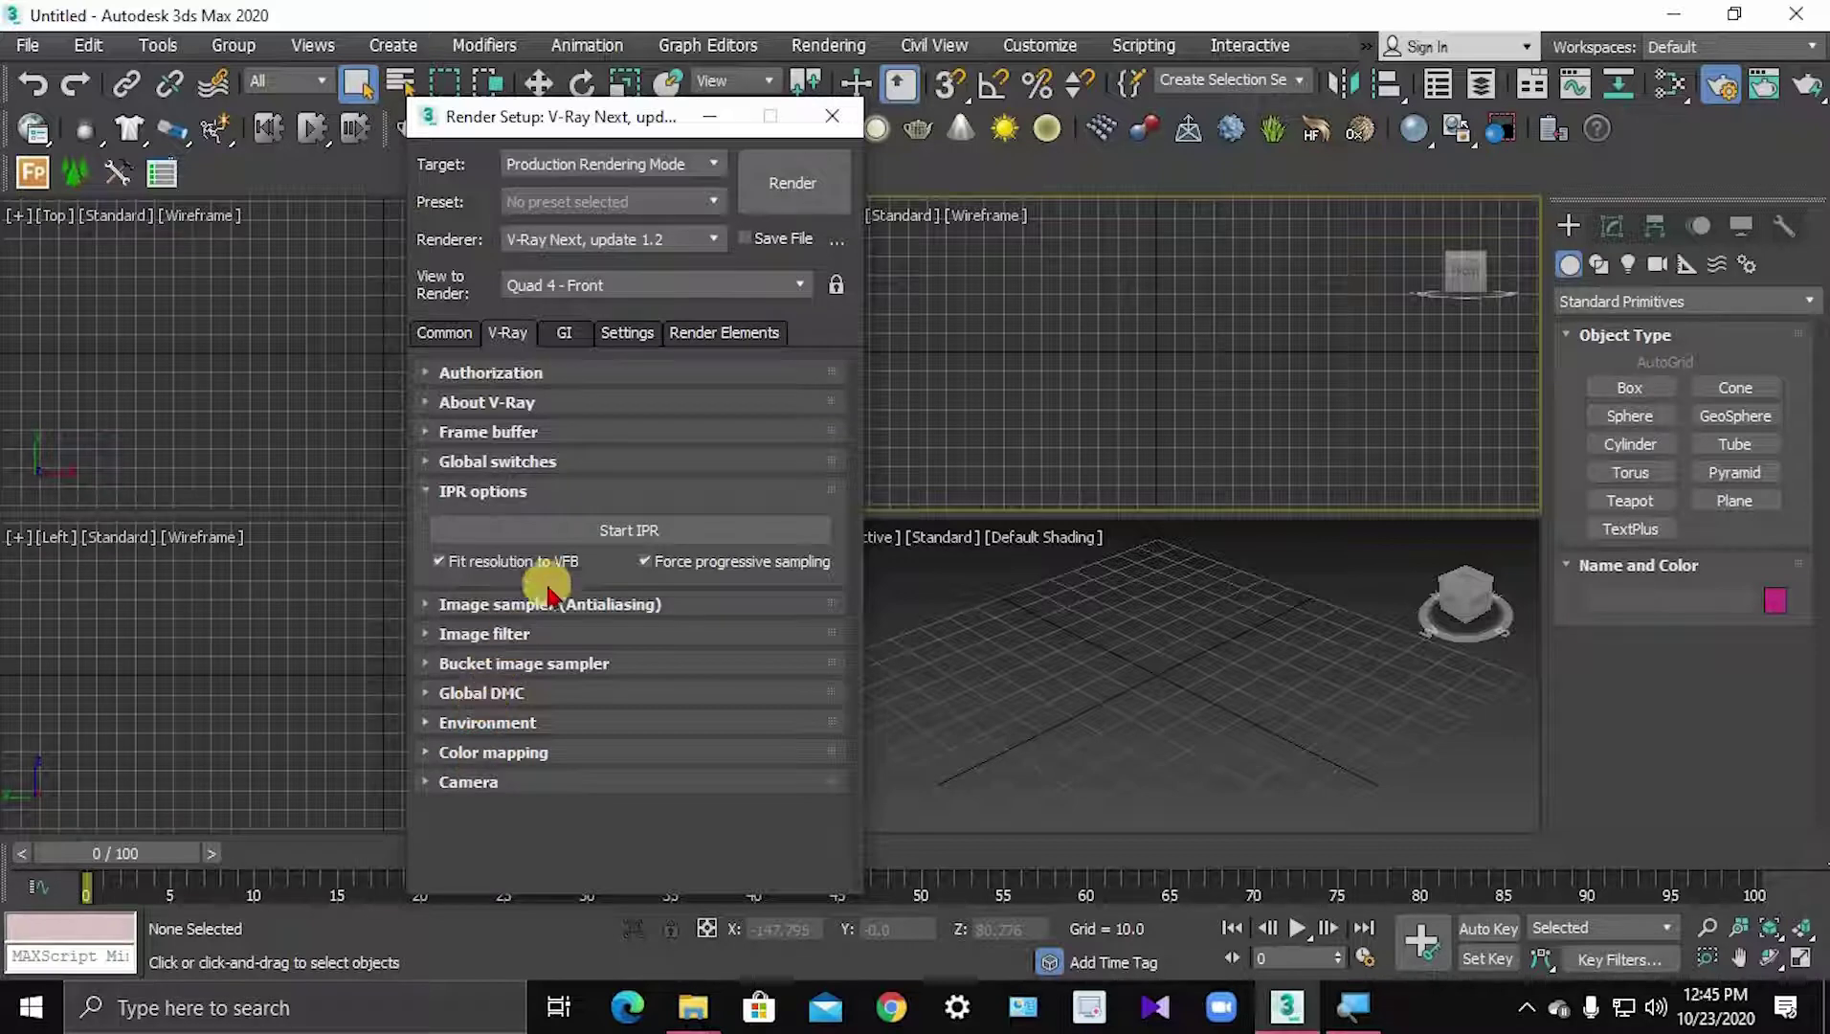
{"action": "left_click", "coordinate": [565, 335]}
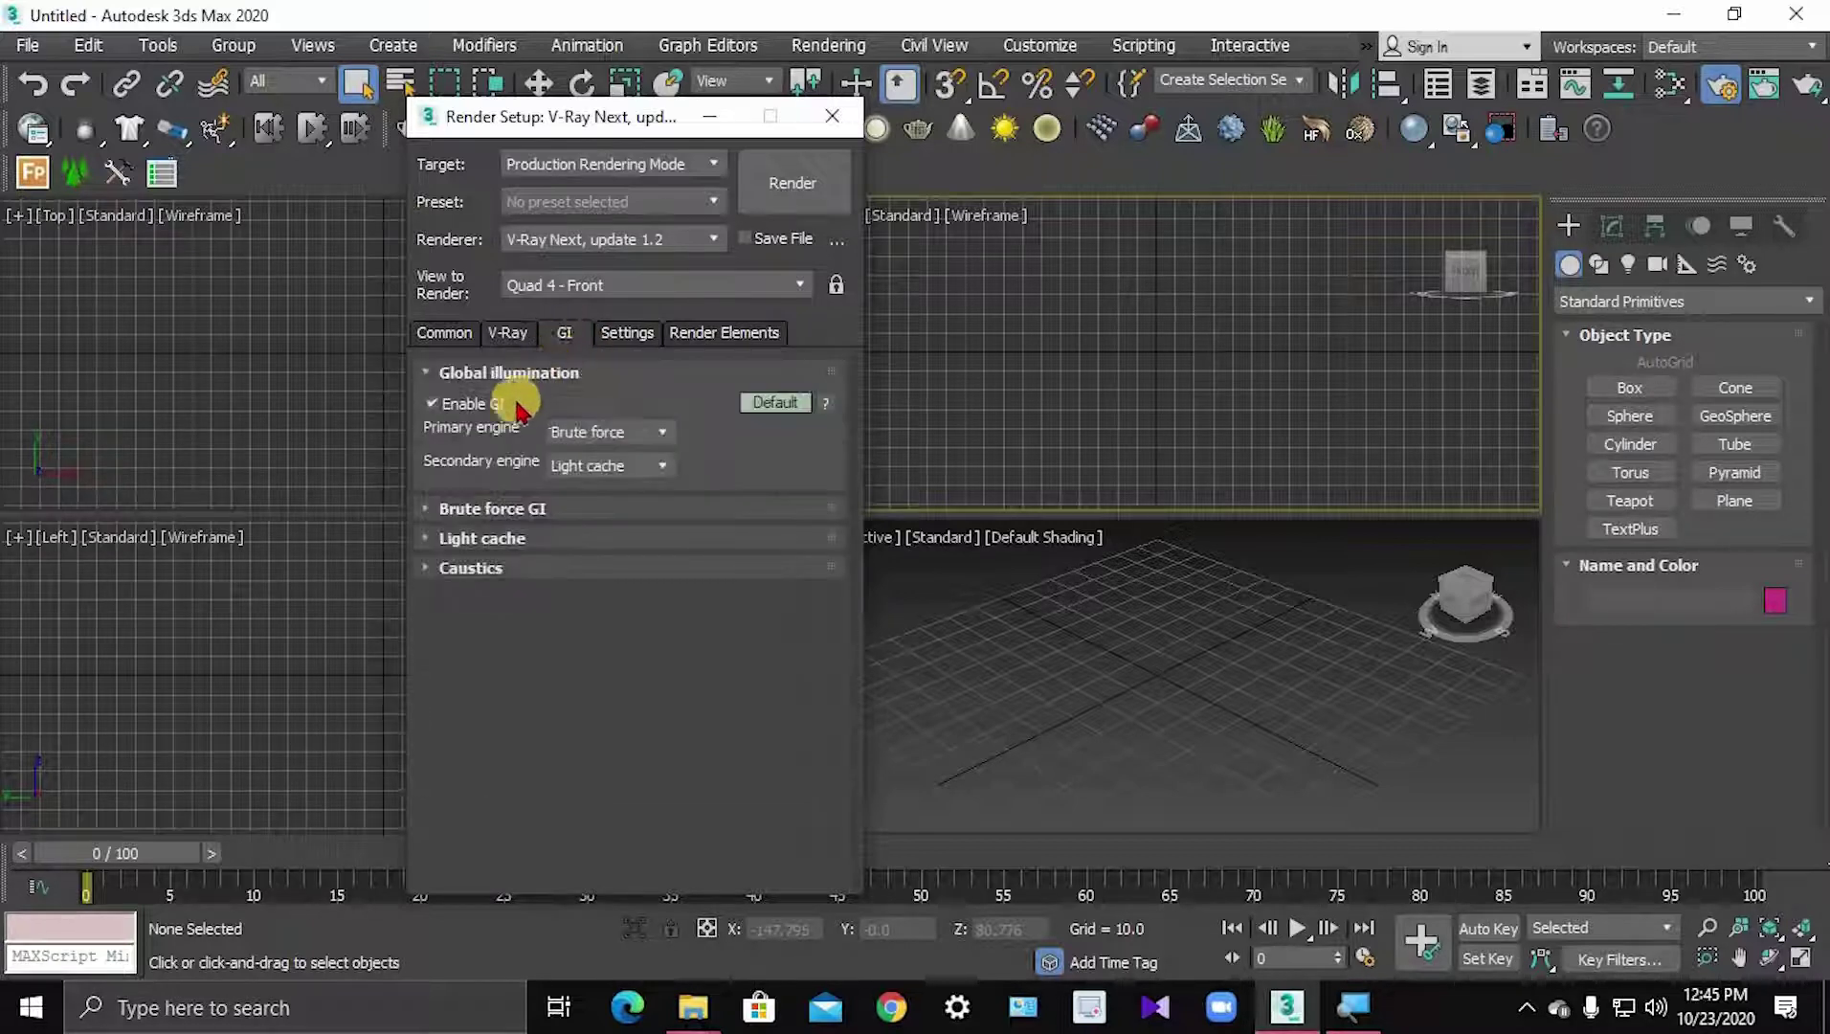
- Make Irradiance map the primary GI engine with the Low preset
{"action": "left_click", "coordinate": [612, 432]}
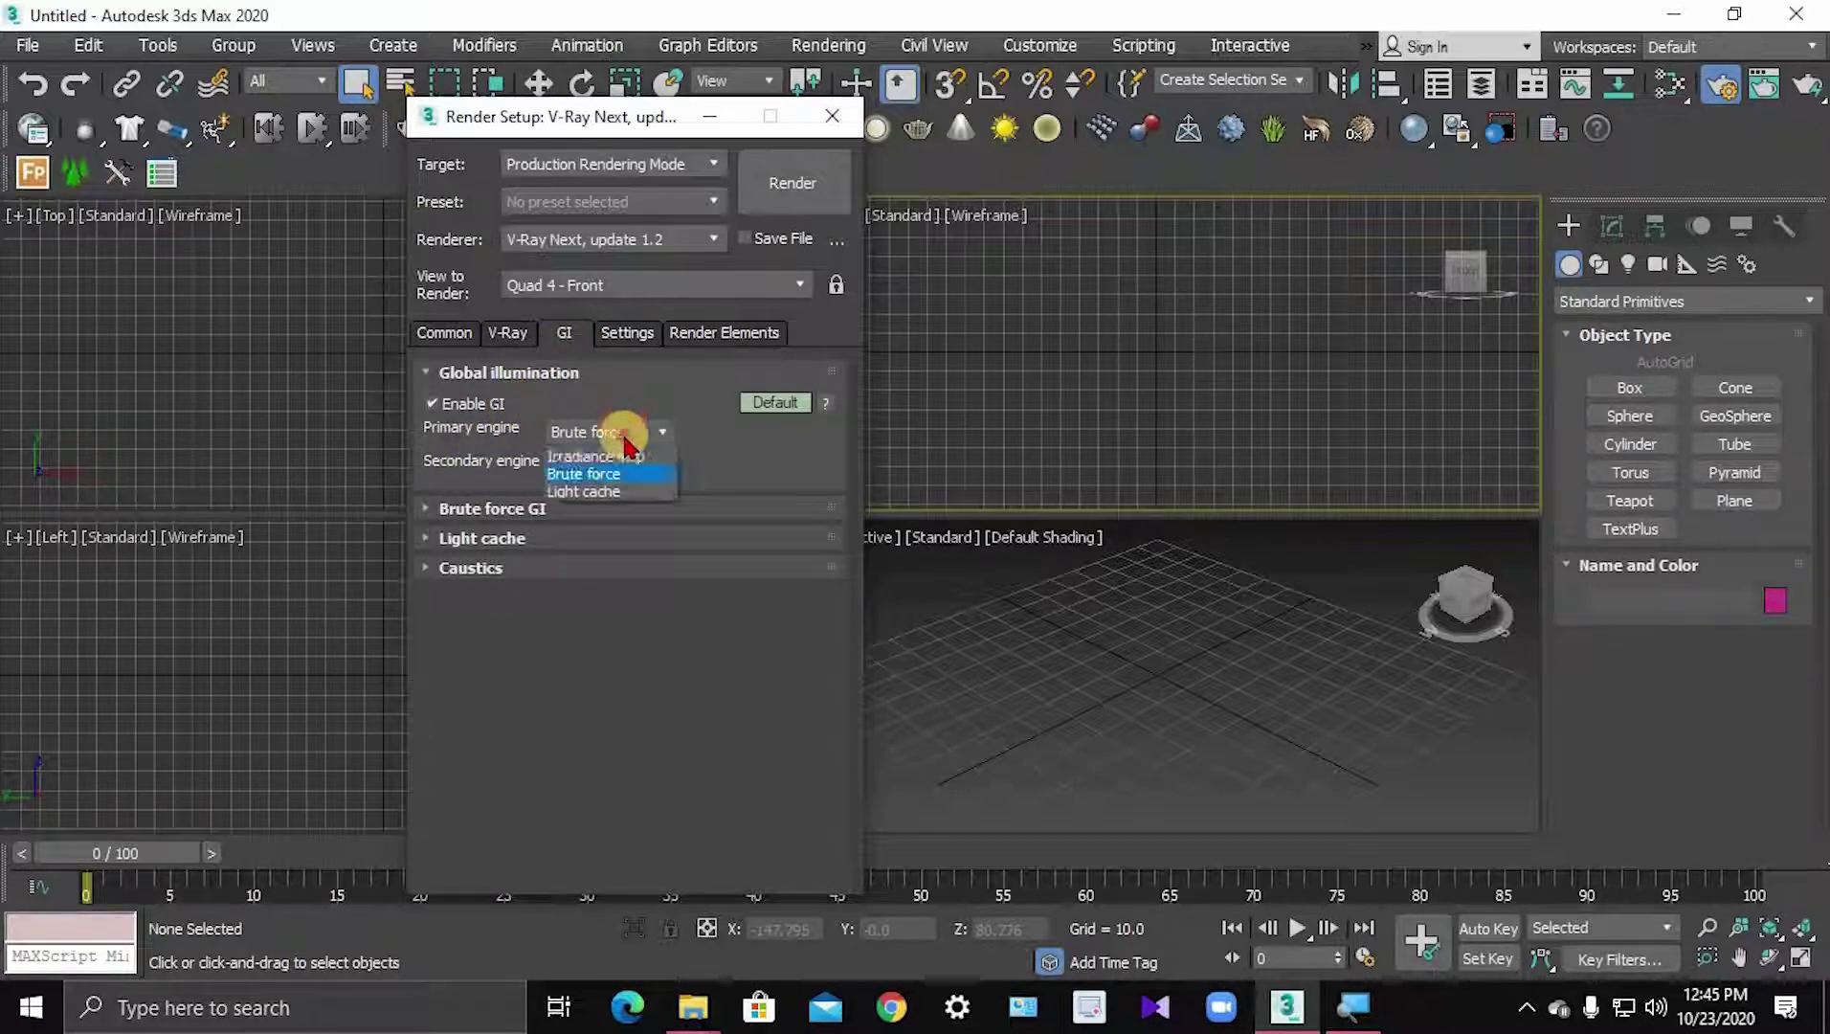
{"action": "left_click", "coordinate": [613, 473]}
{"action": "left_click", "coordinate": [617, 431]}
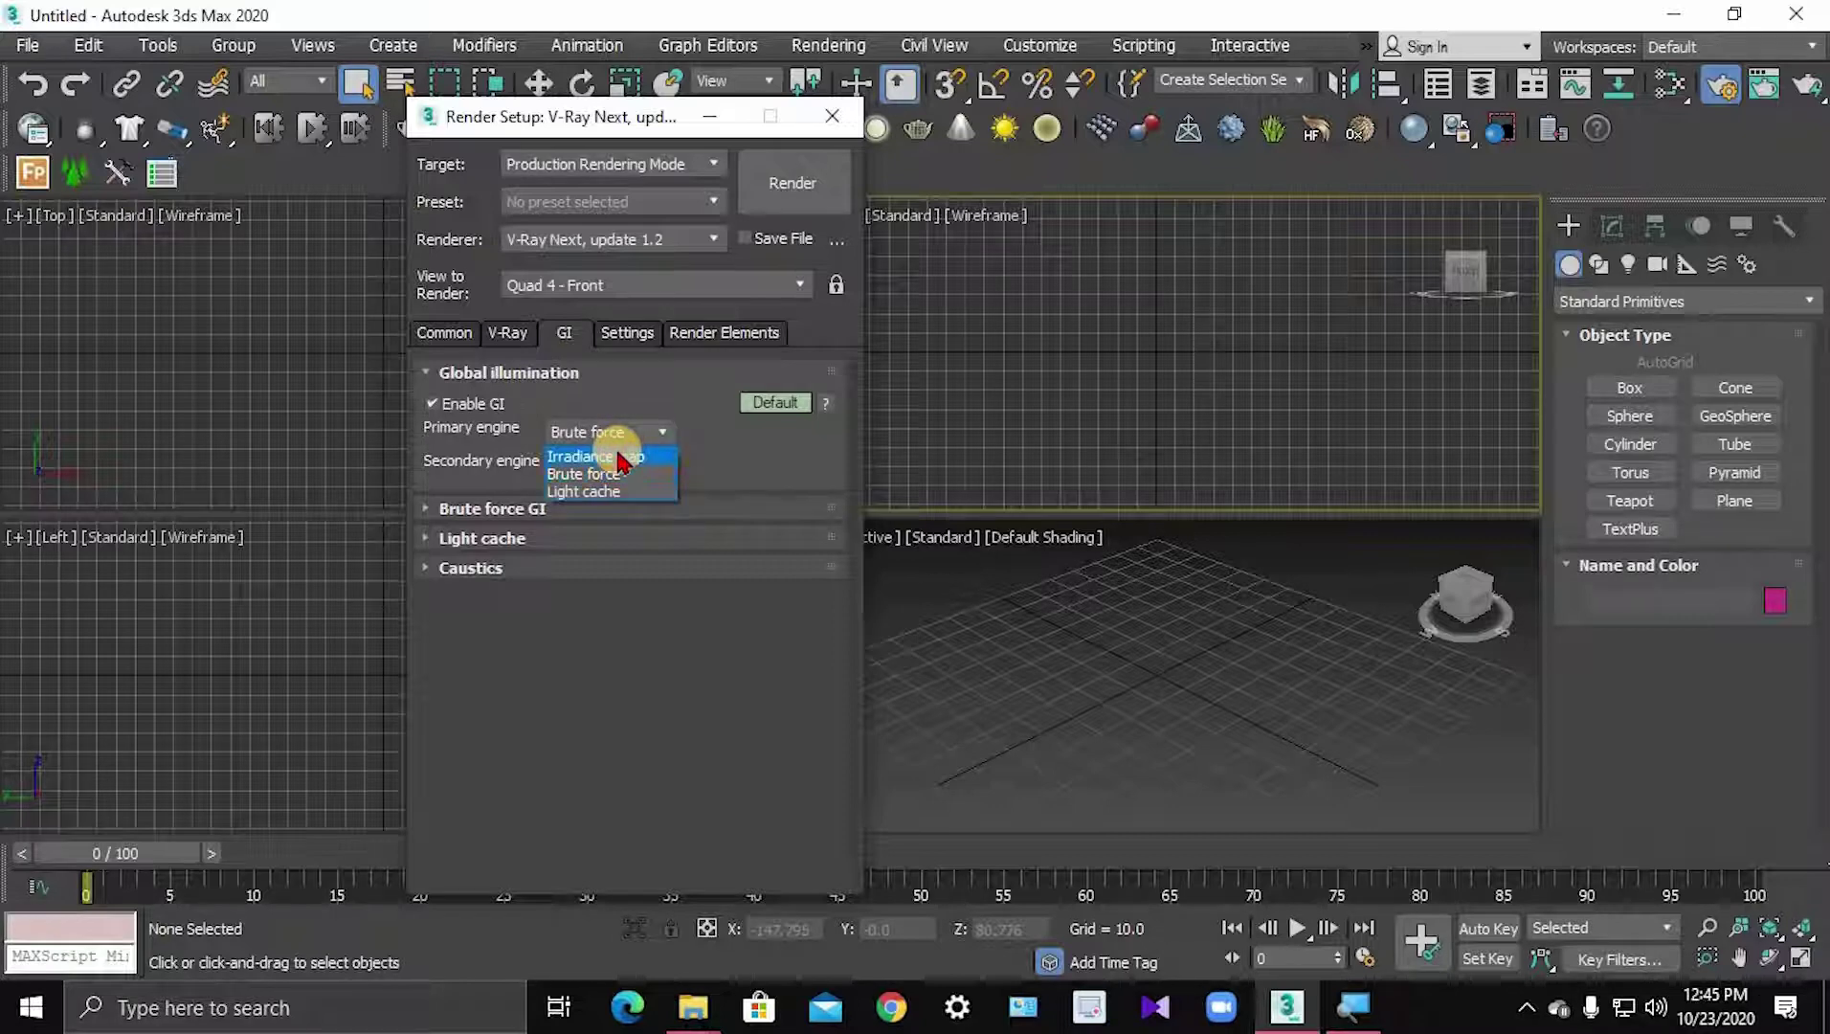
{"action": "left_click", "coordinate": [621, 457]}
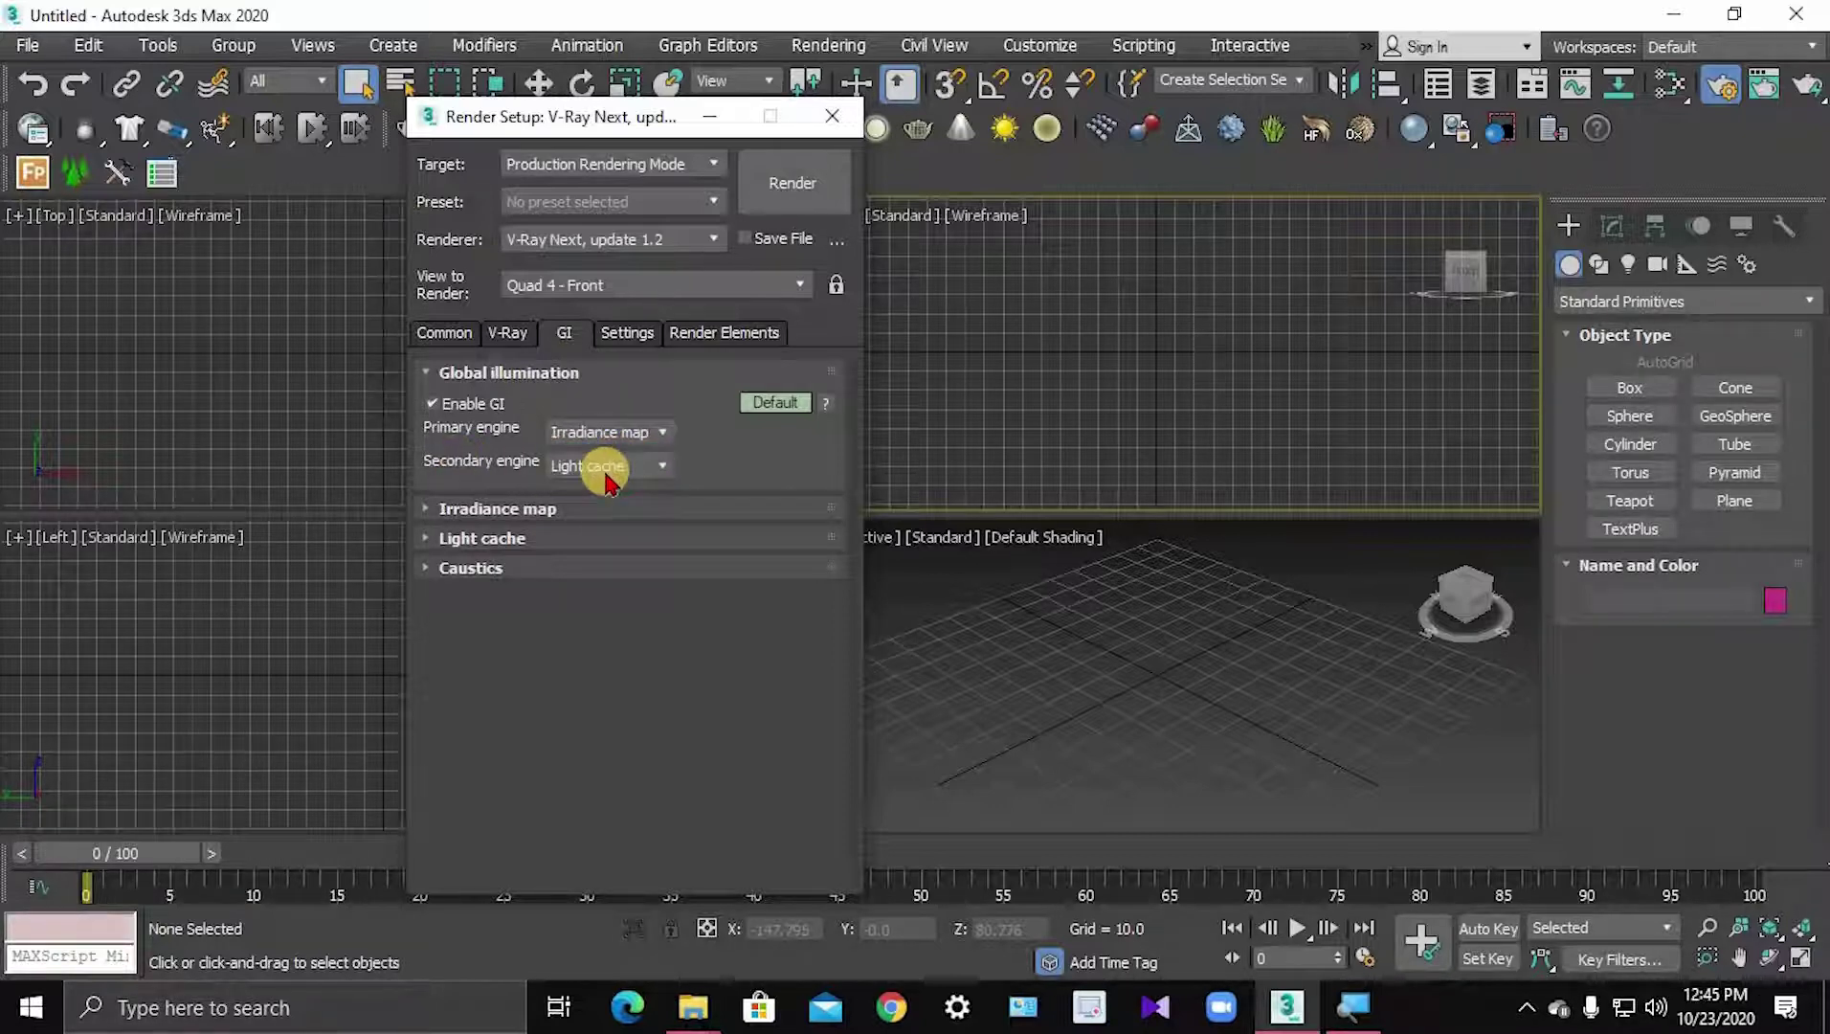
{"action": "left_click", "coordinate": [500, 512]}
{"action": "left_click", "coordinate": [613, 540]}
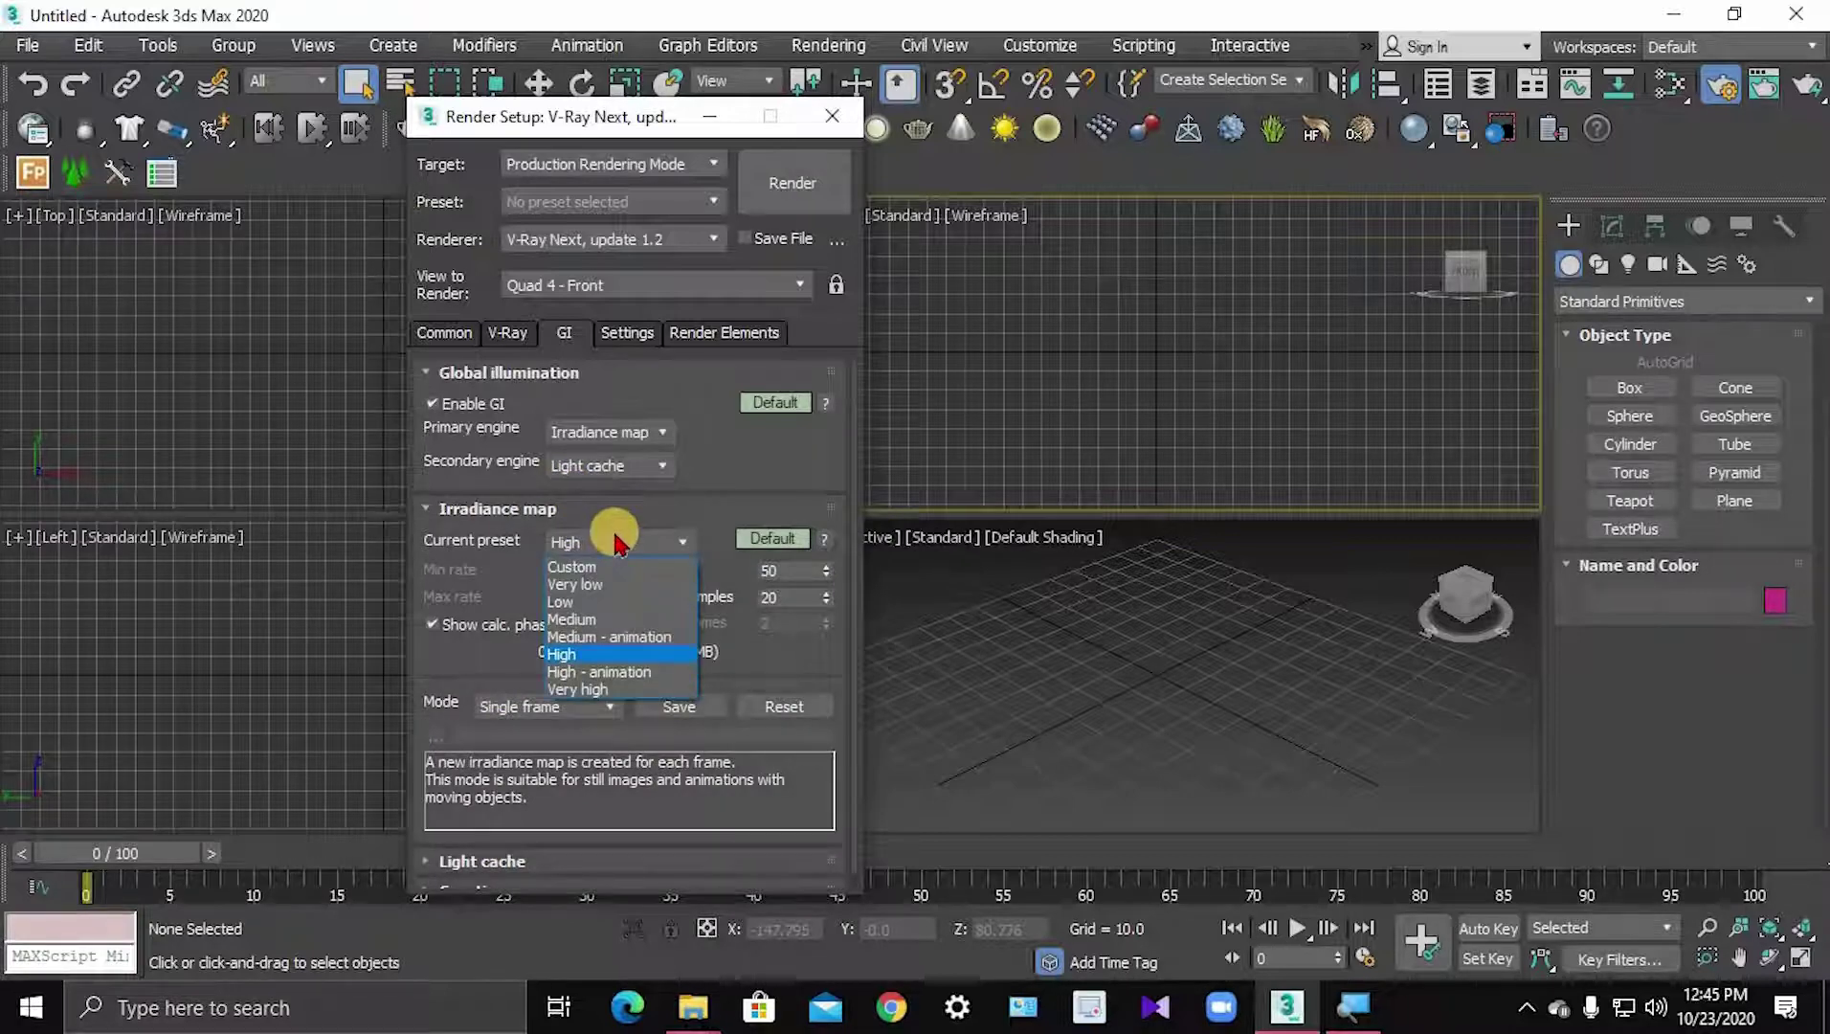
{"action": "left_click", "coordinate": [593, 599]}
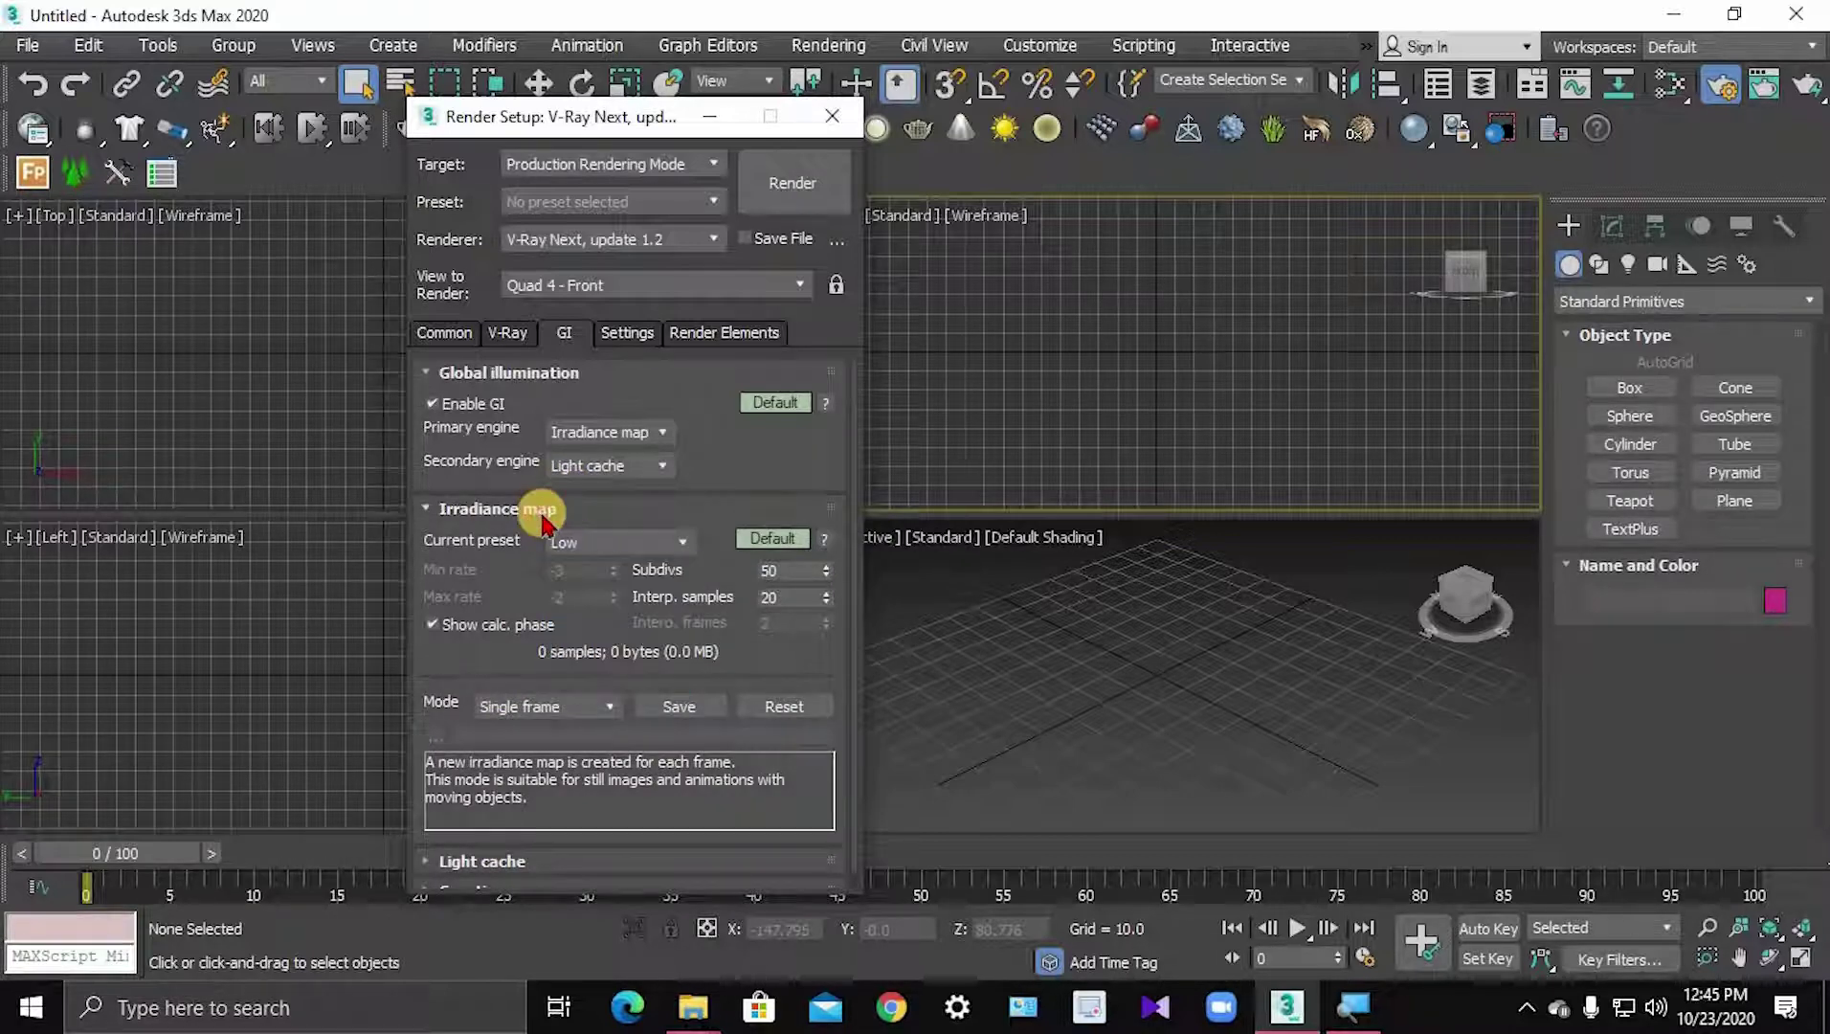
{"action": "left_click", "coordinate": [542, 517]}
- Review Light cache (1000 subdivs) and System settings (memory limit 4000), then close Render Setup
{"action": "left_click", "coordinate": [523, 538]}
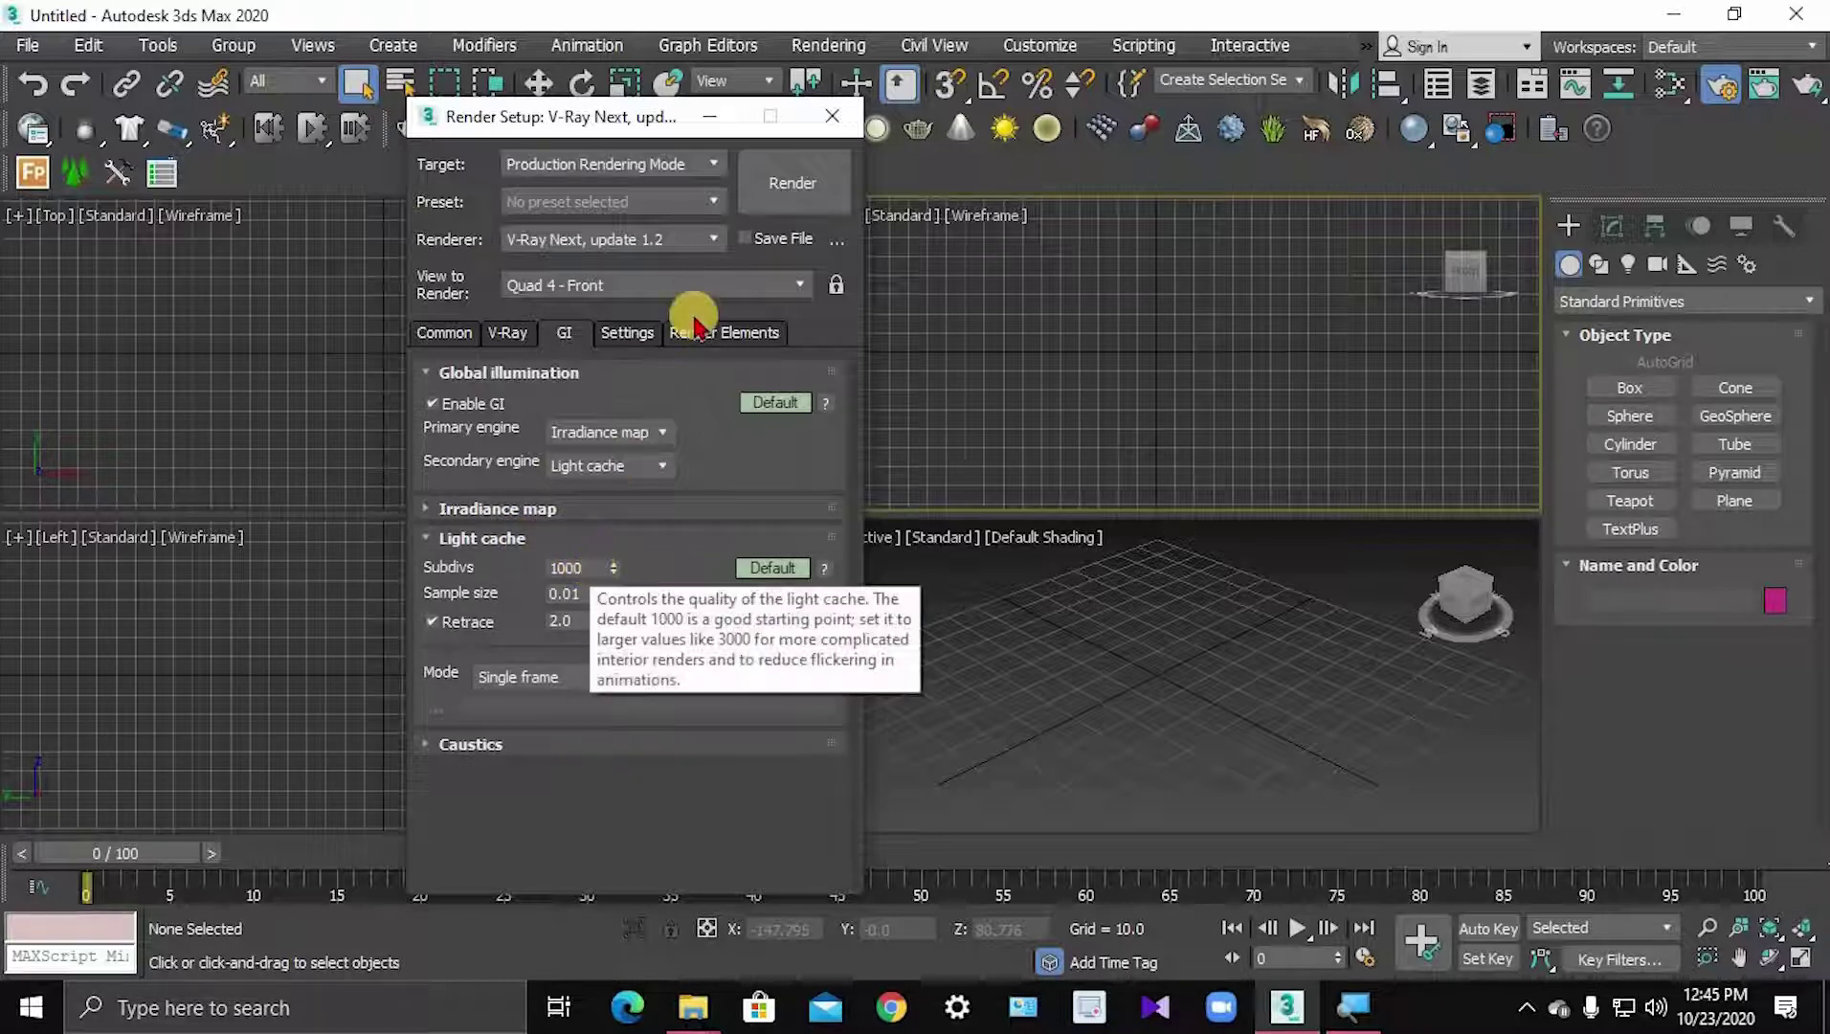
{"action": "left_click", "coordinate": [629, 333]}
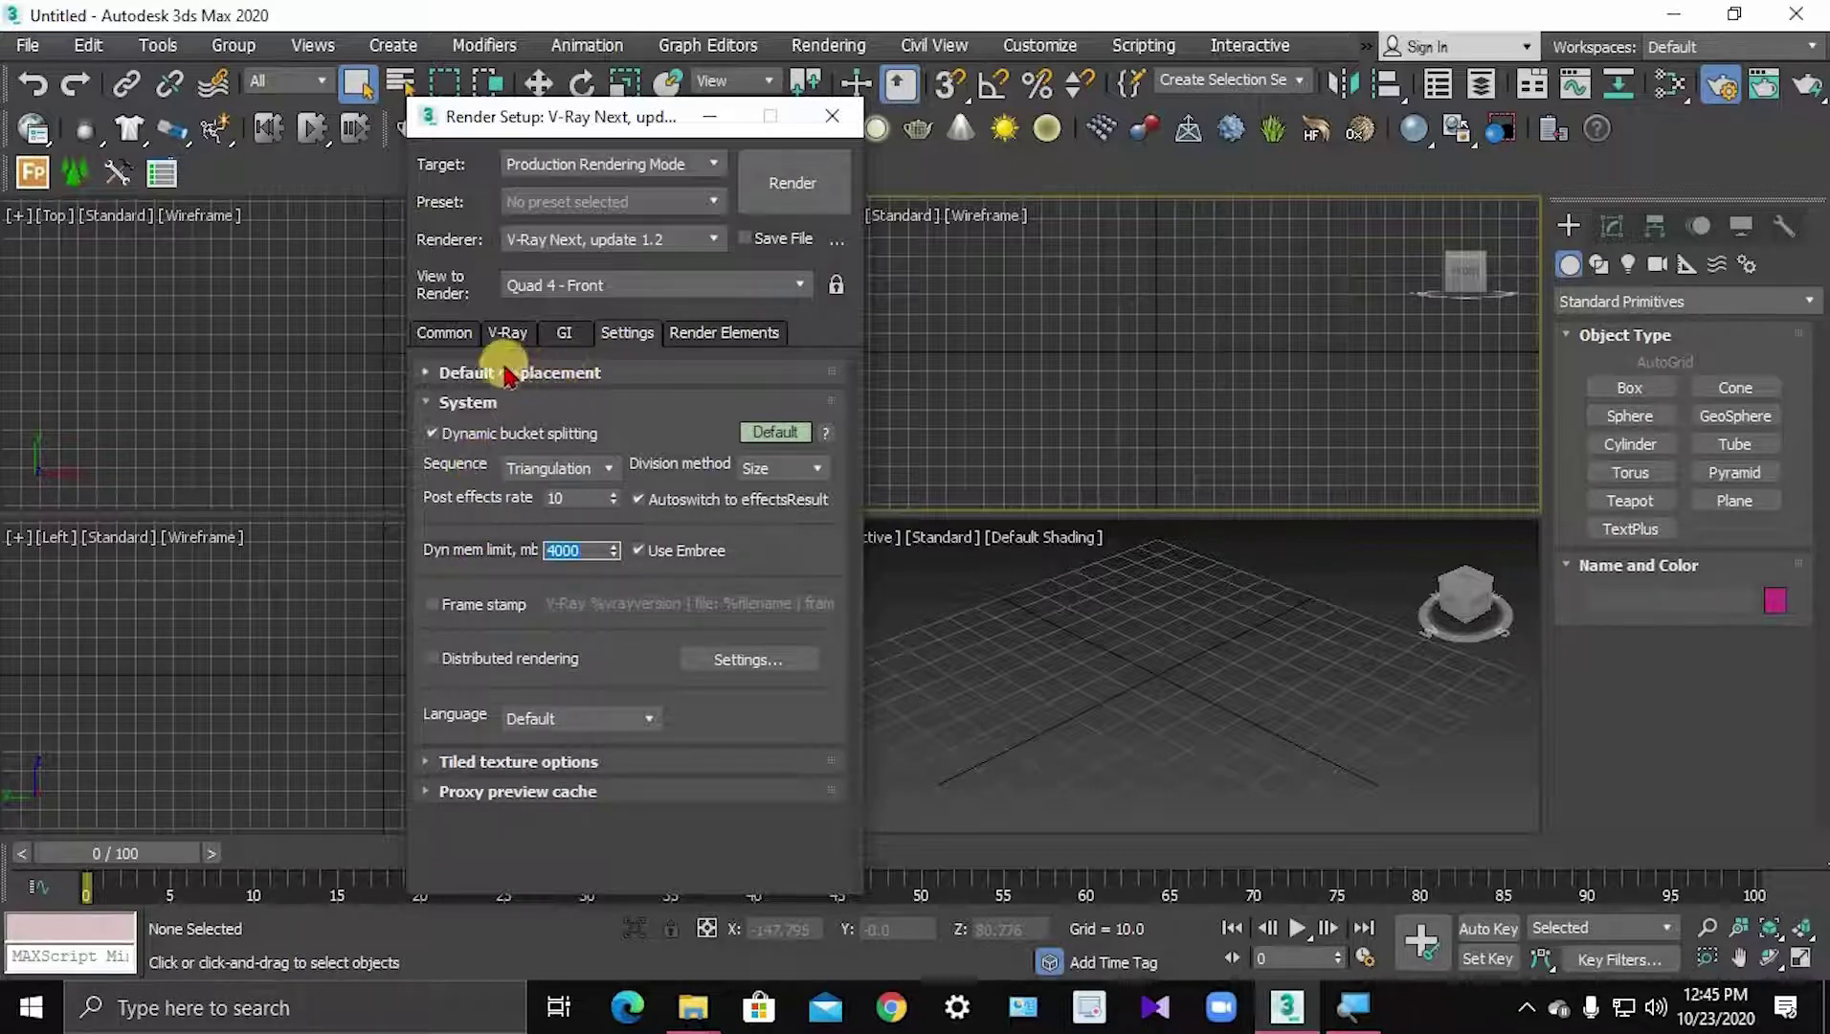
{"action": "left_click", "coordinate": [458, 407]}
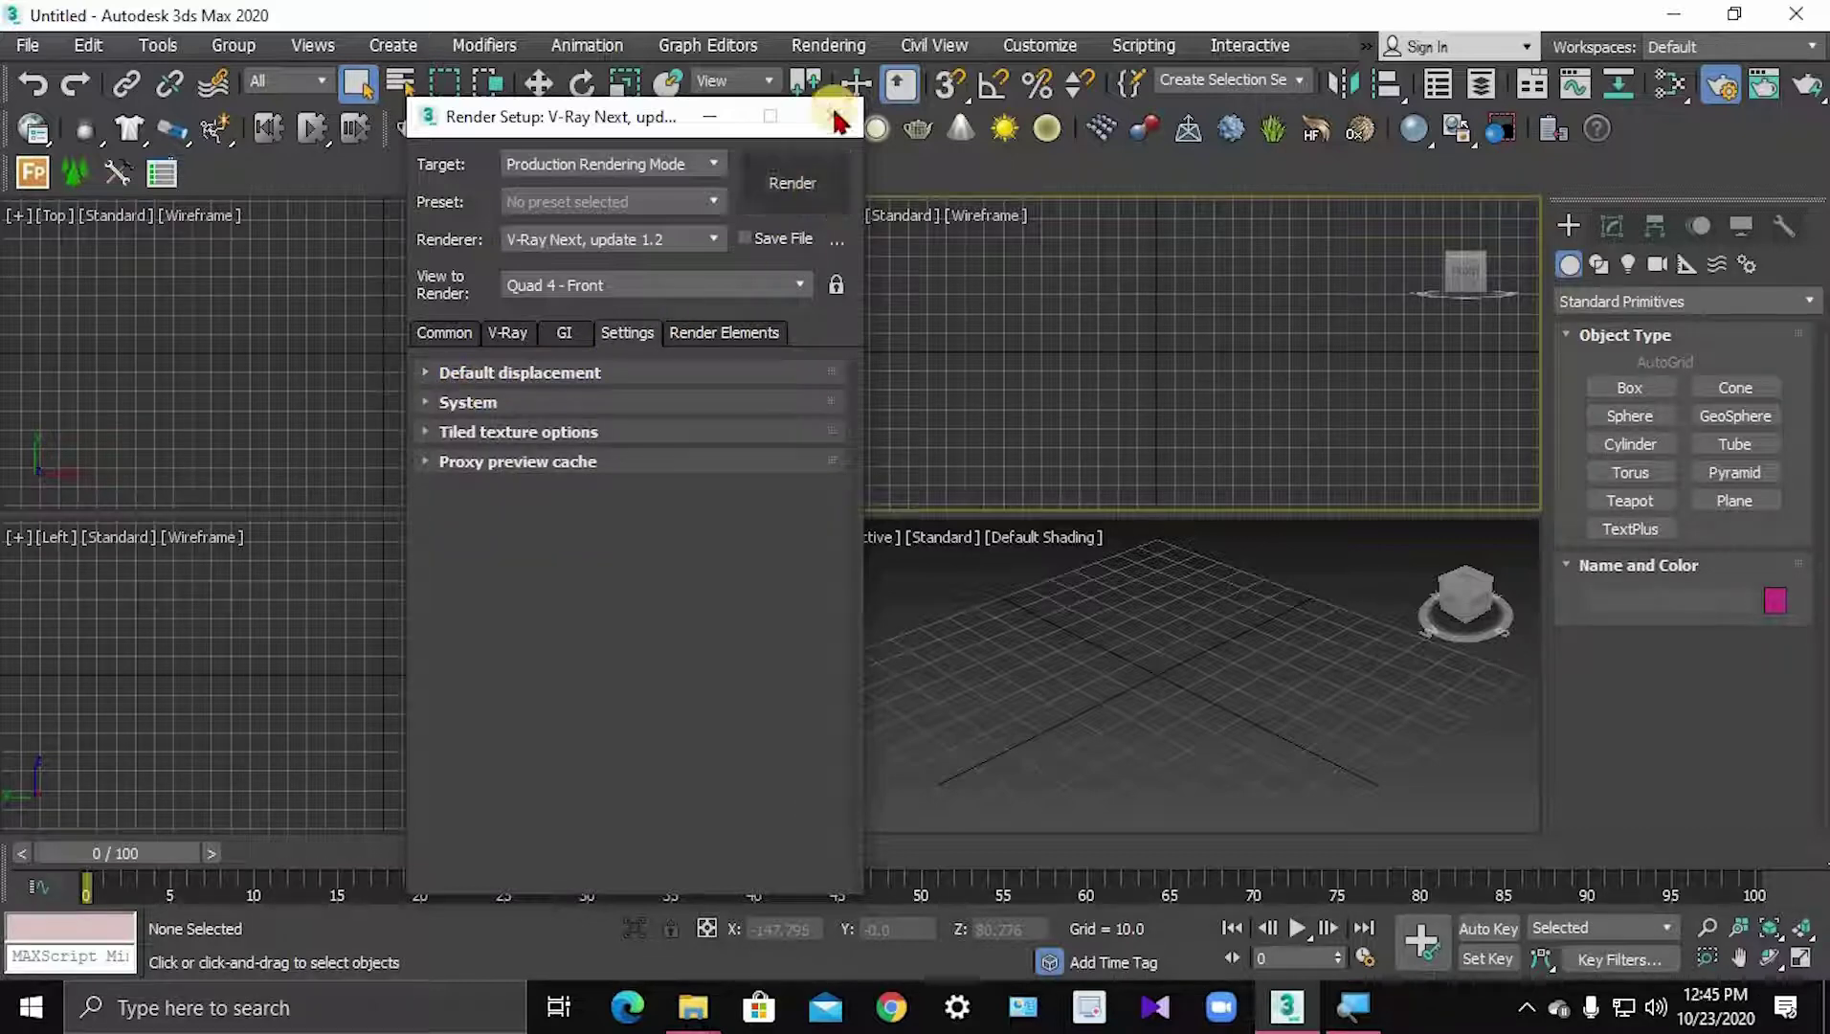
{"action": "left_click", "coordinate": [832, 119]}
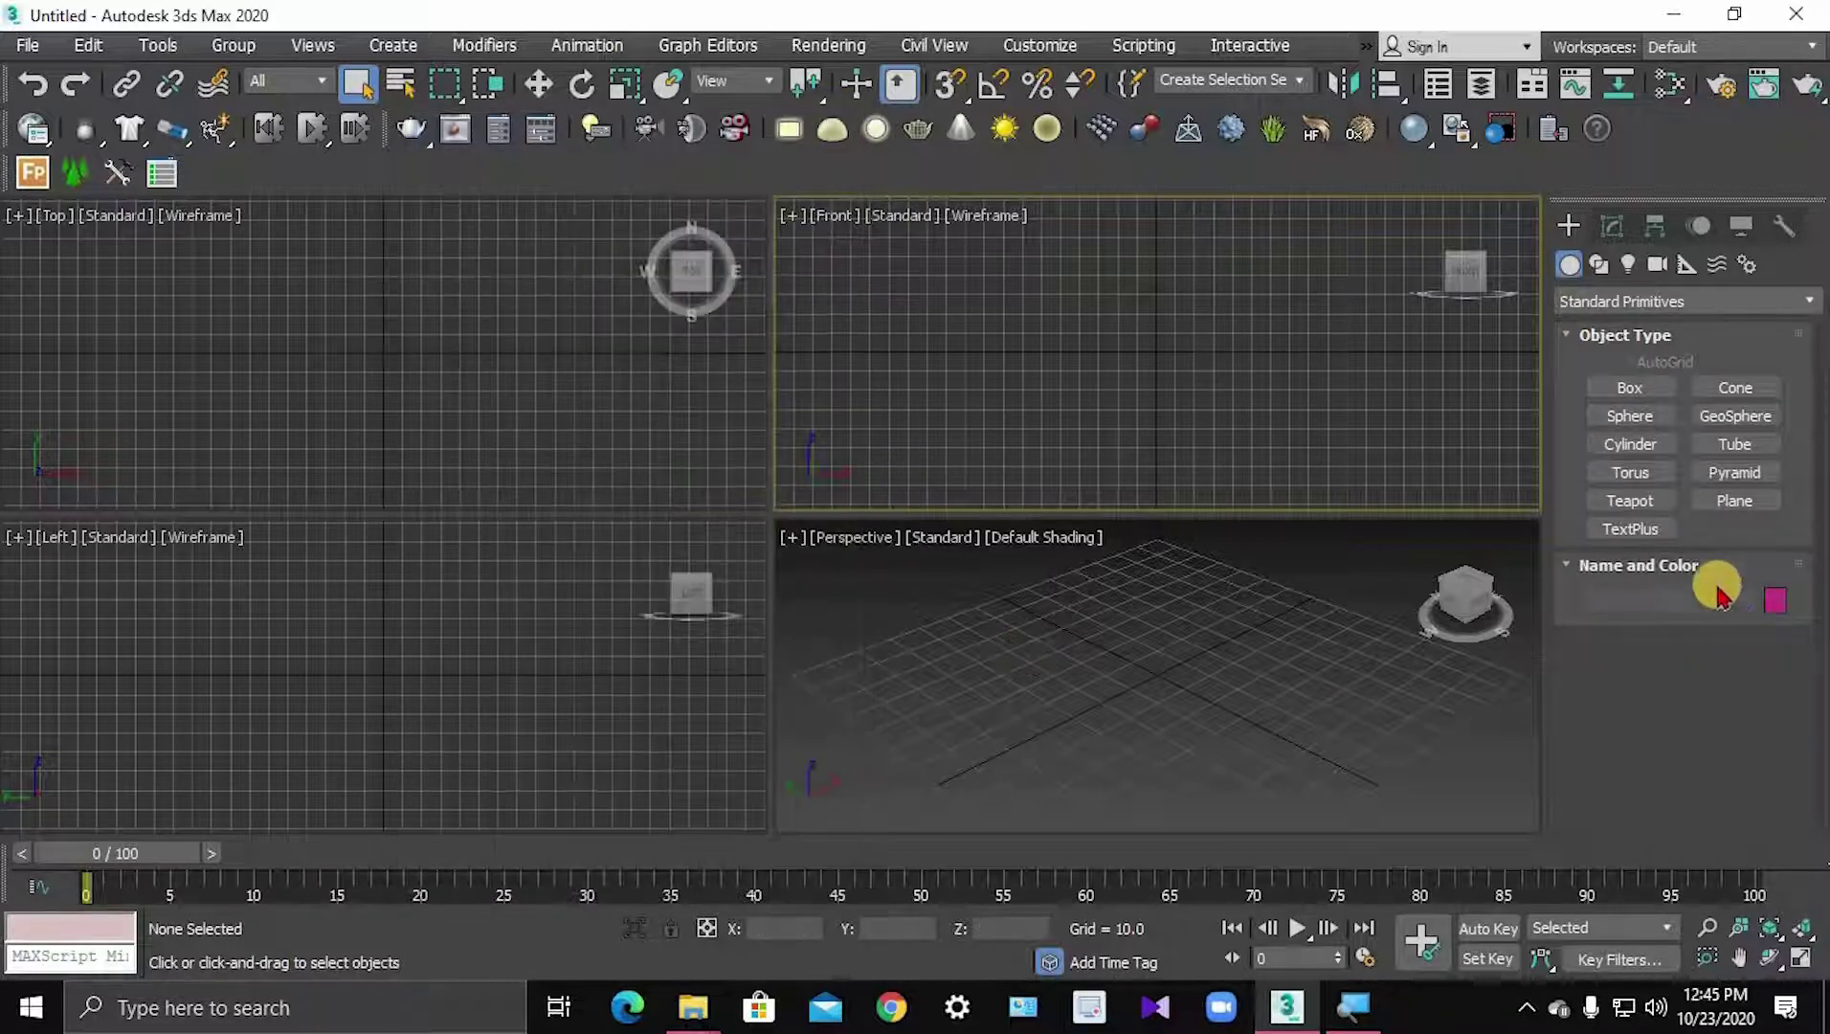
- Draw a large plane in the maximized Top view and center it at X 0, Y 0
{"action": "left_click", "coordinate": [1734, 501]}
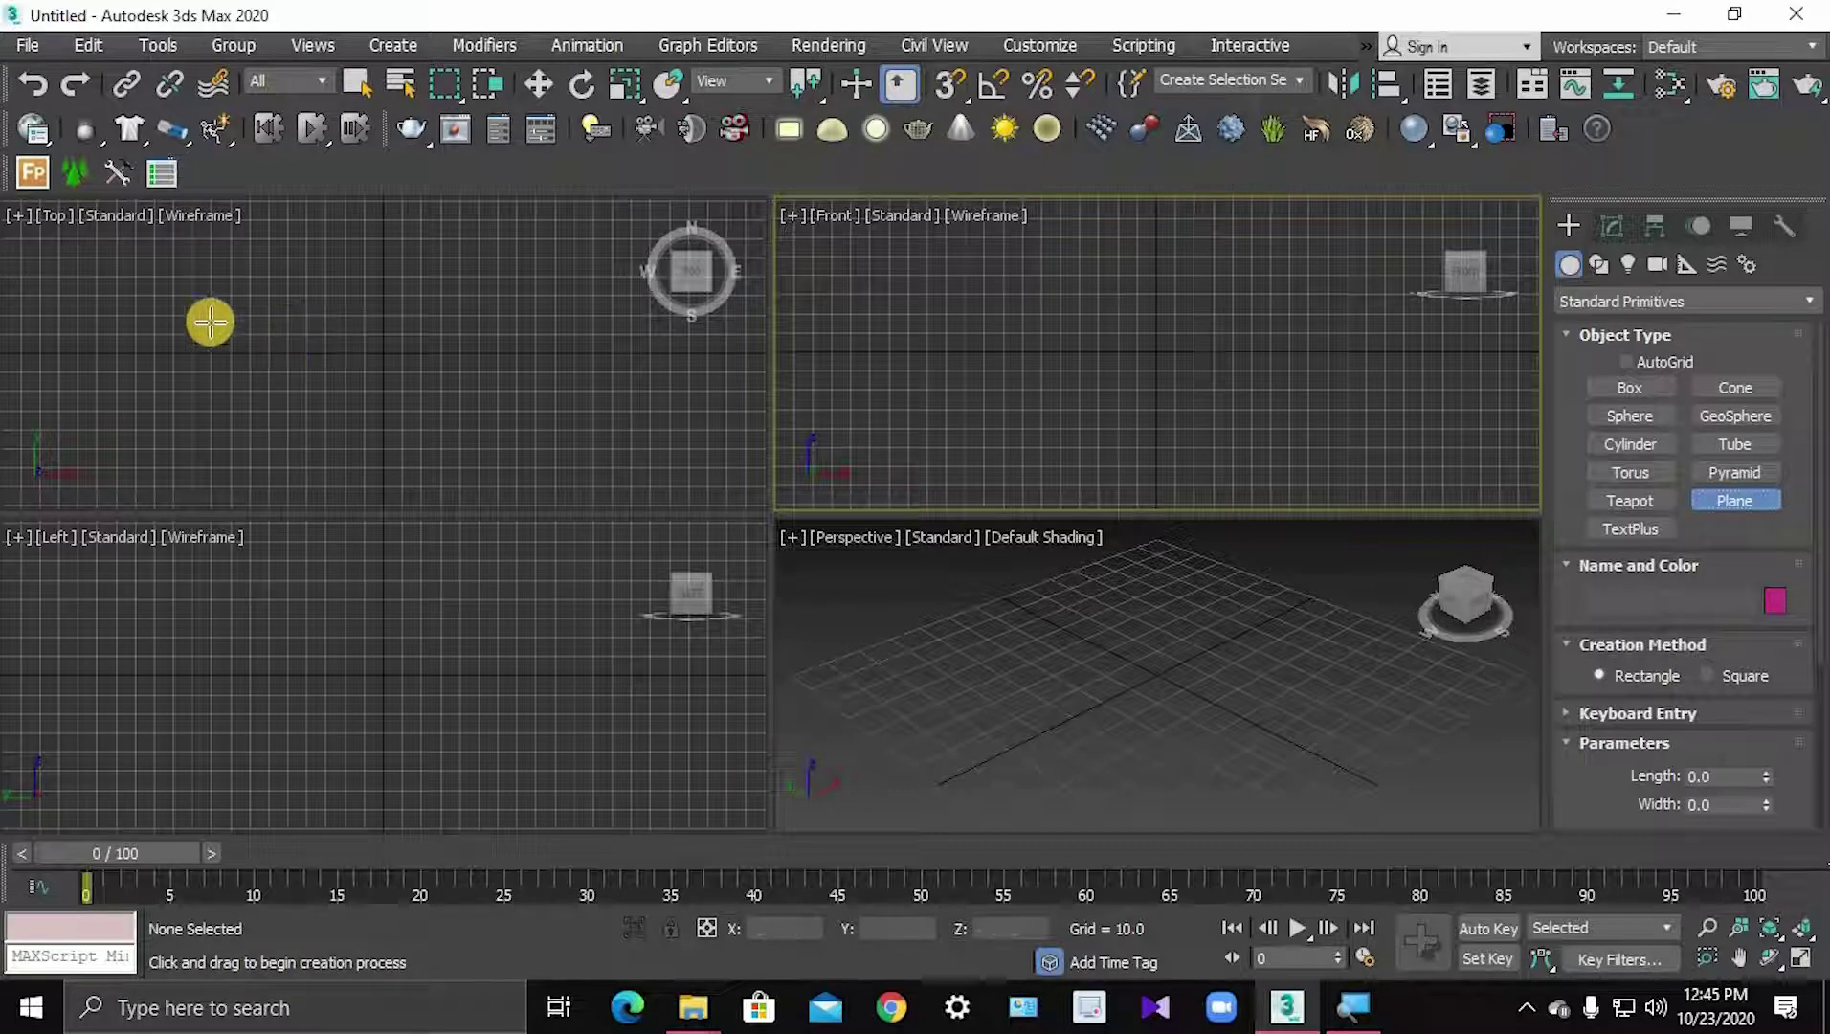
{"action": "key", "text": "alt+w"}
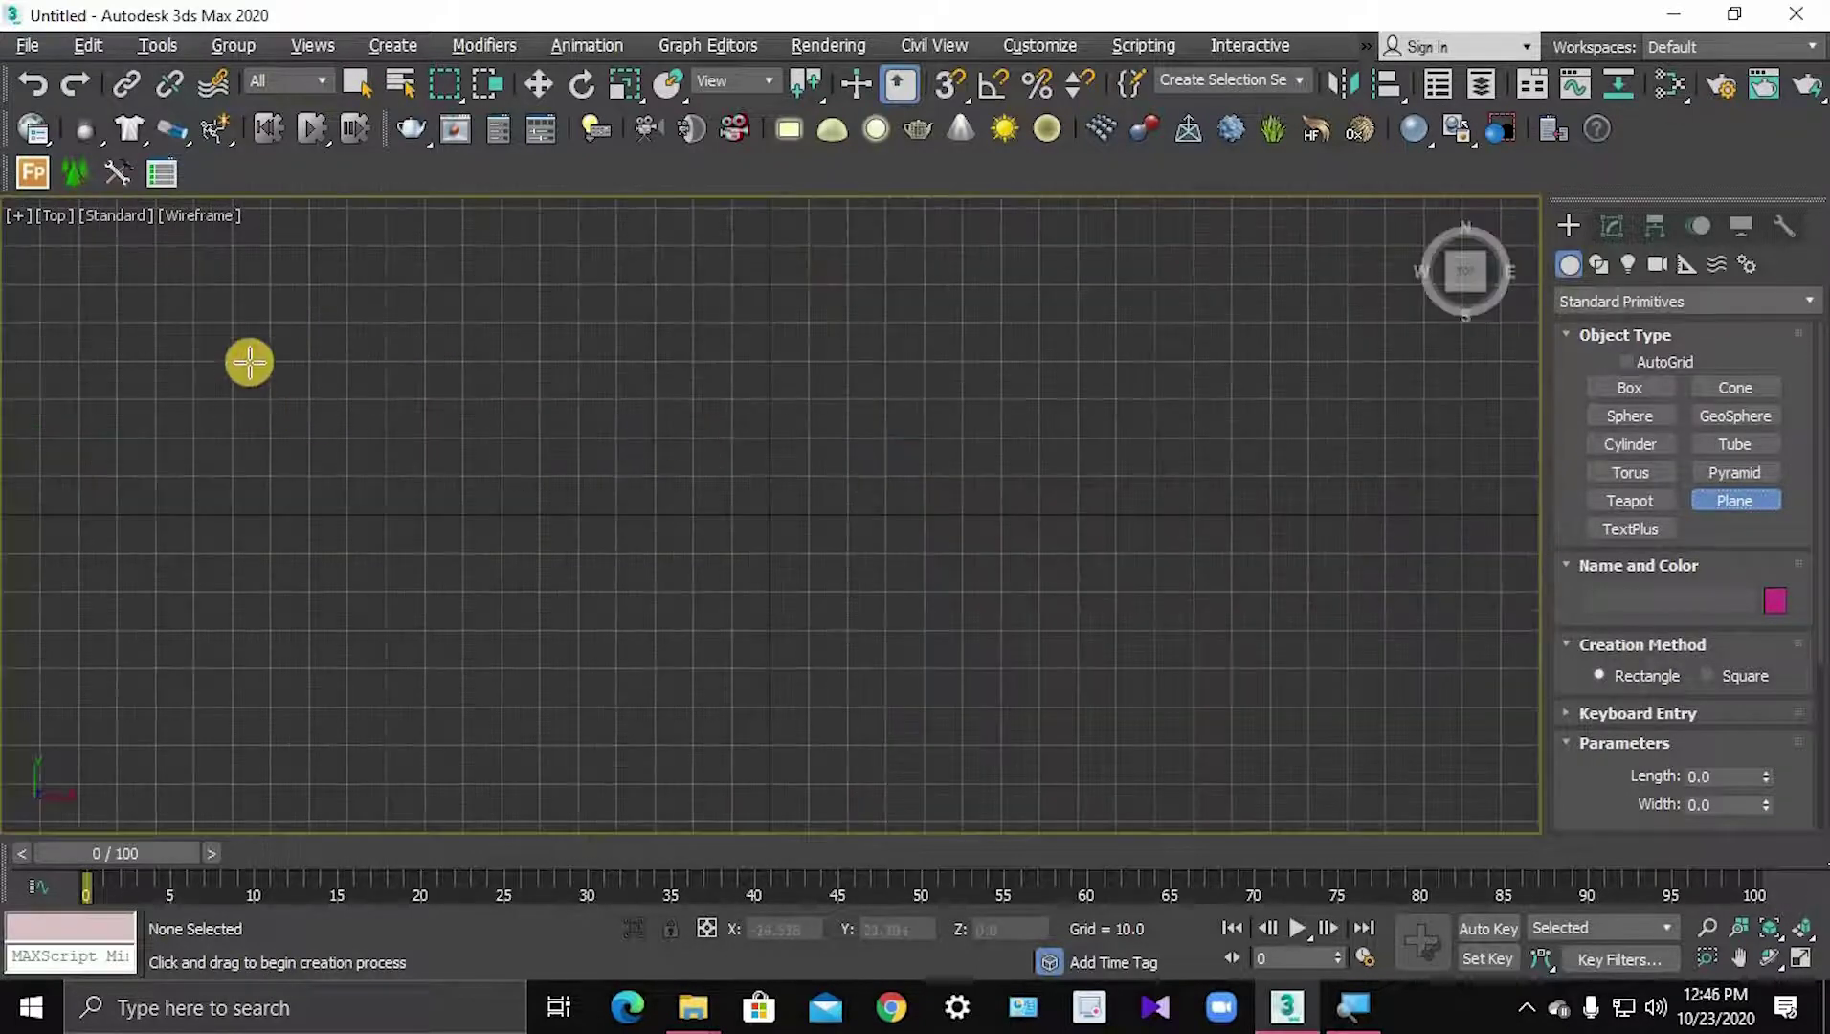
{"action": "mouse_move", "coordinate": [76, 267]}
{"action": "left_mouse_down"}
{"action": "mouse_move", "coordinate": [1066, 724]}
{"action": "mouse_move", "coordinate": [1590, 891]}
{"action": "mouse_move", "coordinate": [1445, 857]}
{"action": "left_mouse_up"}
{"action": "key", "text": "w"}
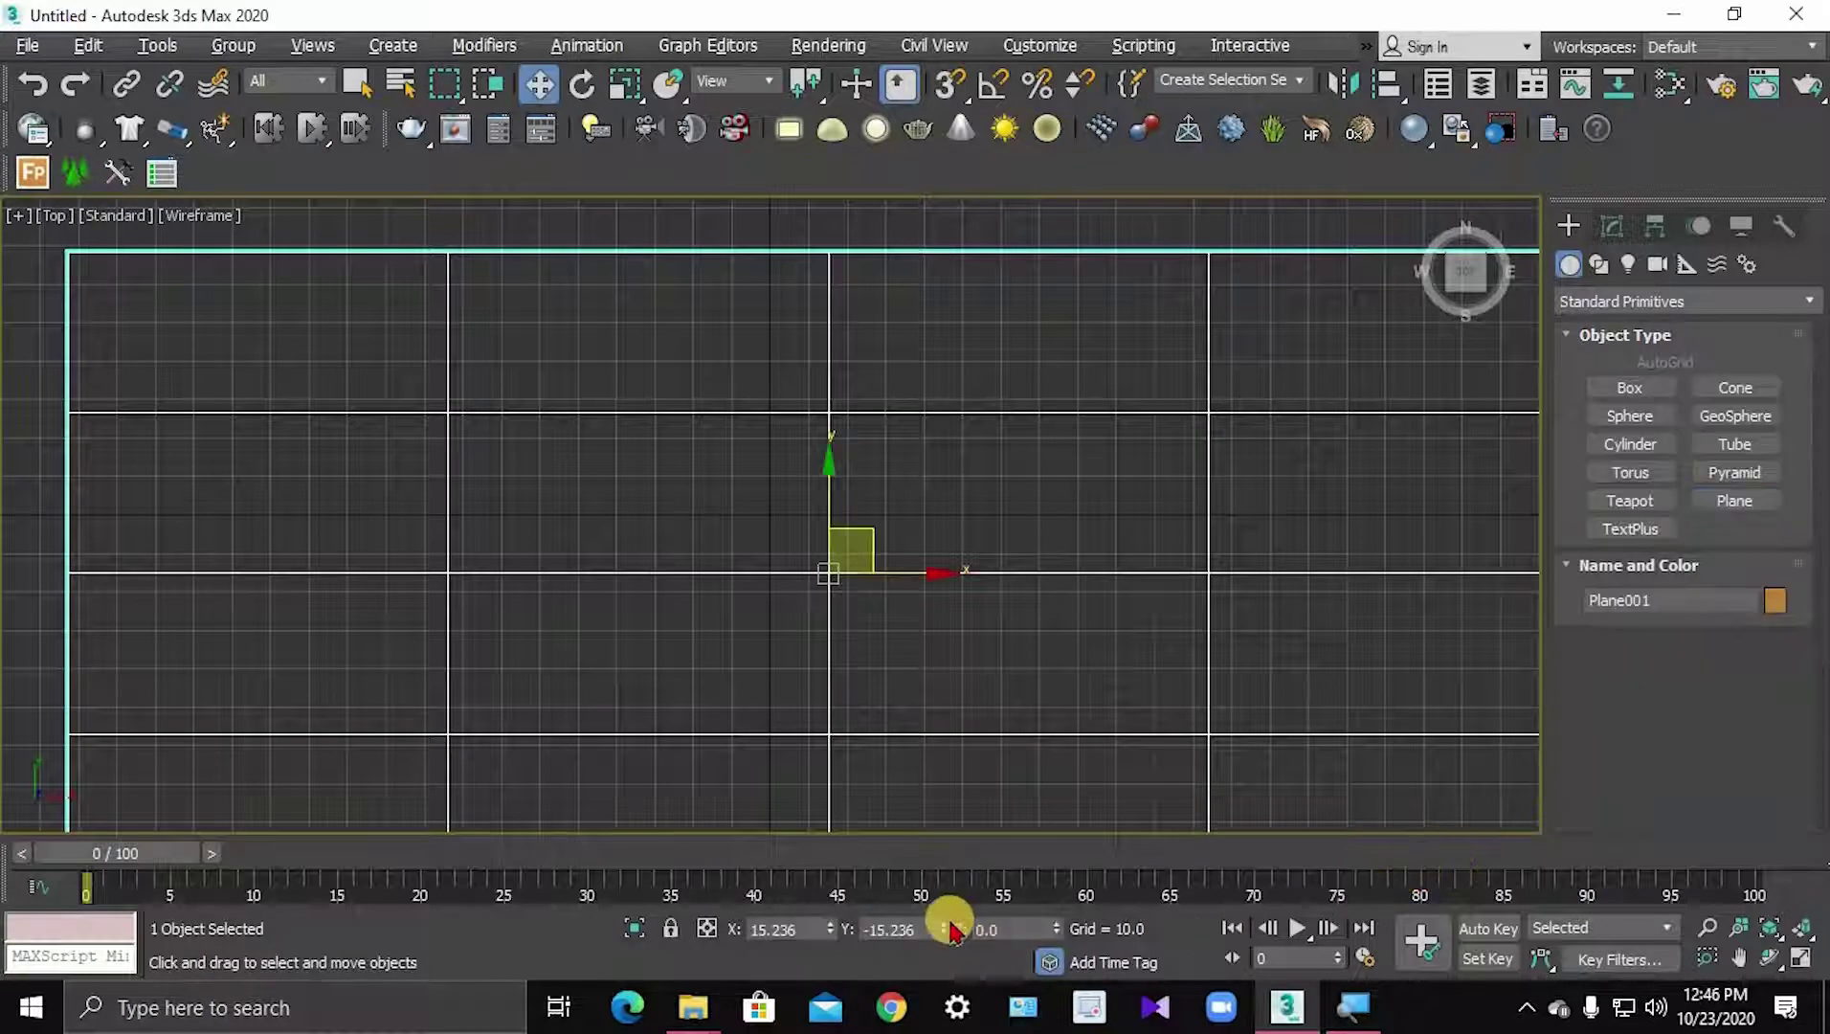
{"action": "right_click", "coordinate": [948, 926]}
{"action": "right_click", "coordinate": [829, 928]}
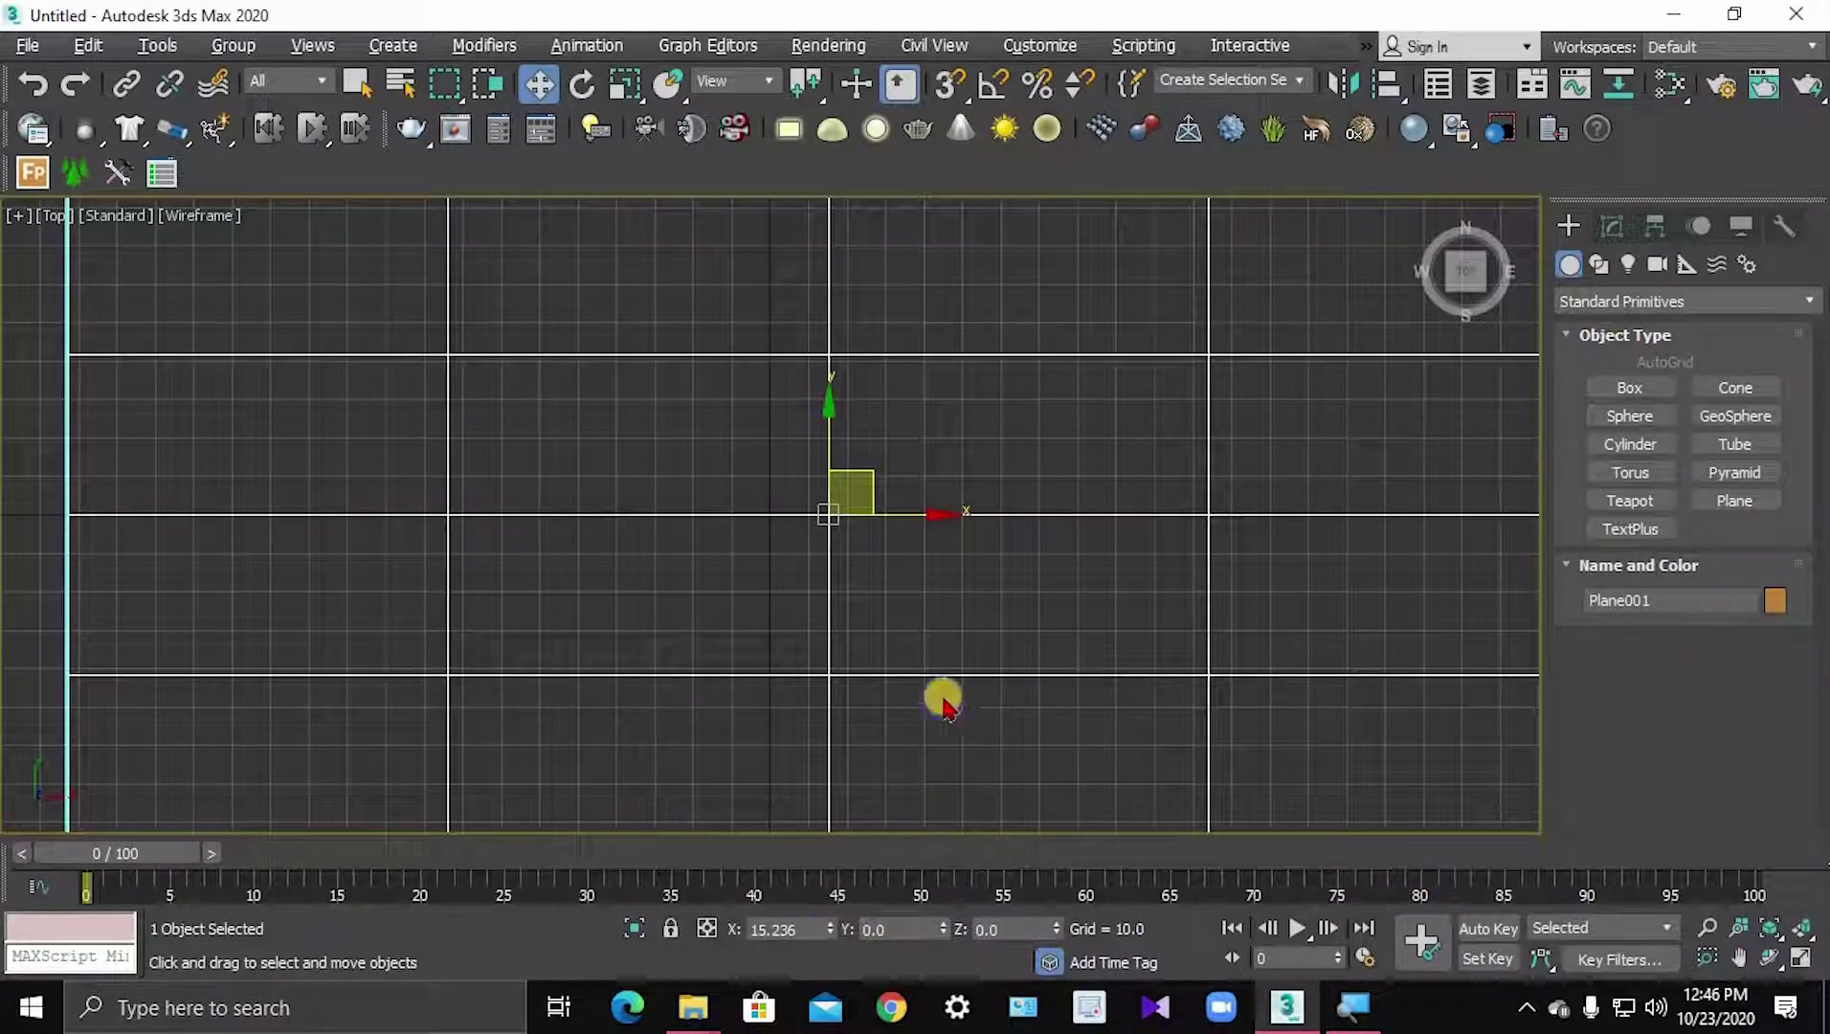
- Give the plane 1 × 1 segments and a 500 × 500 size
{"action": "left_click", "coordinate": [1614, 226]}
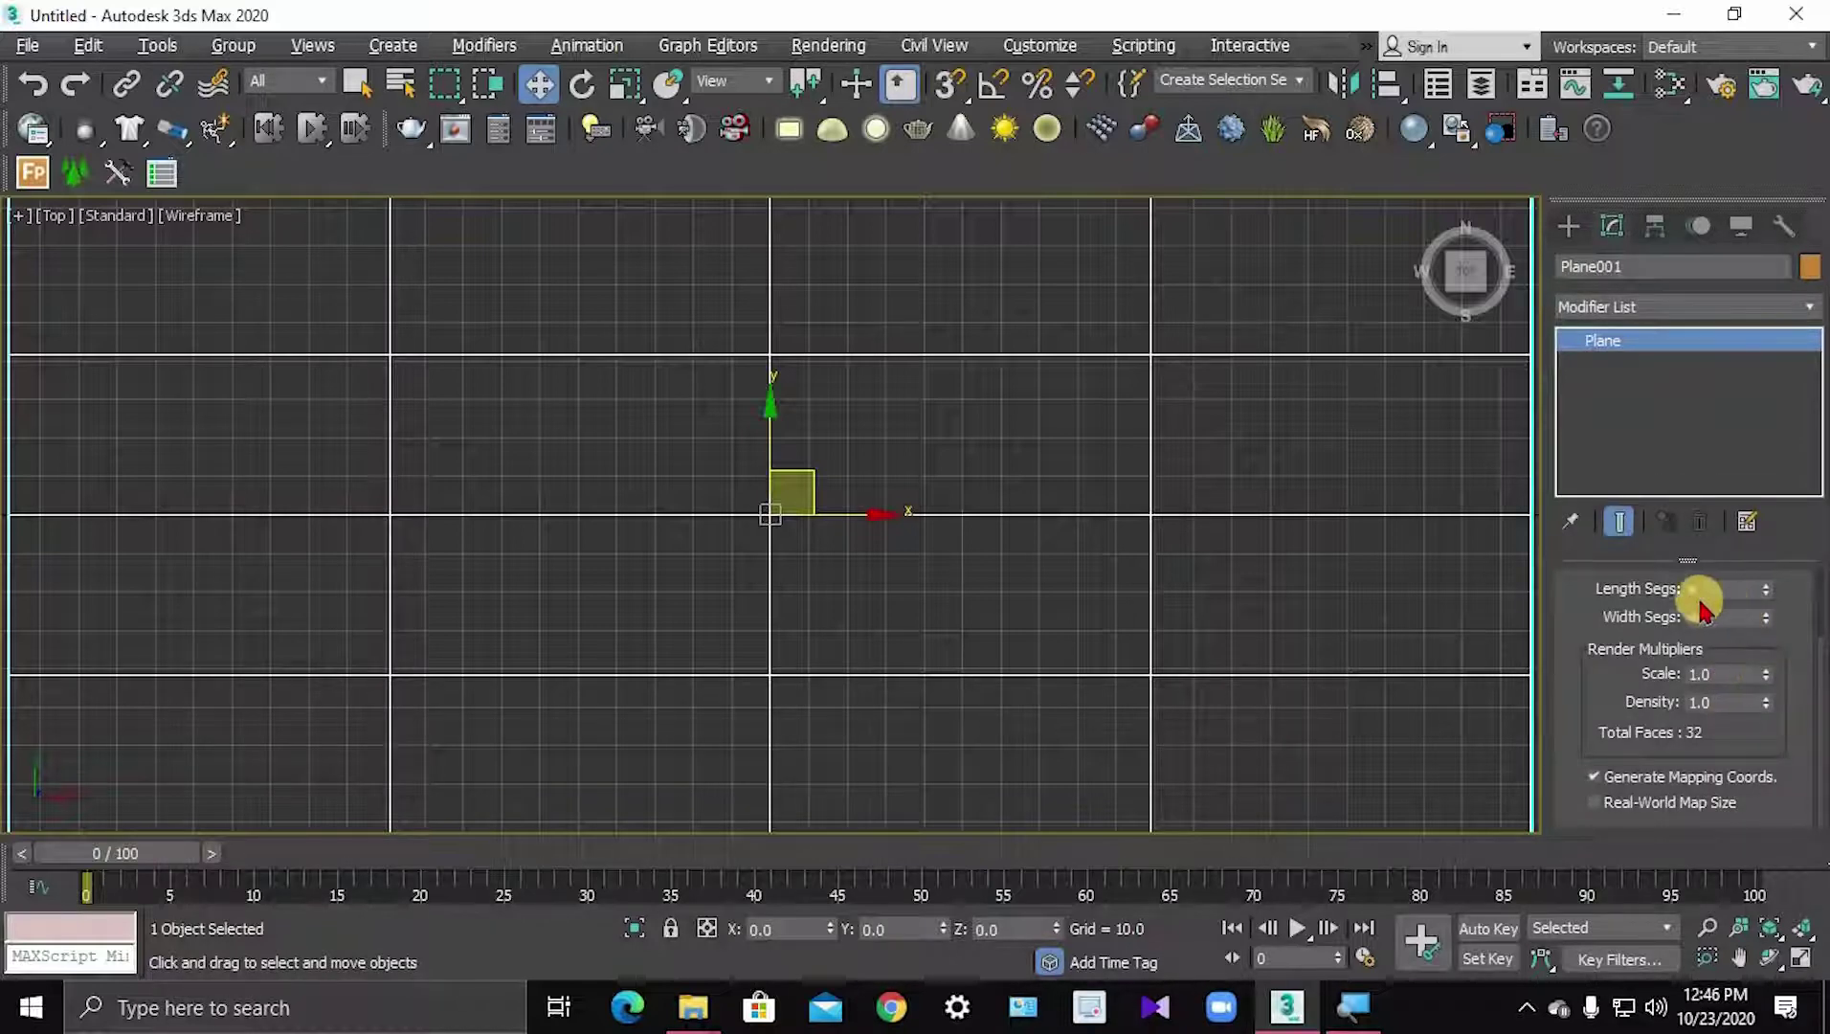
{"action": "left_click_drag", "start_coordinate": [1766, 598], "coordinate": [1770, 665]}
{"action": "key", "text": "alt+w"}
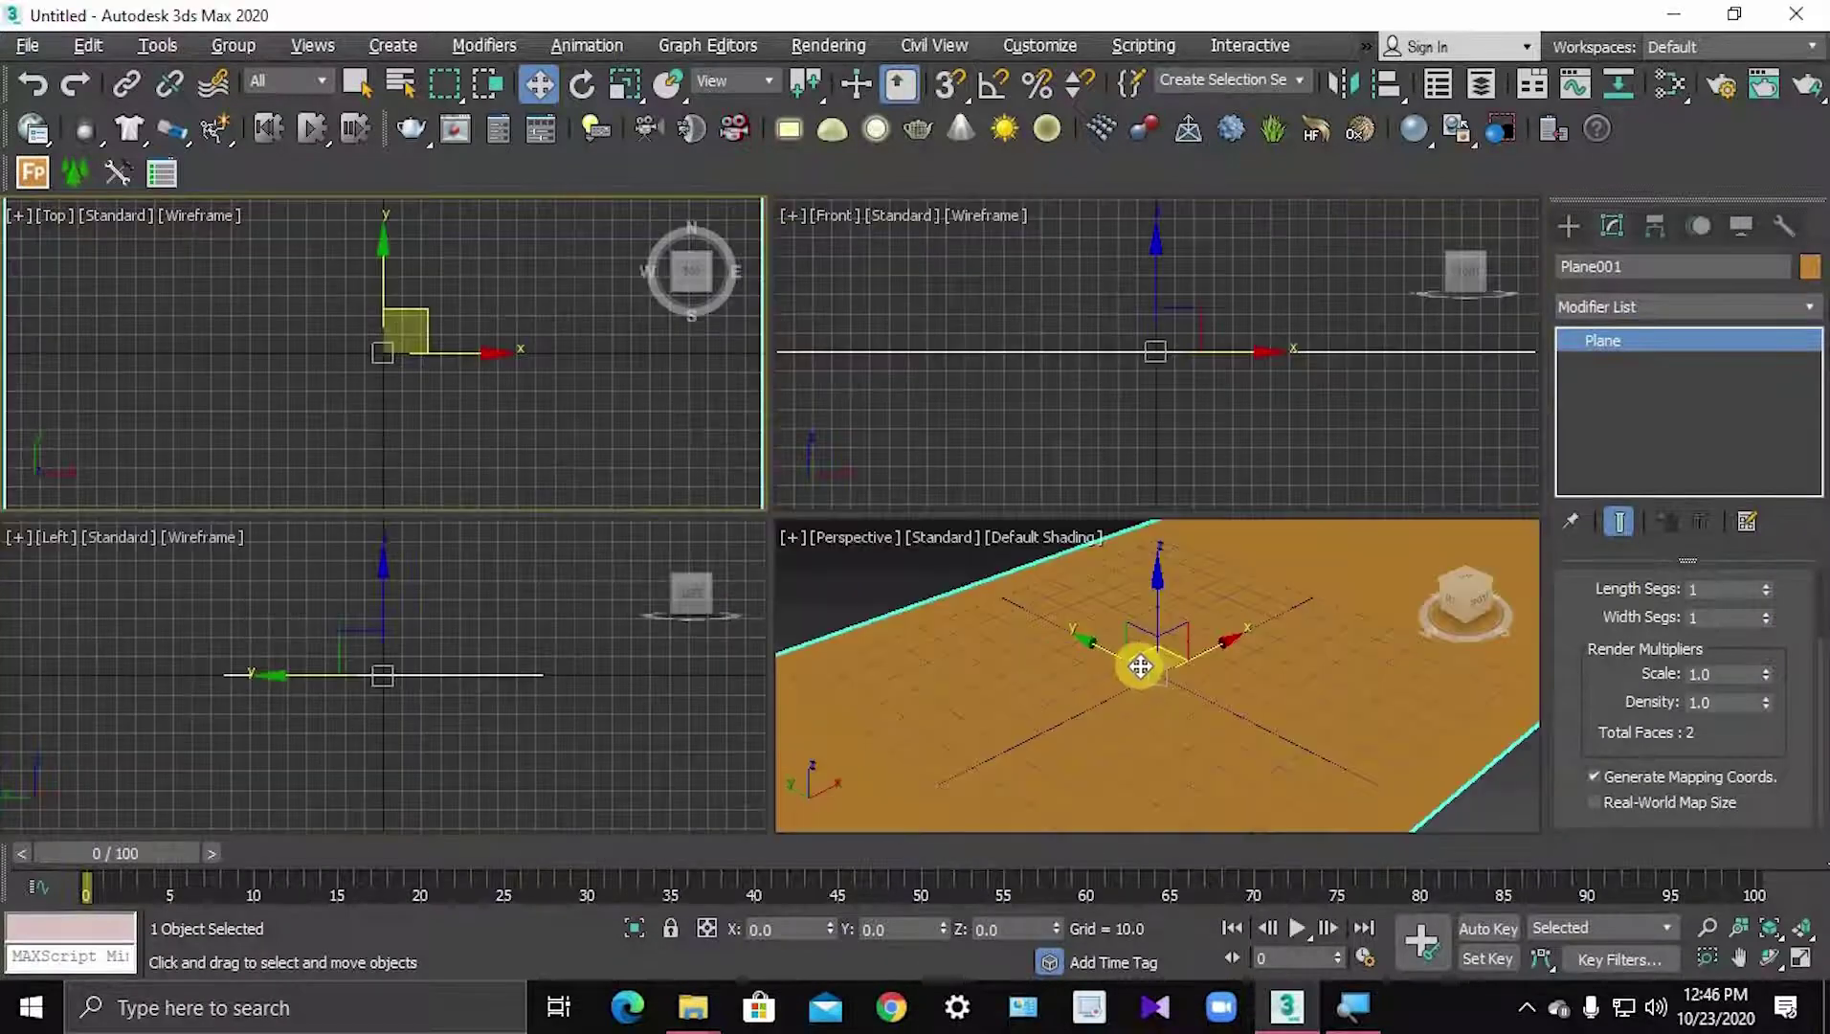
{"action": "scroll", "coordinate": [1675, 613], "scroll_direction": "up", "scroll_amount": 1}
{"action": "scroll", "coordinate": [1713, 631], "scroll_direction": "up", "scroll_amount": 2}
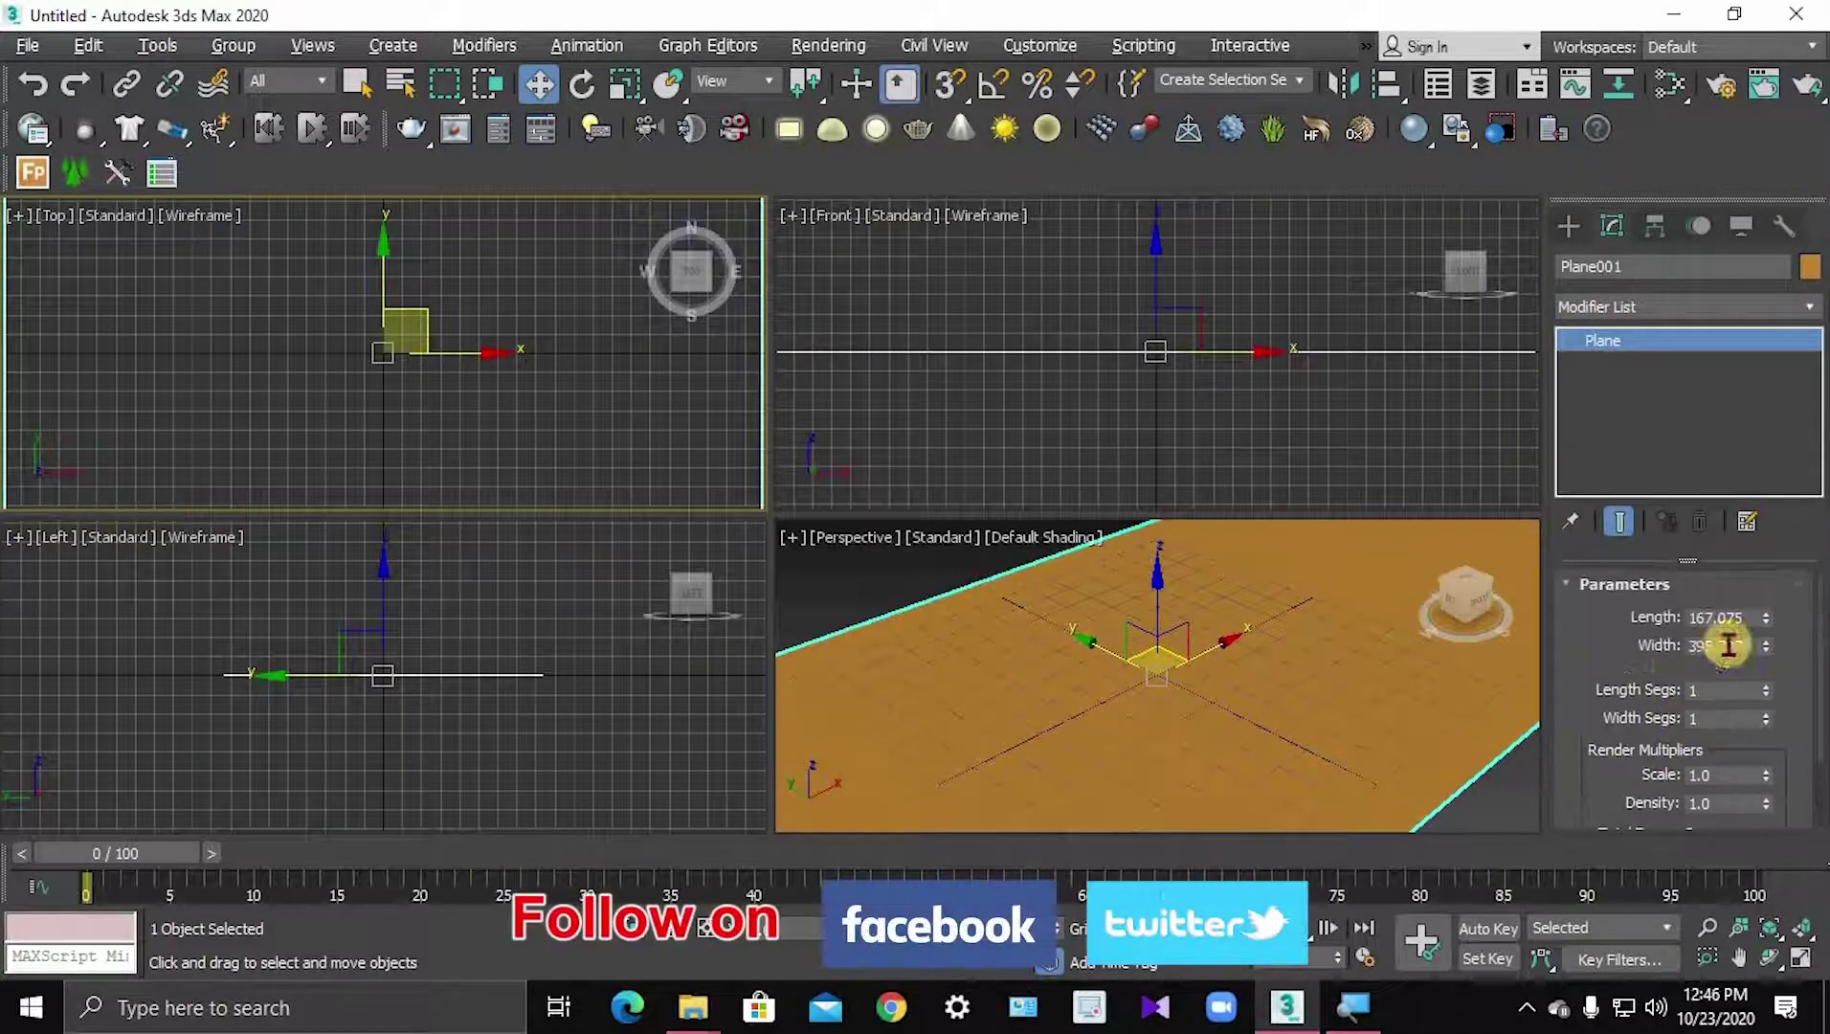
{"action": "double_click", "coordinate": [1699, 618]}
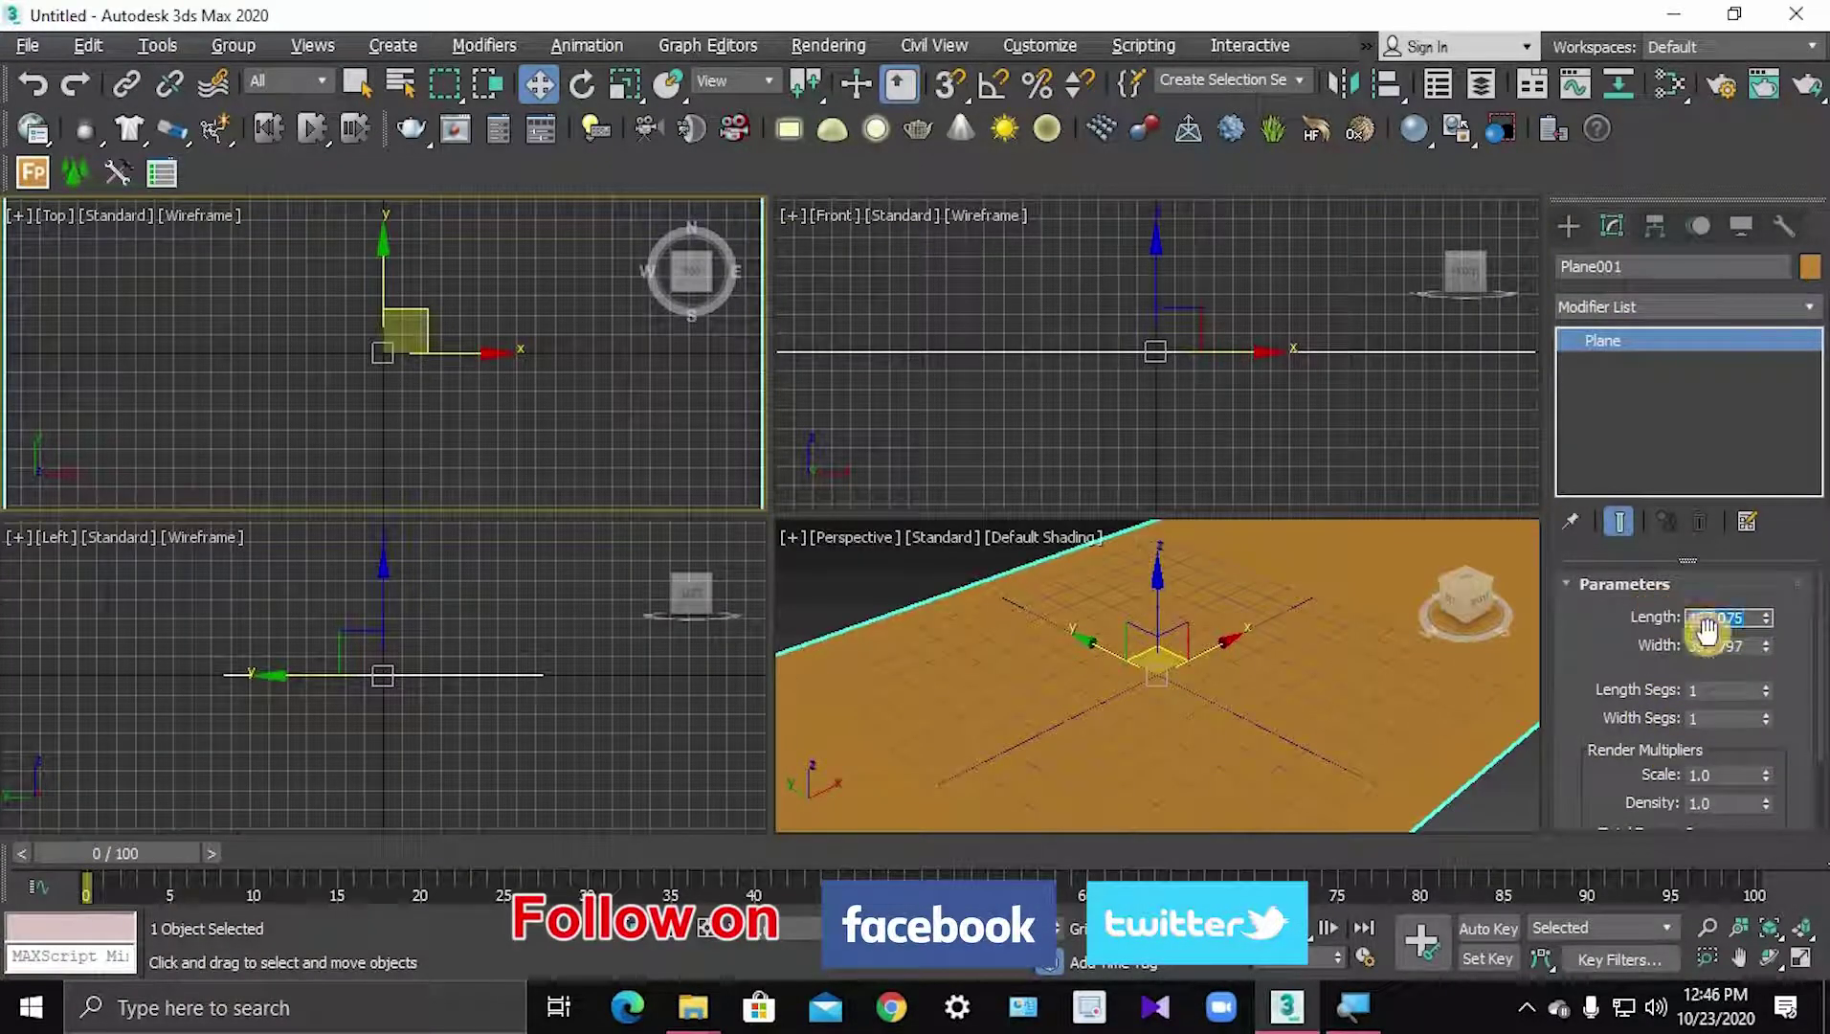
{"action": "type", "text": "500"}
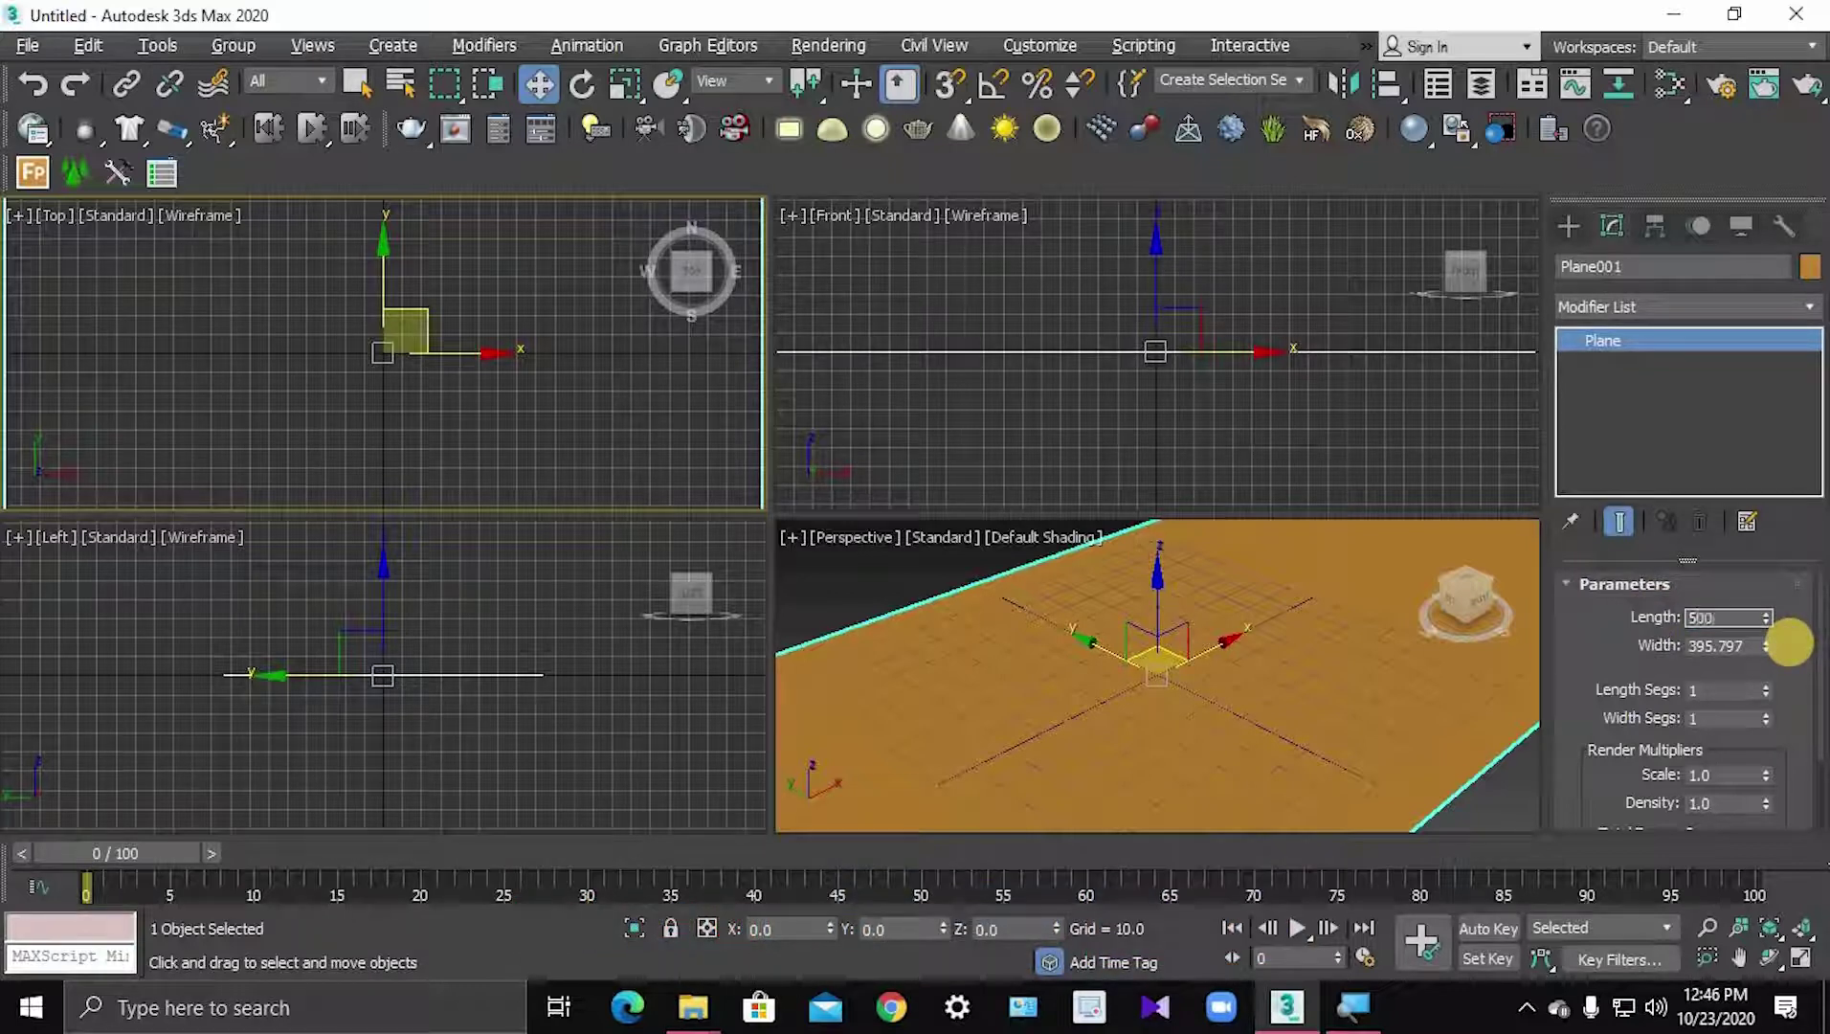
{"action": "key", "text": "Tab"}
{"action": "type", "text": "5"}
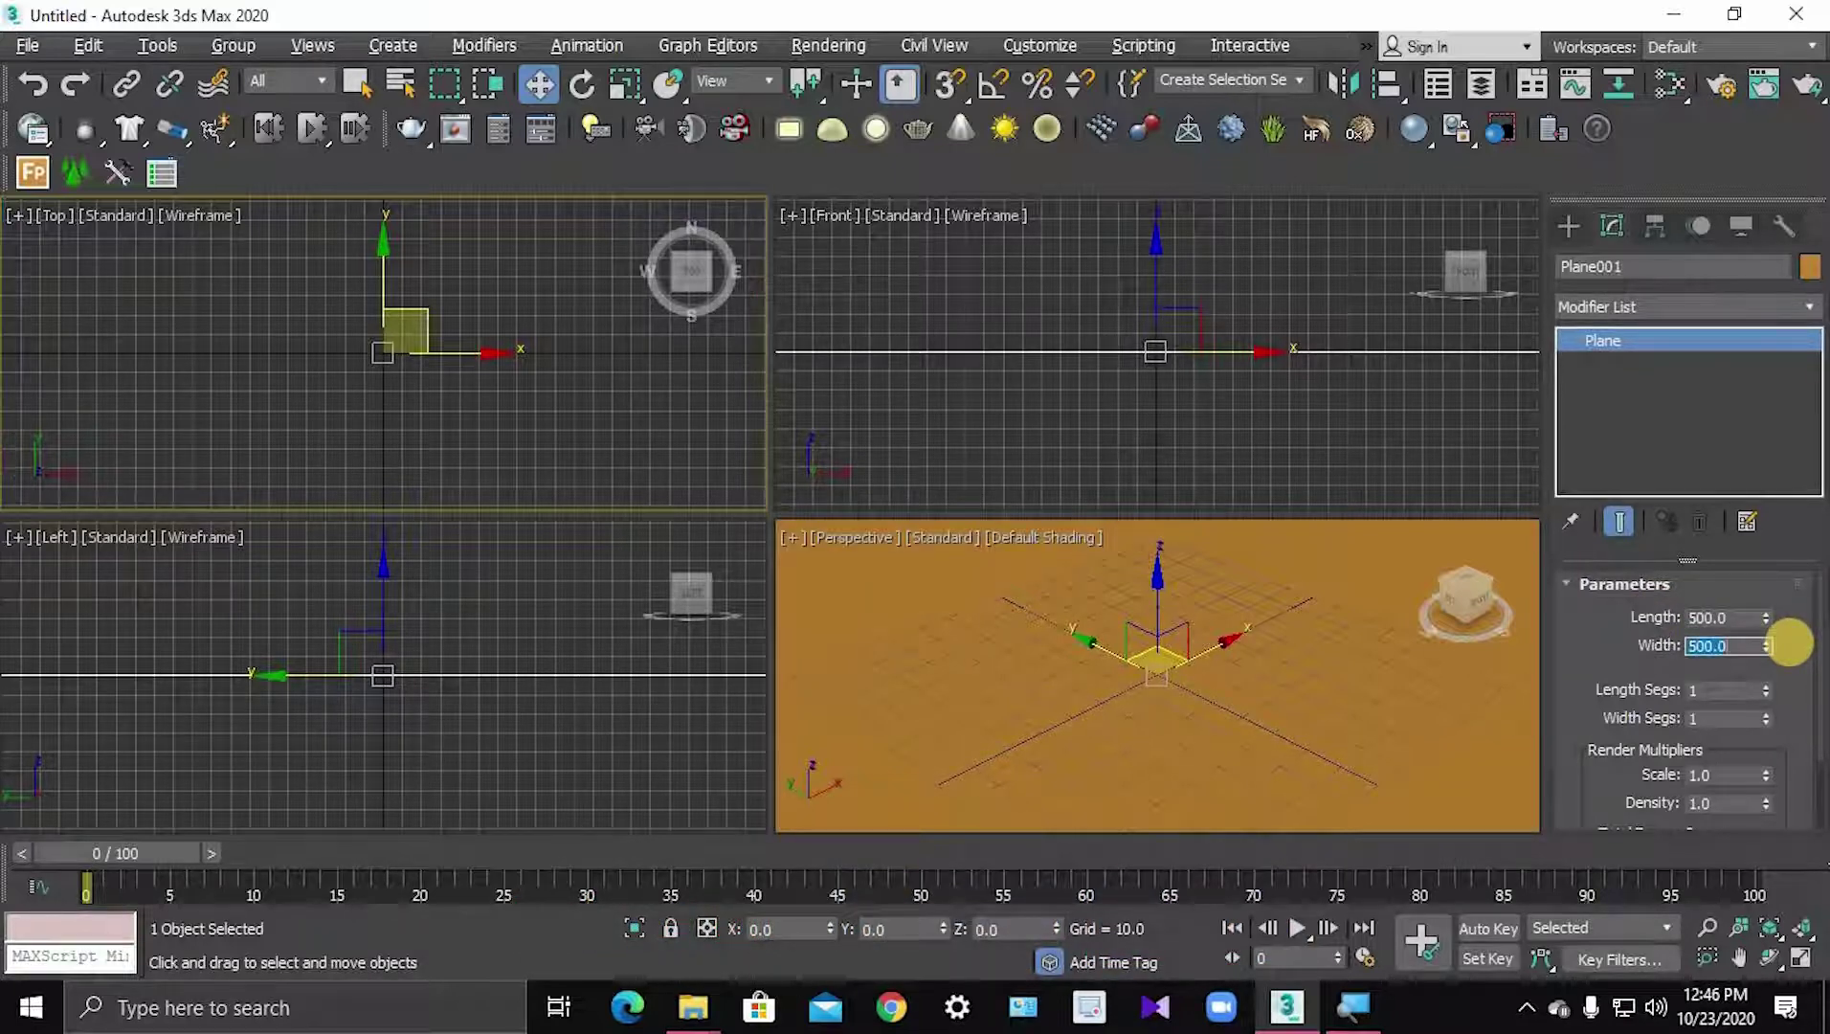
{"action": "left_click", "coordinate": [653, 400]}
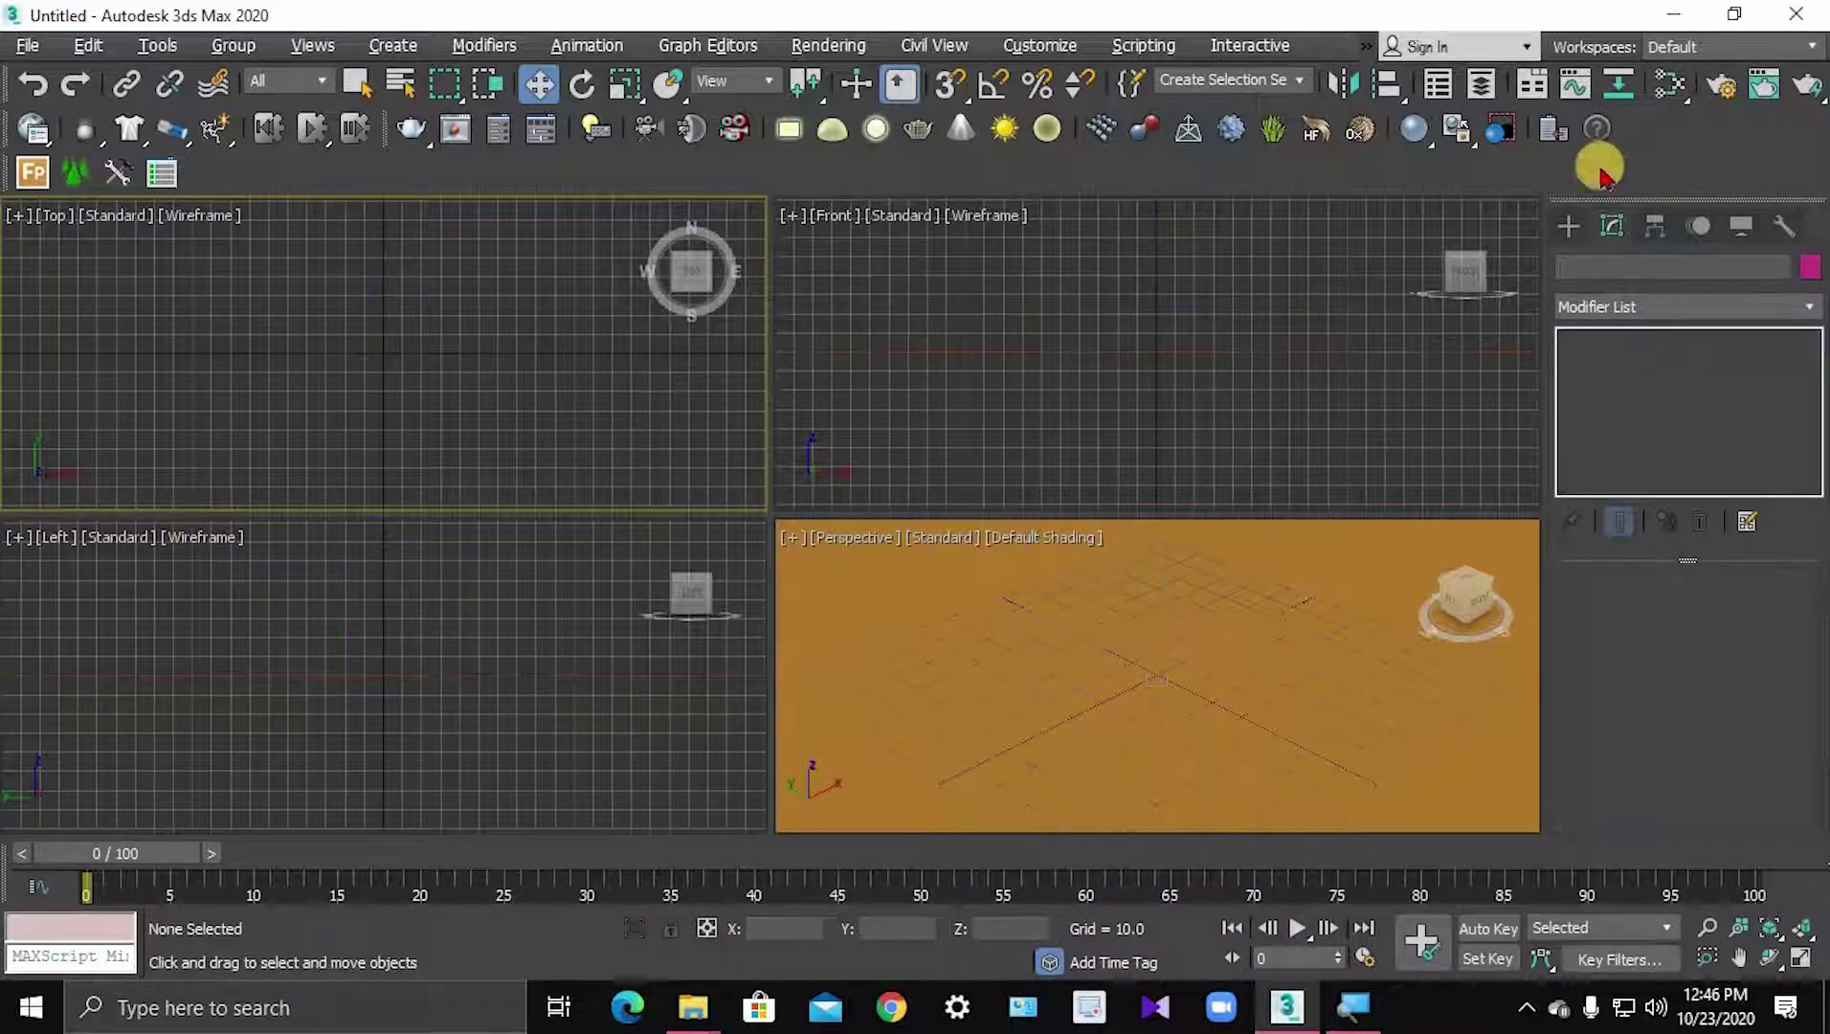
- Create a thick-tubed Extended Primitives torus knot near the scene centre
{"action": "left_click", "coordinate": [1567, 226]}
{"action": "left_click", "coordinate": [1704, 301]}
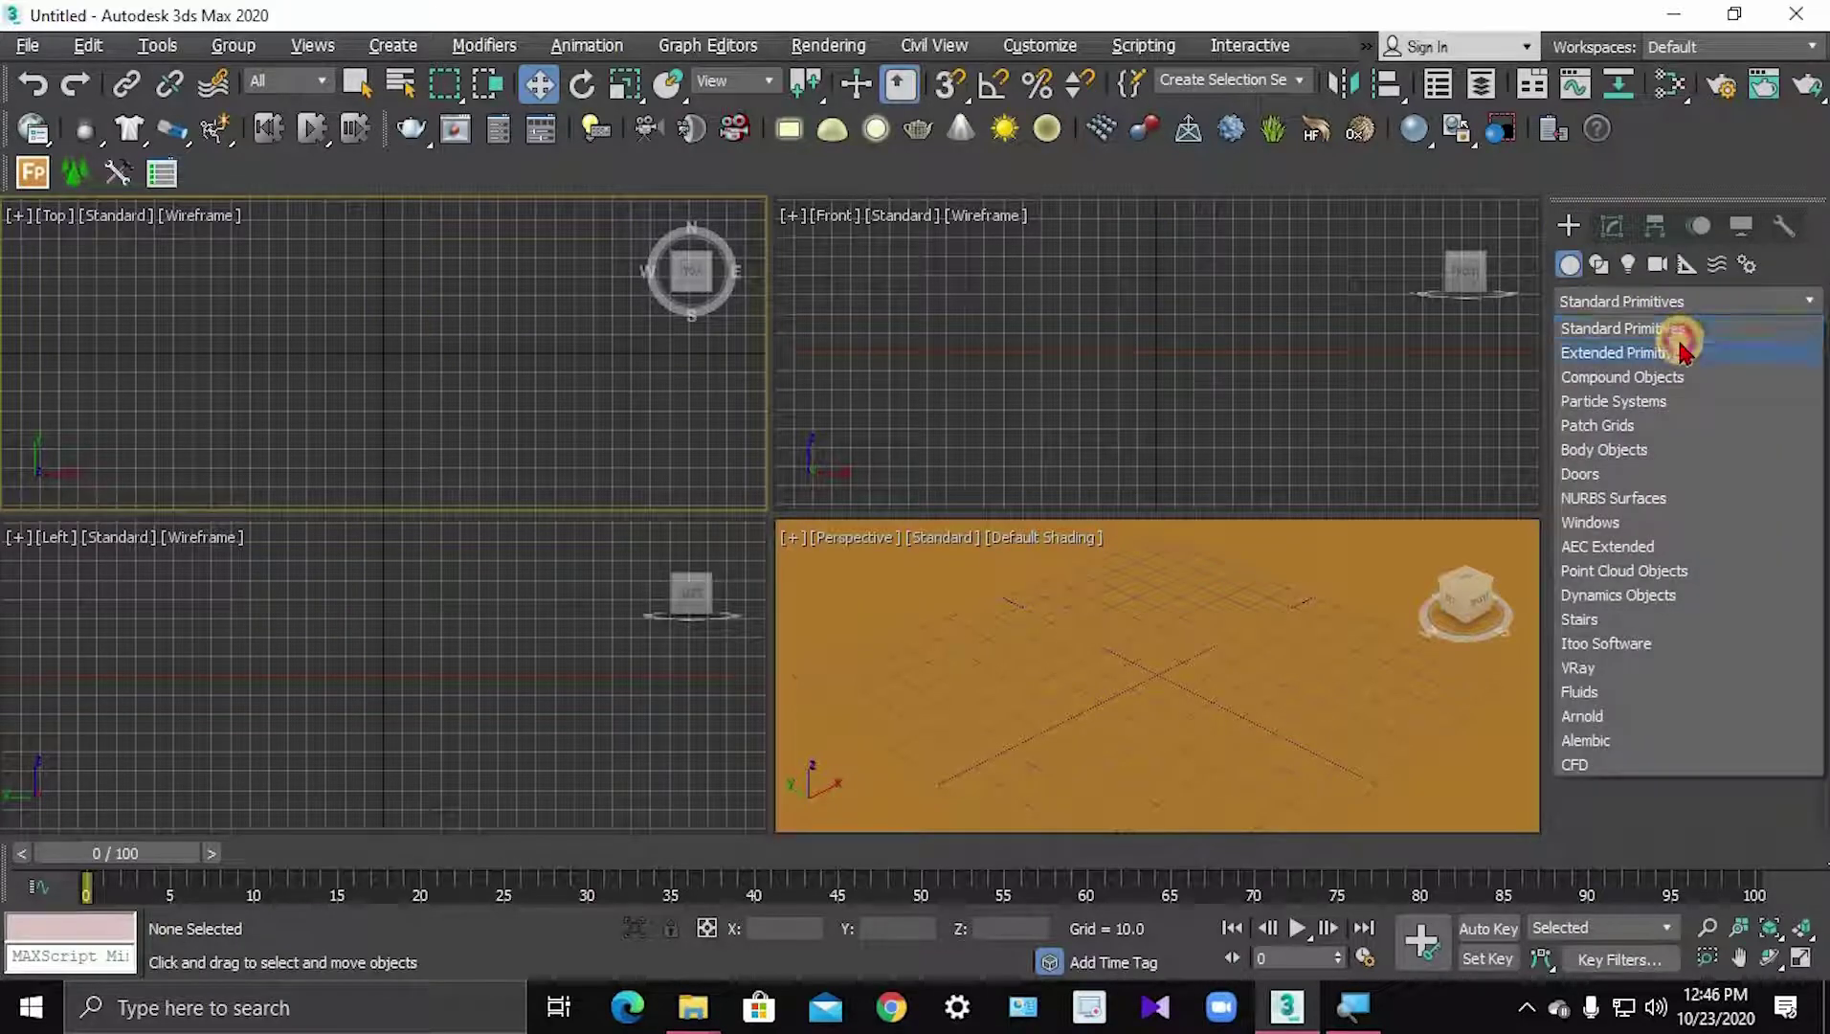
{"action": "left_click", "coordinate": [1684, 352]}
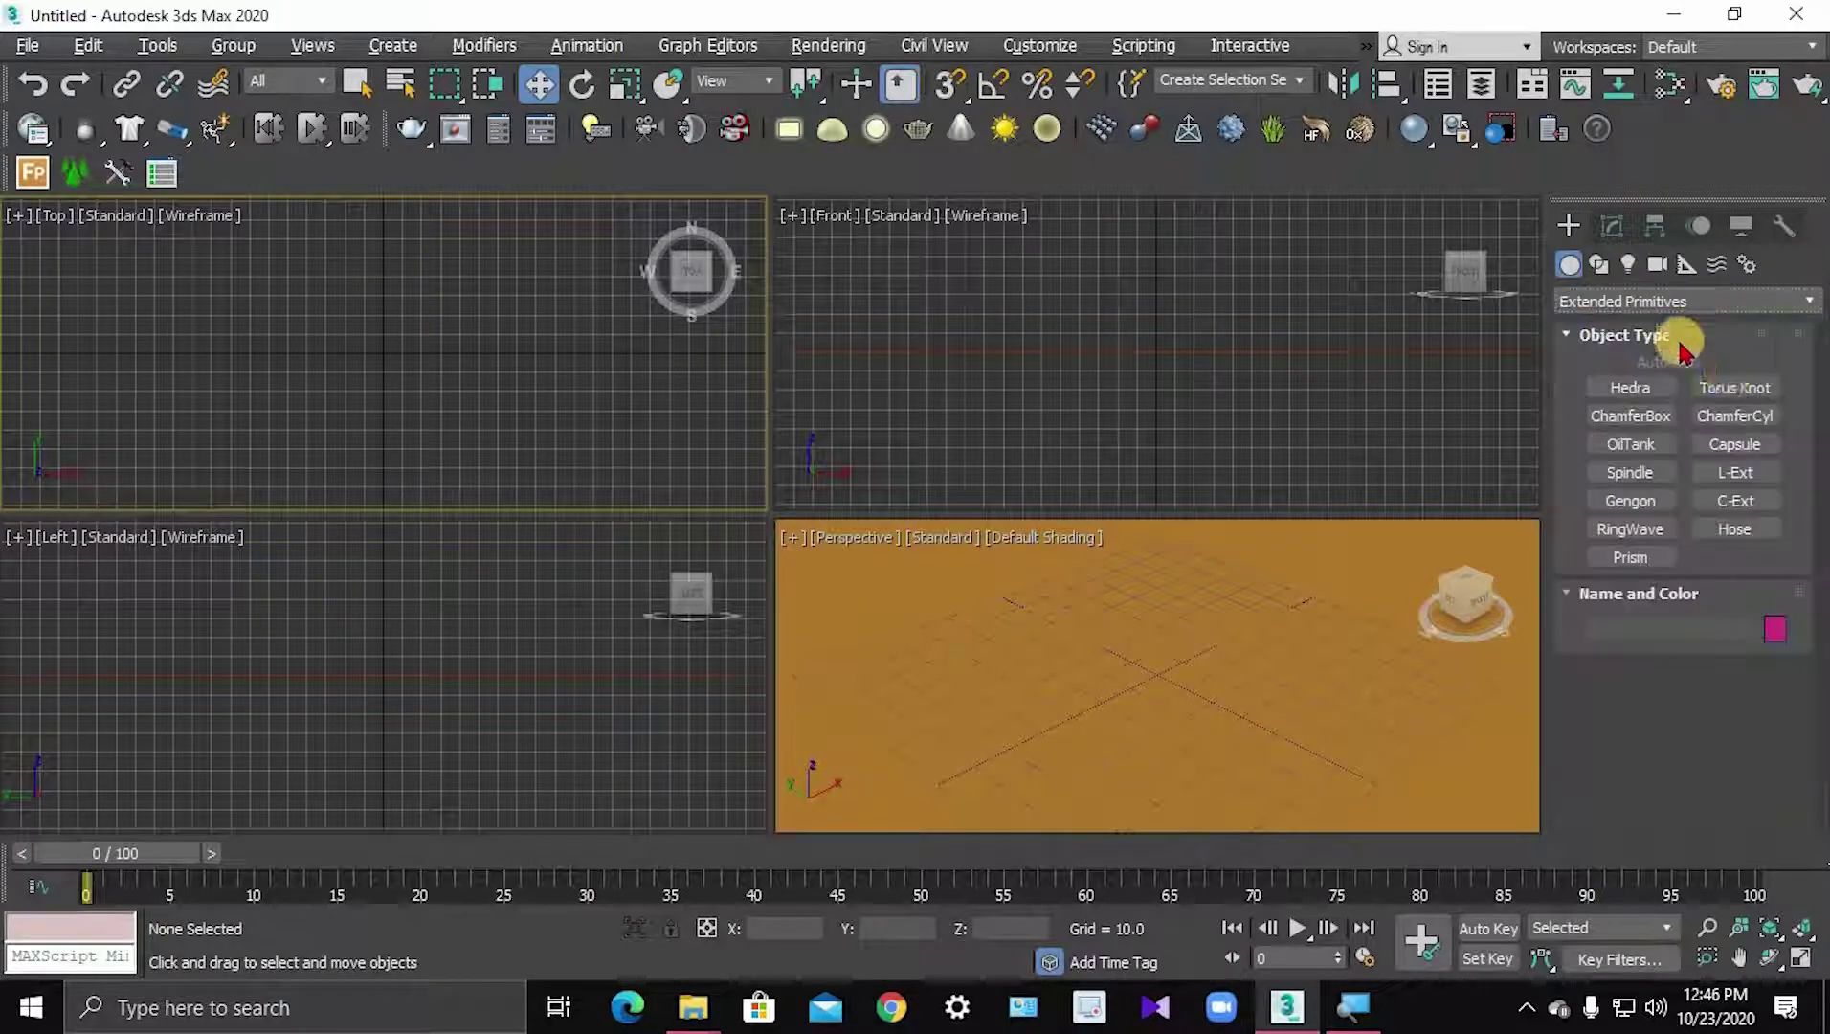
{"action": "left_click", "coordinate": [1734, 388]}
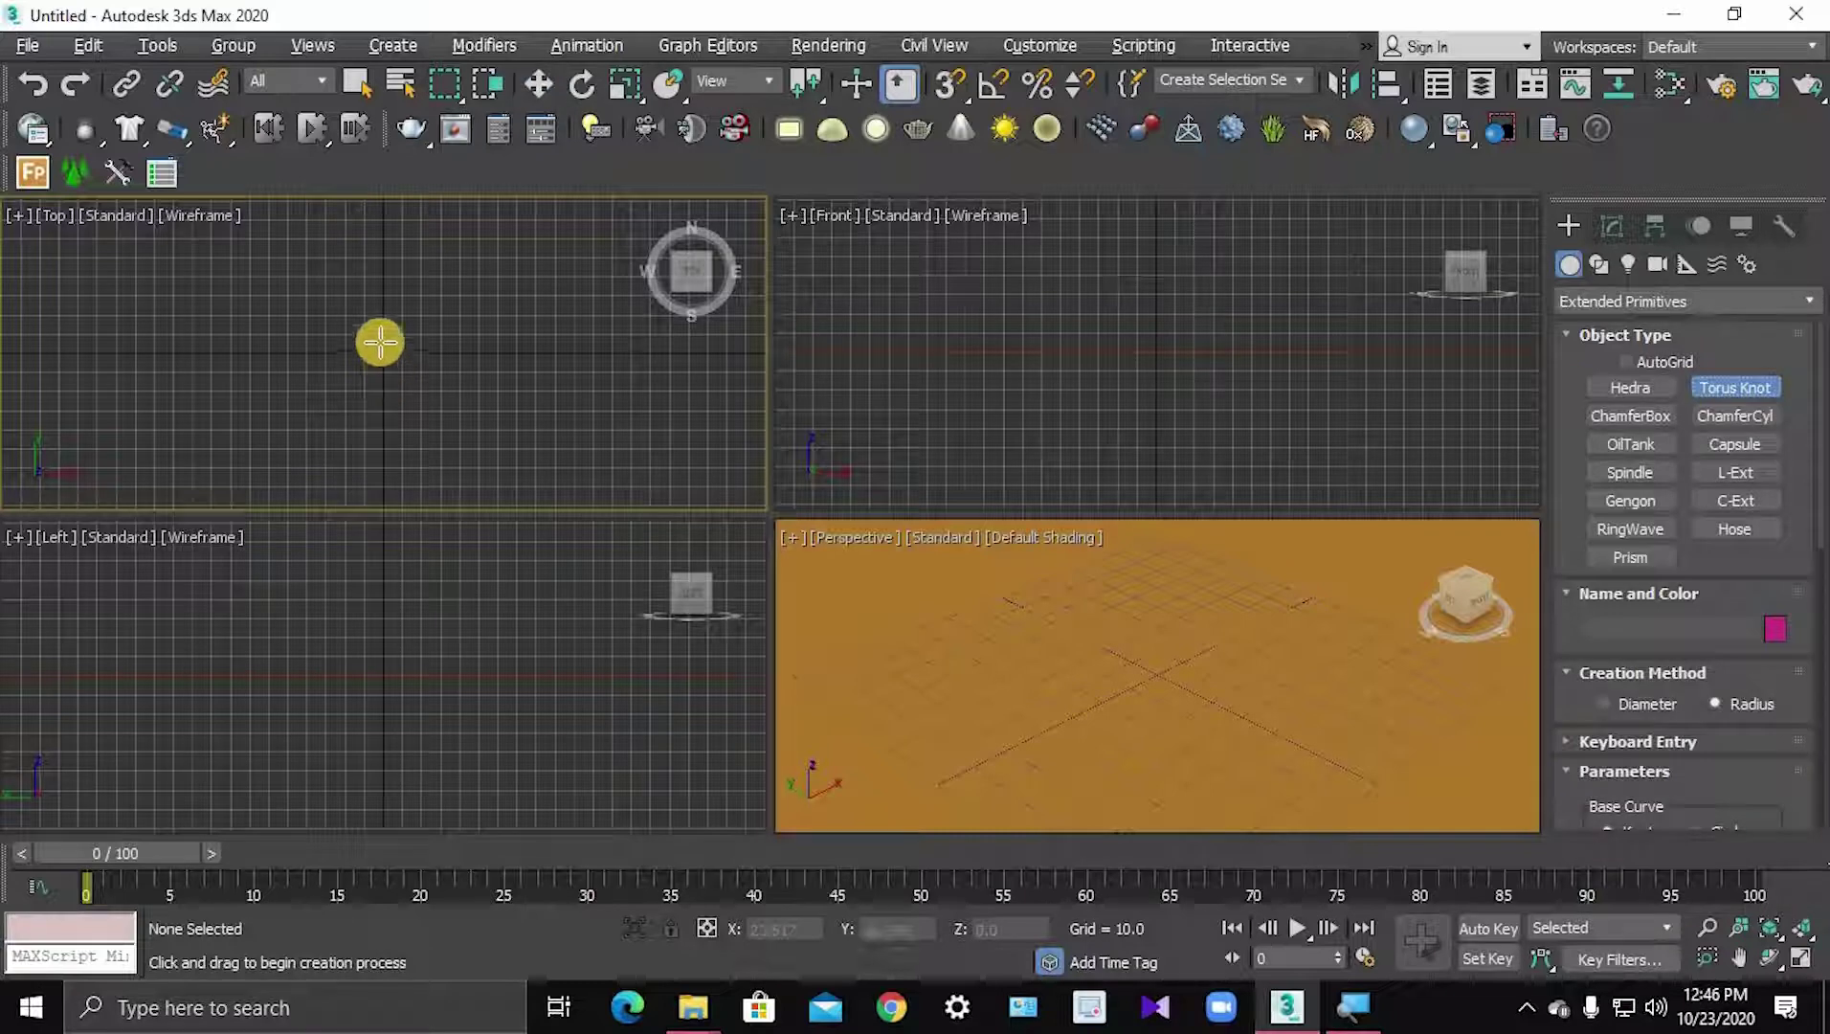
{"action": "left_click_drag", "start_coordinate": [381, 349], "coordinate": [407, 368]}
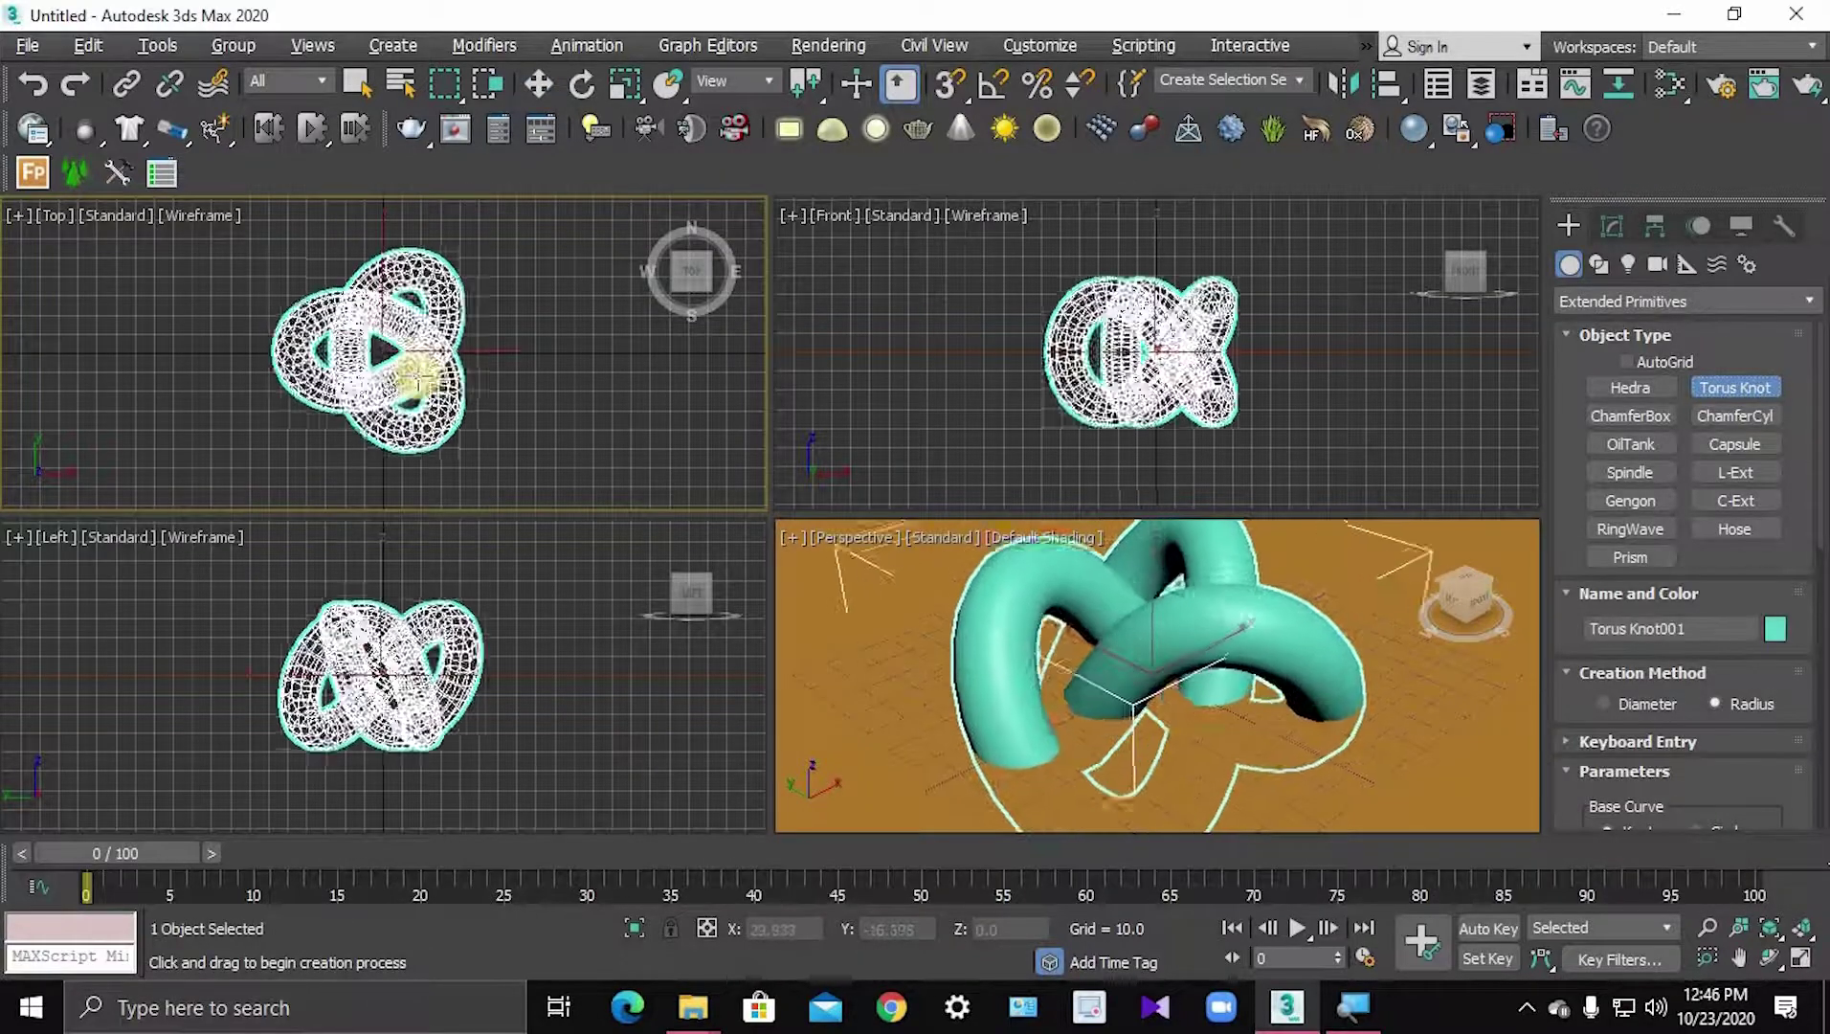
{"action": "left_click", "coordinate": [400, 367]}
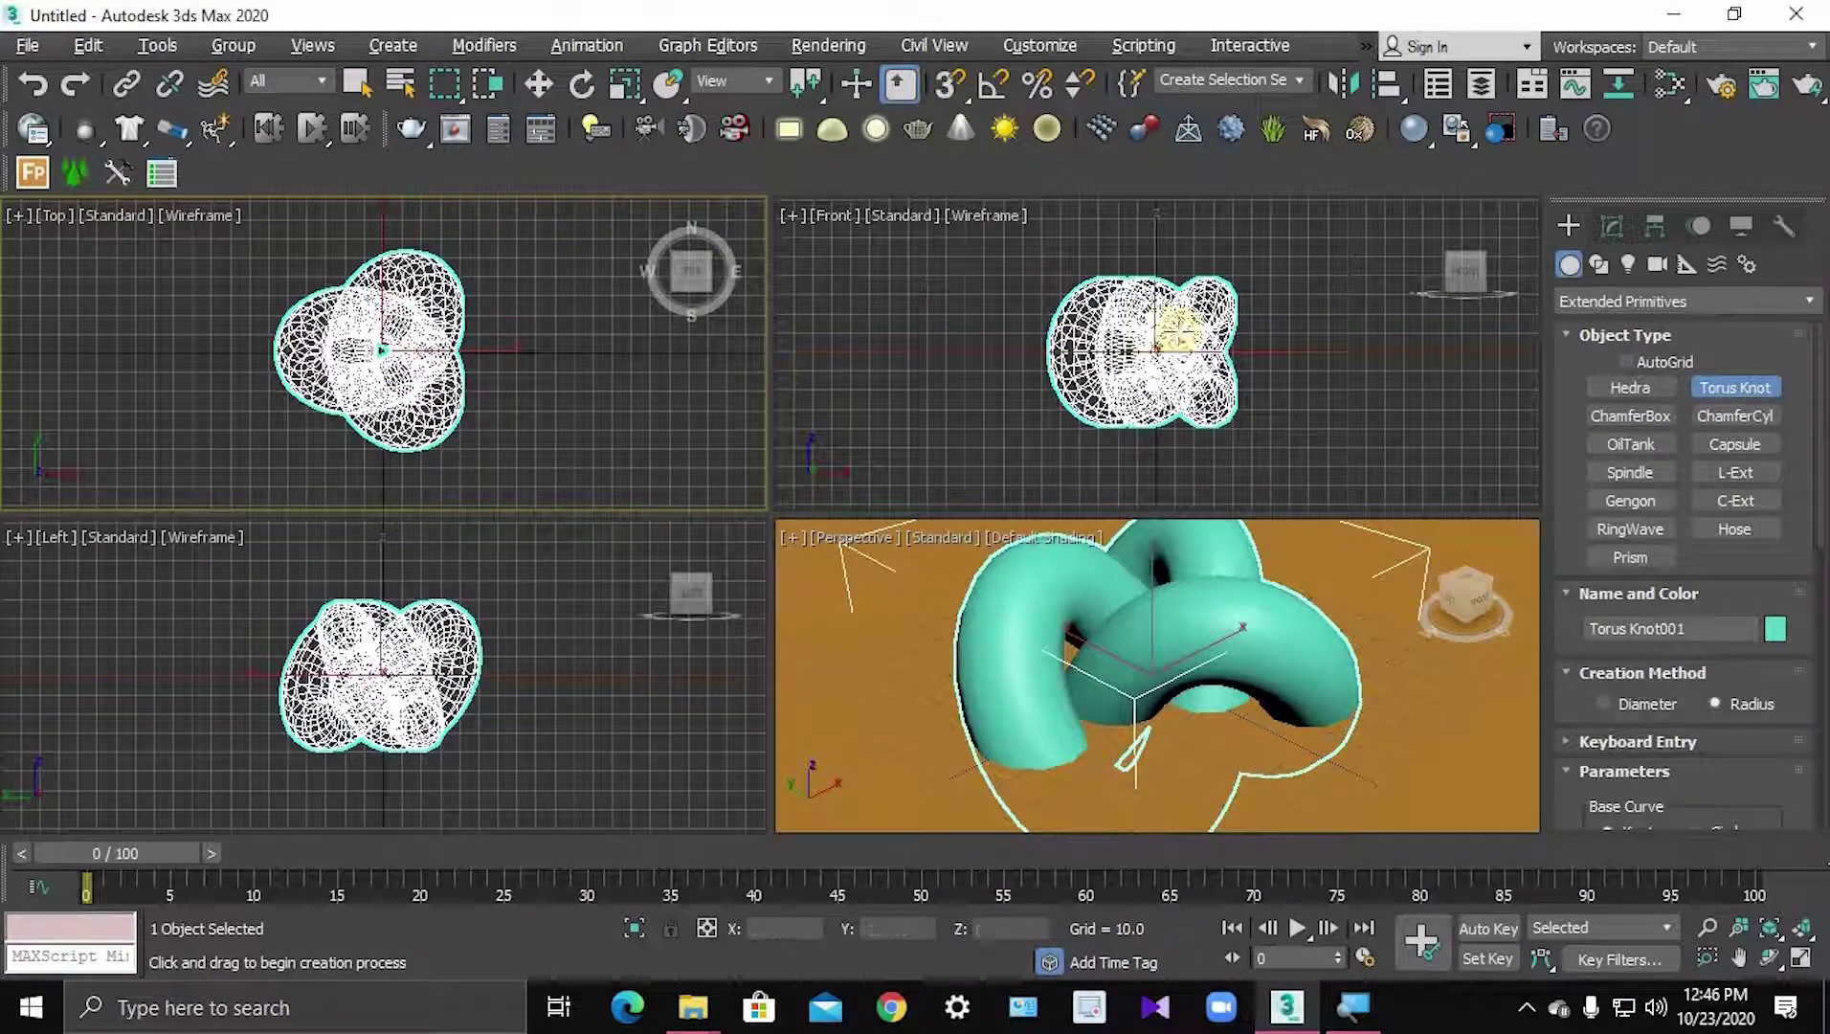
{"action": "left_click", "coordinate": [1177, 330]}
- Raise the torus knot to Z 39.521 above the ground plane
{"action": "key", "text": "w"}
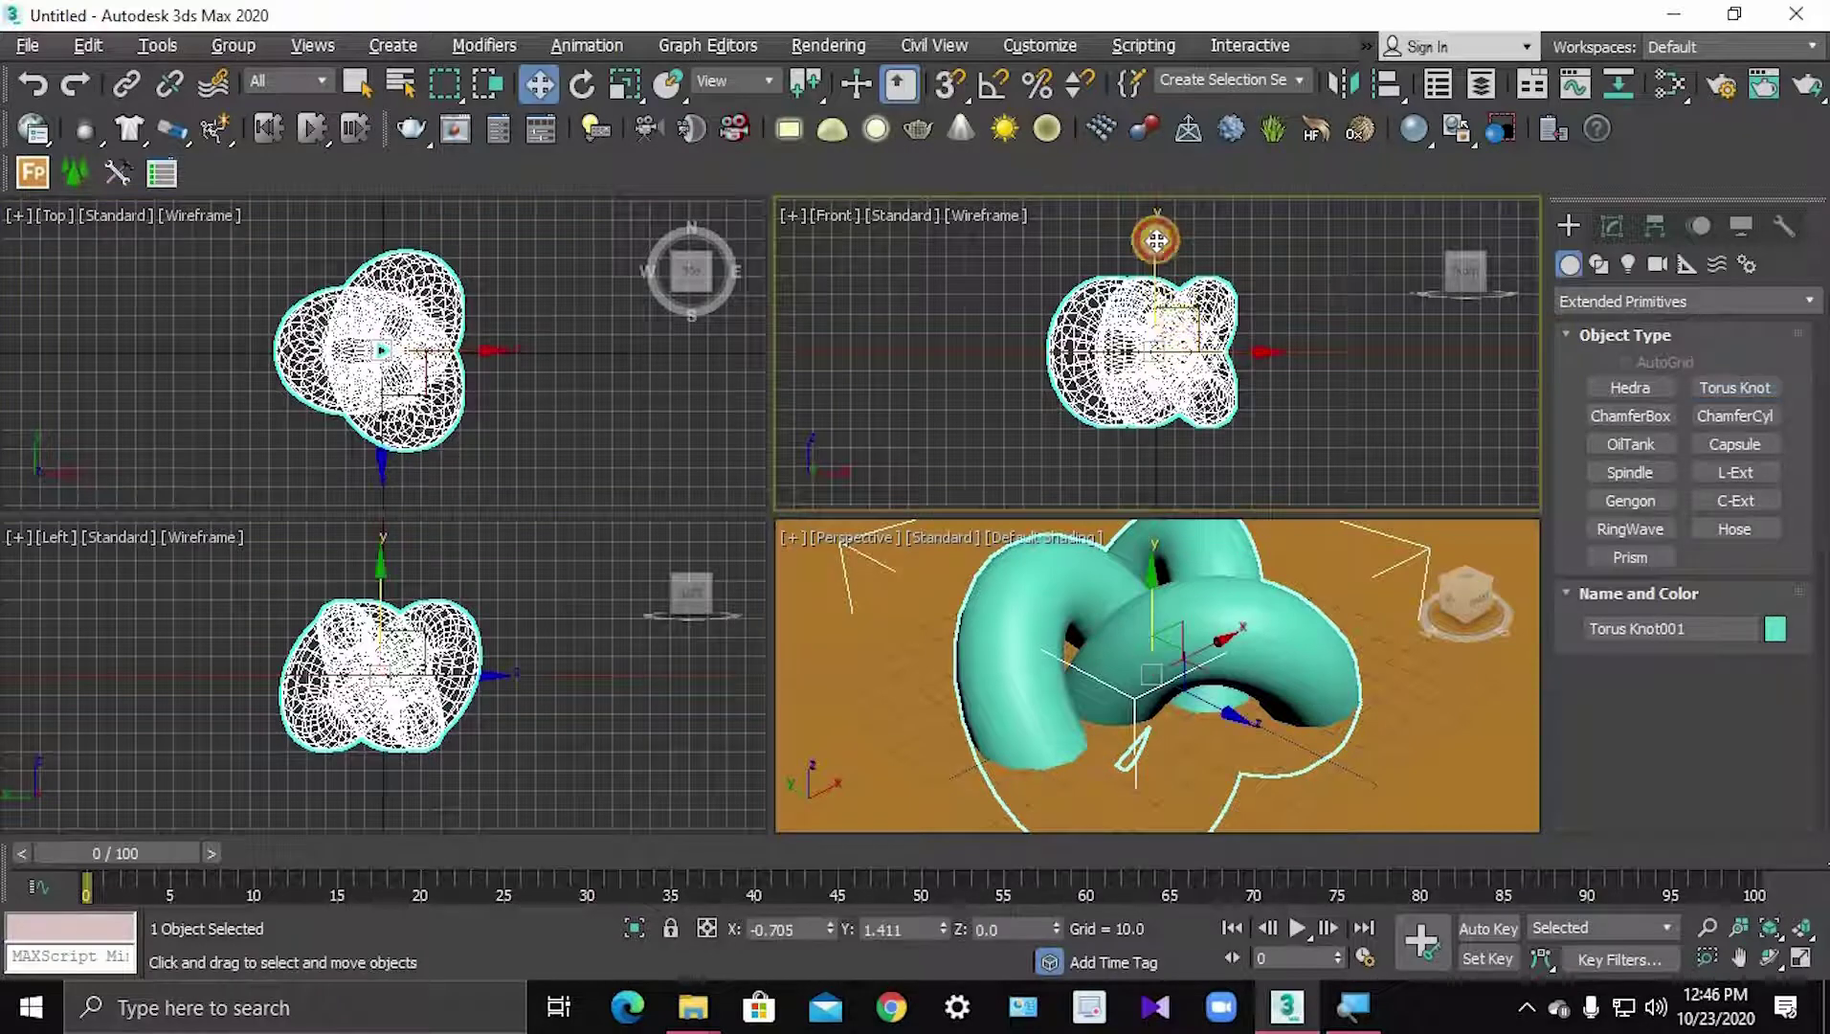
{"action": "left_click_drag", "start_coordinate": [1154, 251], "coordinate": [1154, 206]}
{"action": "left_click_drag", "start_coordinate": [1153, 198], "coordinate": [1169, 541]}
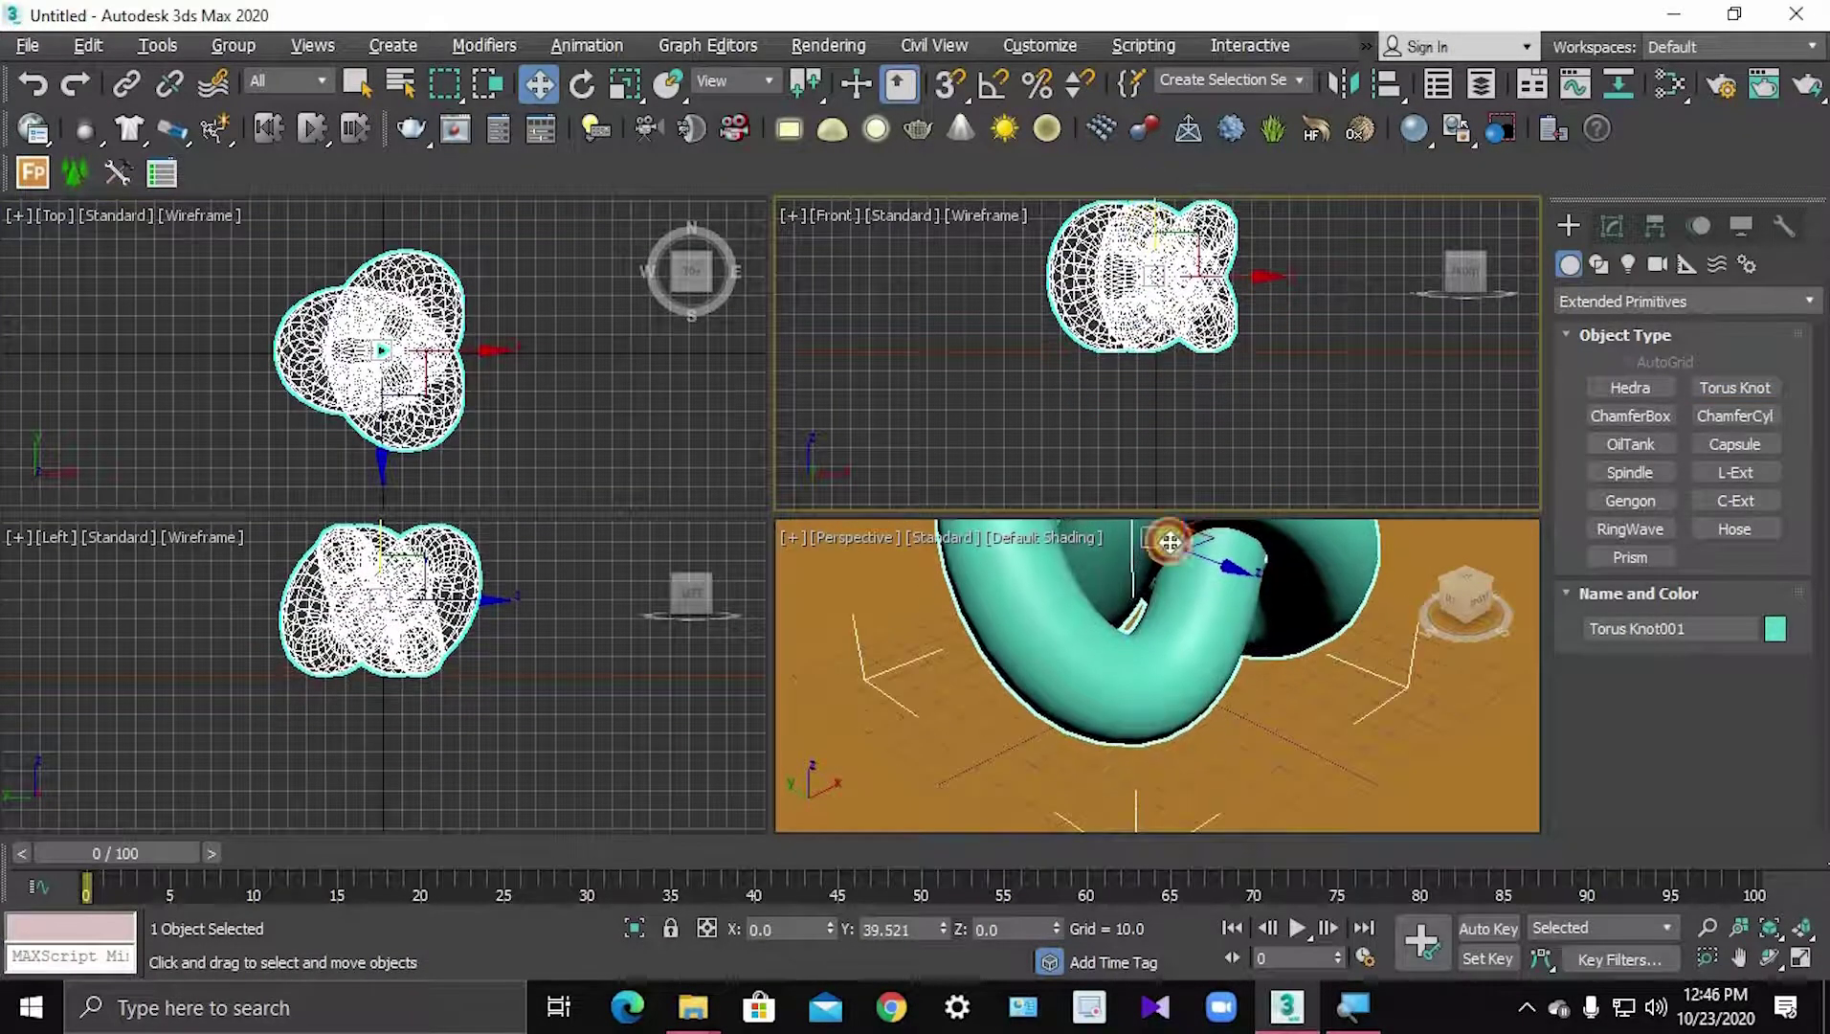
{"action": "scroll", "coordinate": [1172, 600], "scroll_direction": "down", "scroll_amount": 5}
{"action": "mouse_move", "coordinate": [1193, 695]}
{"action": "middle_mouse_down", "text": "alt"}
{"action": "mouse_move", "coordinate": [1238, 723]}
{"action": "mouse_move", "coordinate": [1179, 746]}
{"action": "mouse_move", "coordinate": [1258, 683]}
{"action": "mouse_move", "coordinate": [1197, 670]}
{"action": "middle_mouse_up", "text": "alt"}
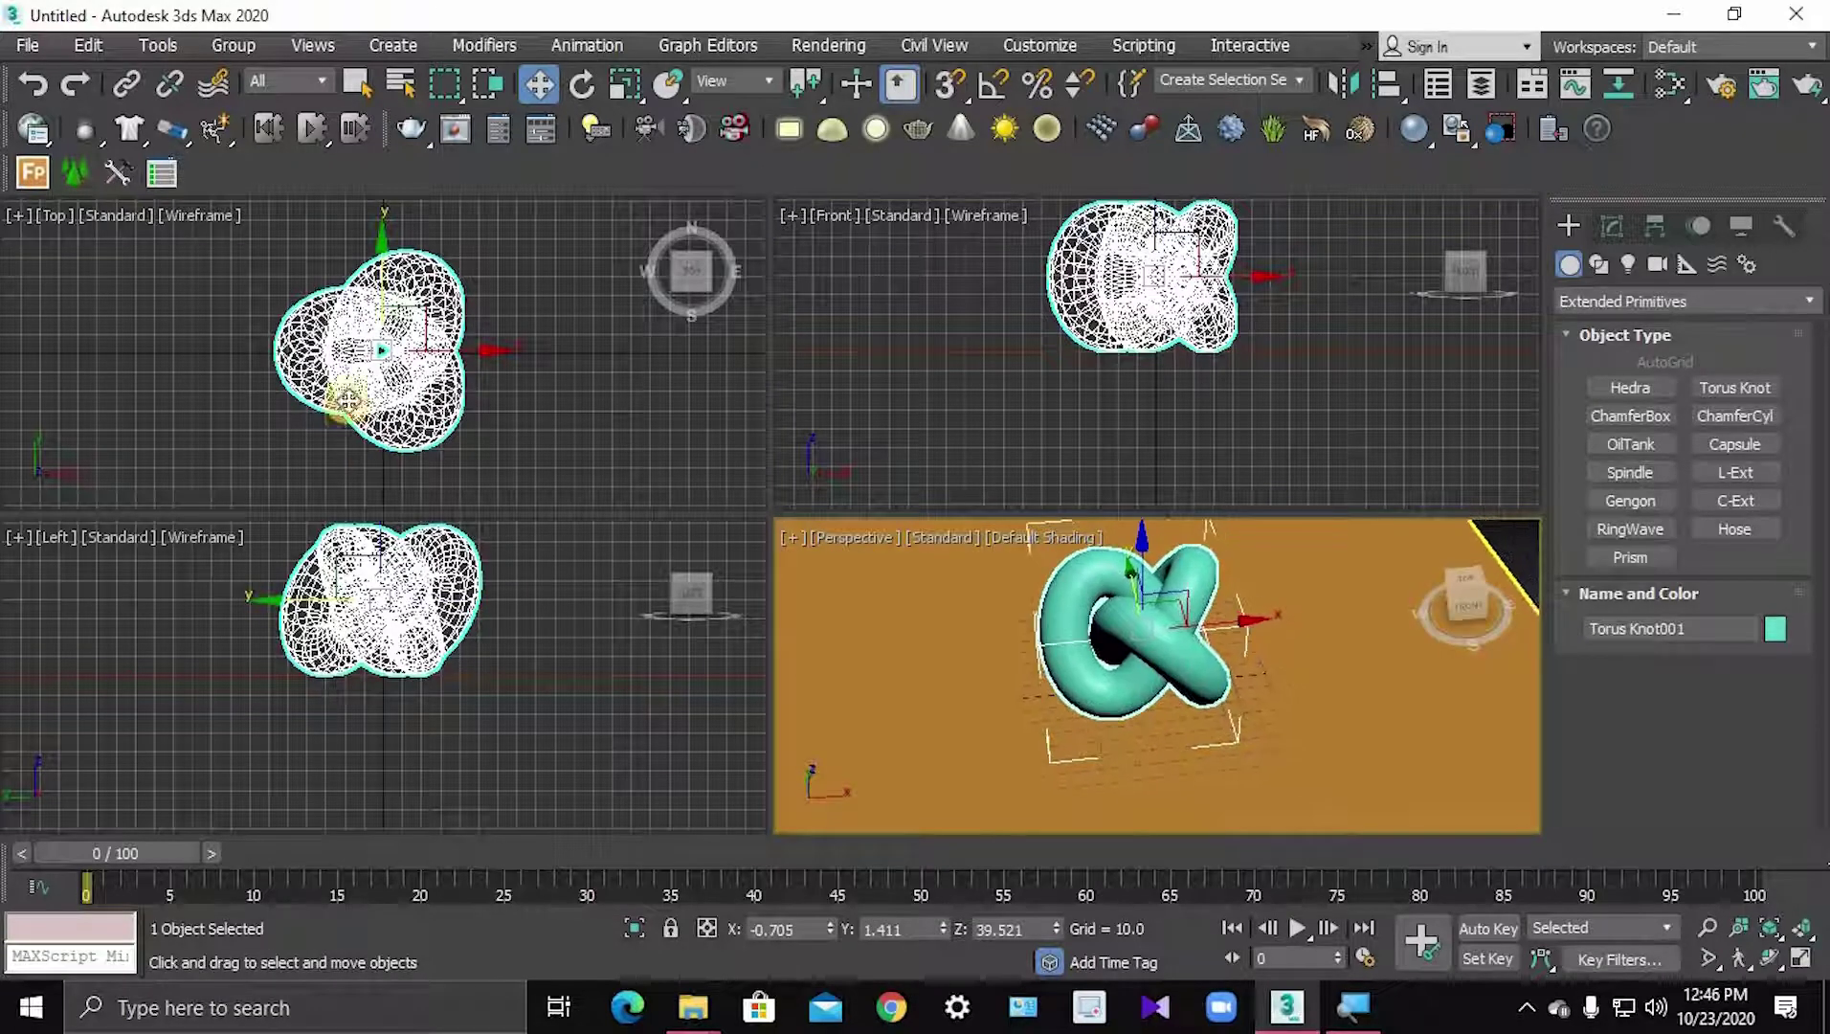
{"action": "scroll", "coordinate": [441, 361], "scroll_direction": "down", "scroll_amount": 3}
{"action": "scroll", "coordinate": [558, 396], "scroll_direction": "down", "scroll_amount": 2}
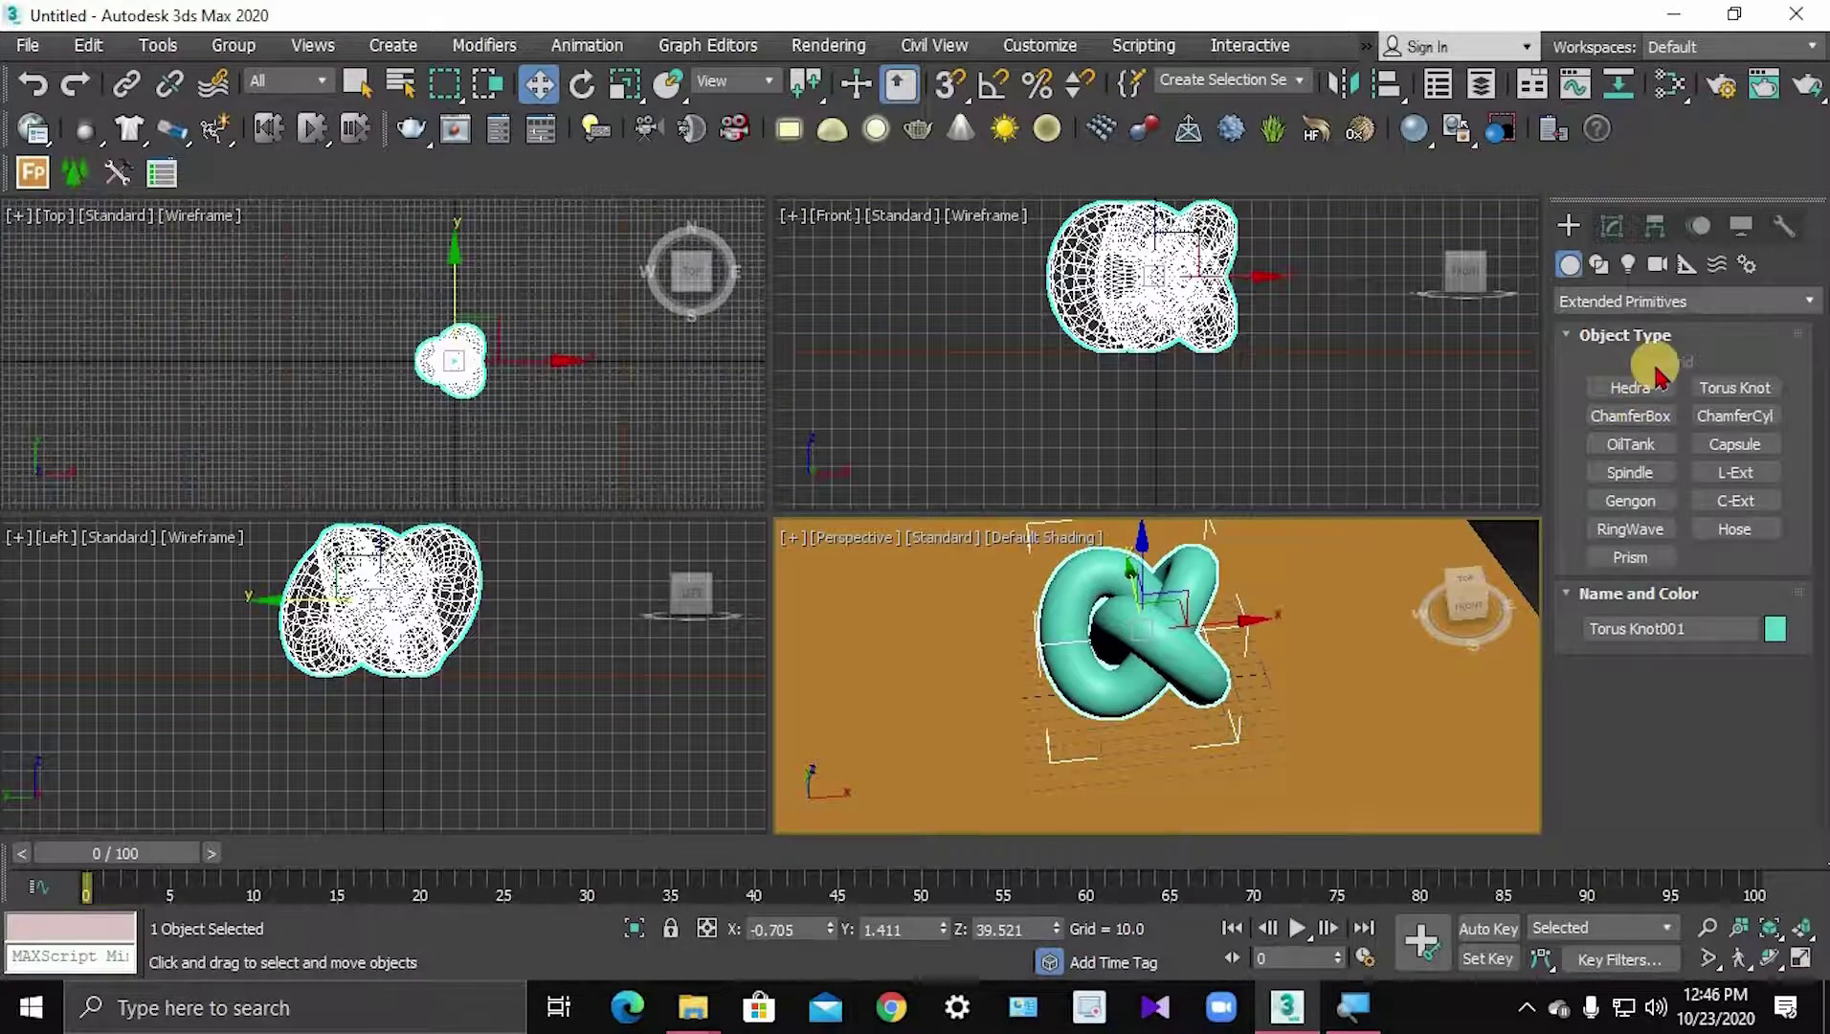
- Place a VRay physical camera, VRayCam001, aimed at the knot in the Top view
{"action": "left_click", "coordinate": [1656, 266]}
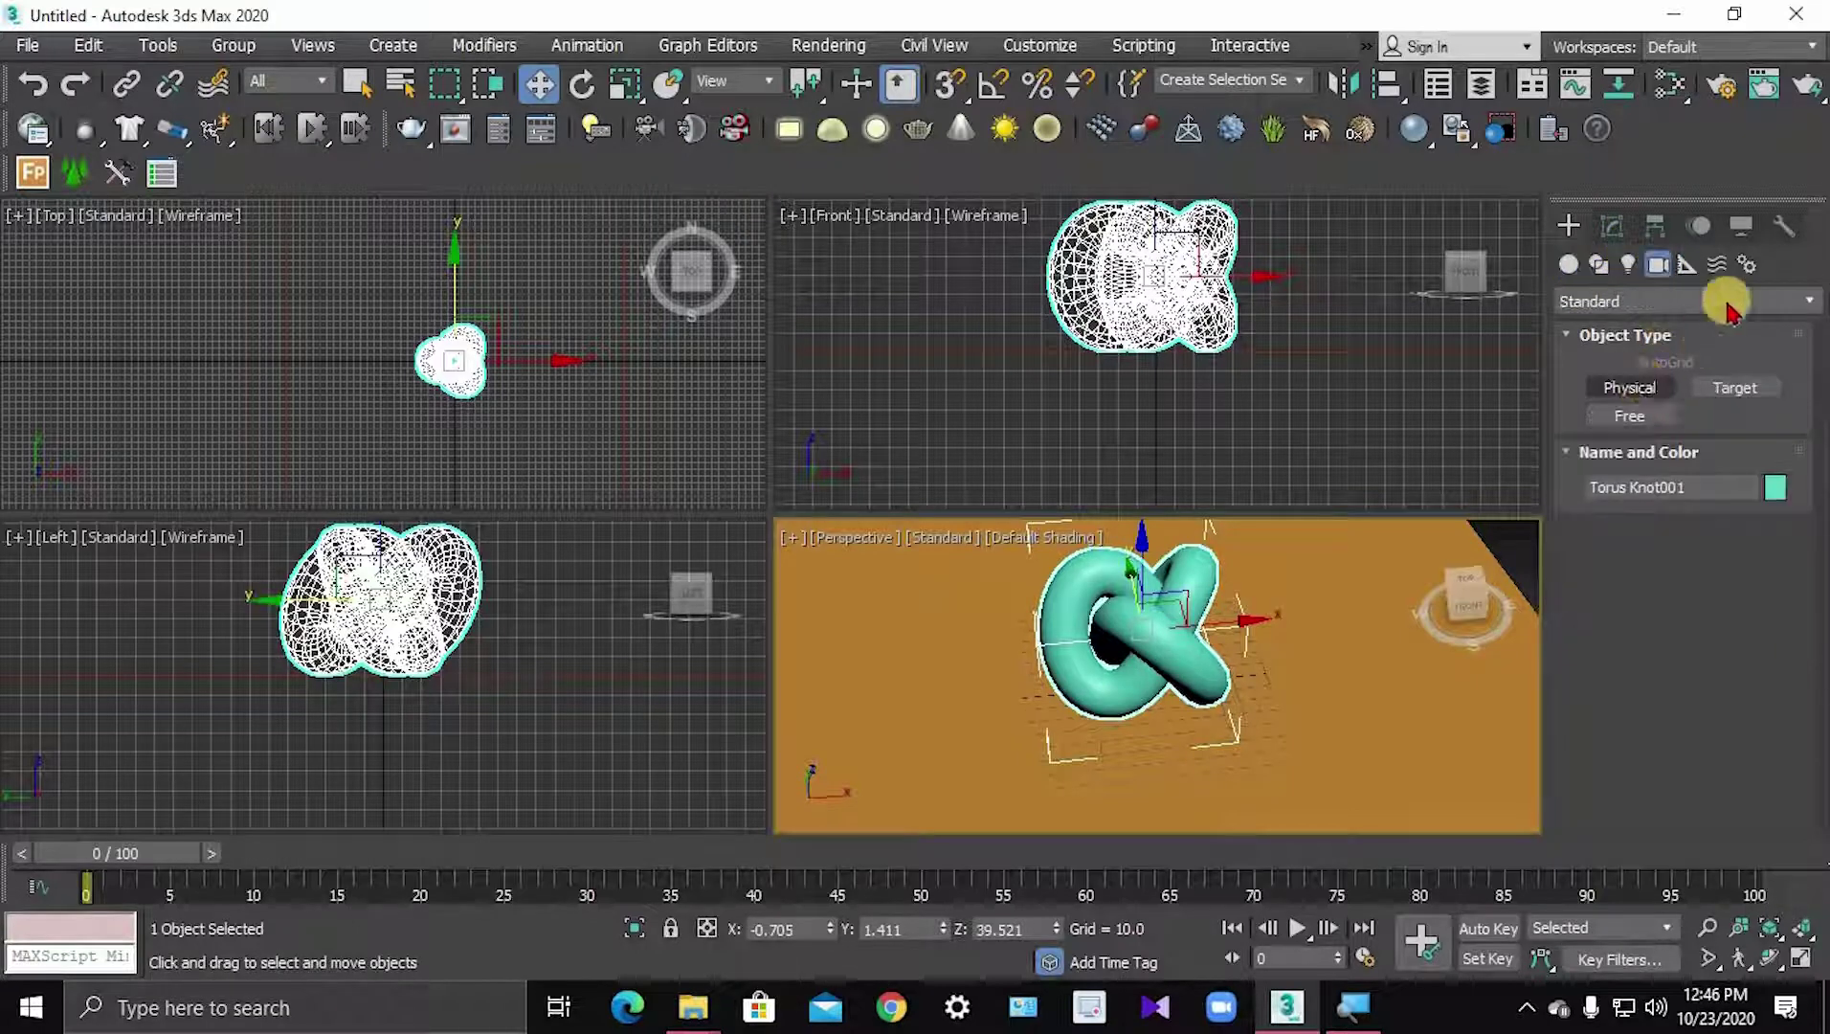
{"action": "left_click", "coordinate": [1708, 300]}
{"action": "left_click", "coordinate": [1627, 352]}
{"action": "left_click", "coordinate": [1736, 387]}
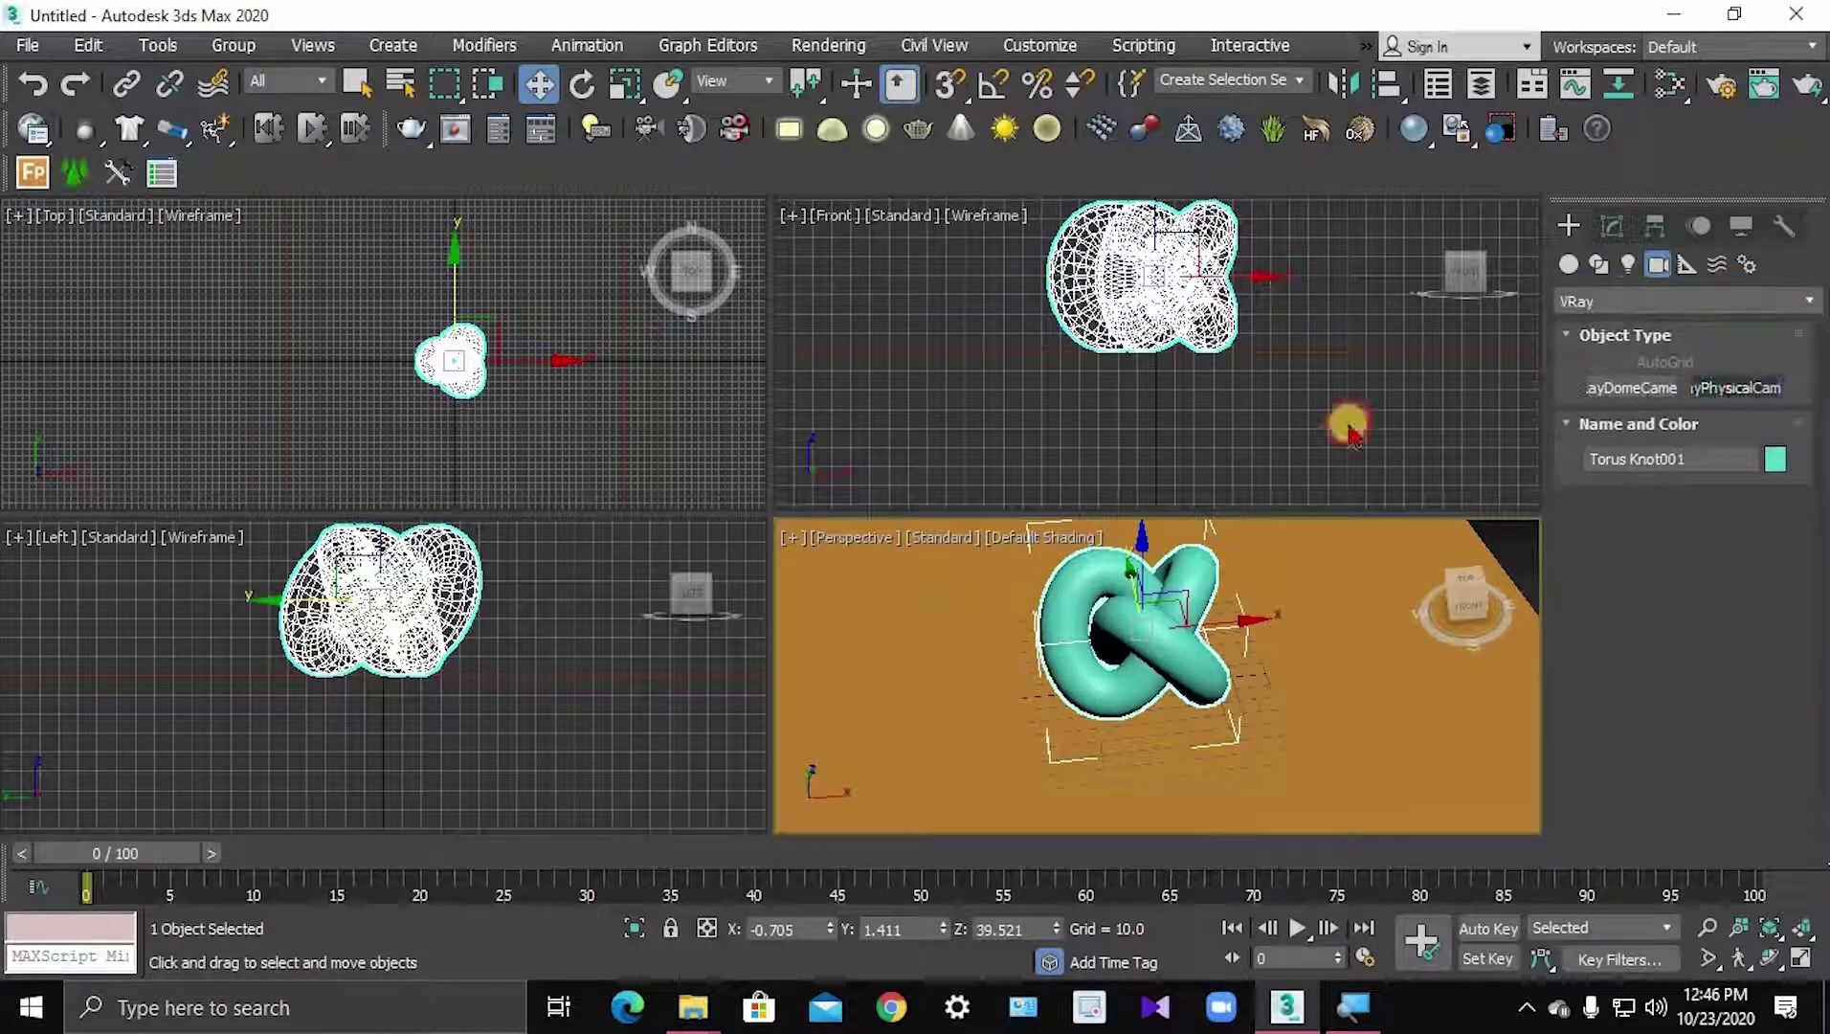
{"action": "left_click", "coordinate": [413, 449]}
{"action": "mouse_move", "coordinate": [413, 448]}
{"action": "left_mouse_down"}
{"action": "mouse_move", "coordinate": [401, 466]}
{"action": "mouse_move", "coordinate": [393, 337]}
{"action": "left_mouse_up"}
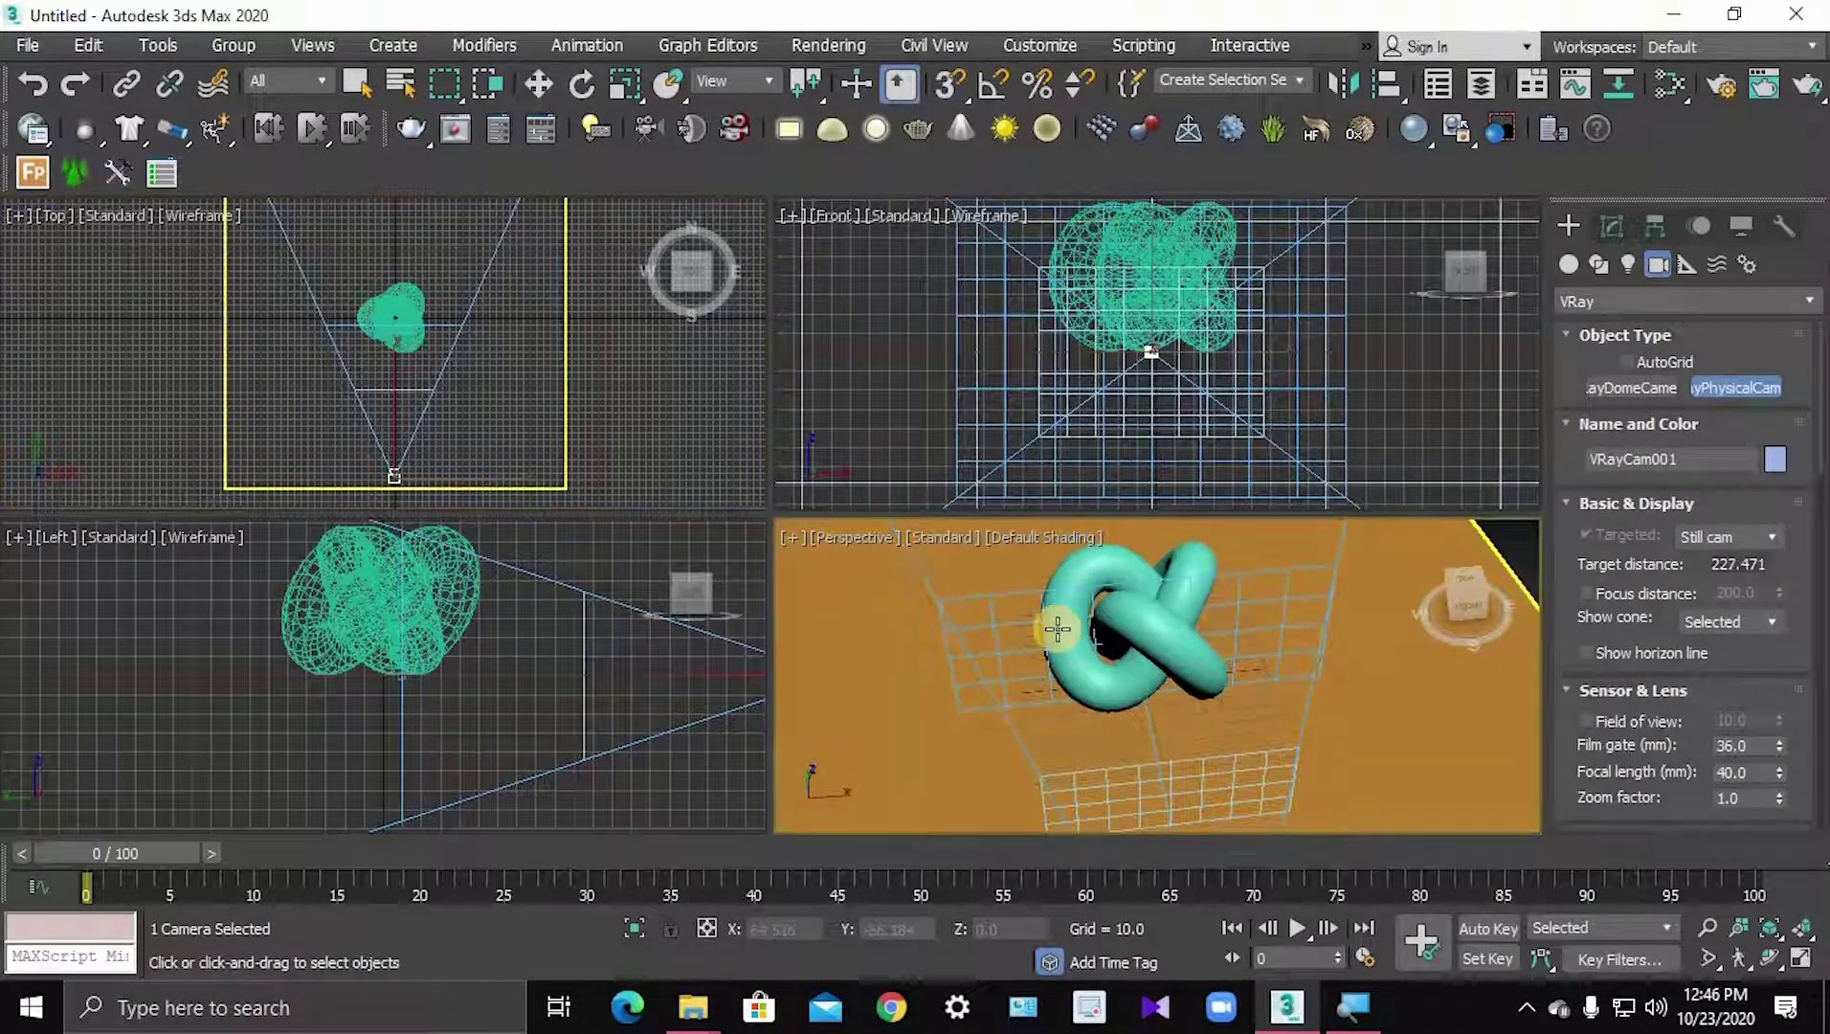
- View through VRayCam001 with safe frame on, raising the camera to about Z 151.8
{"action": "right_click", "coordinate": [1388, 703]}
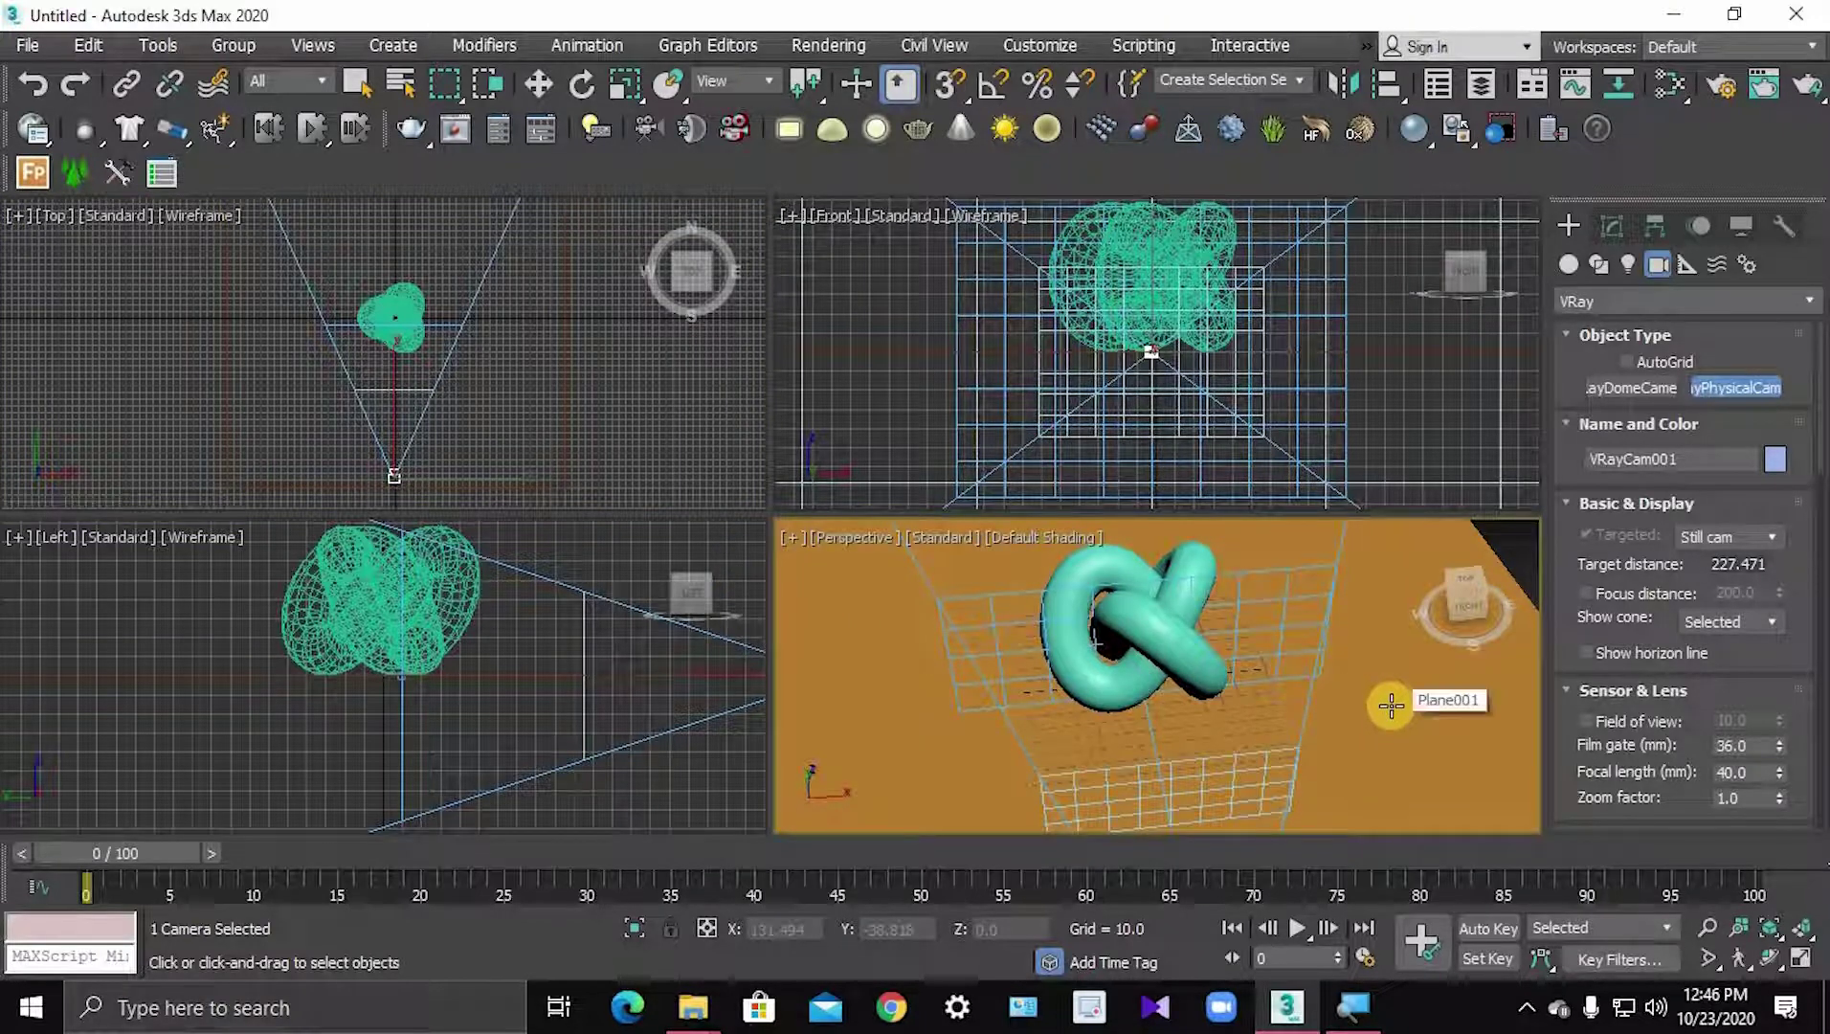
{"action": "key", "text": "shift+f"}
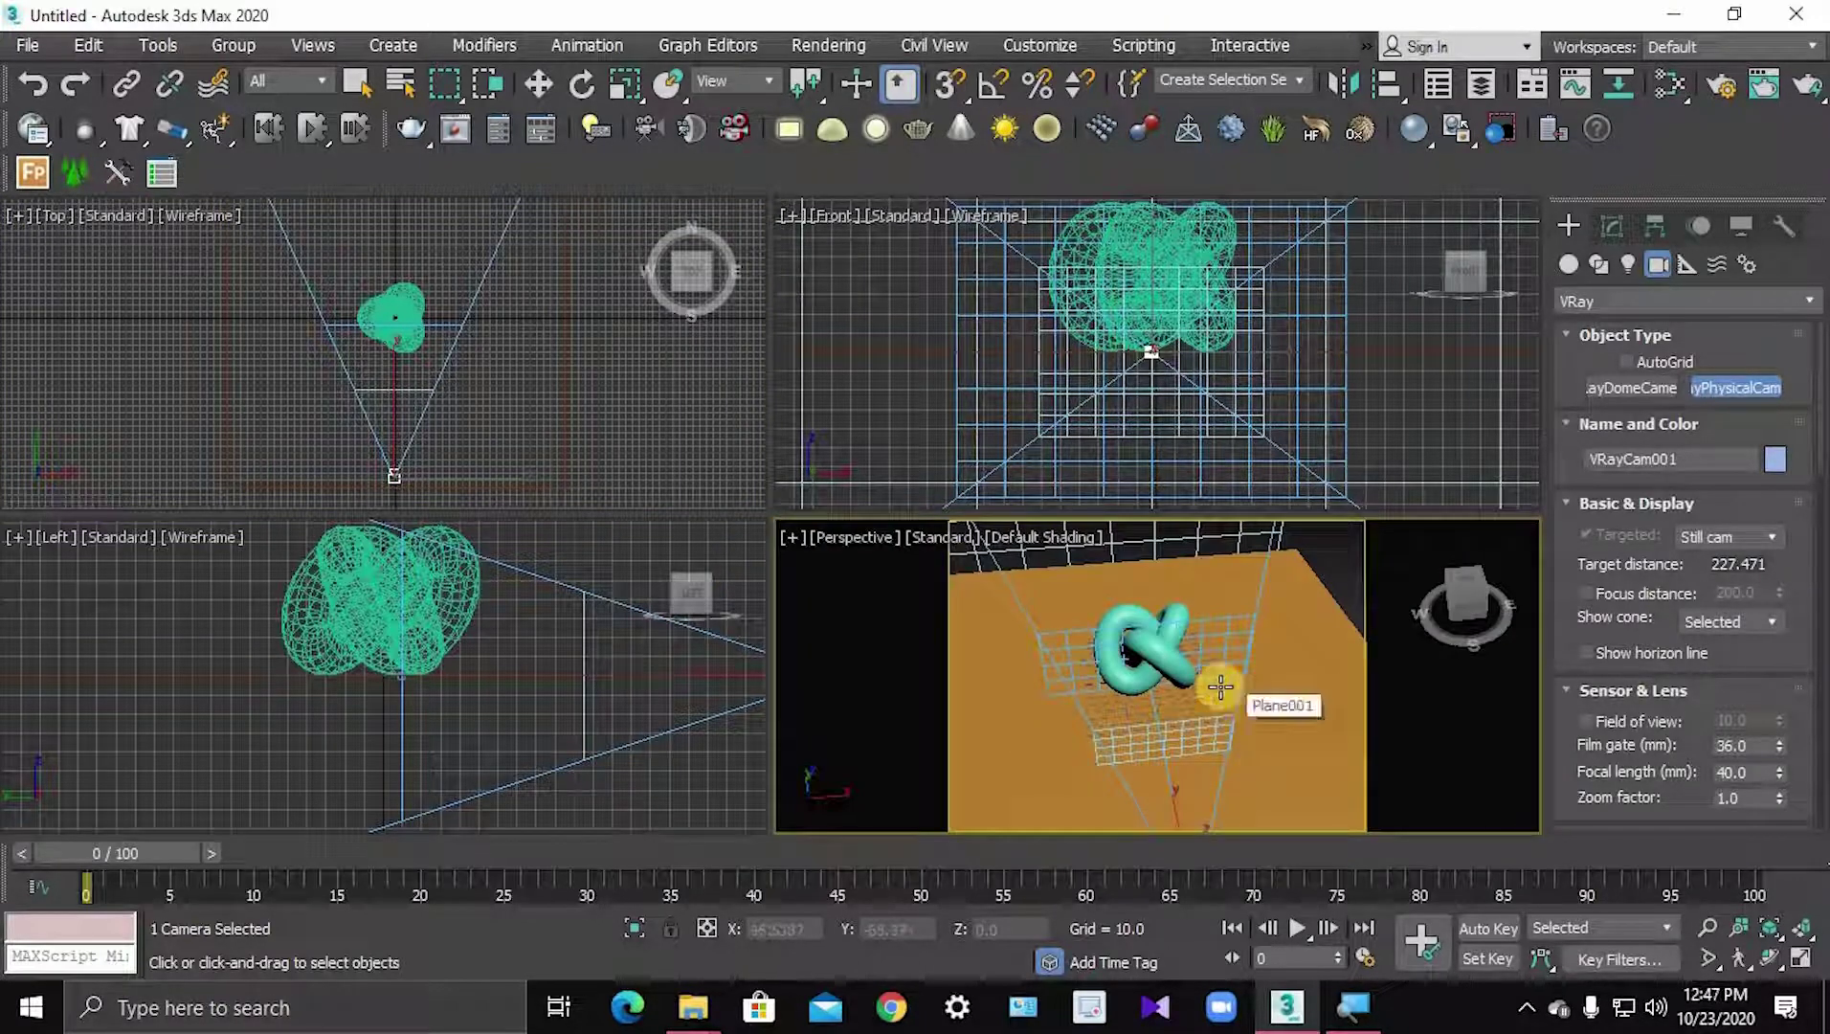
{"action": "key", "text": "c"}
{"action": "middle_click_drag", "start_coordinate": [1222, 687], "coordinate": [1209, 746]}
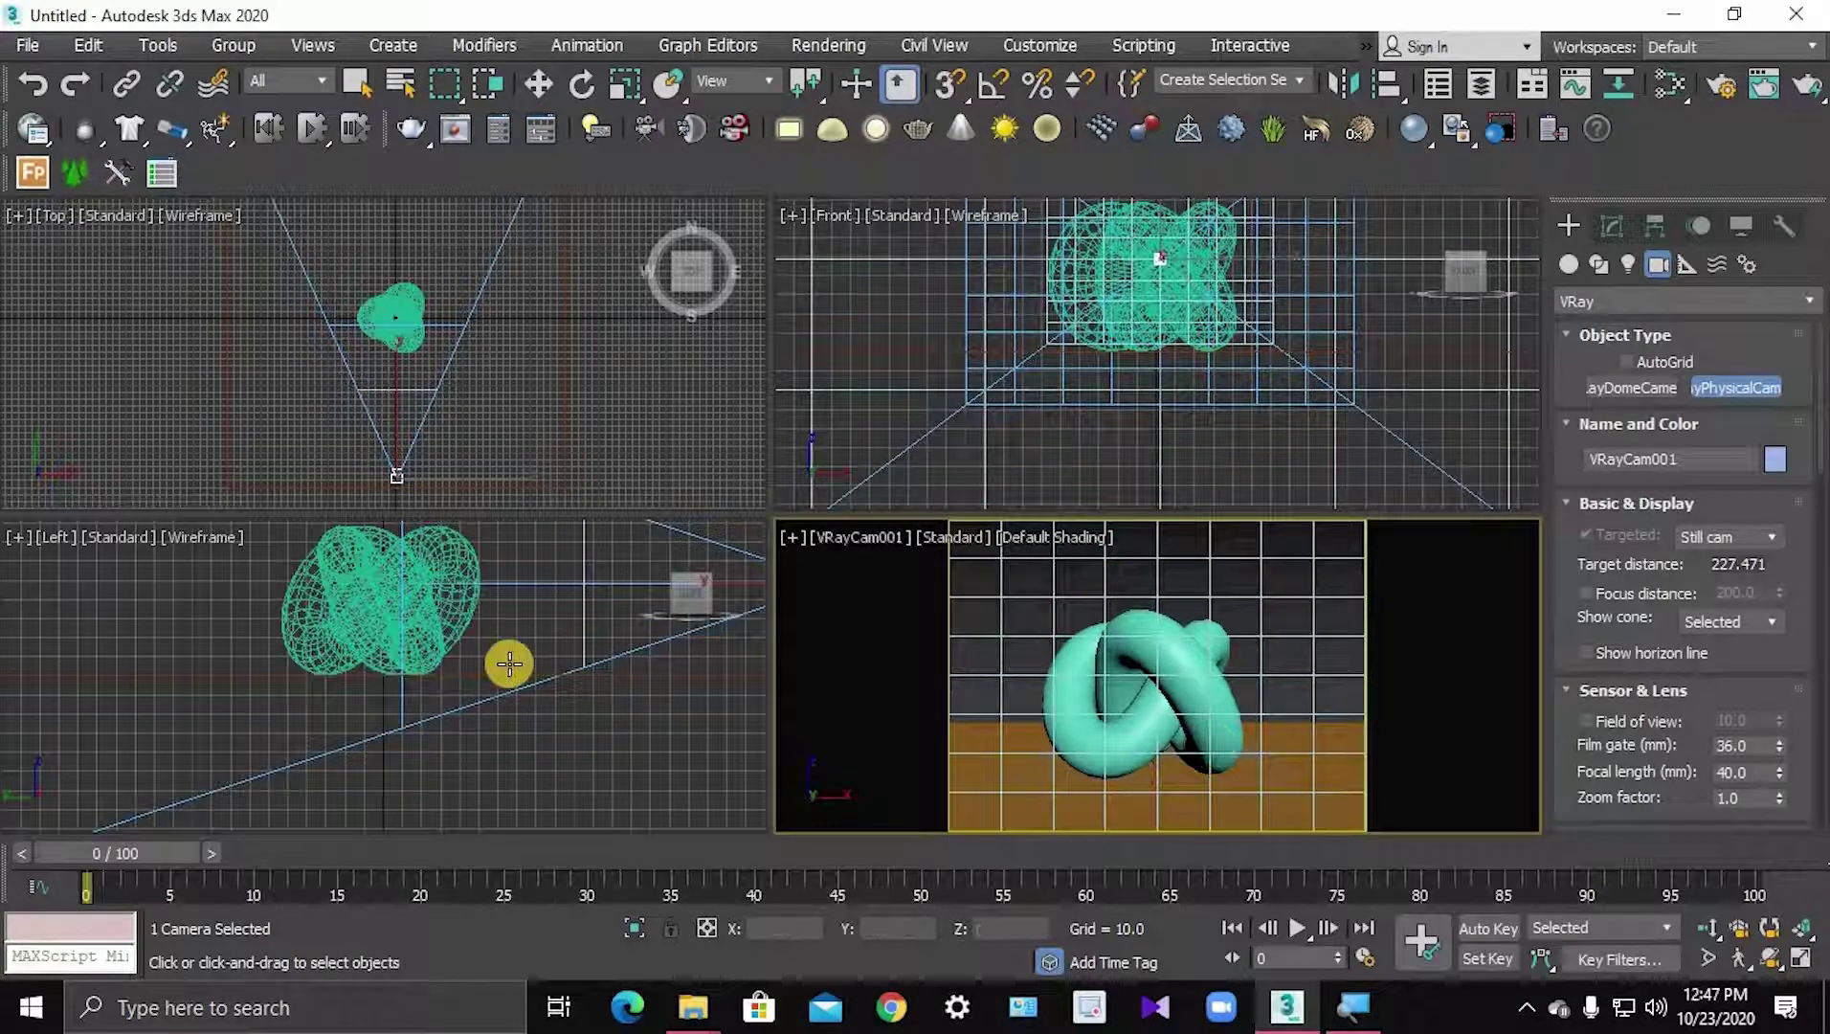
{"action": "scroll", "coordinate": [574, 660], "scroll_direction": "down", "scroll_amount": 5}
{"action": "key", "text": "w"}
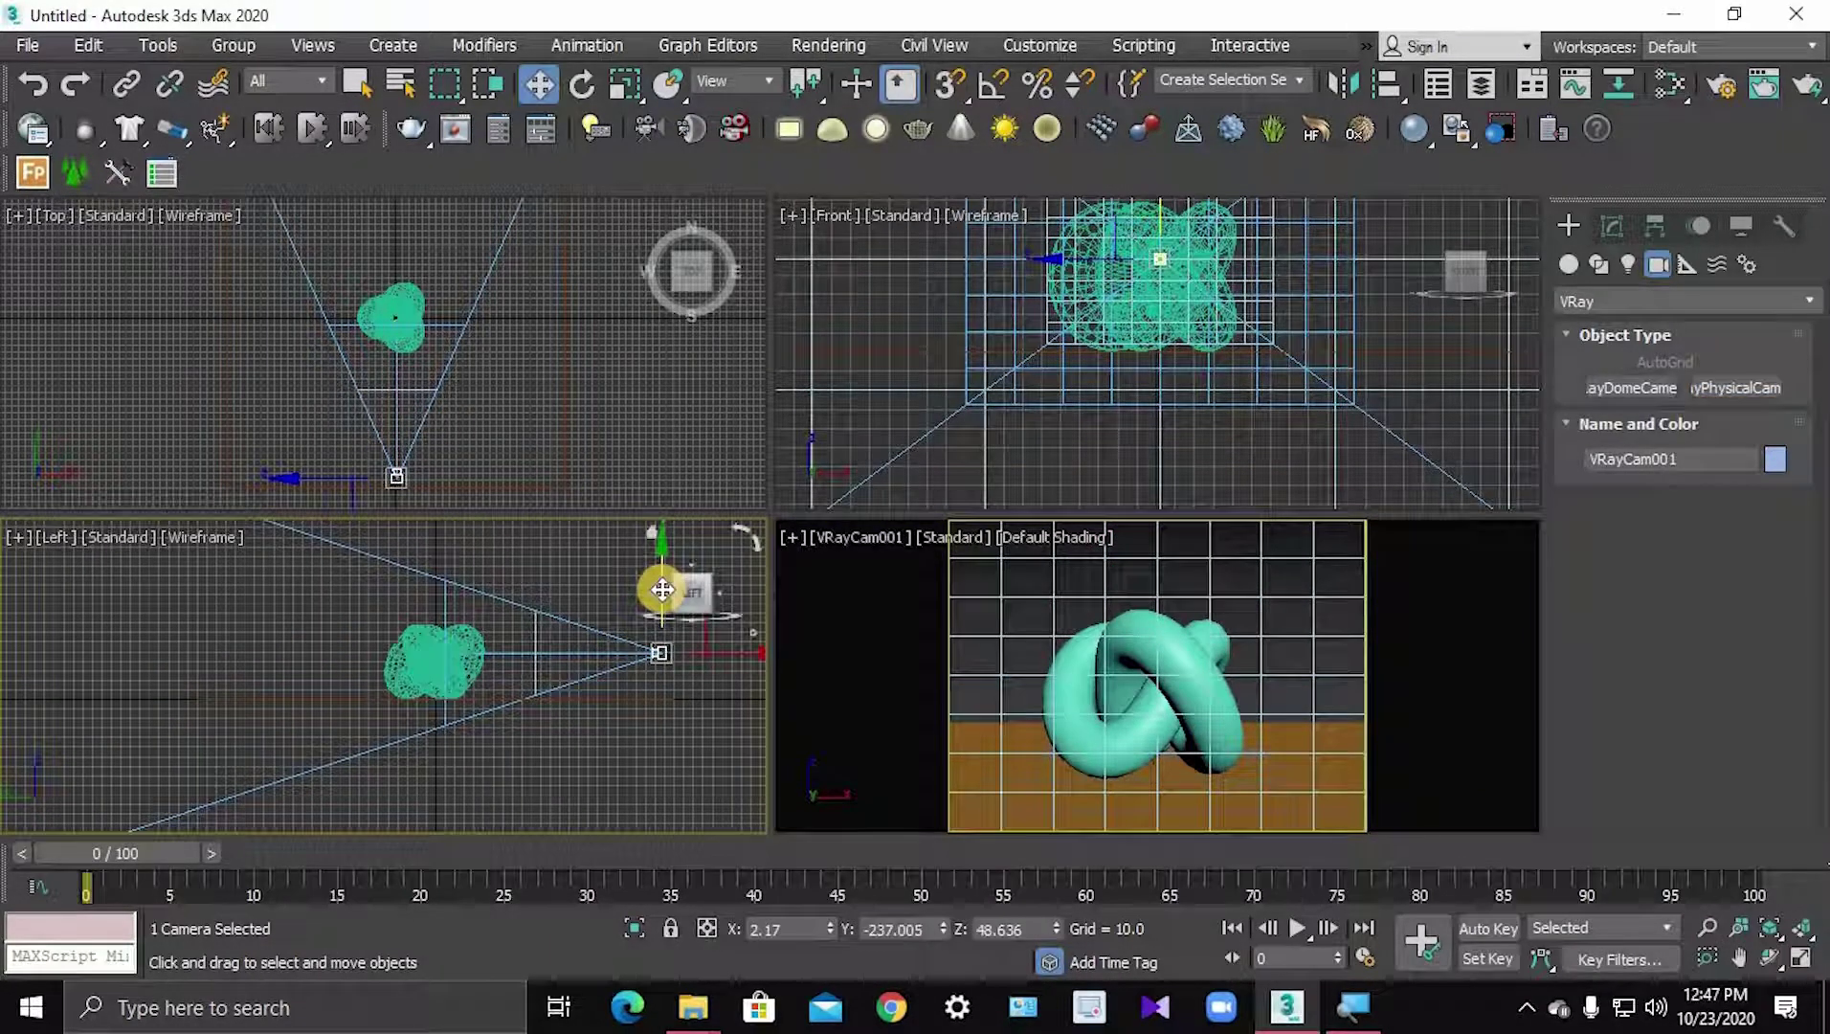
{"action": "middle_click_drag", "start_coordinate": [471, 667], "coordinate": [555, 588]}
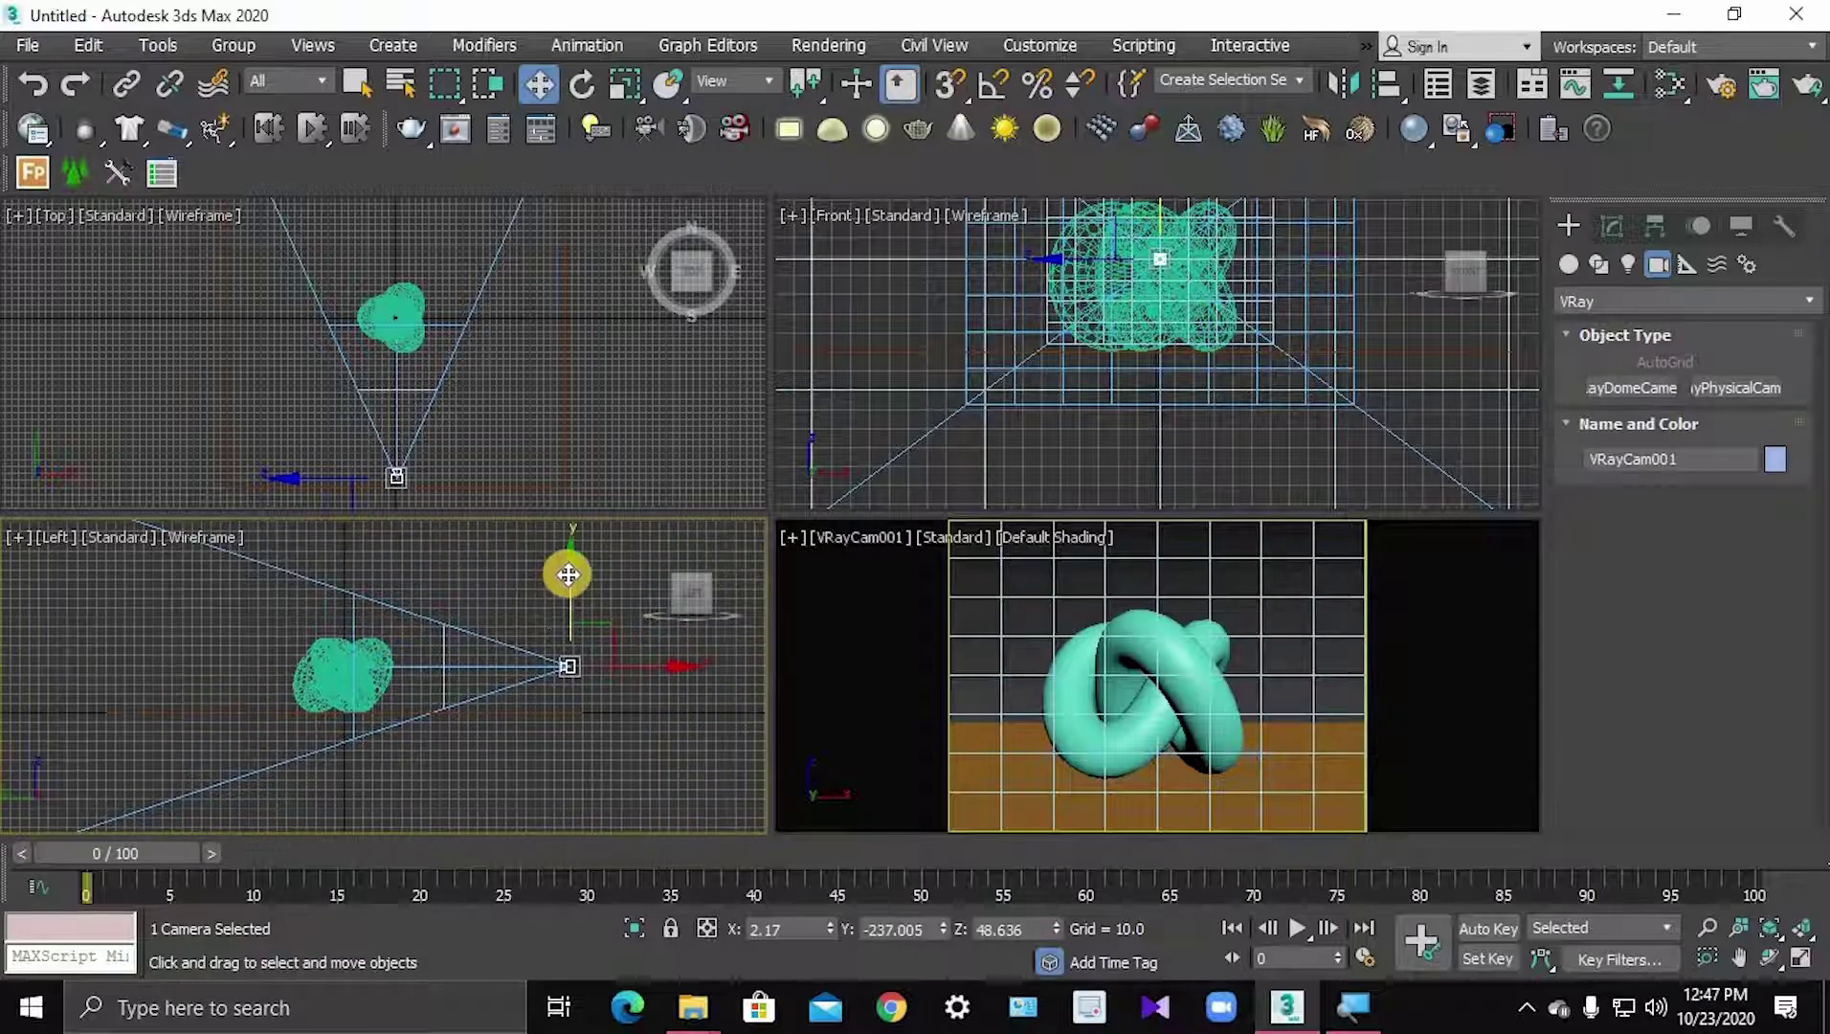
{"action": "mouse_move", "coordinate": [567, 547]}
{"action": "left_mouse_down"}
{"action": "mouse_move", "coordinate": [551, 480]}
{"action": "mouse_move", "coordinate": [558, 568]}
{"action": "left_mouse_up"}
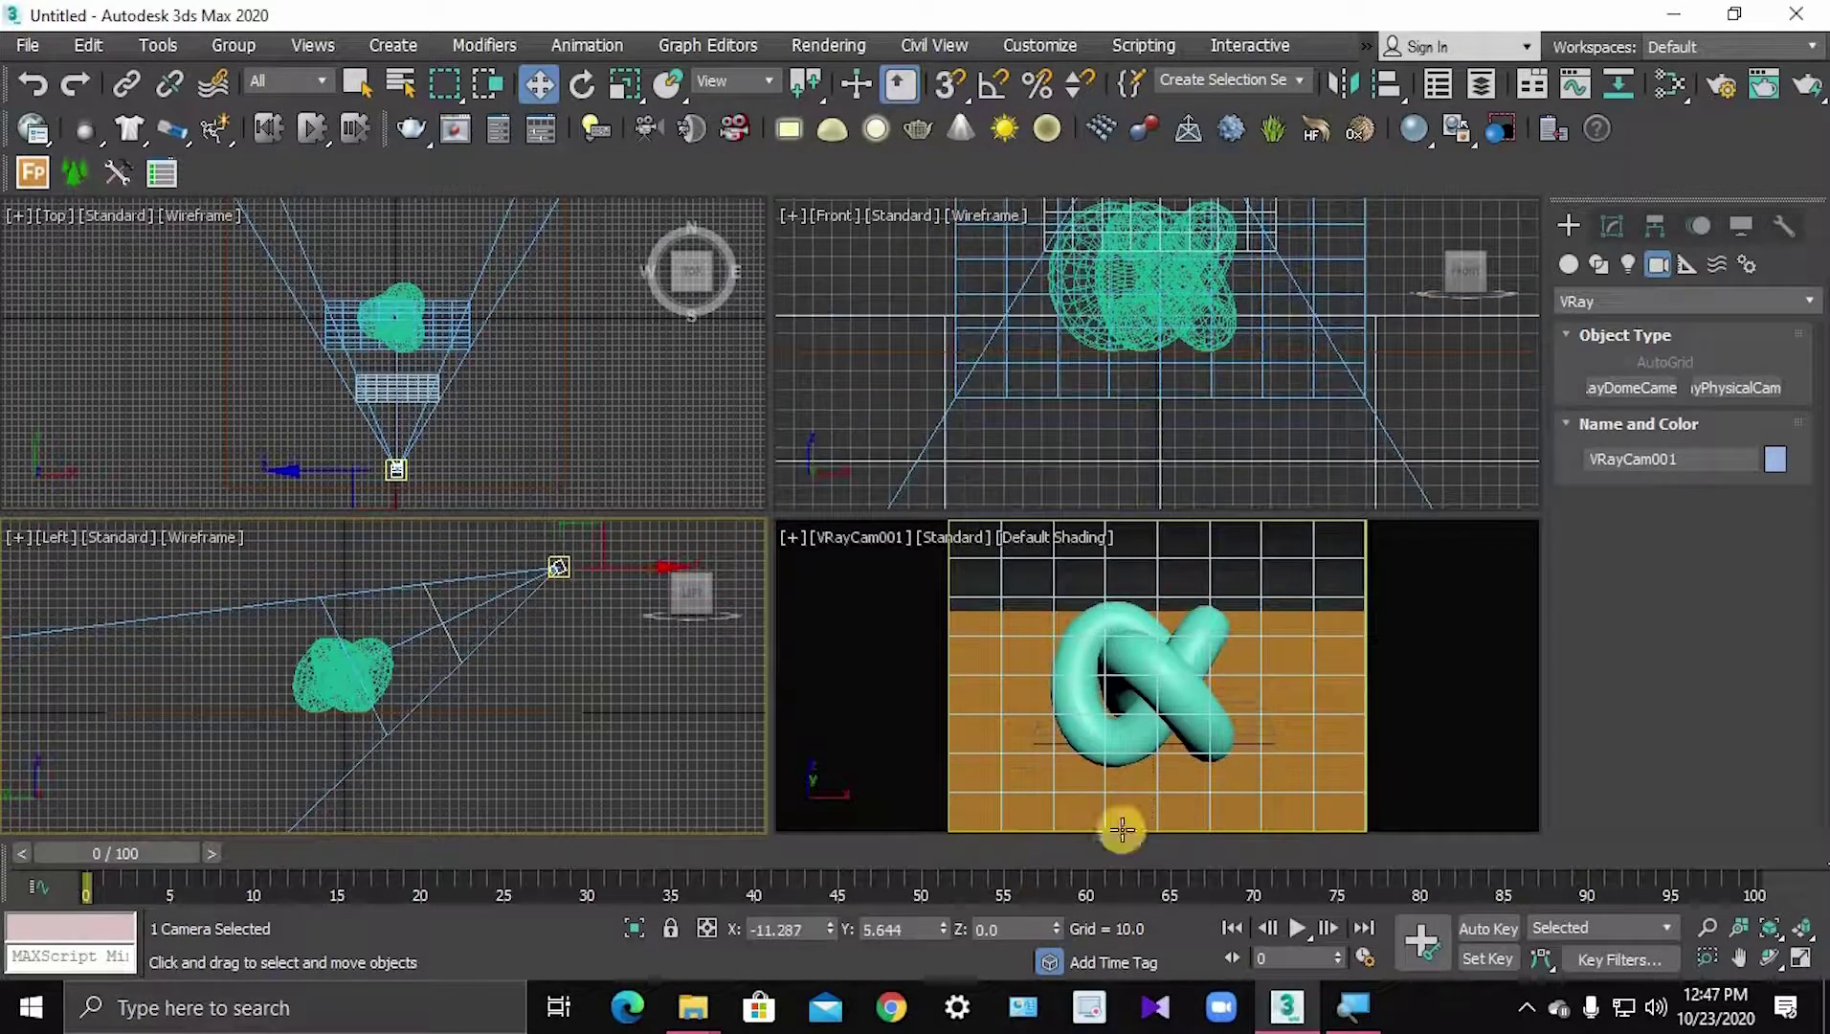
{"action": "middle_click_drag", "start_coordinate": [1198, 752], "coordinate": [1210, 753]}
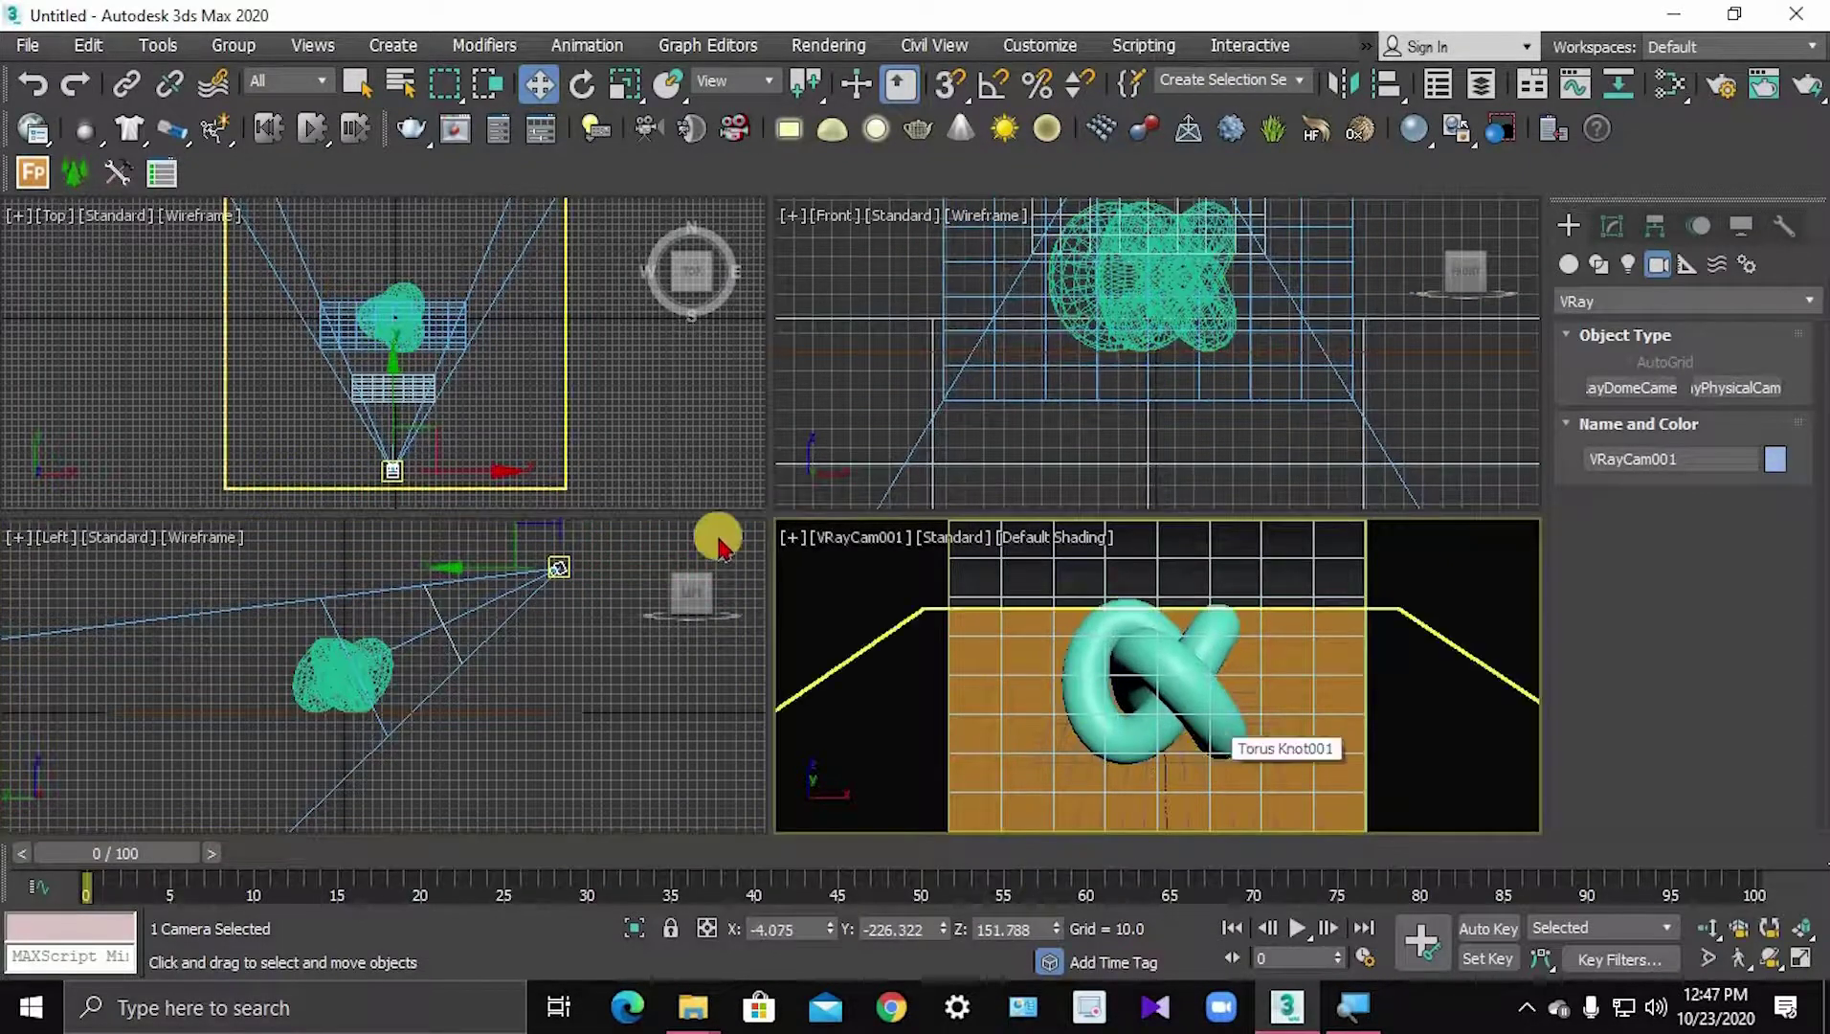
{"action": "scroll", "coordinate": [406, 305], "scroll_direction": "up", "scroll_amount": 3}
- With the torus knot selected, add VRayMtl node Material #25 in the Slate Material Editor
{"action": "left_click", "coordinate": [406, 285]}
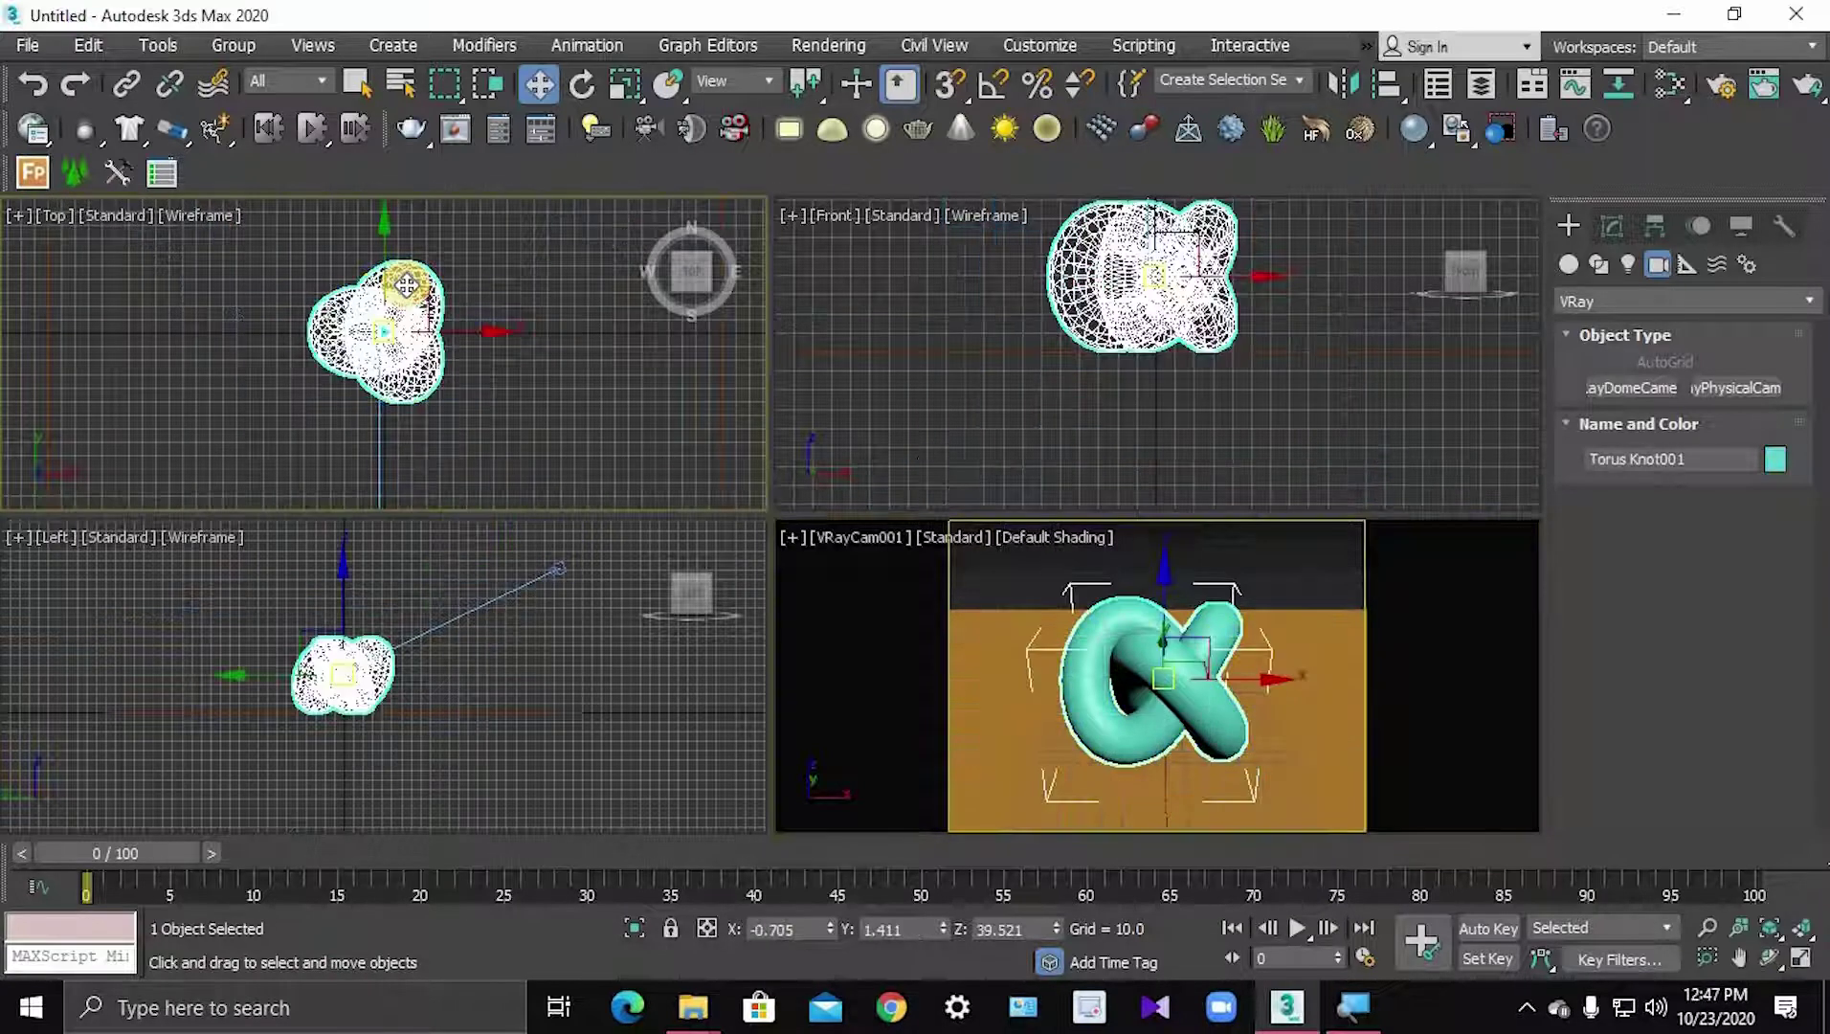
{"action": "key", "text": "m"}
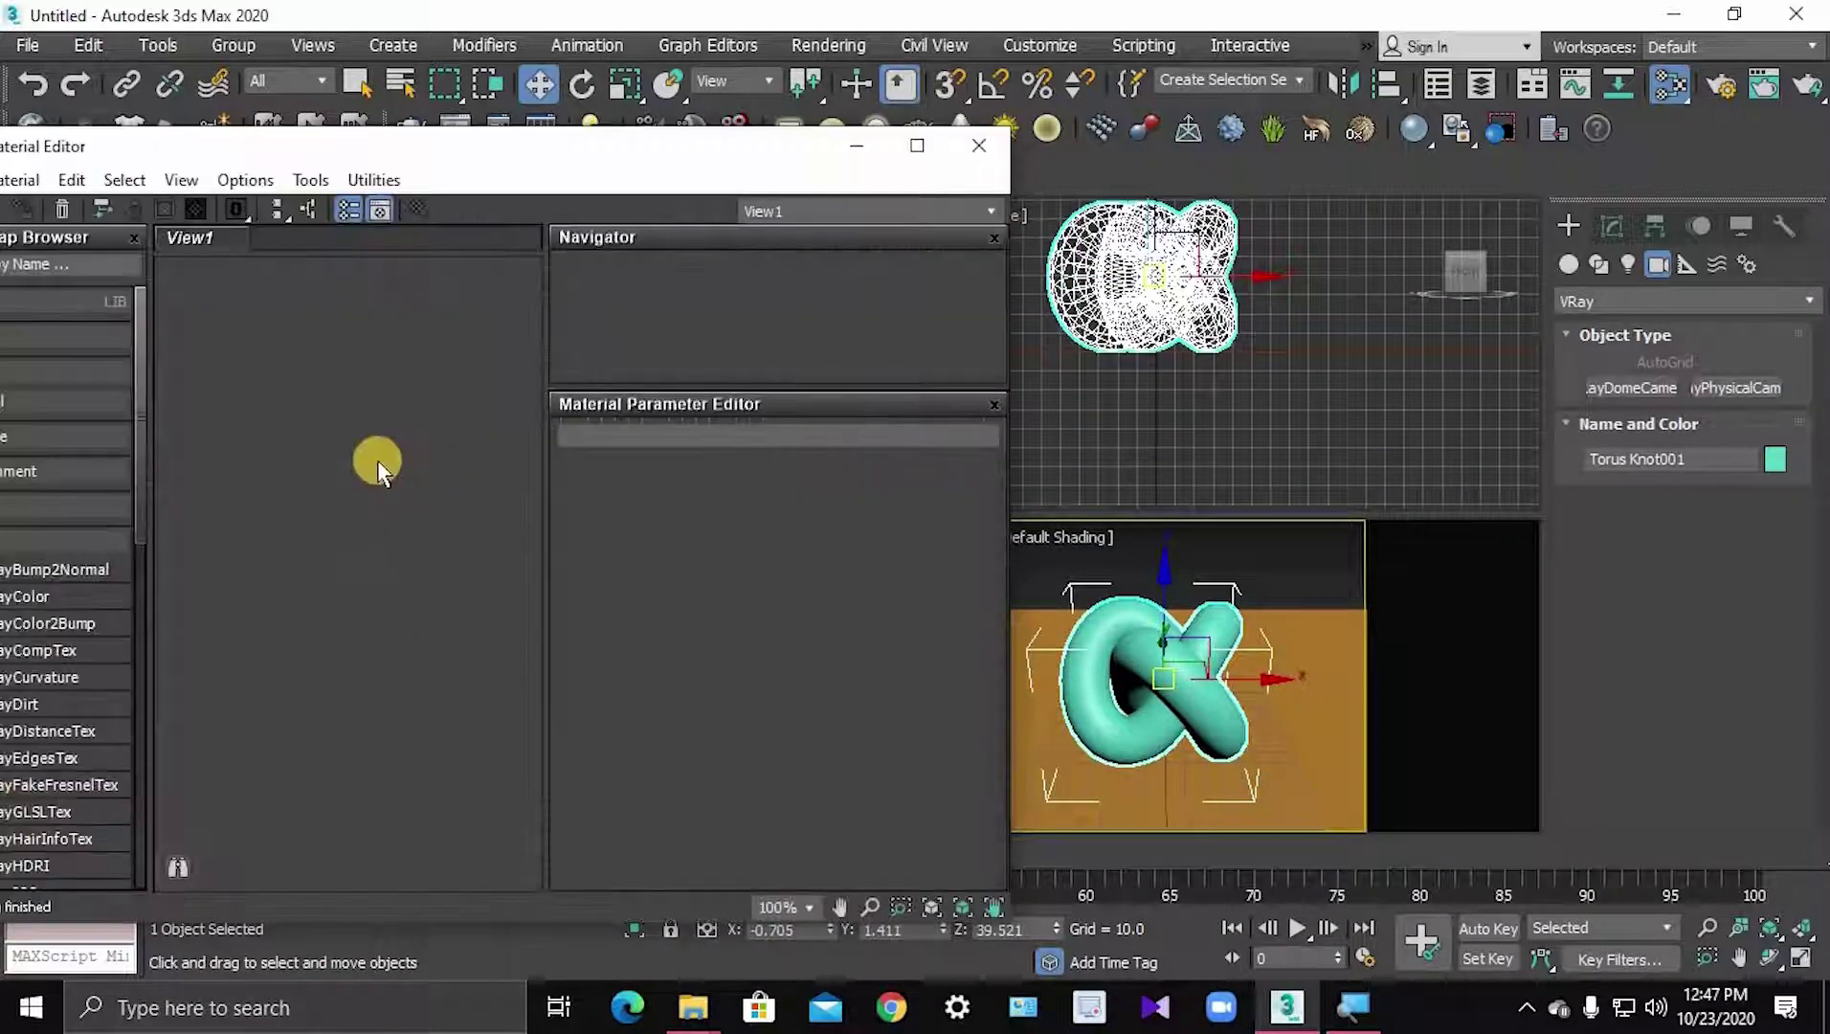
{"action": "left_click_drag", "start_coordinate": [512, 165], "coordinate": [671, 156]}
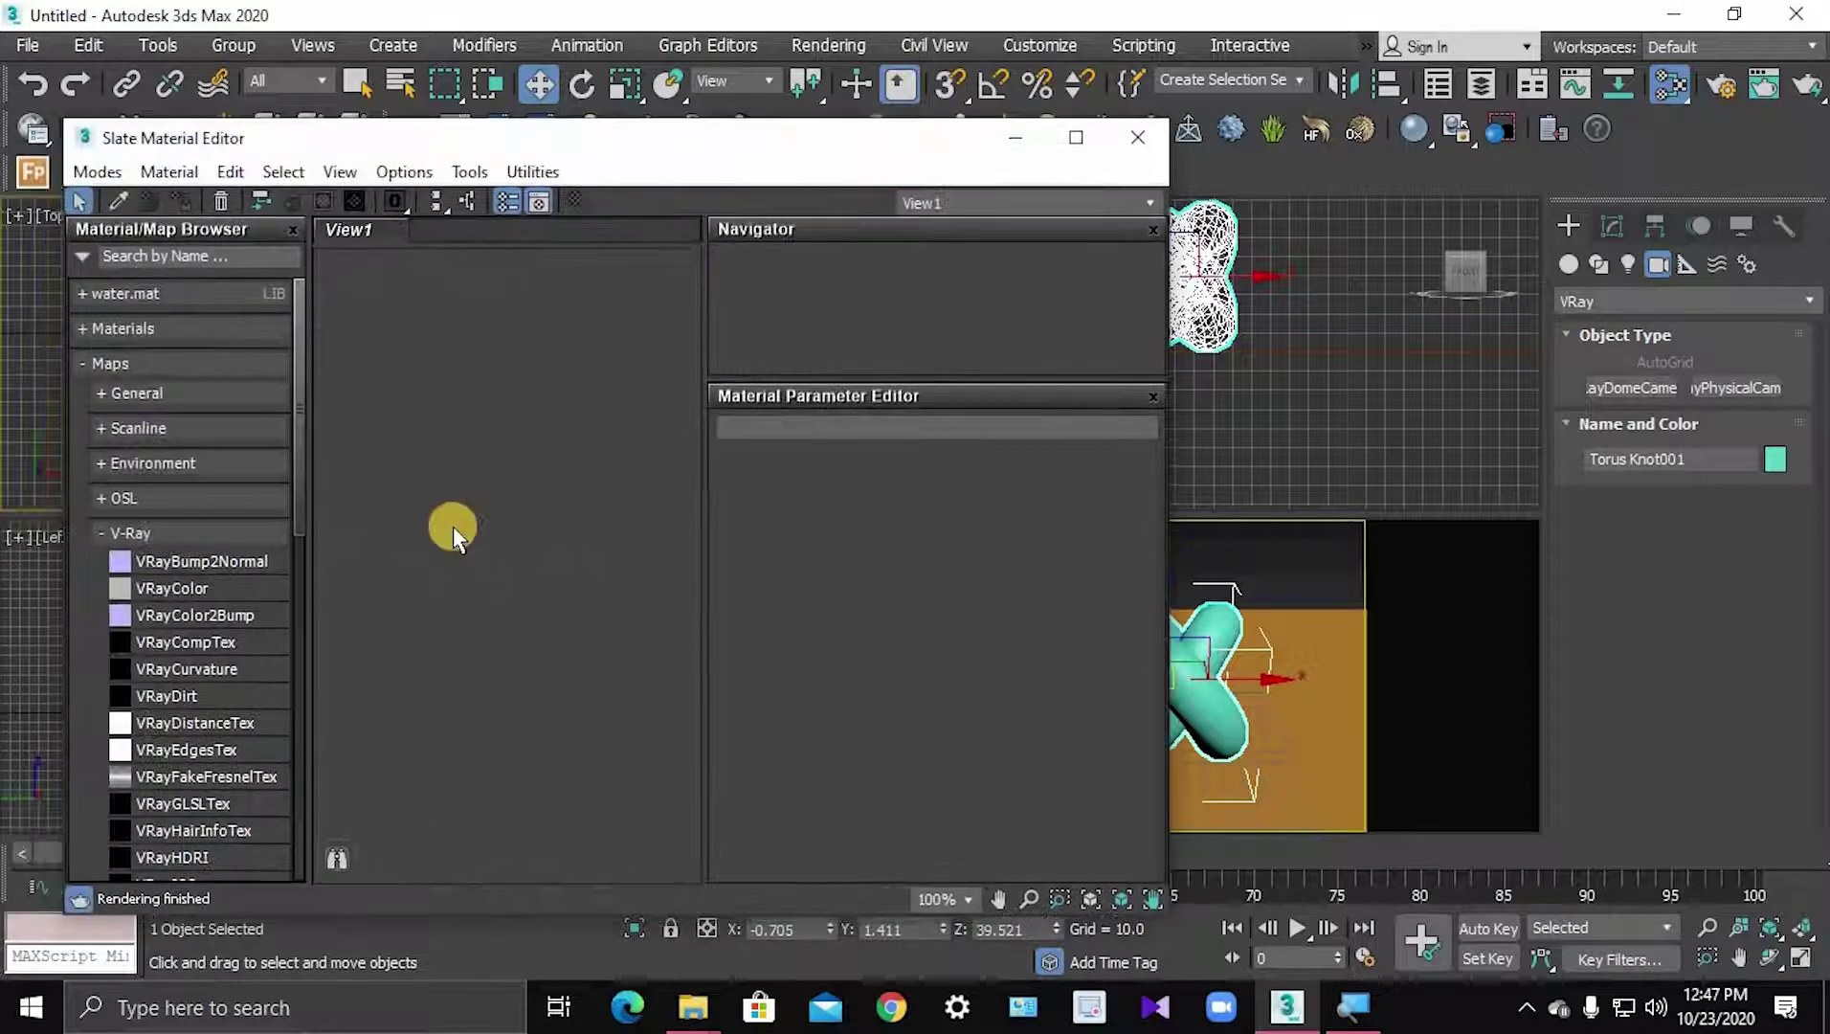
{"action": "right_click", "coordinate": [454, 527]}
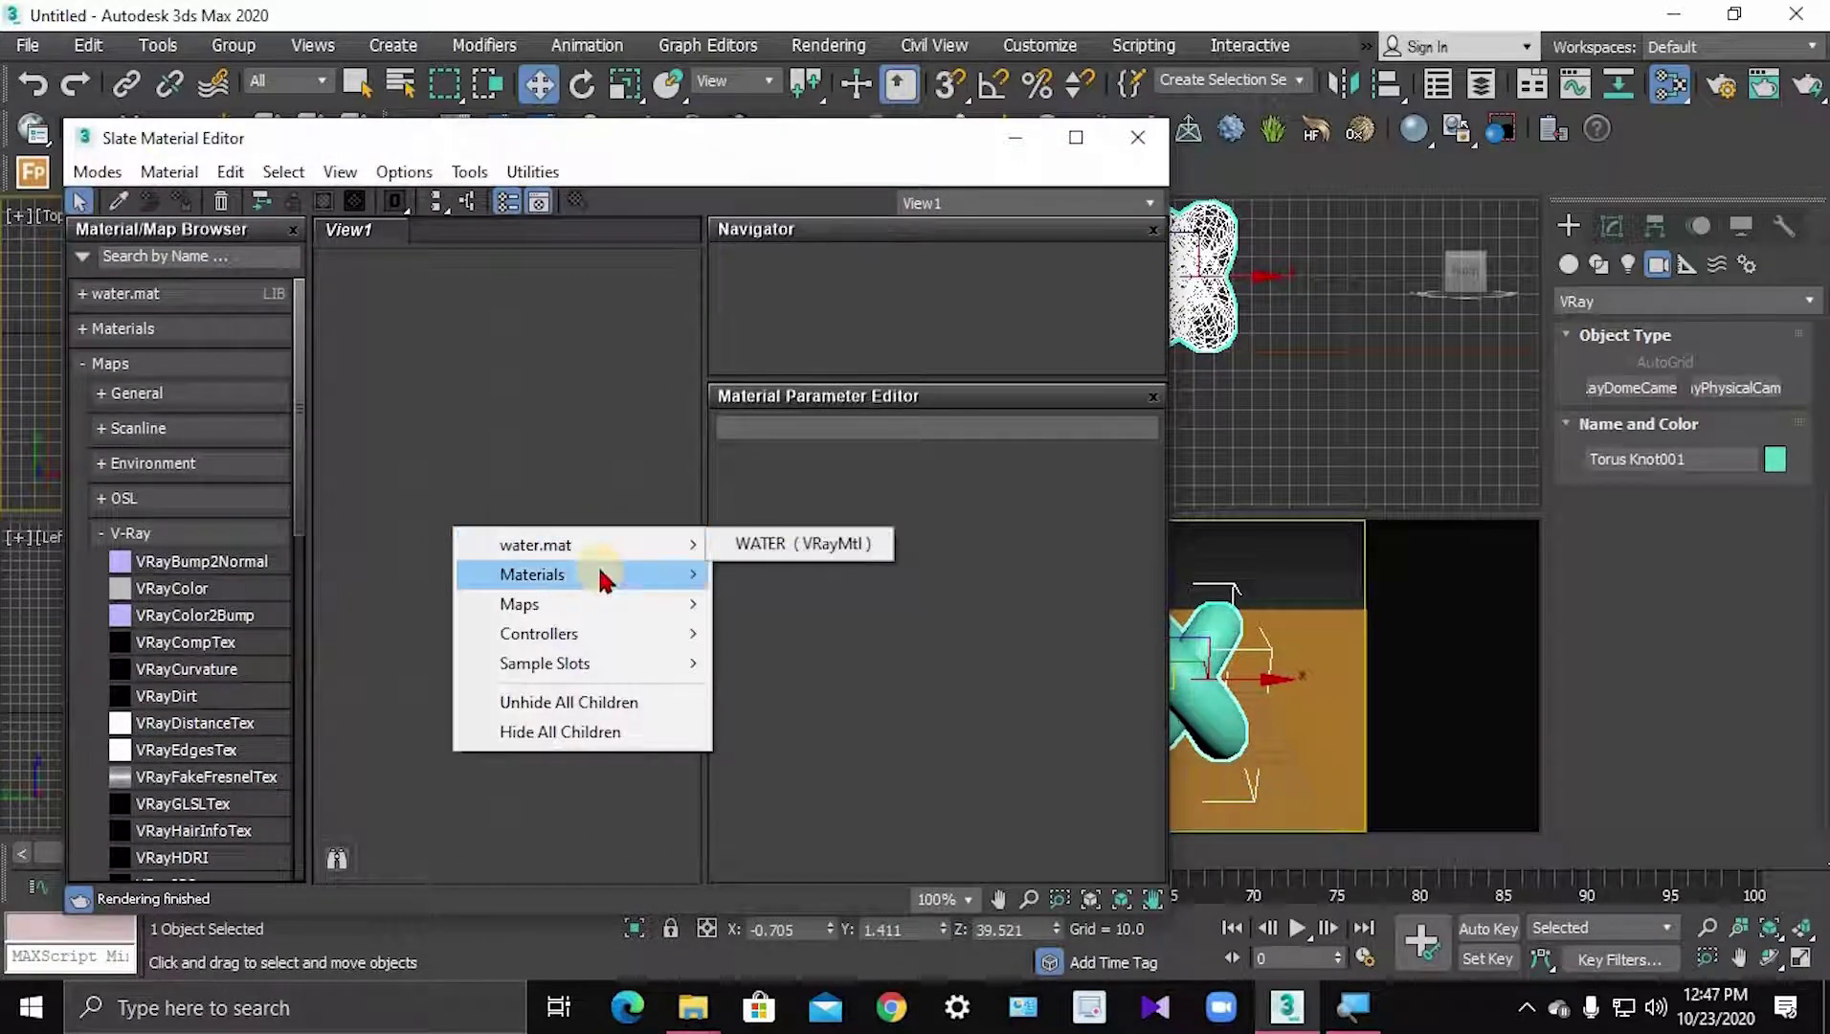
{"action": "mouse_move", "coordinate": [532, 573]}
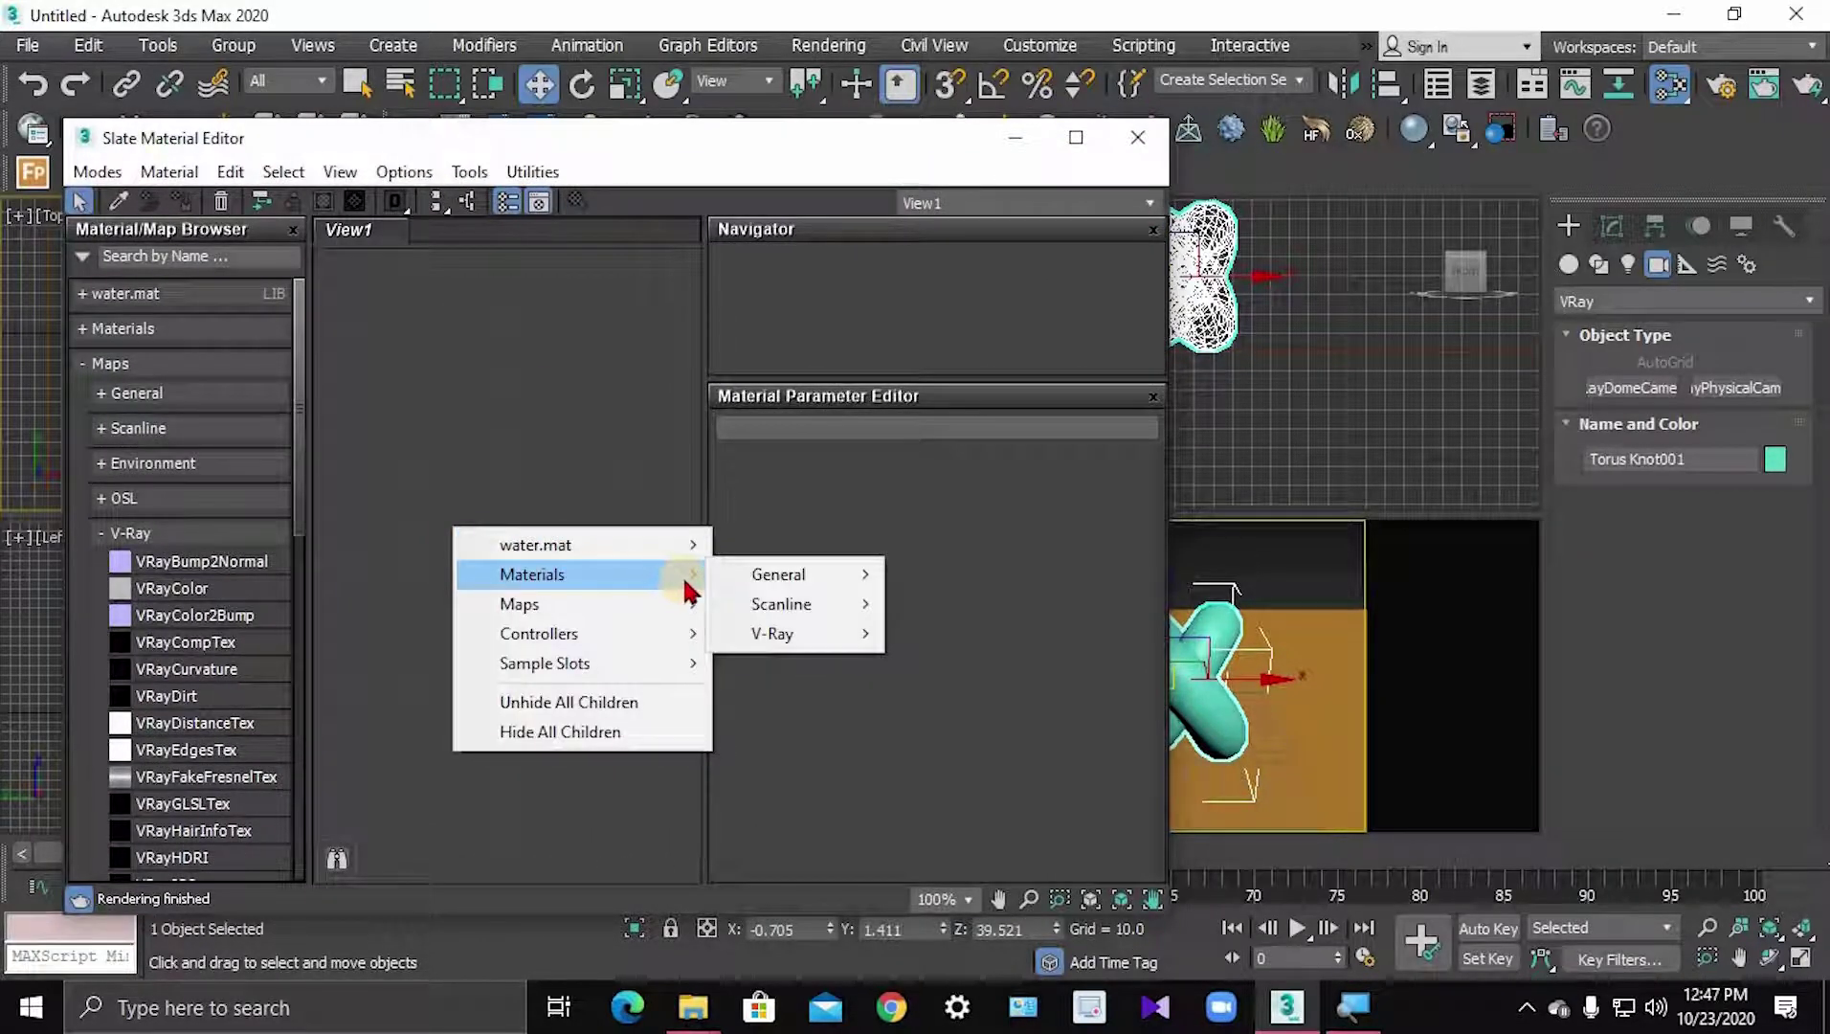
{"action": "mouse_move", "coordinate": [773, 634]}
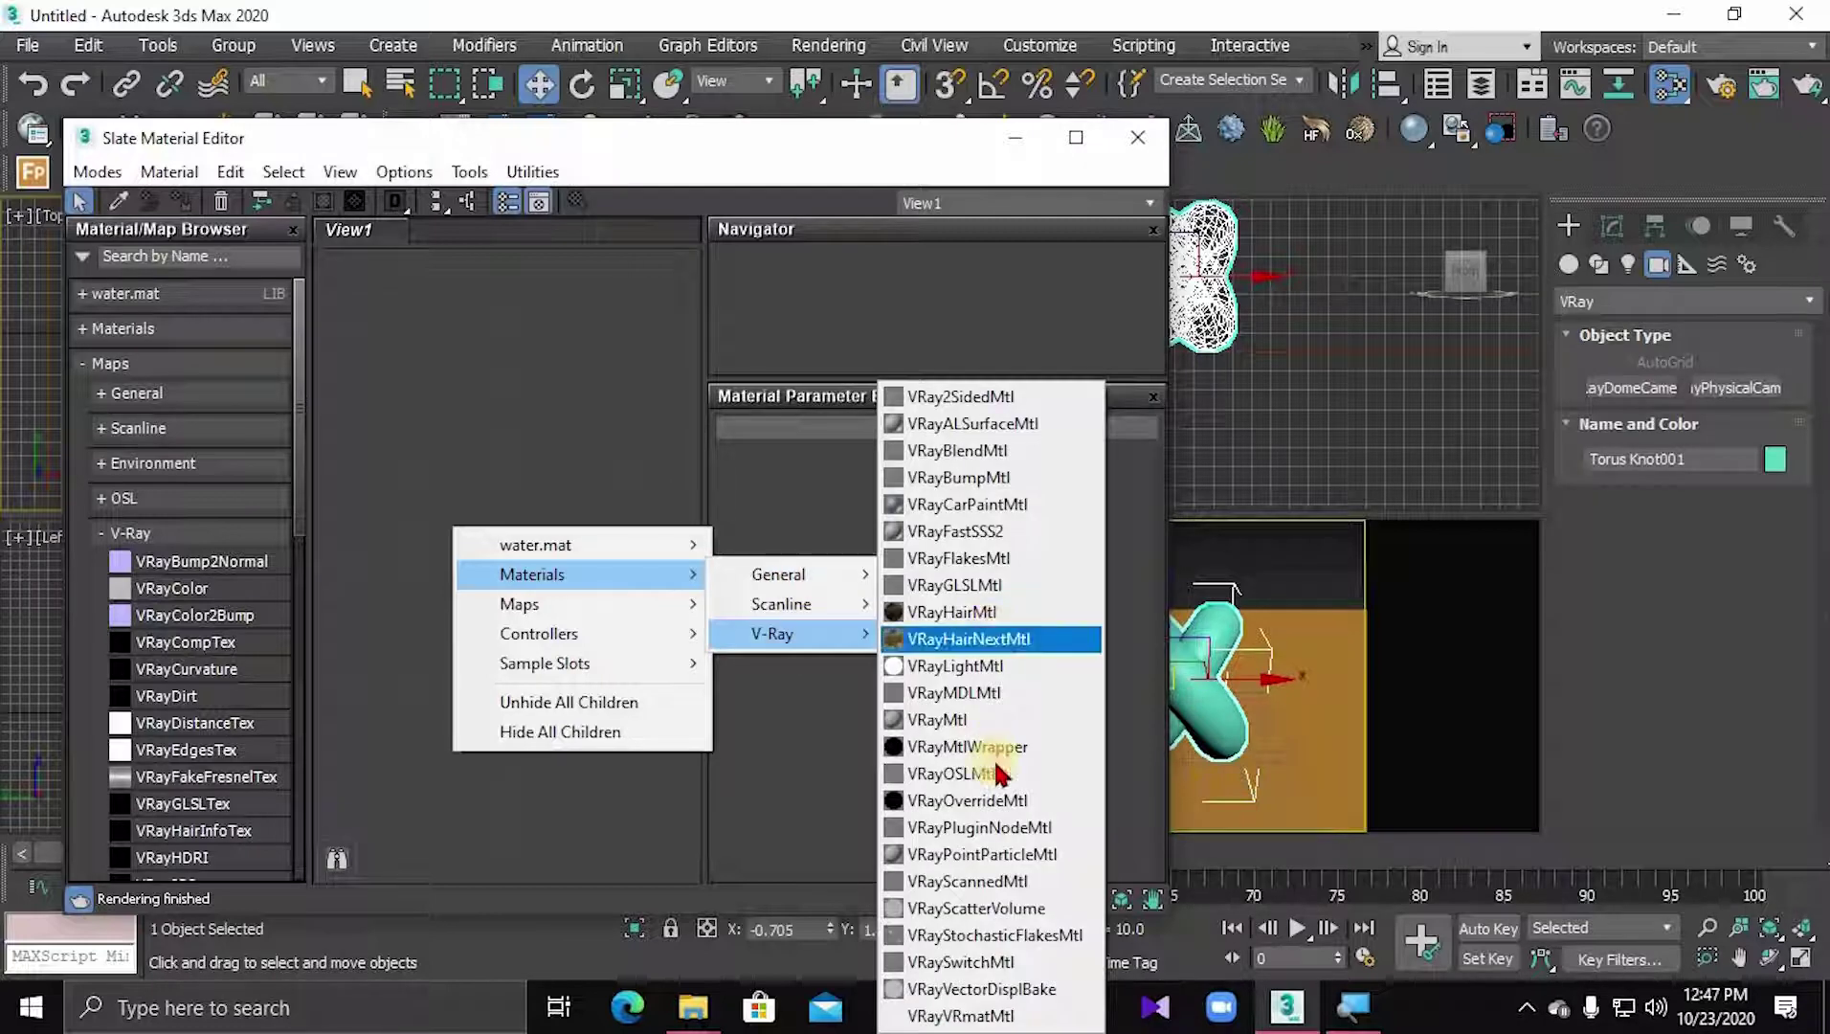
{"action": "left_click", "coordinate": [952, 719]}
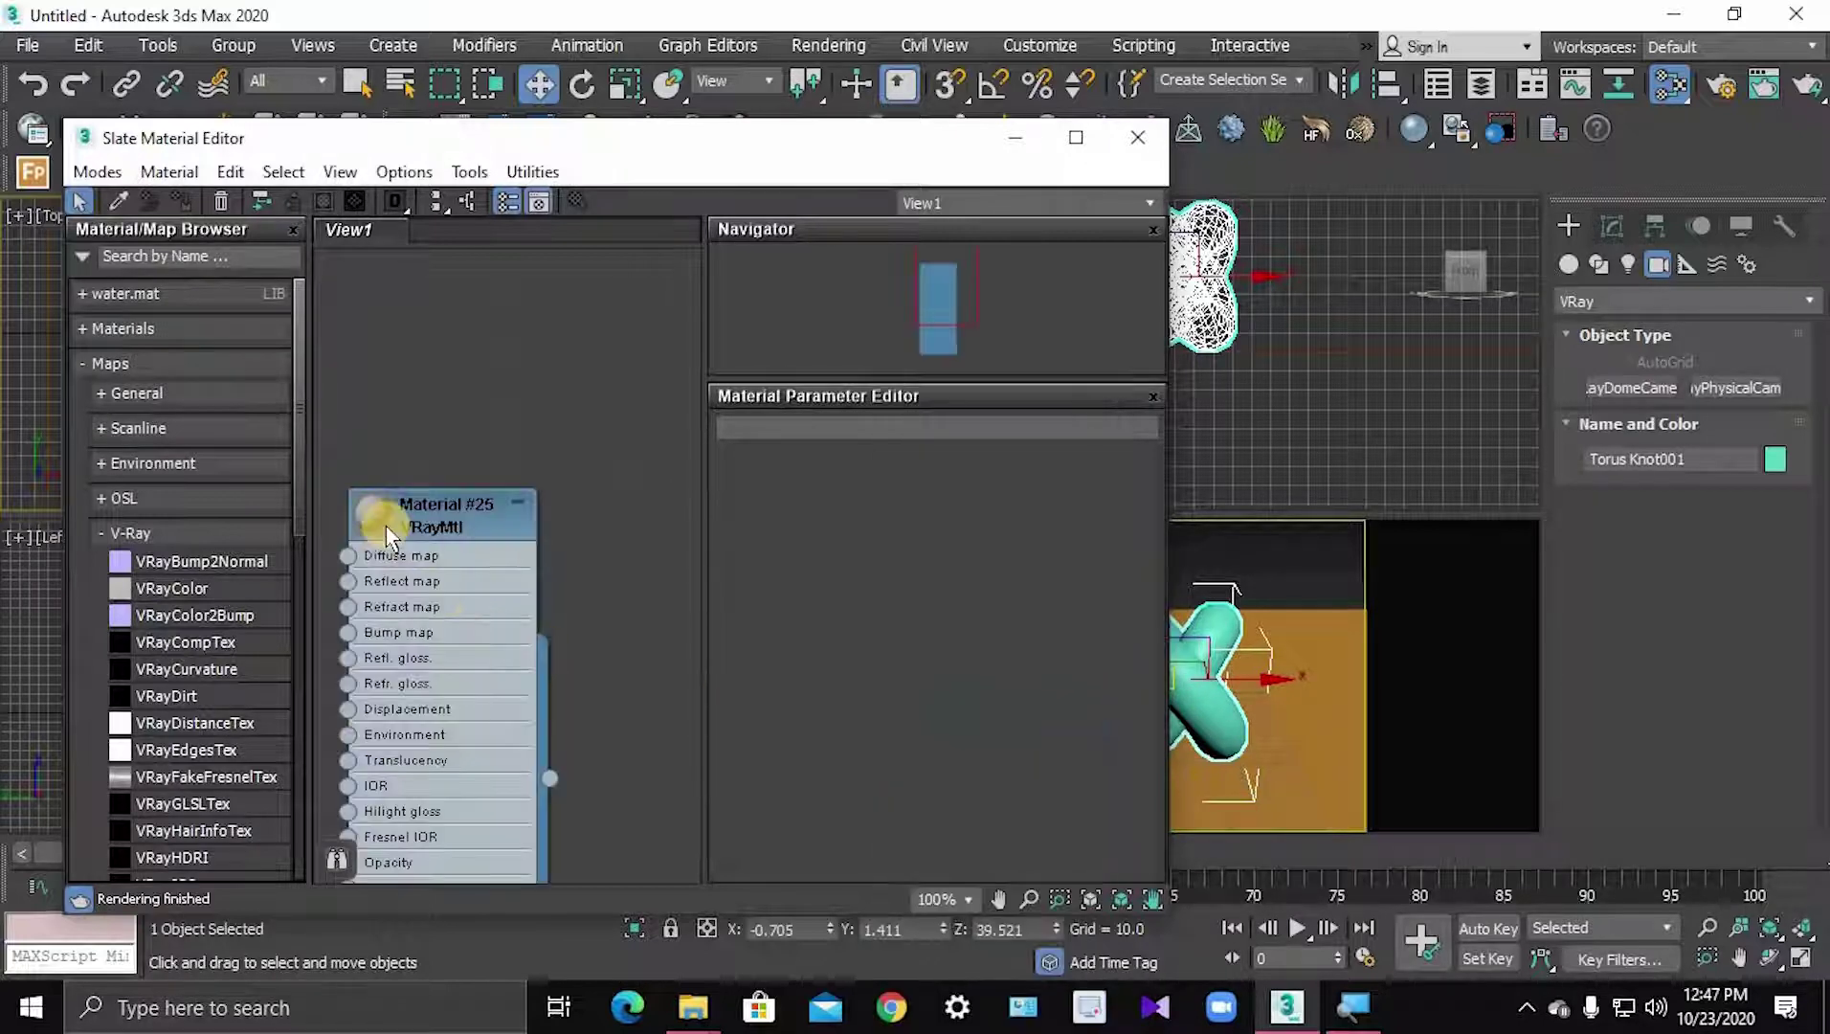
{"action": "double_click", "coordinate": [457, 522]}
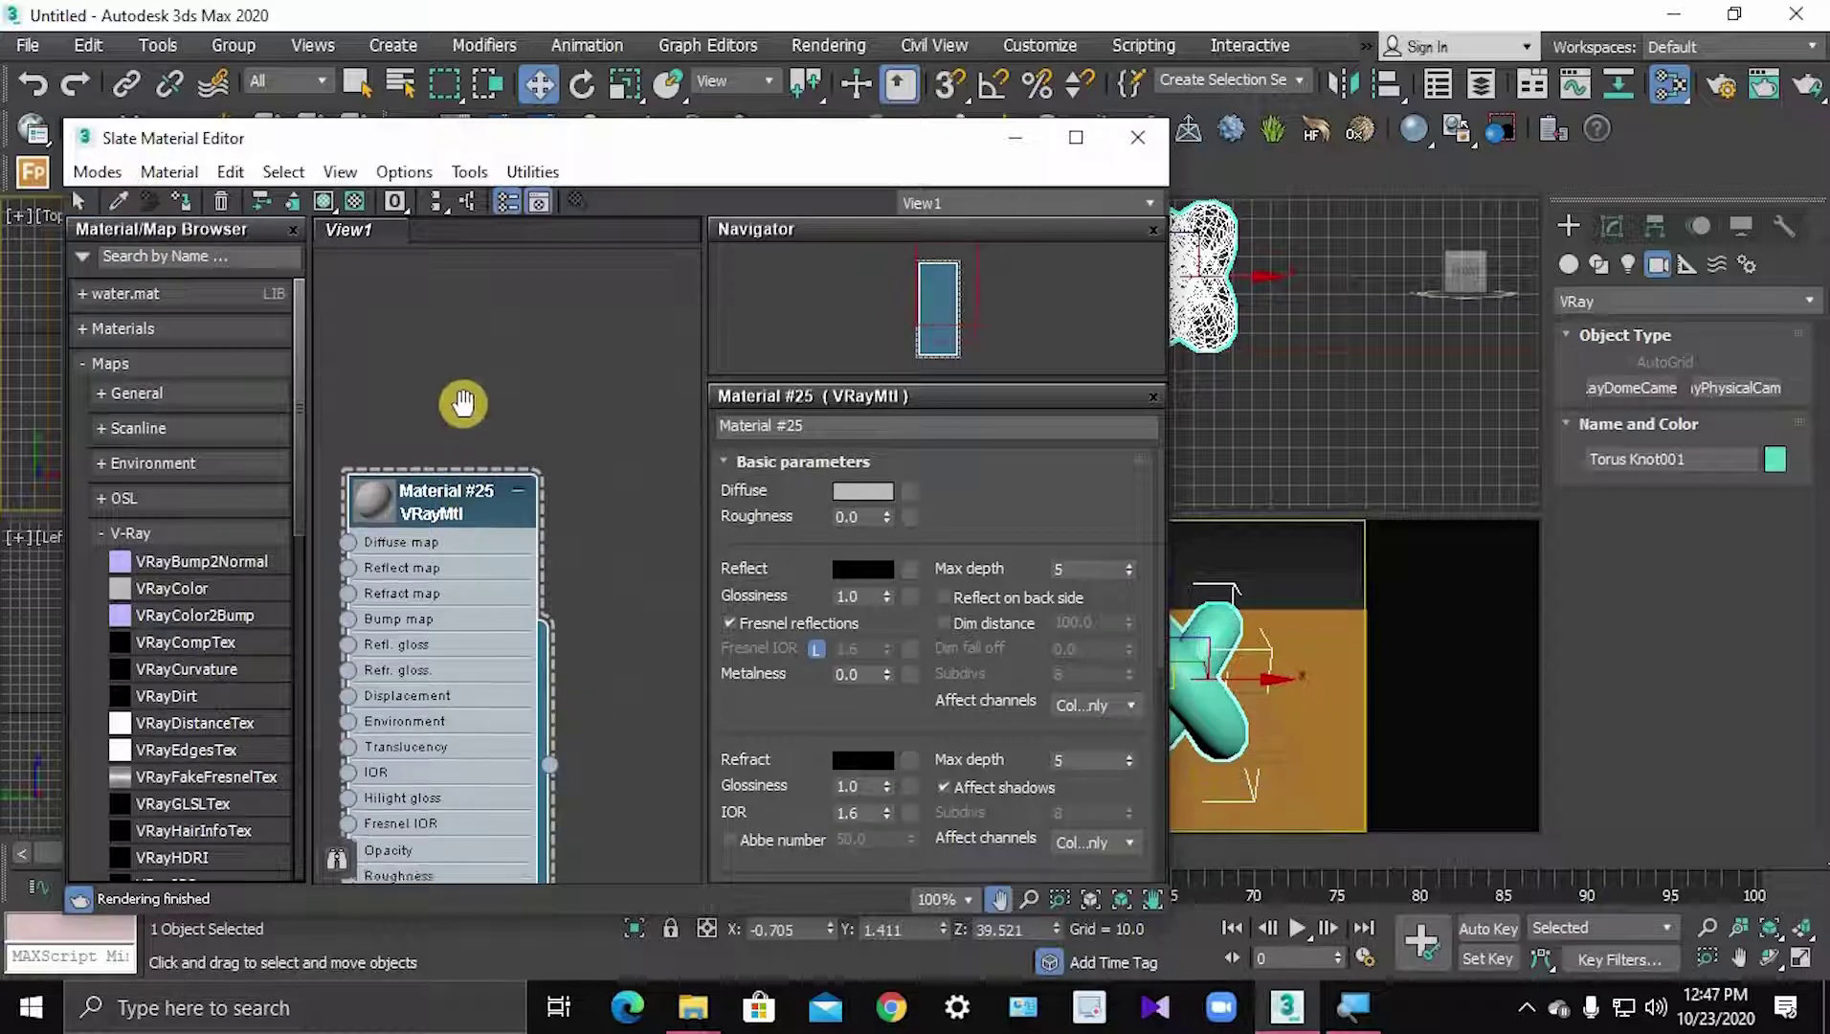
{"action": "left_click_drag", "start_coordinate": [458, 522], "coordinate": [462, 407]}
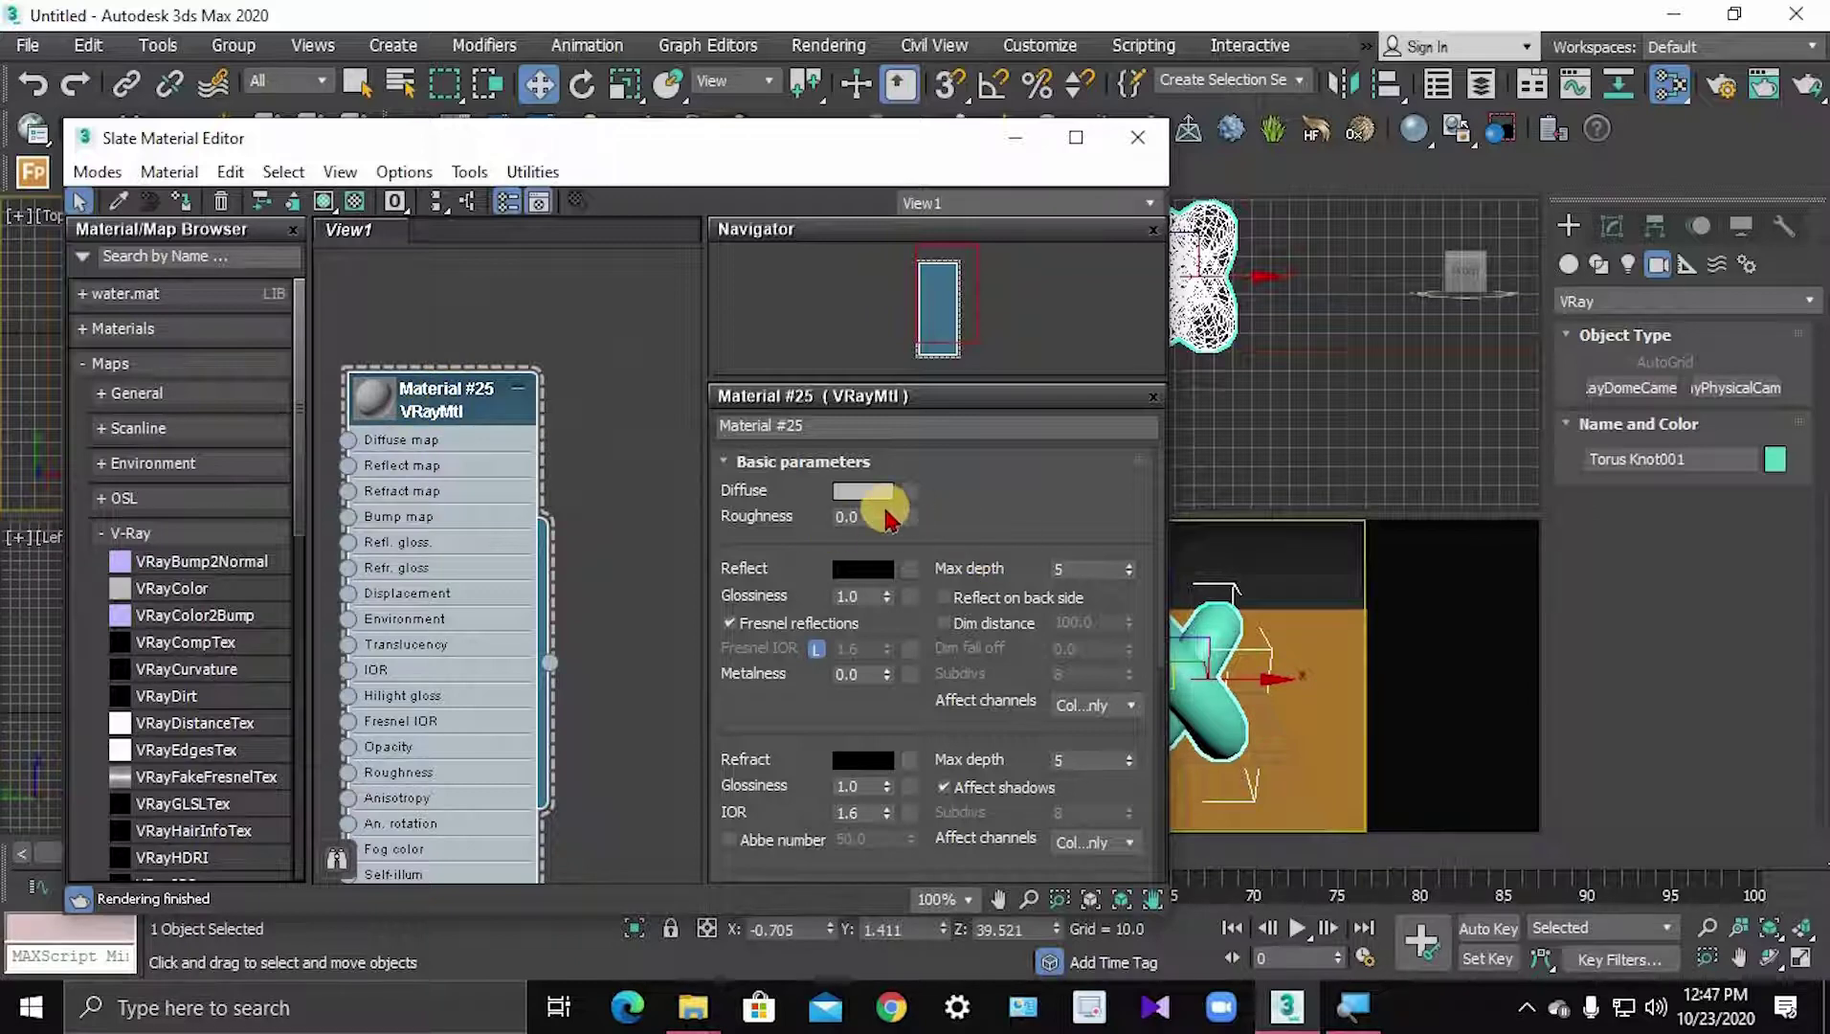
- Set Material #25 diffuse to near black, reflection to 100 and refraction to 240
{"action": "left_click", "coordinate": [852, 493]}
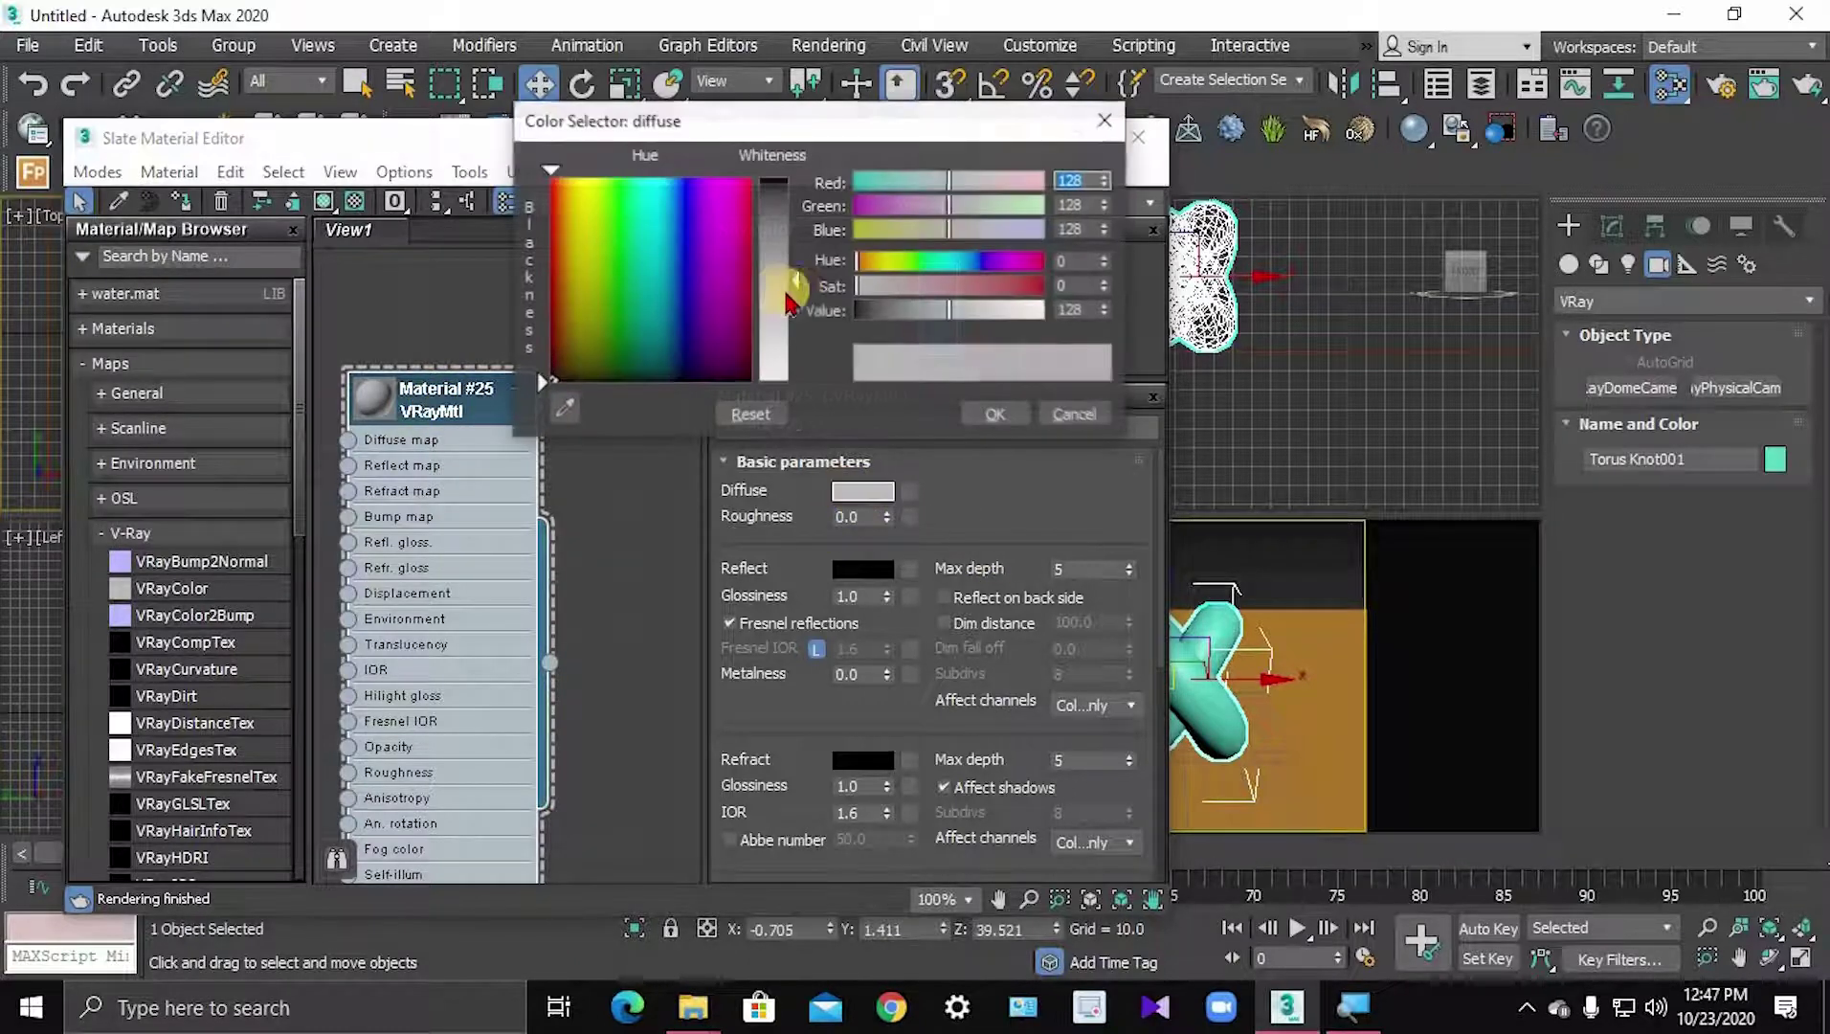
{"action": "left_click_drag", "start_coordinate": [788, 286], "coordinate": [807, 184]}
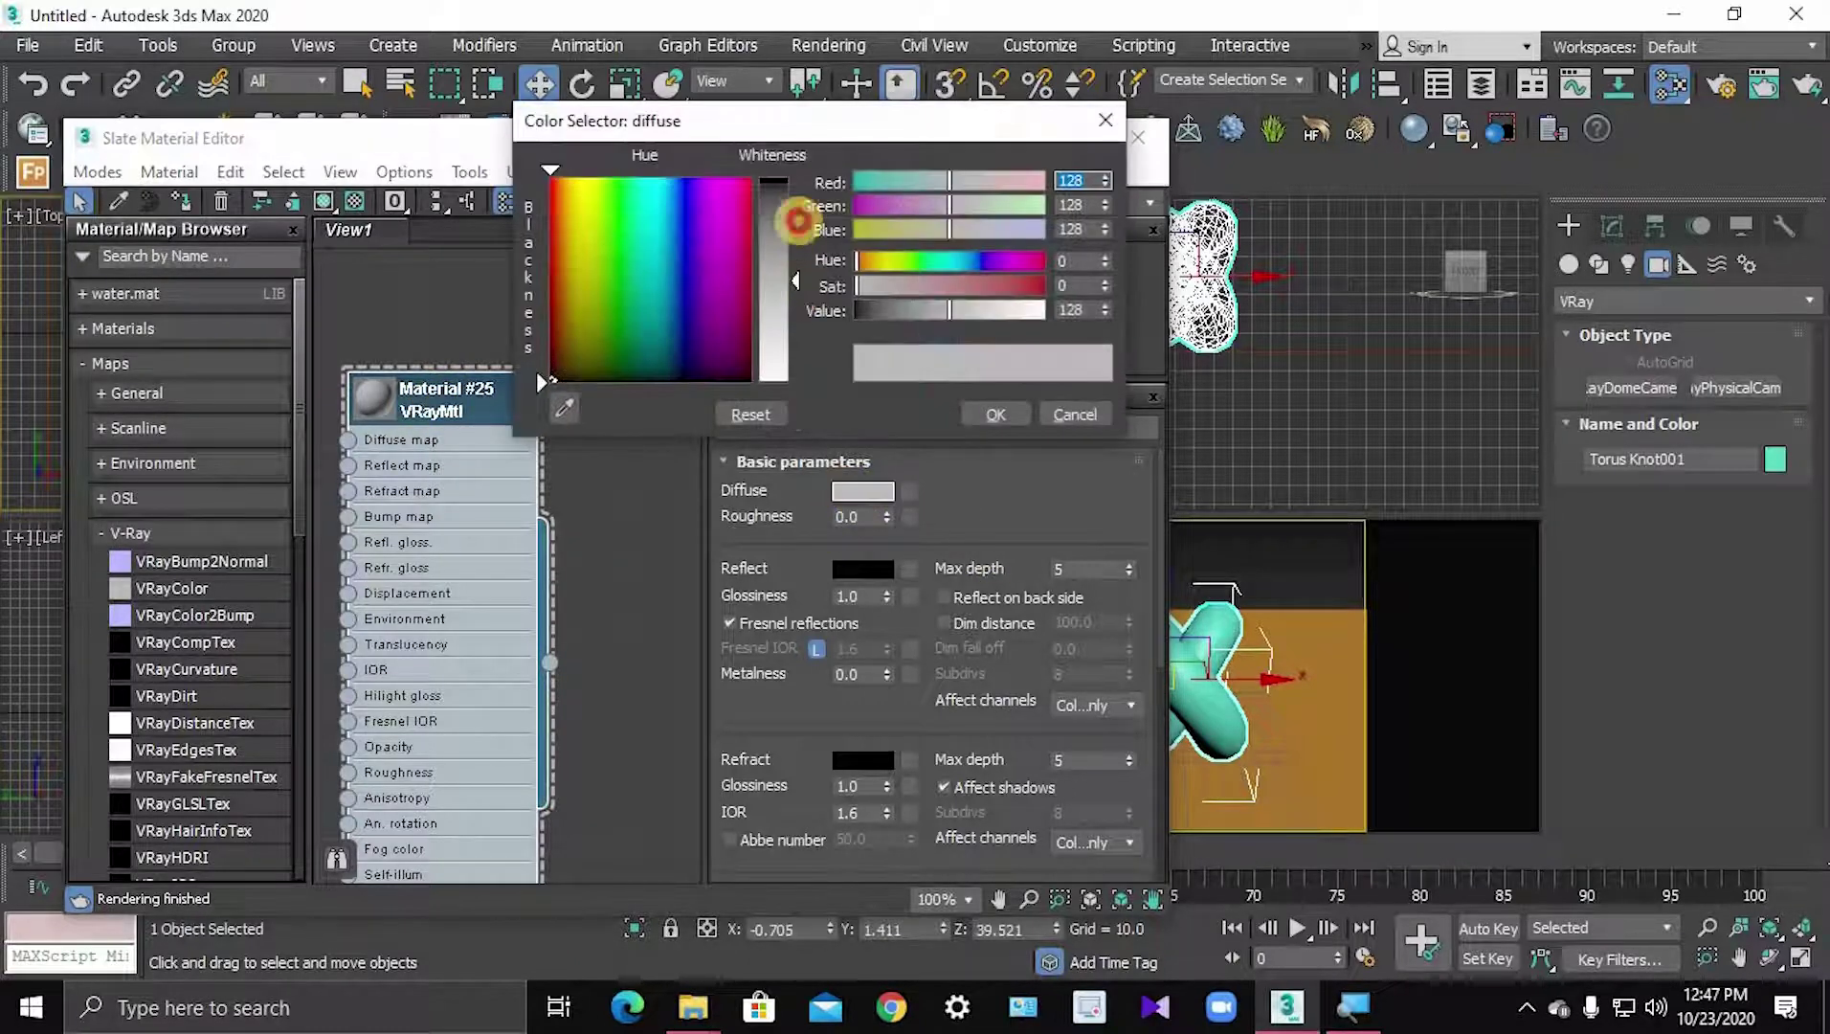
{"action": "left_click", "coordinate": [996, 414]}
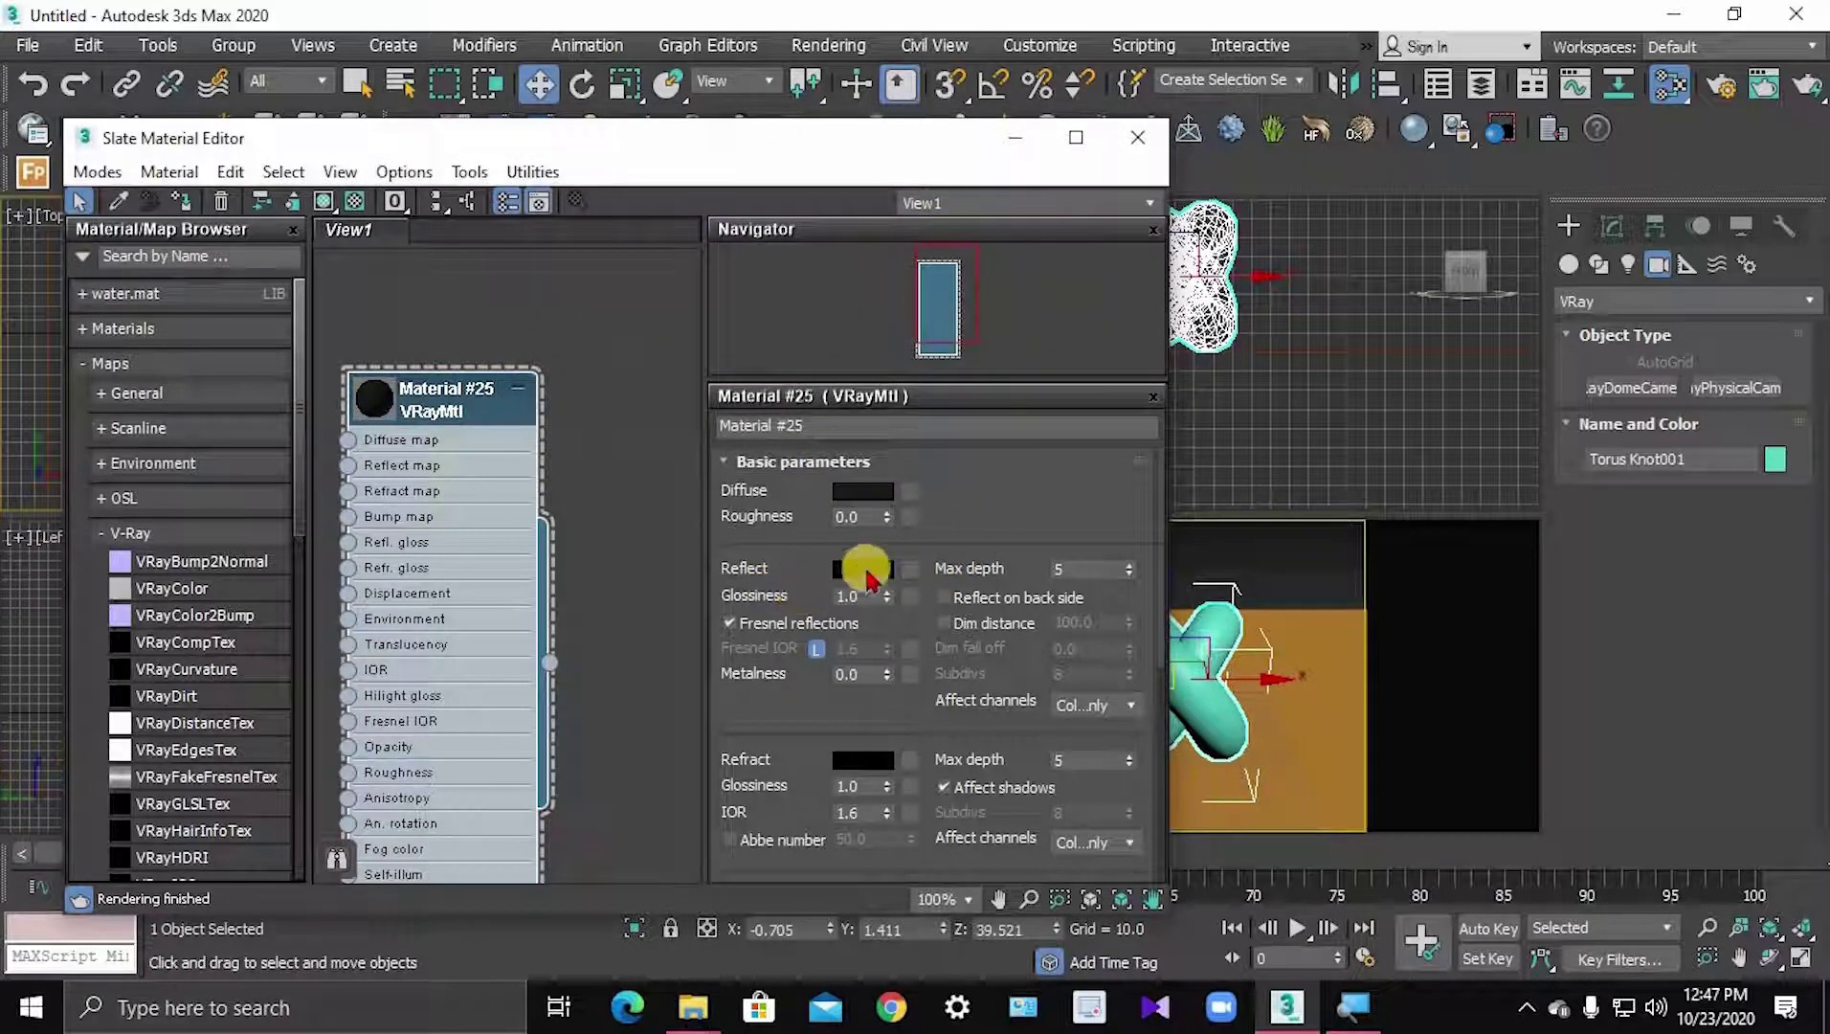
{"action": "left_click", "coordinate": [874, 571]}
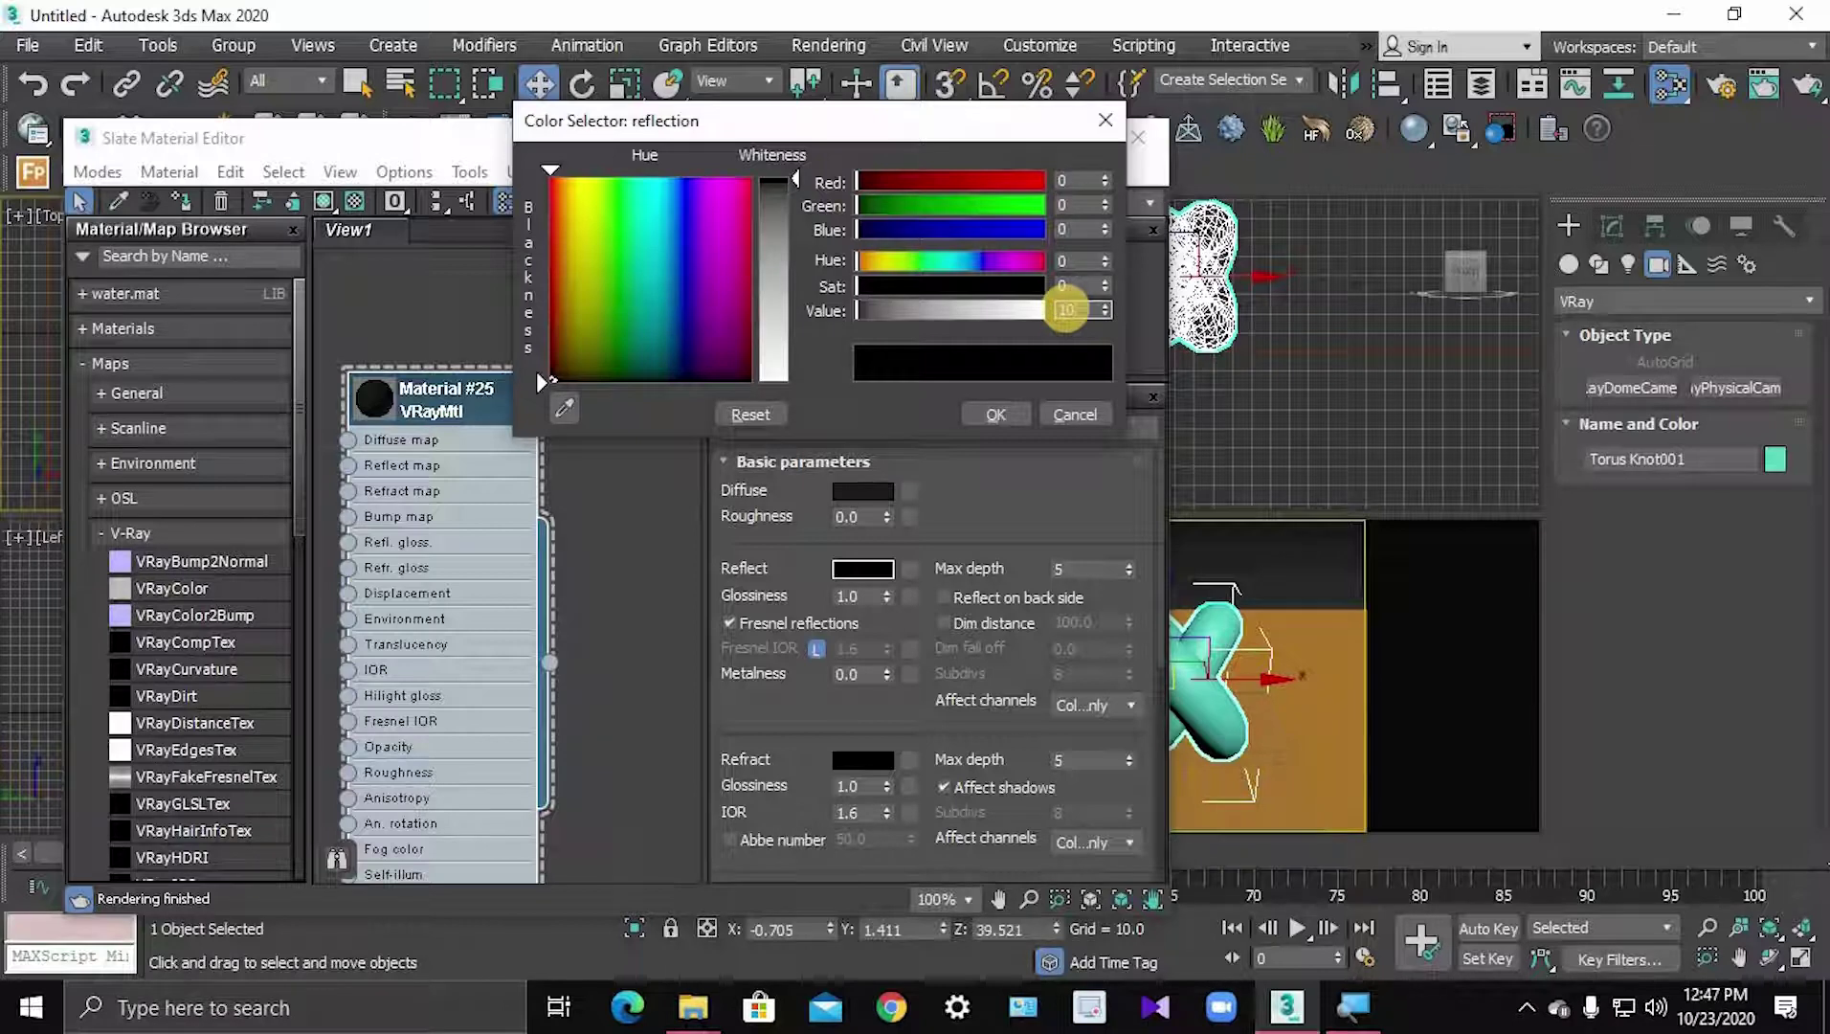
{"action": "type", "text": "0"}
{"action": "key", "text": "Return"}
{"action": "left_click", "coordinate": [1013, 417]}
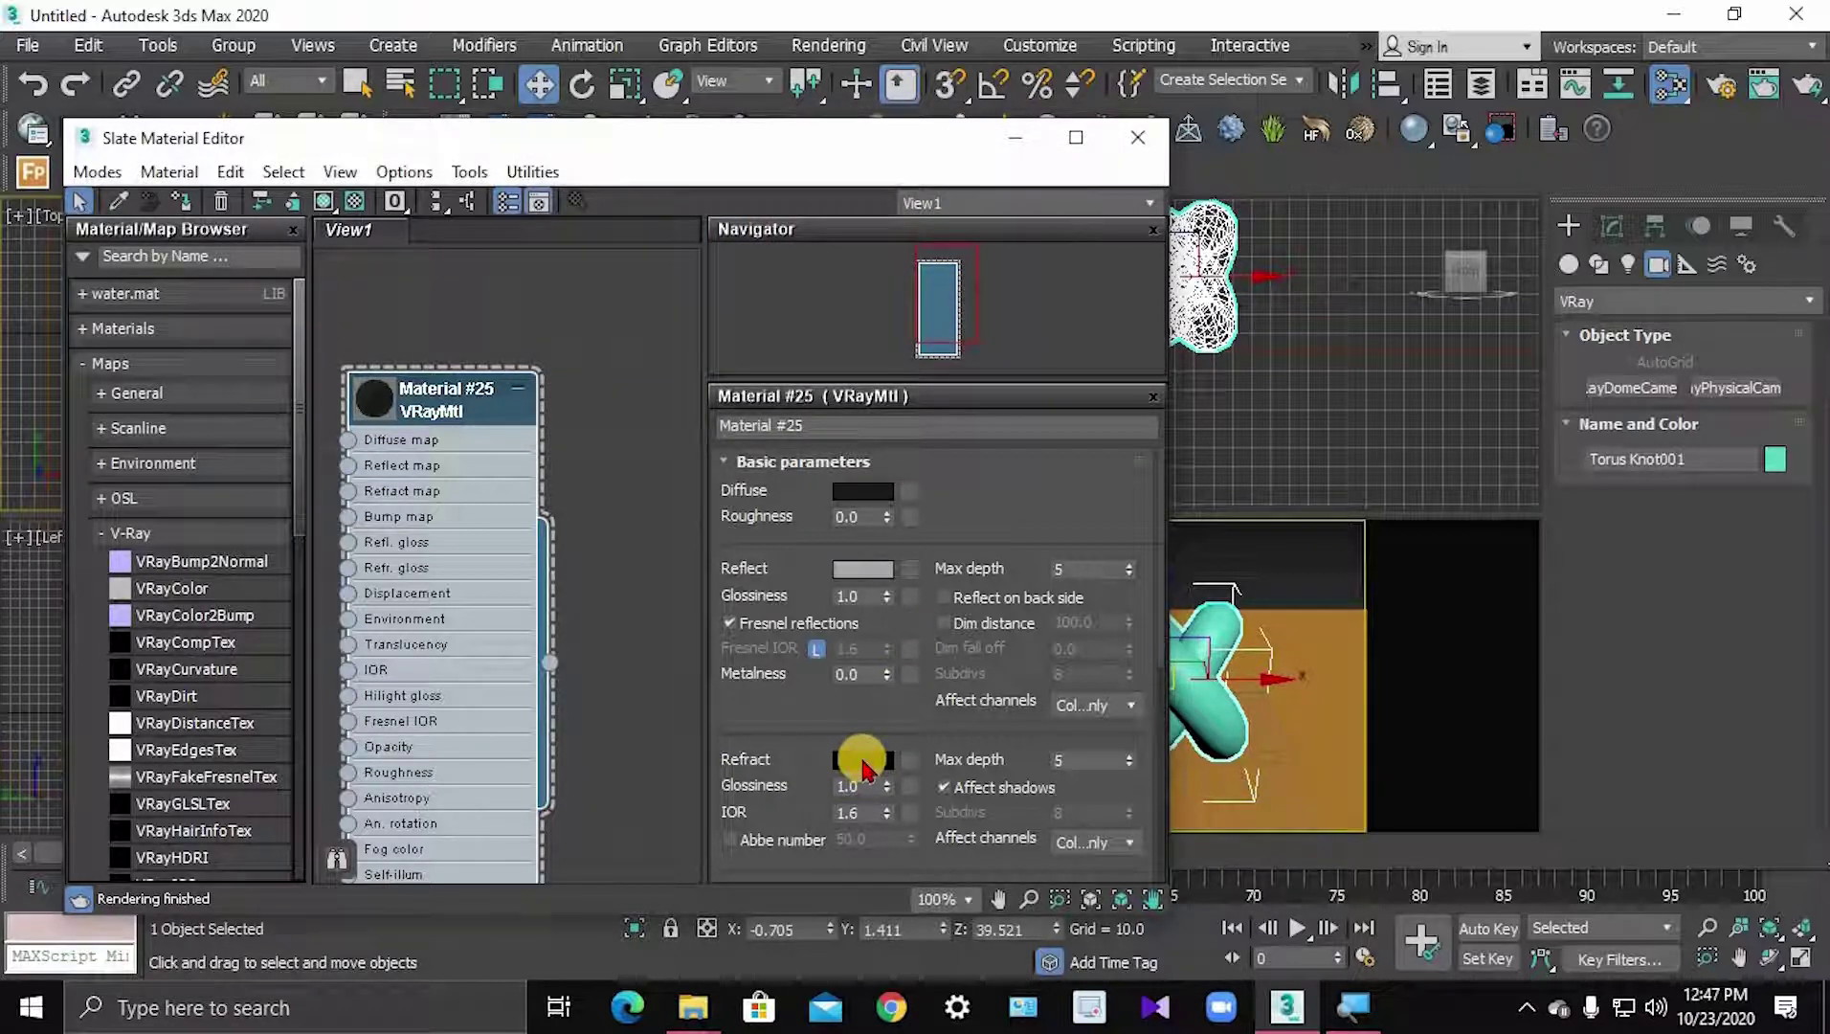
{"action": "left_click", "coordinate": [864, 762]}
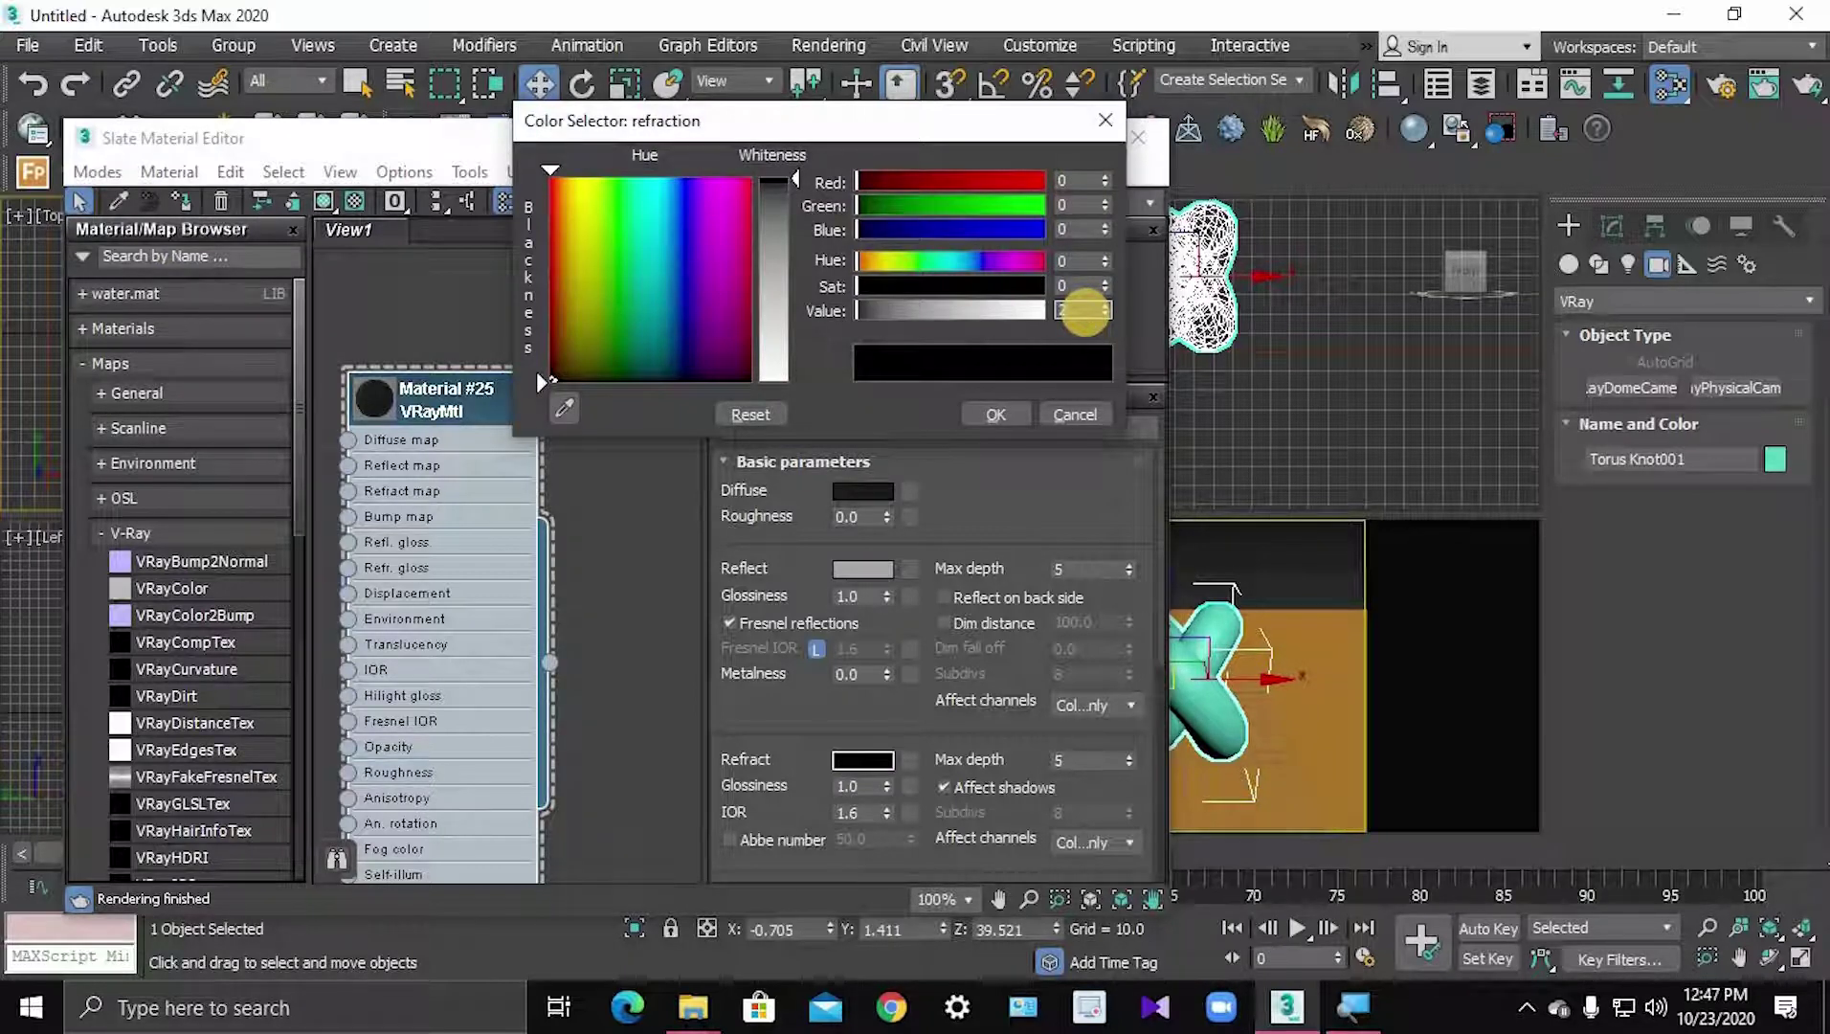
{"action": "key", "text": "Return"}
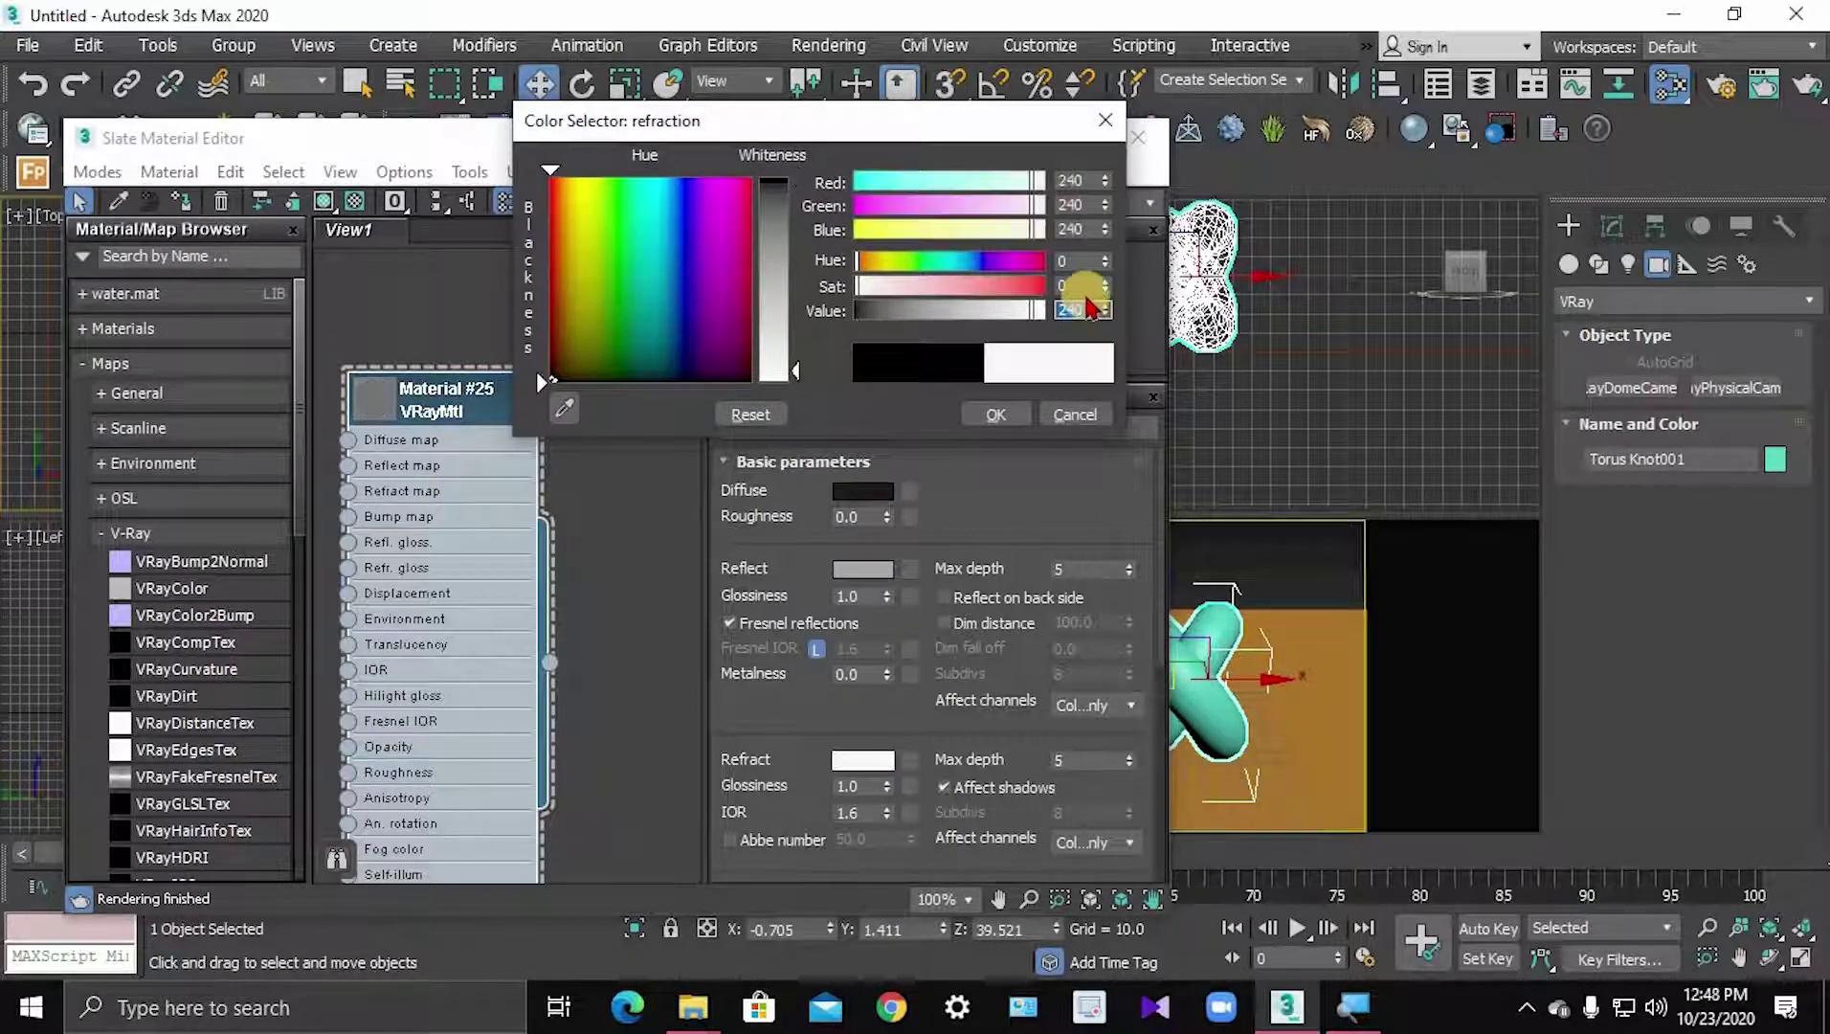
{"action": "left_click", "coordinate": [1012, 417]}
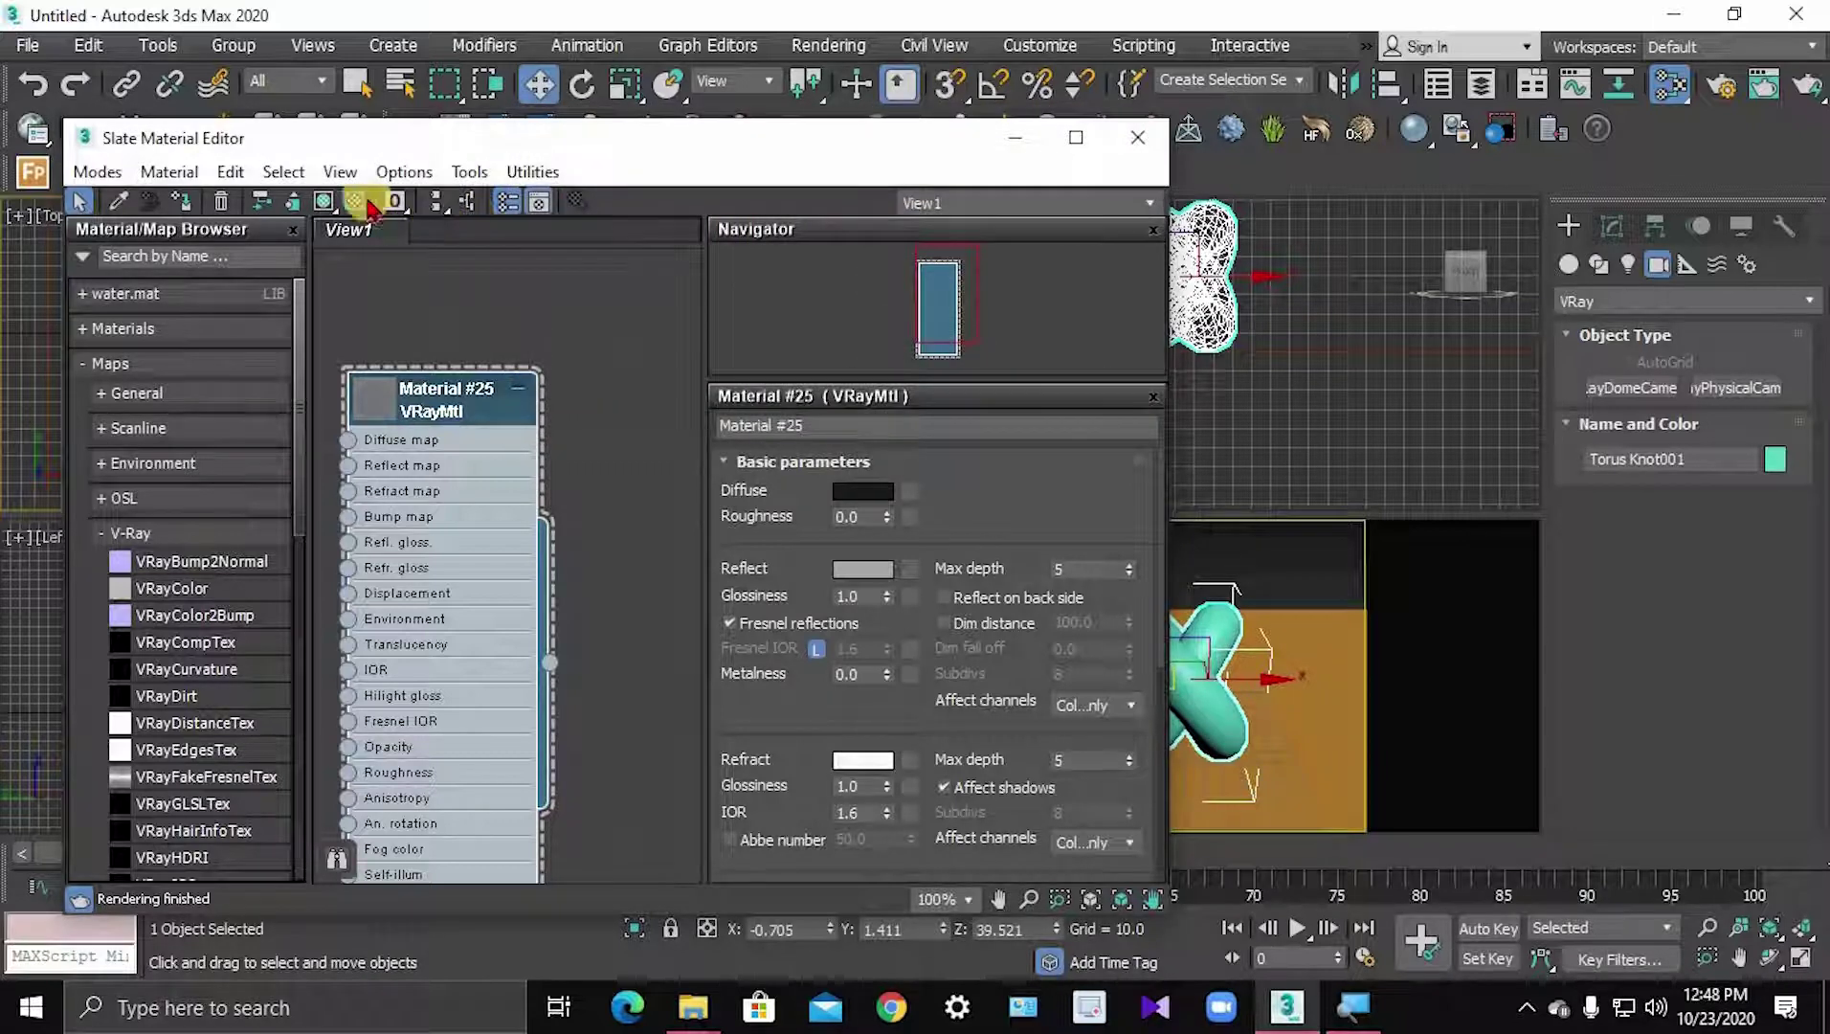
- Show a checker preview background and set the fog colour to blue (18, 0, 255)
{"action": "left_click", "coordinate": [354, 201]}
{"action": "double_click", "coordinate": [375, 396]}
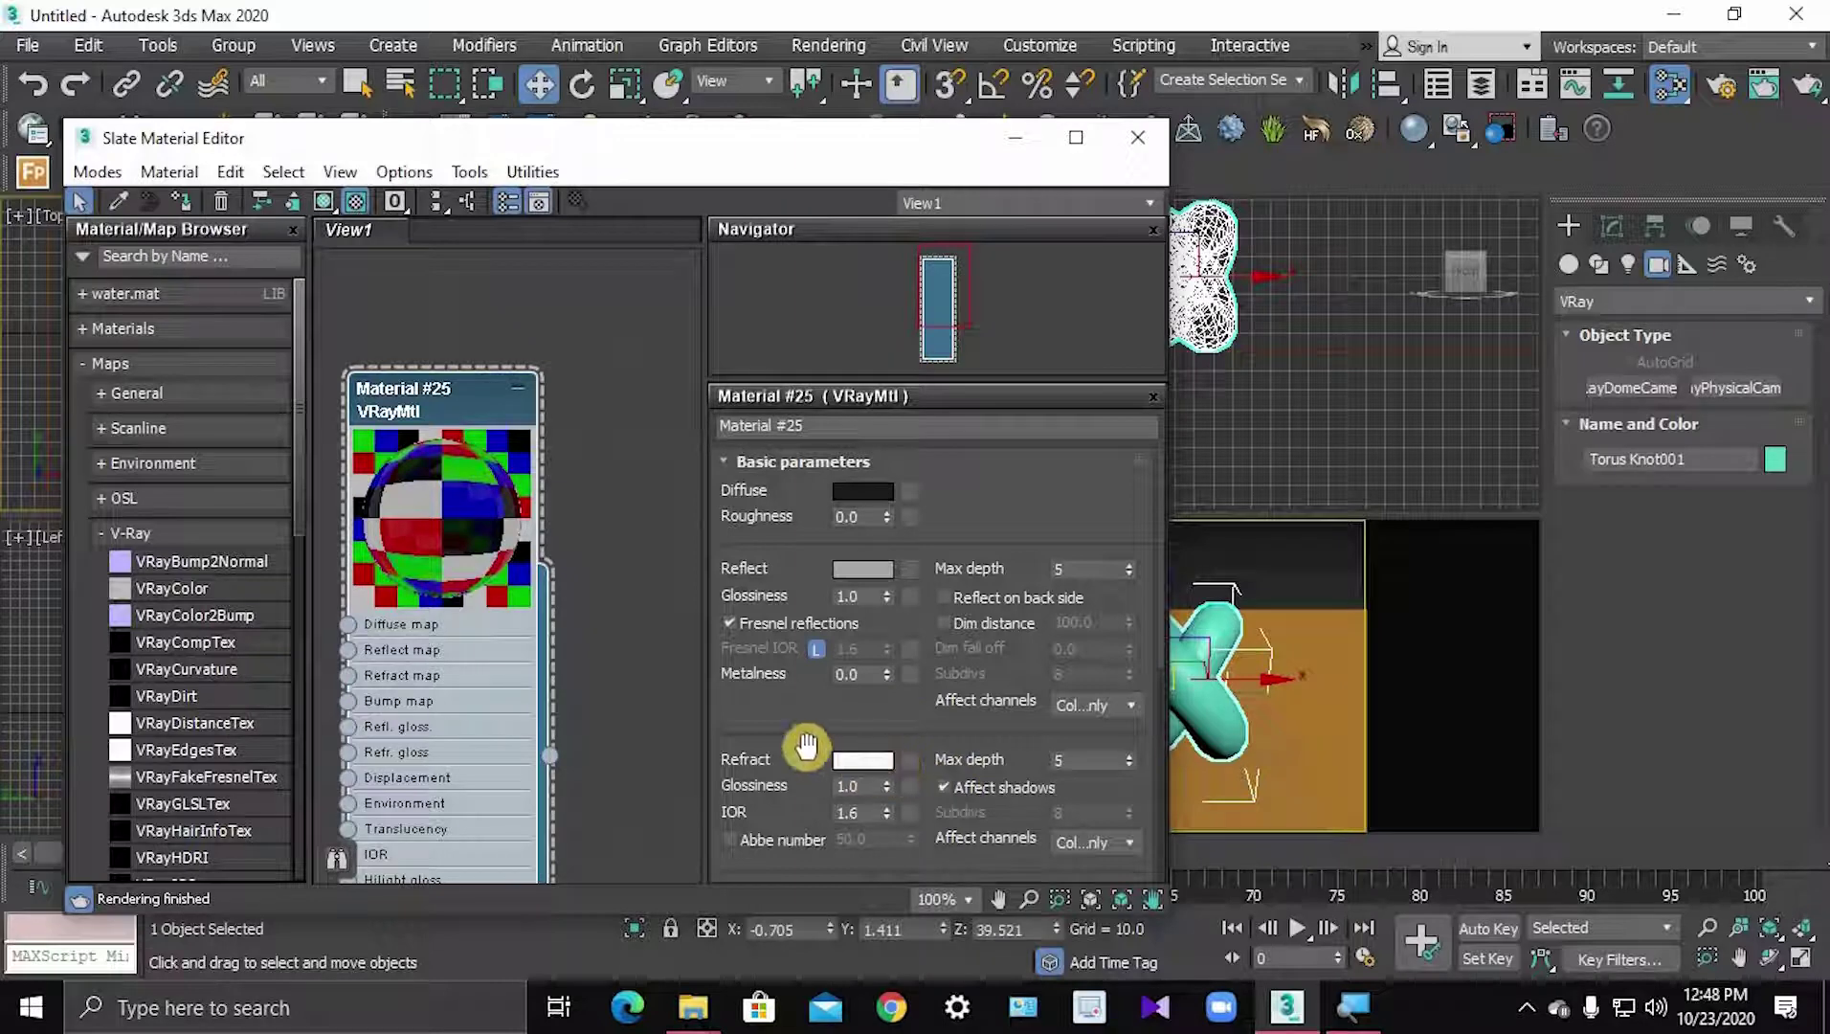
{"action": "scroll", "coordinate": [804, 737], "scroll_direction": "down", "scroll_amount": 2}
{"action": "scroll", "coordinate": [814, 766], "scroll_direction": "down", "scroll_amount": 1}
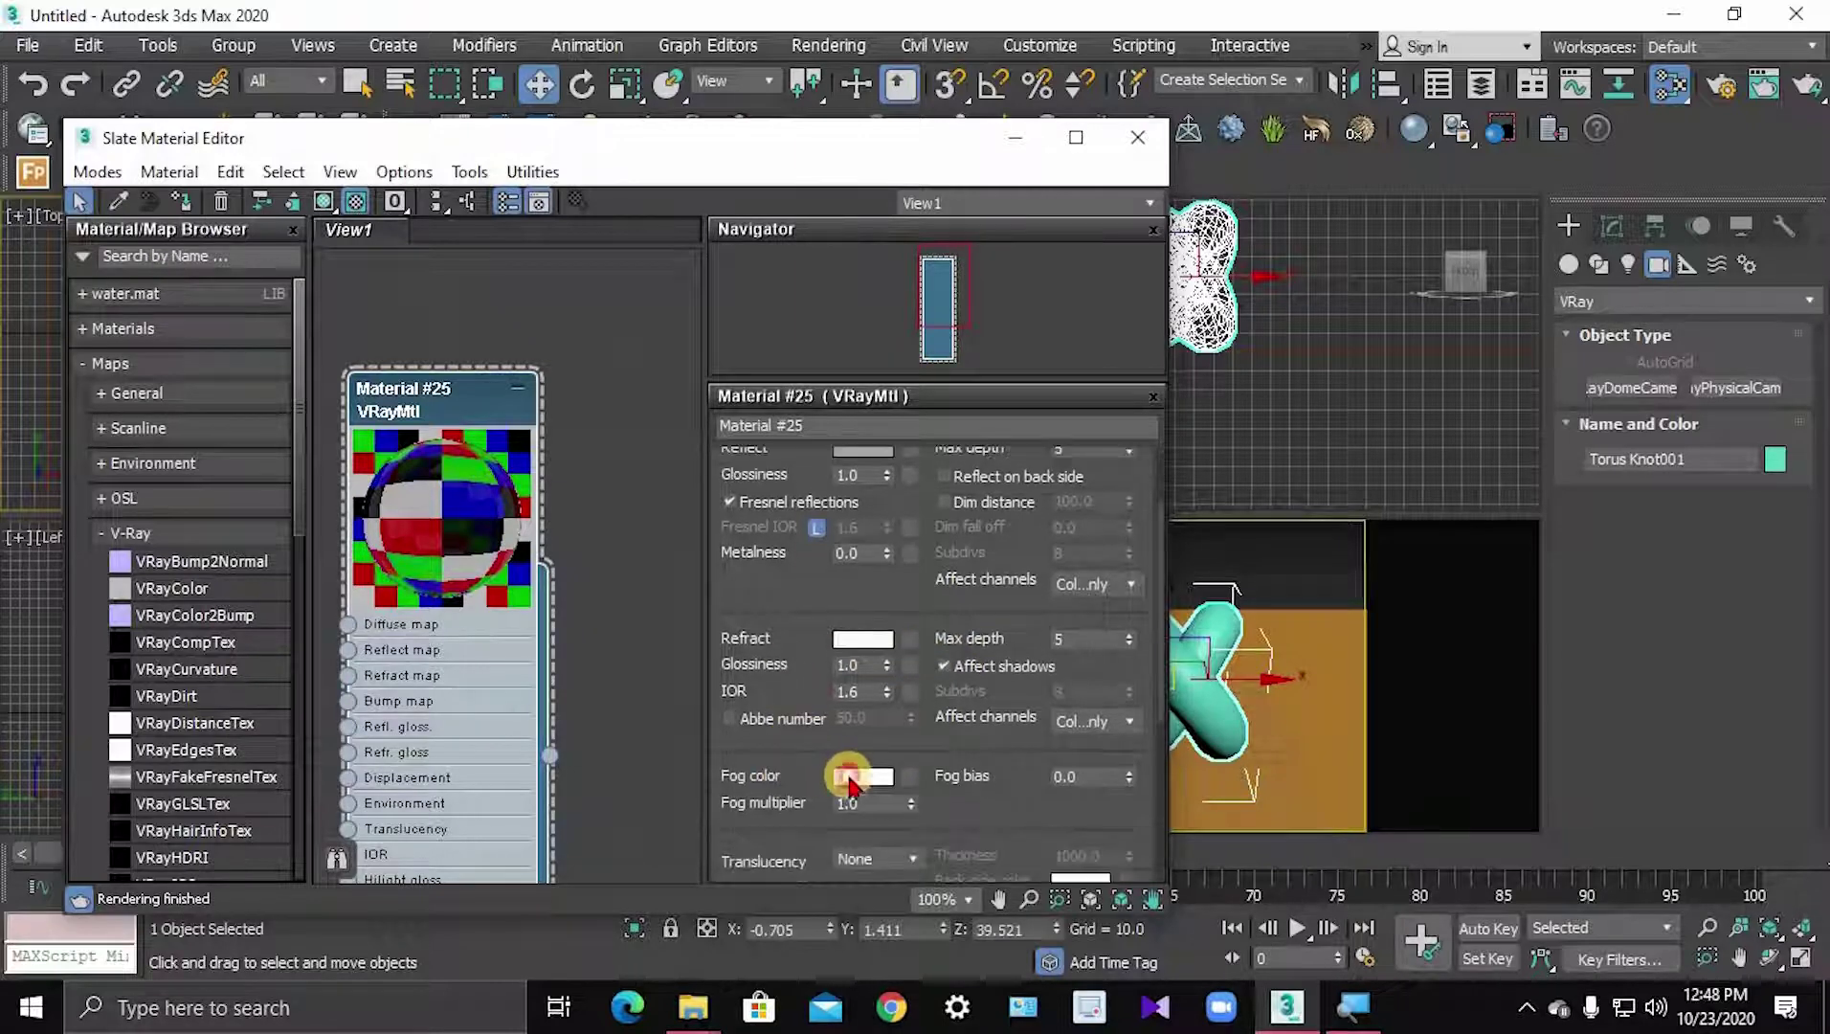
{"action": "left_click", "coordinate": [849, 777]}
{"action": "left_click", "coordinate": [686, 182]}
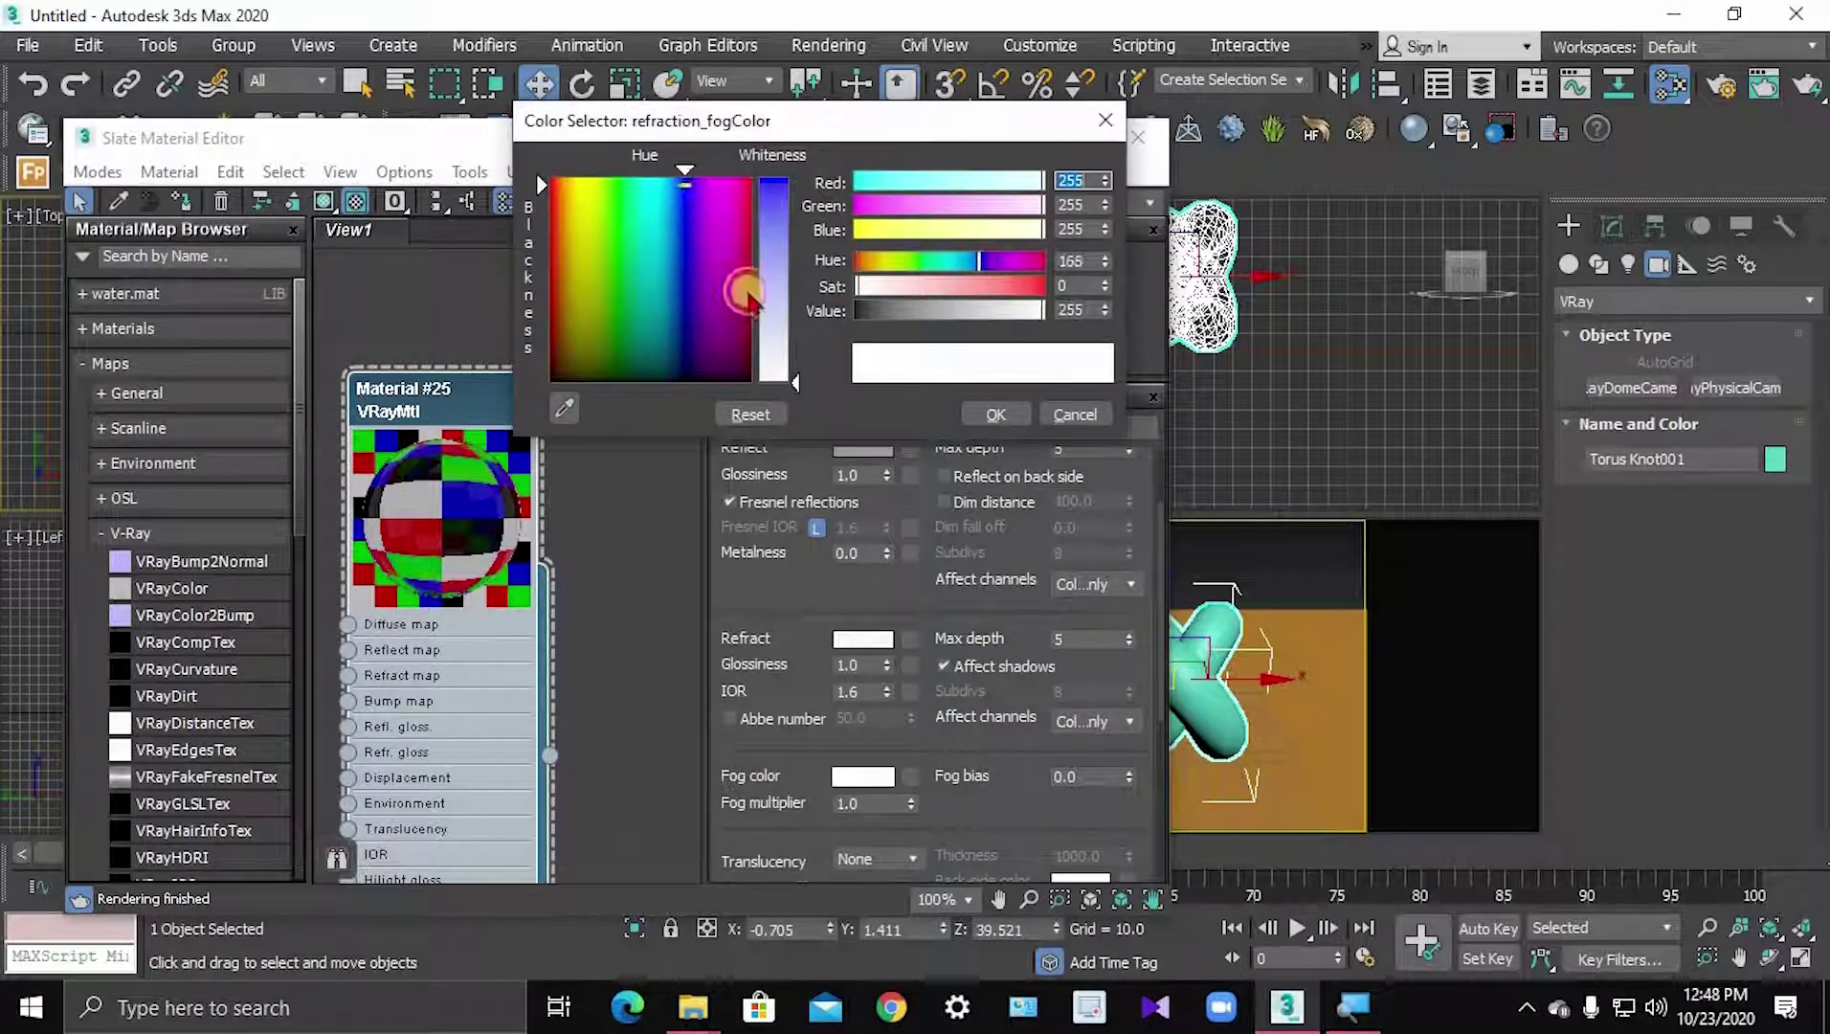
{"action": "left_click_drag", "start_coordinate": [794, 381], "coordinate": [794, 178]}
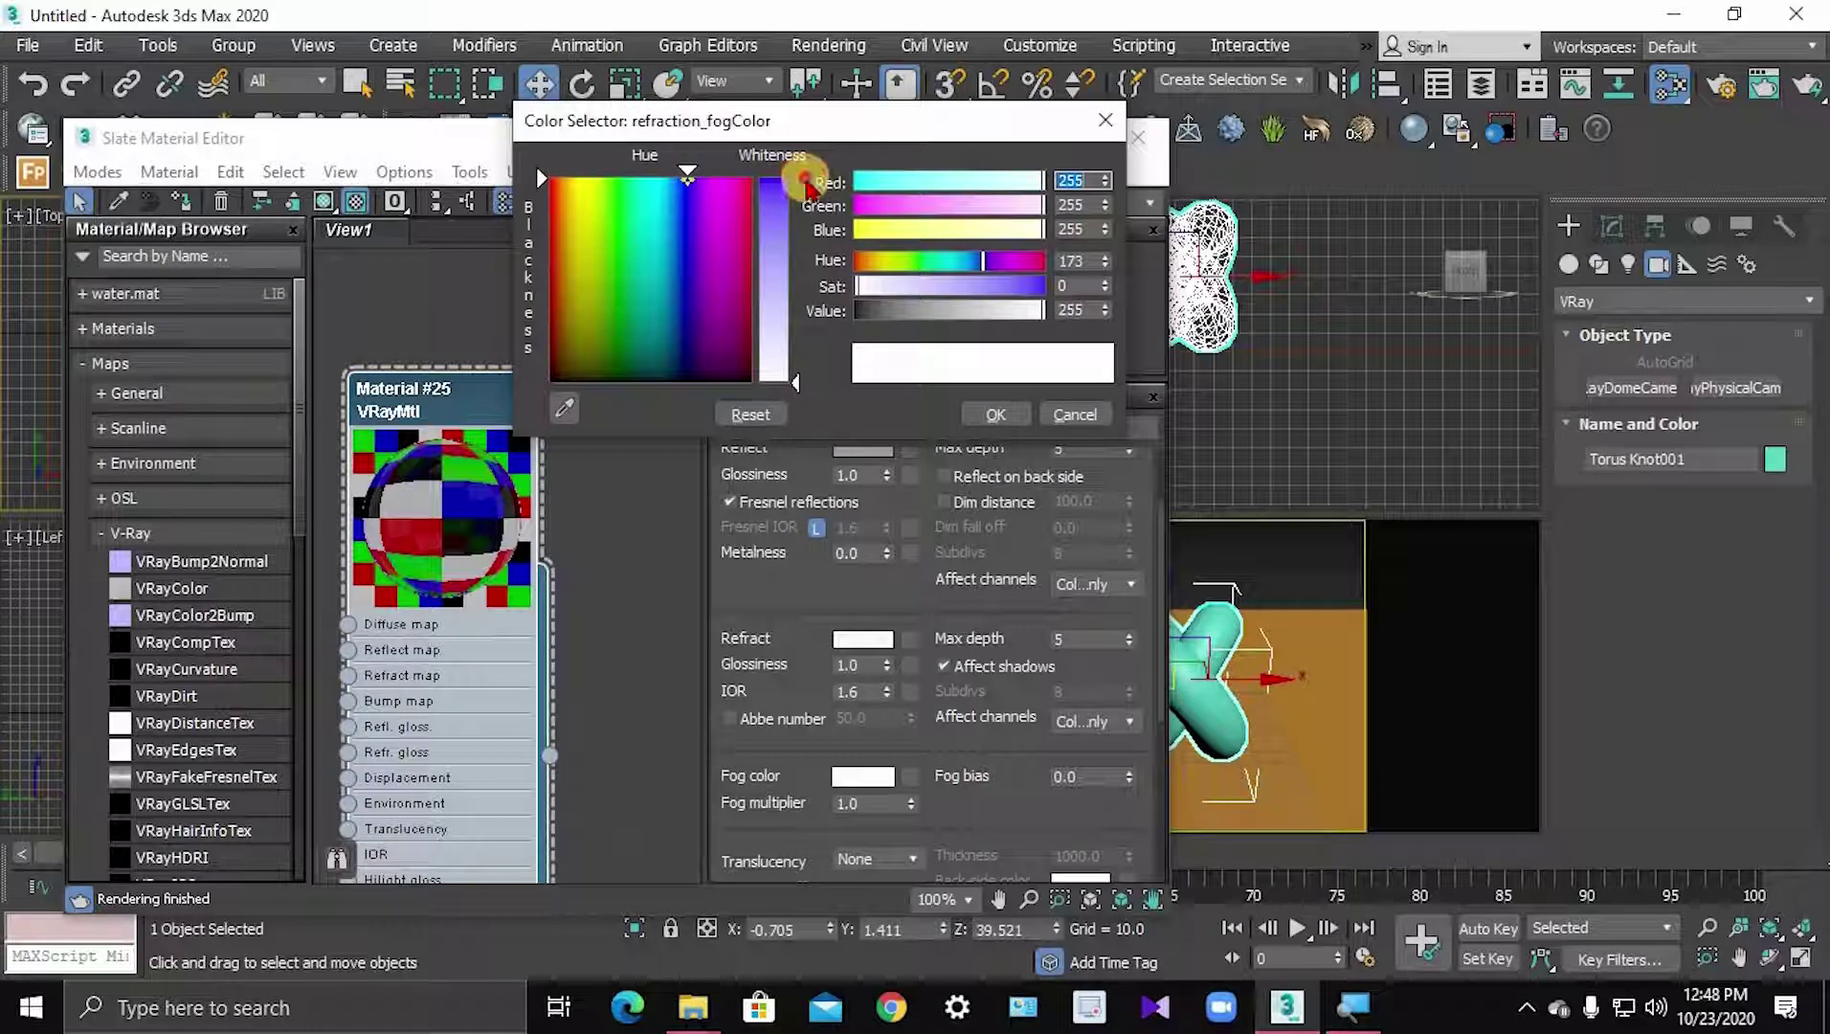
{"action": "left_click", "coordinate": [996, 414]}
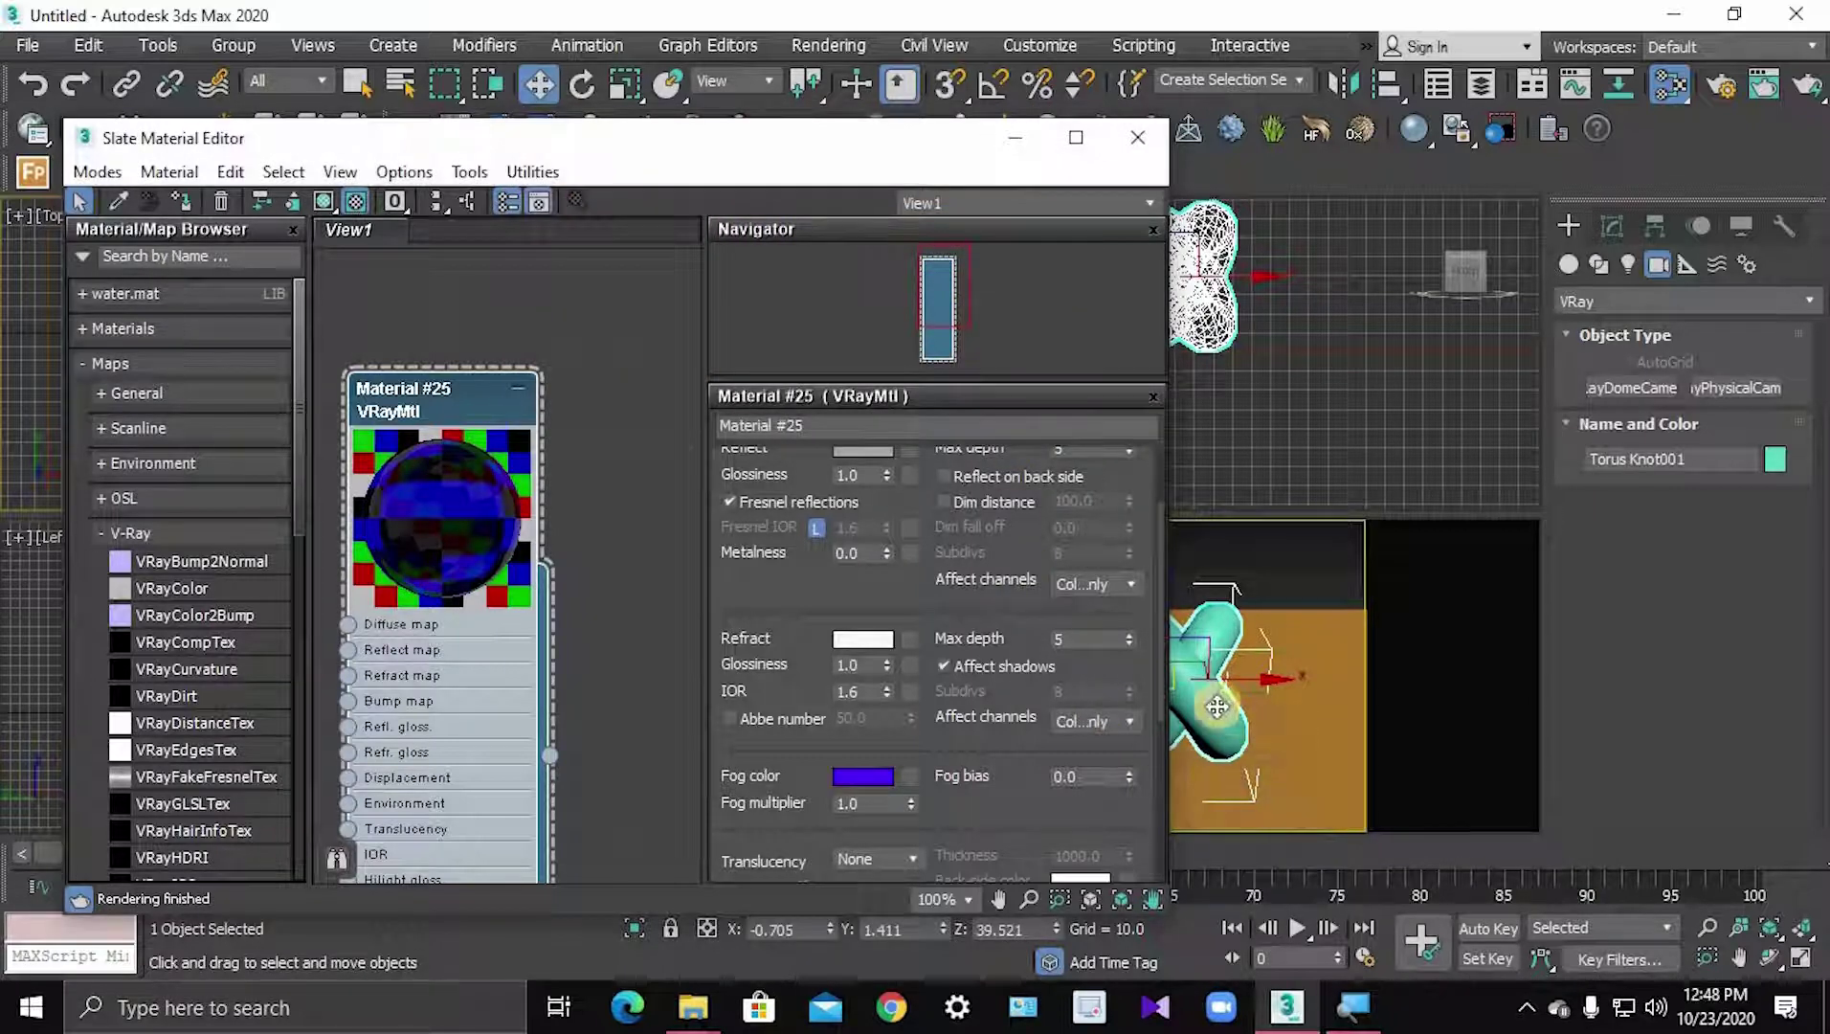
- Assign Material #25 to the torus knot, then select the floor plane Plane001
{"action": "left_click", "coordinate": [182, 204]}
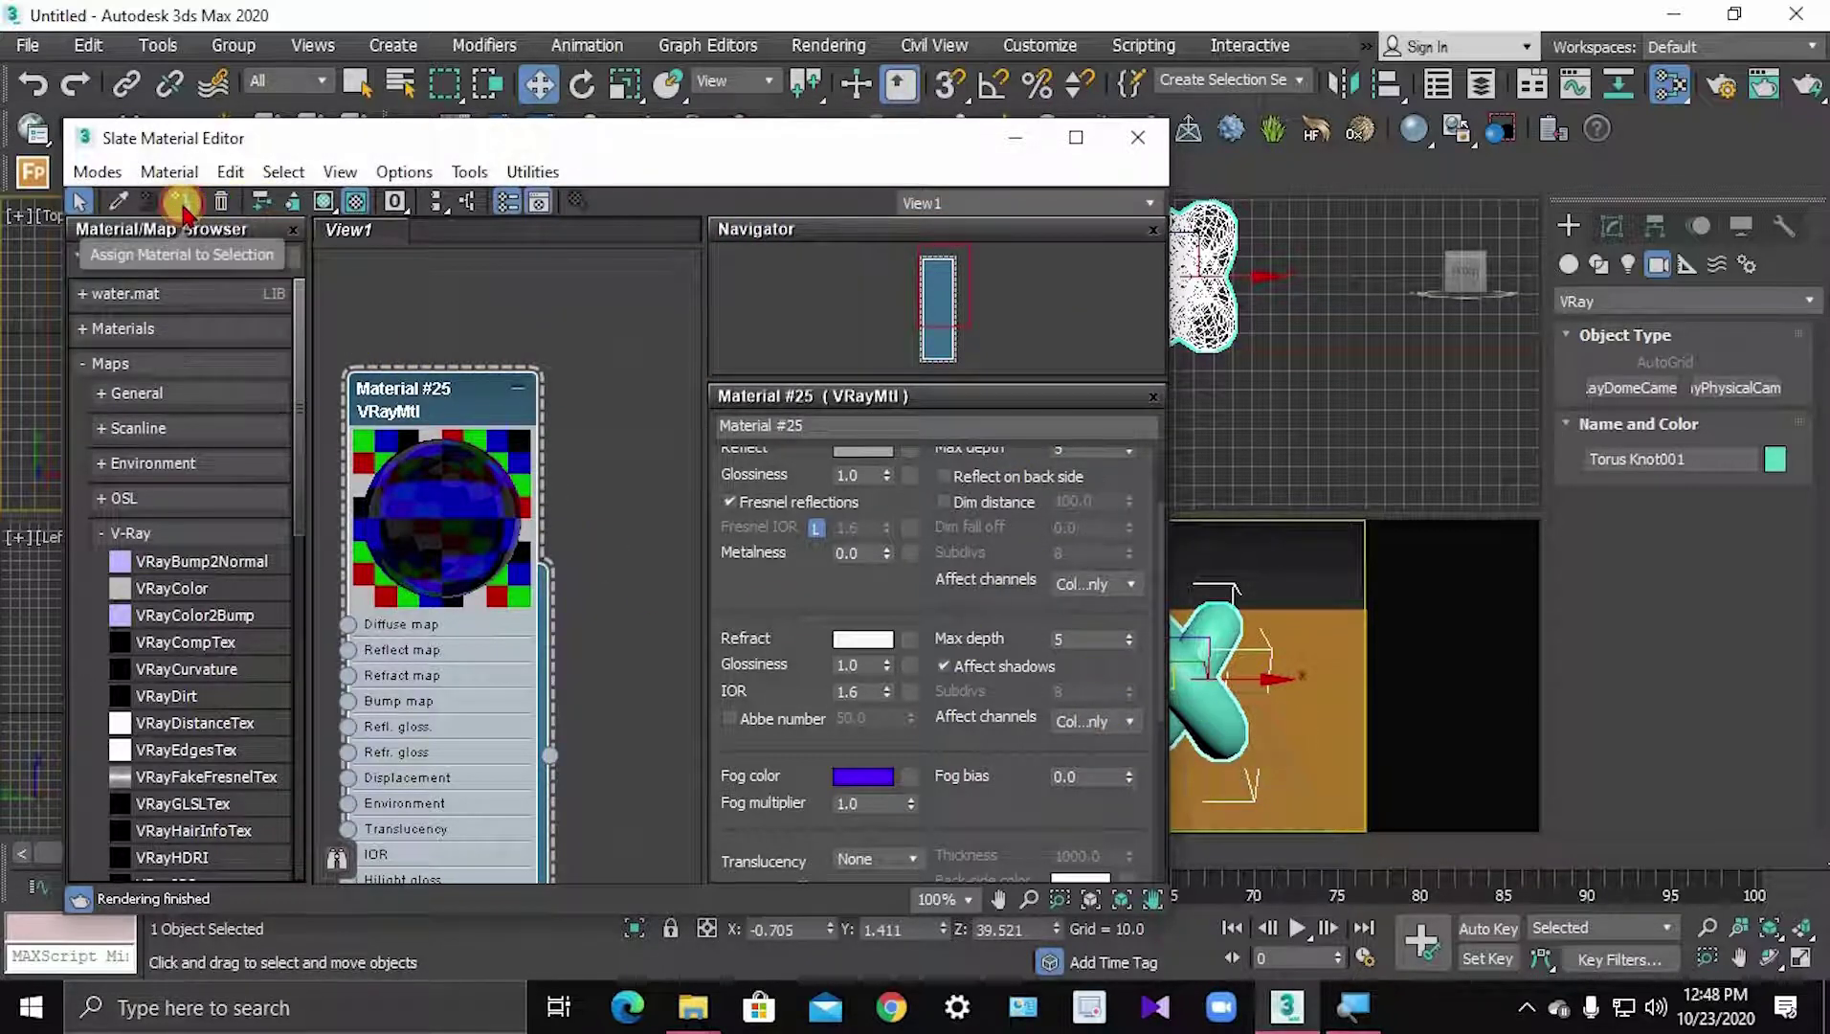
{"action": "left_click", "coordinate": [1399, 353]}
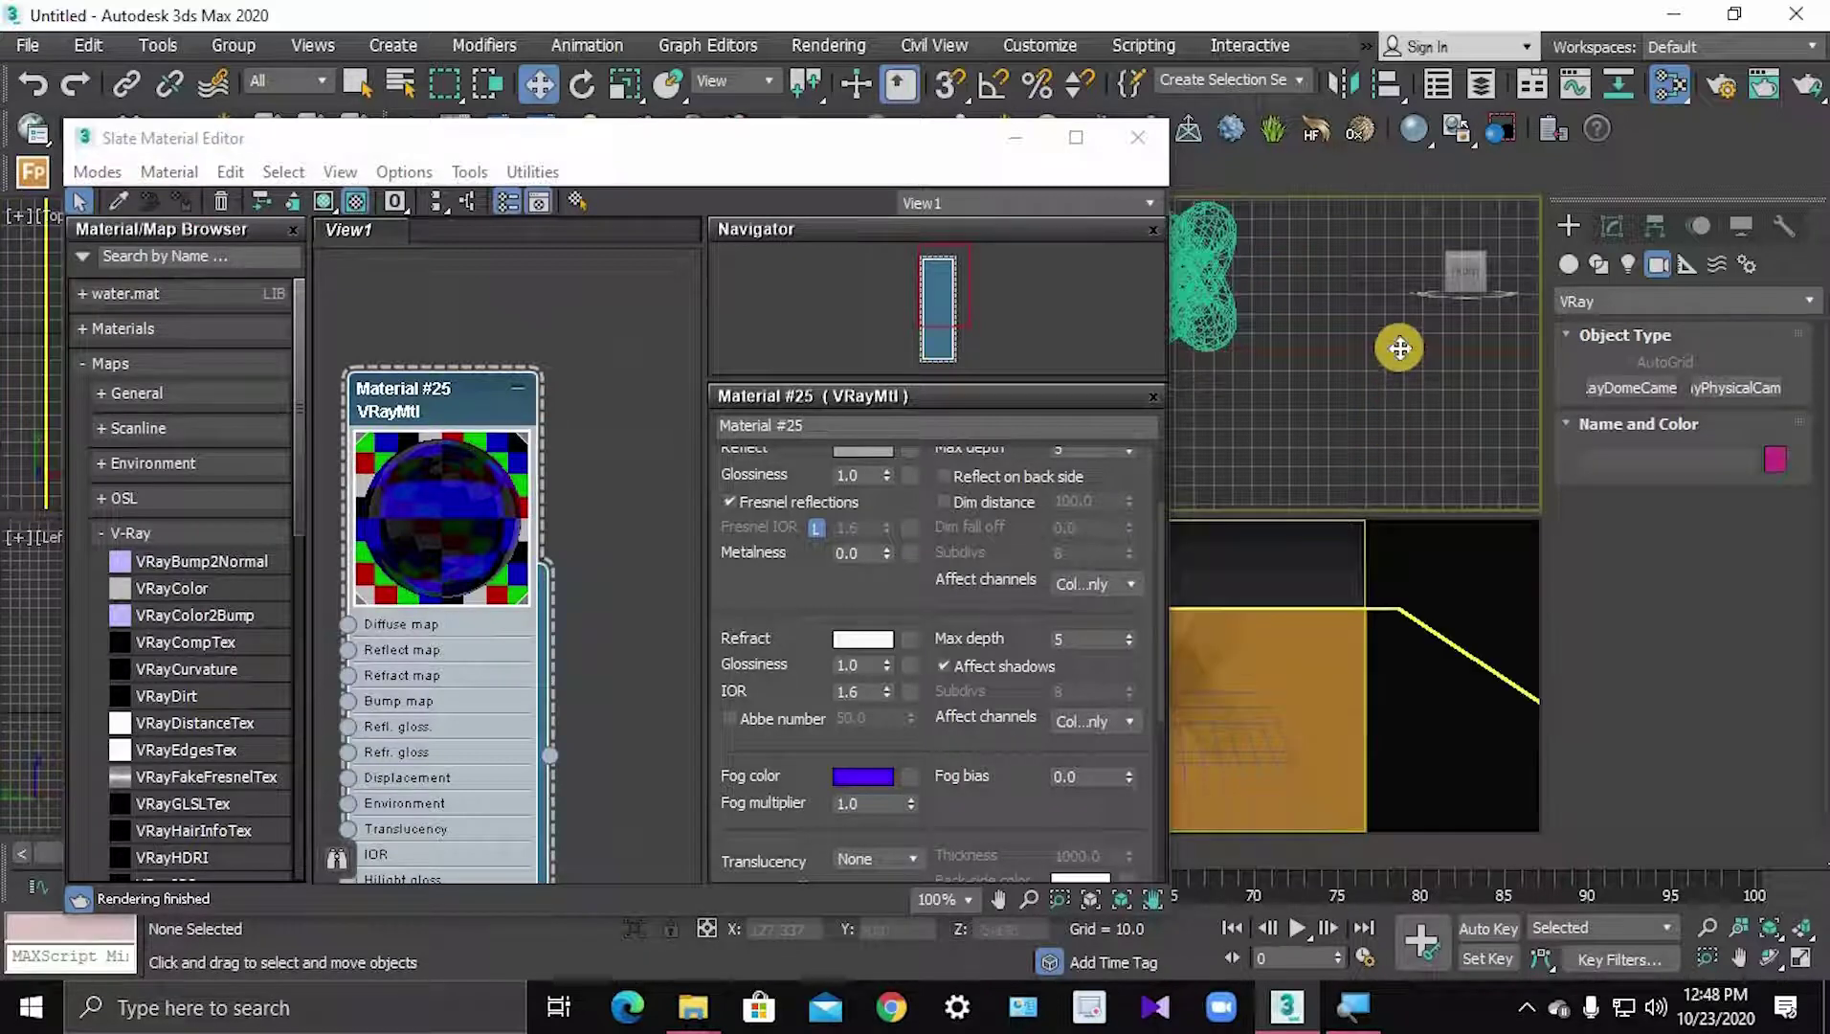
{"action": "left_click", "coordinate": [1399, 352]}
{"action": "scroll", "coordinate": [579, 522], "scroll_direction": "down", "scroll_amount": 2}
- Create a new VRayMtl, Material #26, and assign it to the ground plane
{"action": "scroll", "coordinate": [579, 521], "scroll_direction": "down", "scroll_amount": 2}
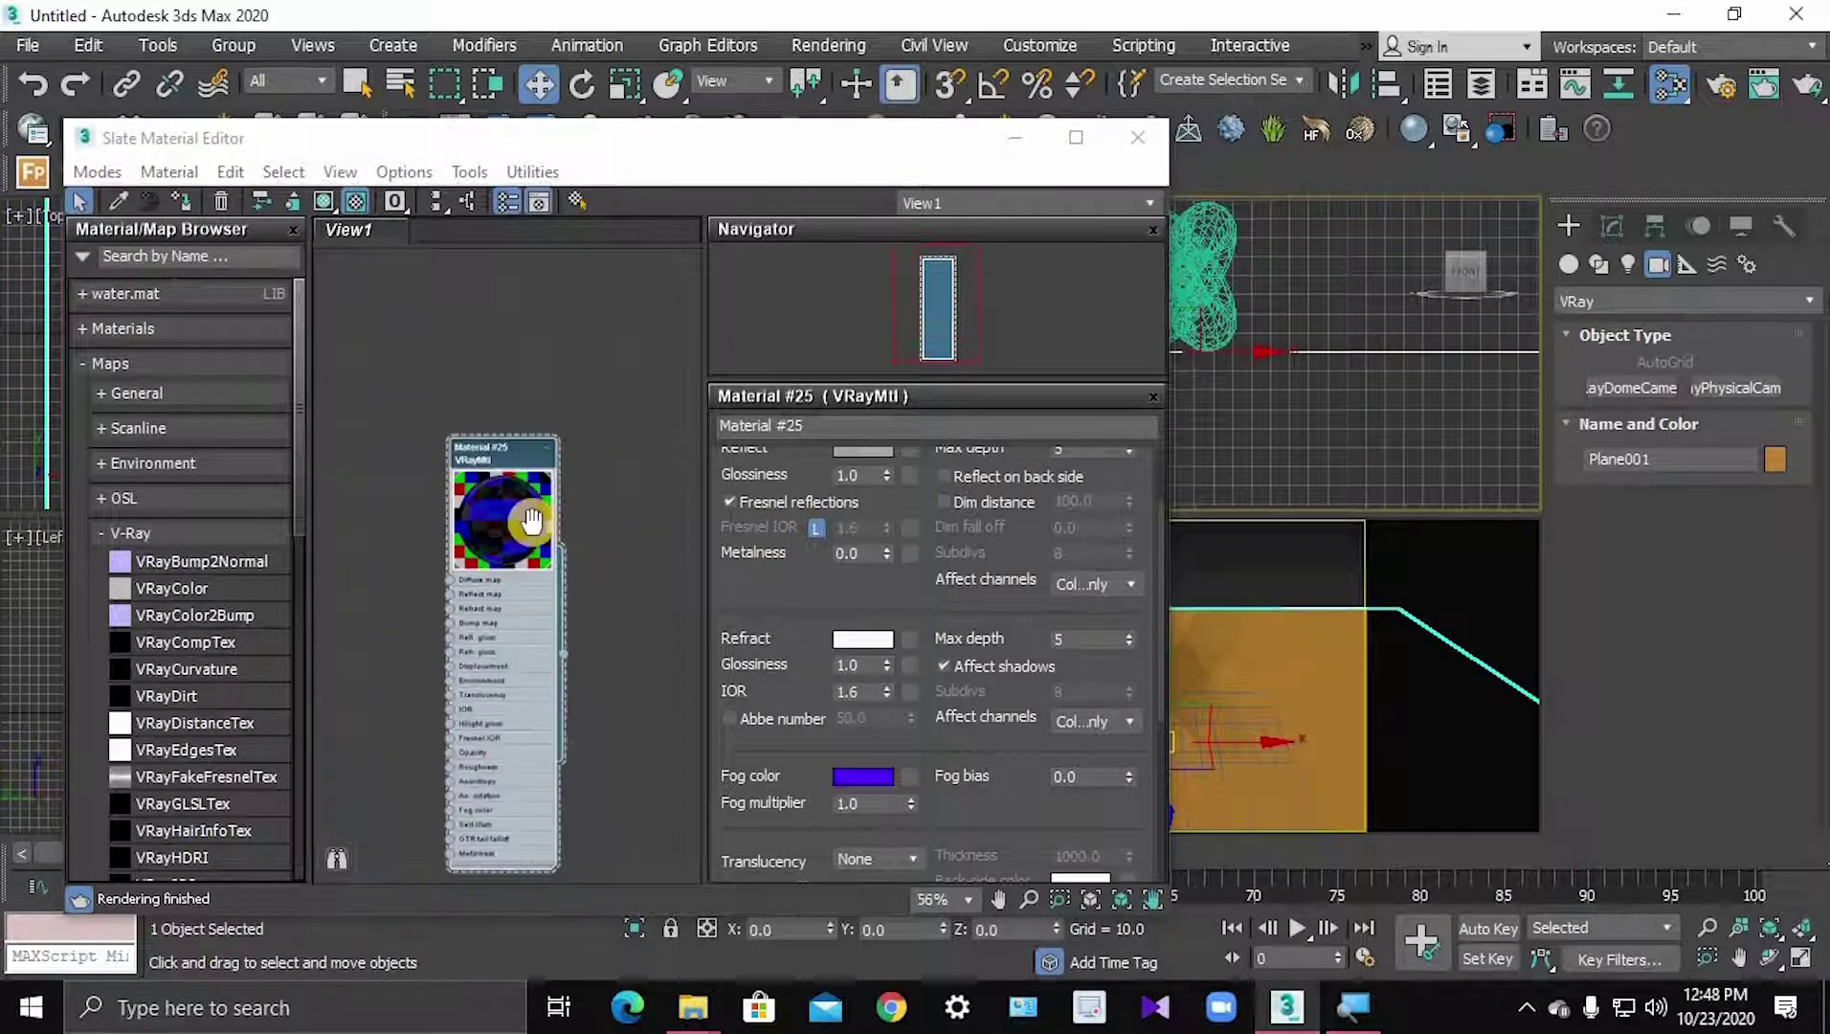
{"action": "left_click_drag", "start_coordinate": [532, 517], "coordinate": [463, 475]}
{"action": "right_click", "coordinate": [490, 417]}
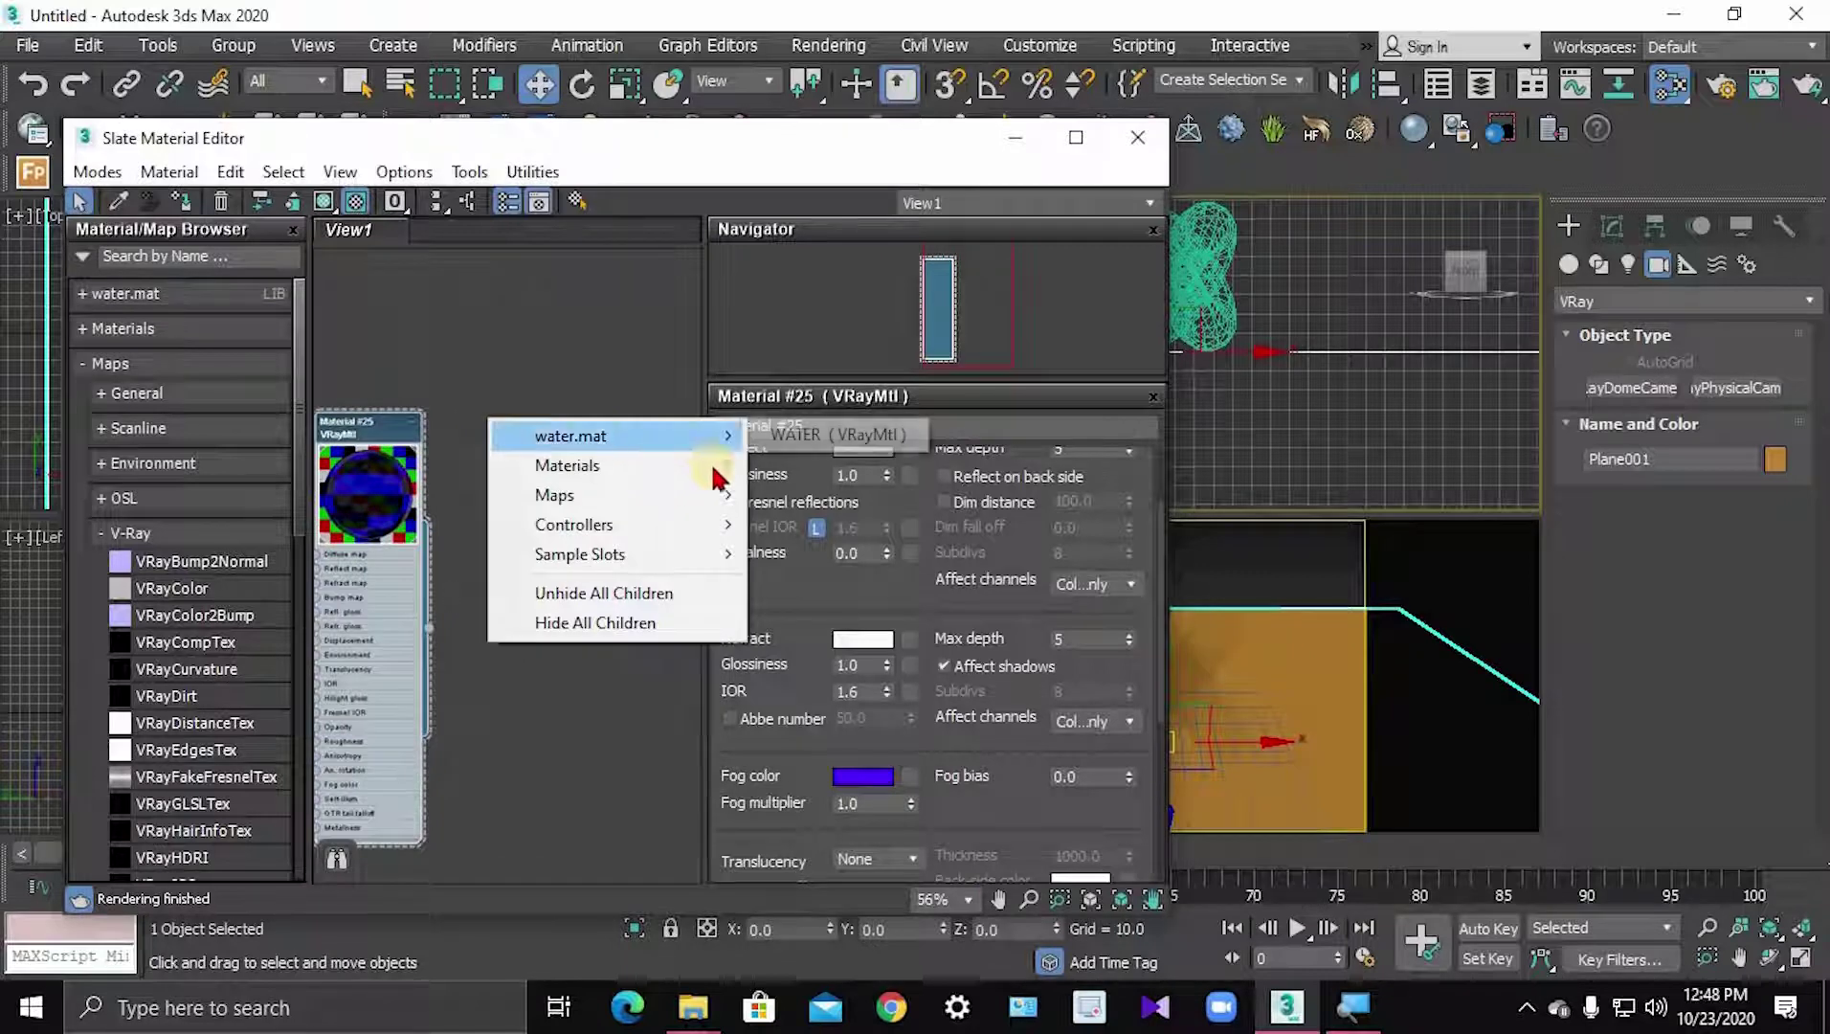
{"action": "mouse_move", "coordinate": [808, 523]}
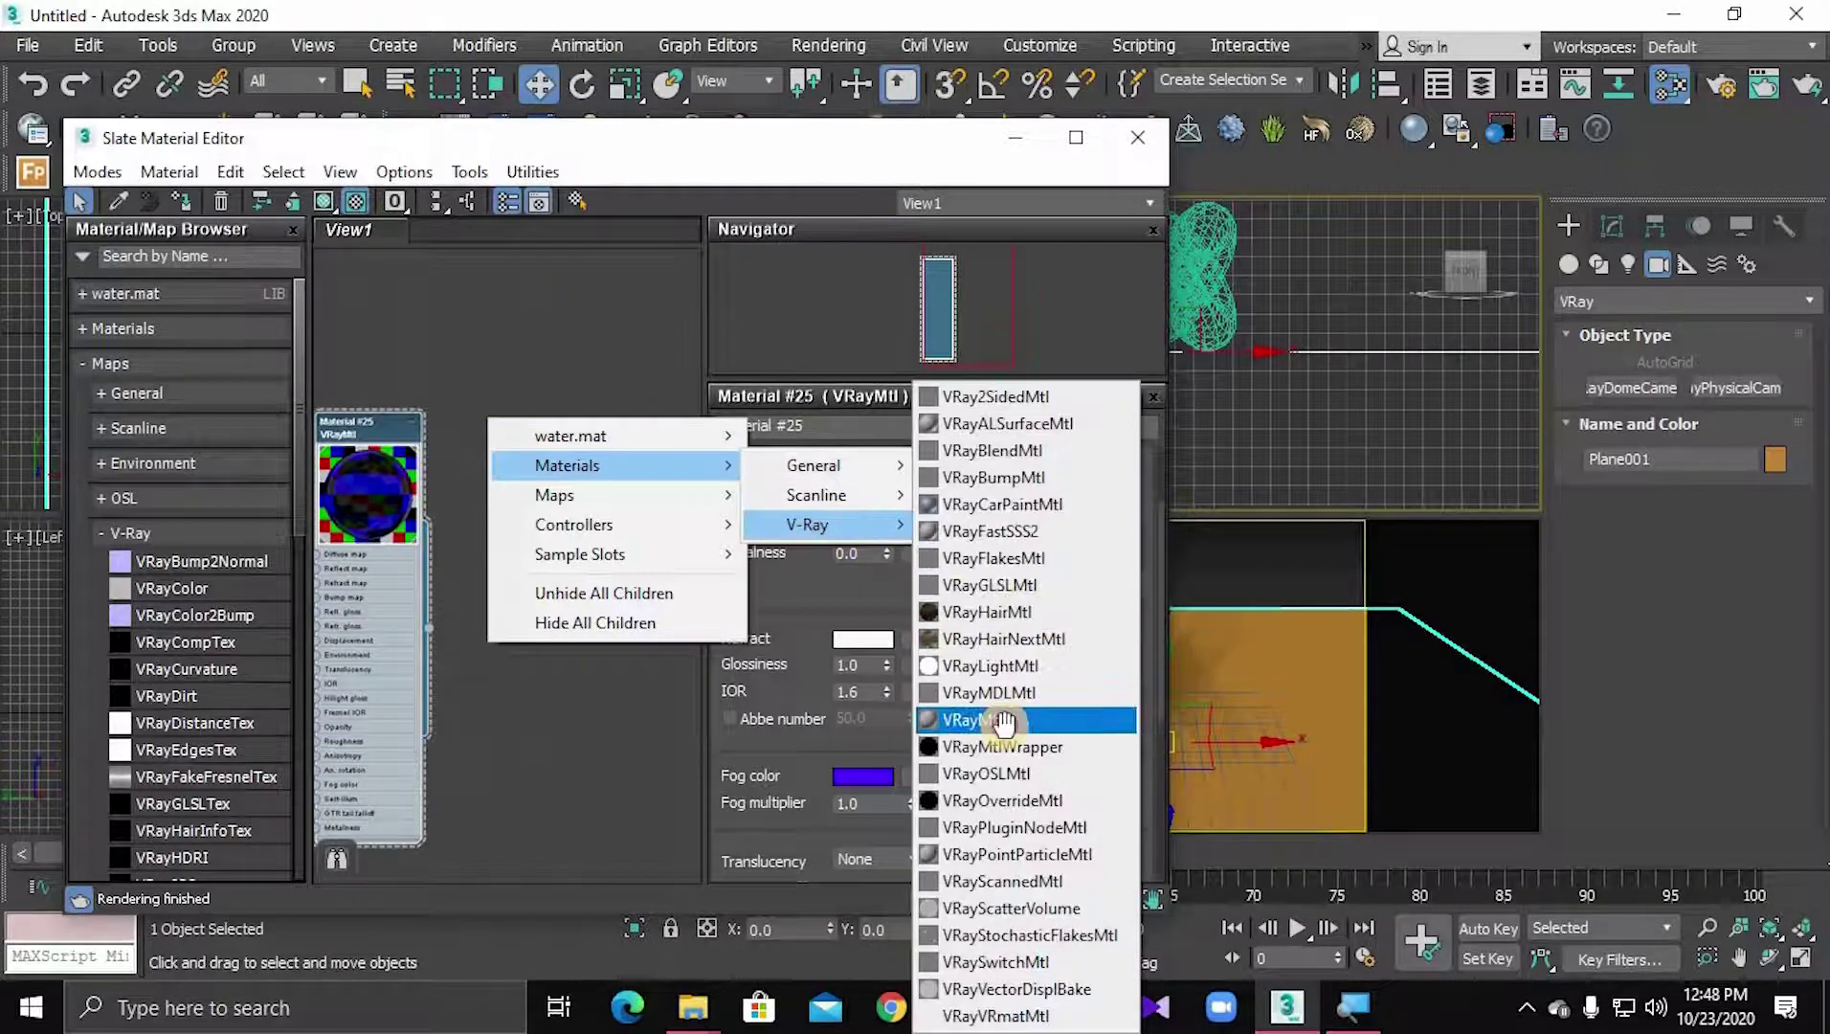
{"action": "left_click", "coordinate": [993, 720]}
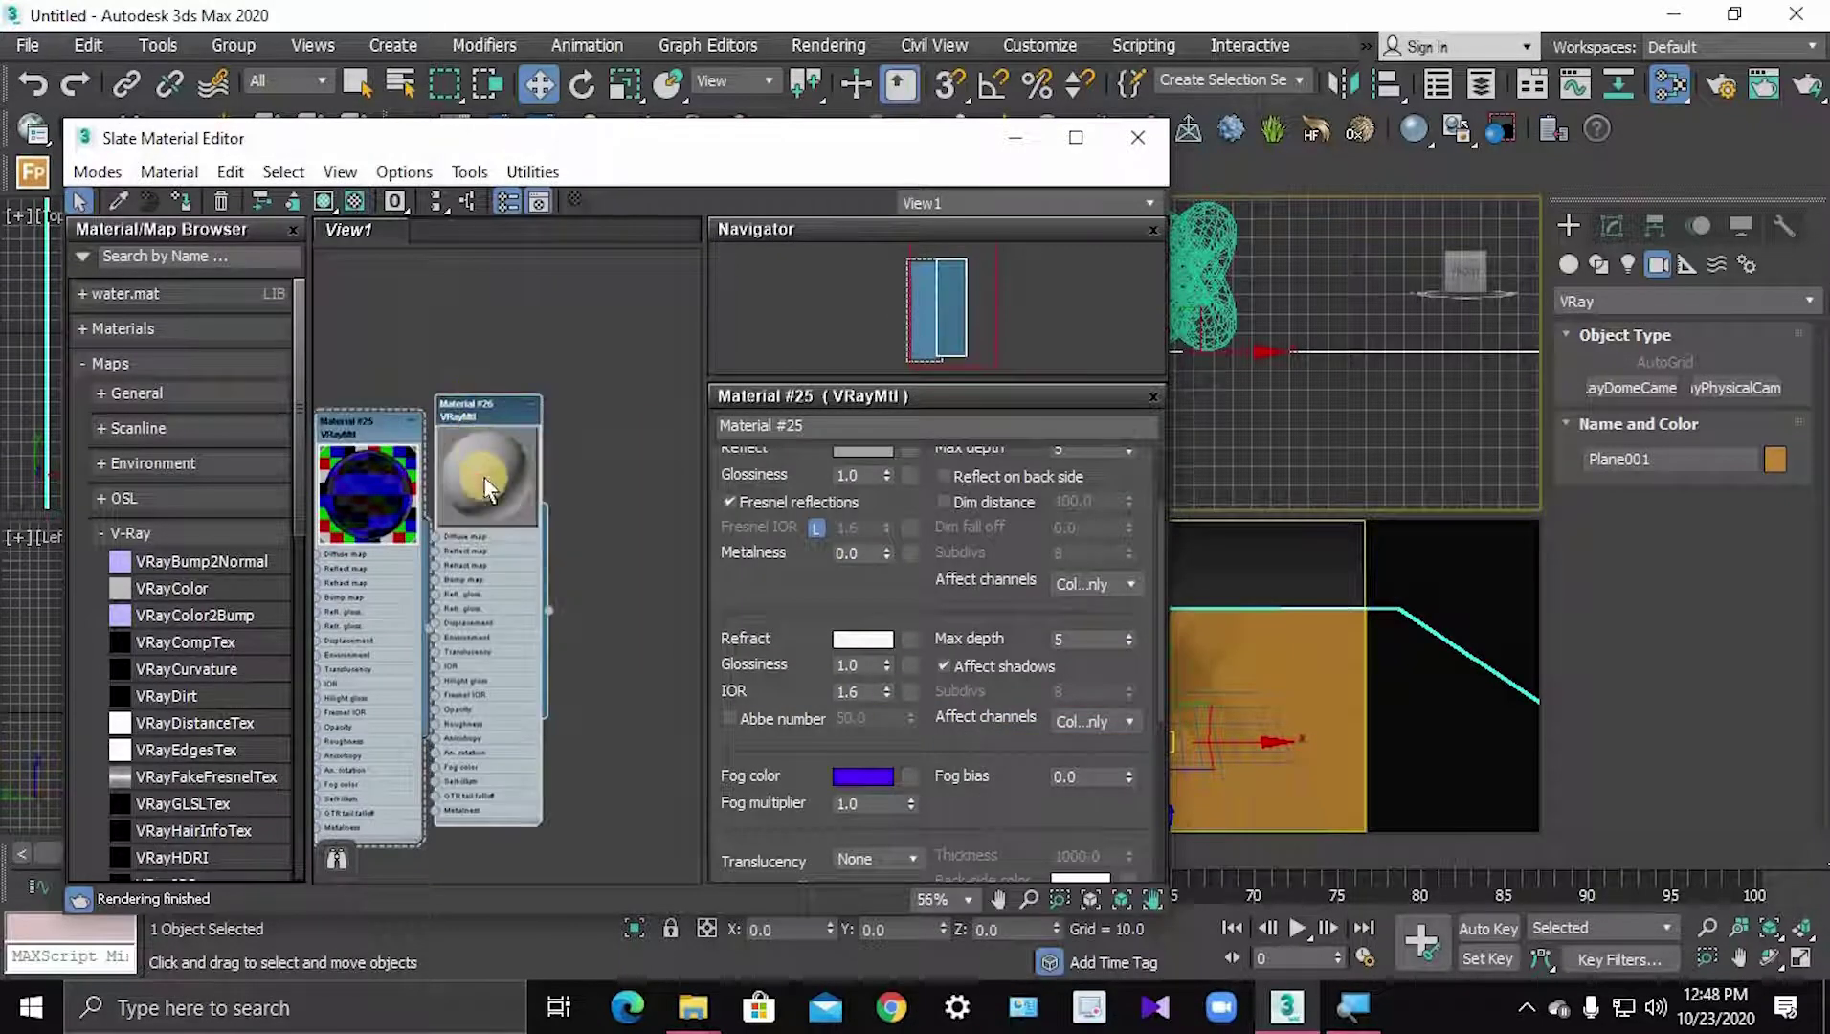
{"action": "double_click", "coordinate": [485, 488]}
{"action": "double_click", "coordinate": [472, 413]}
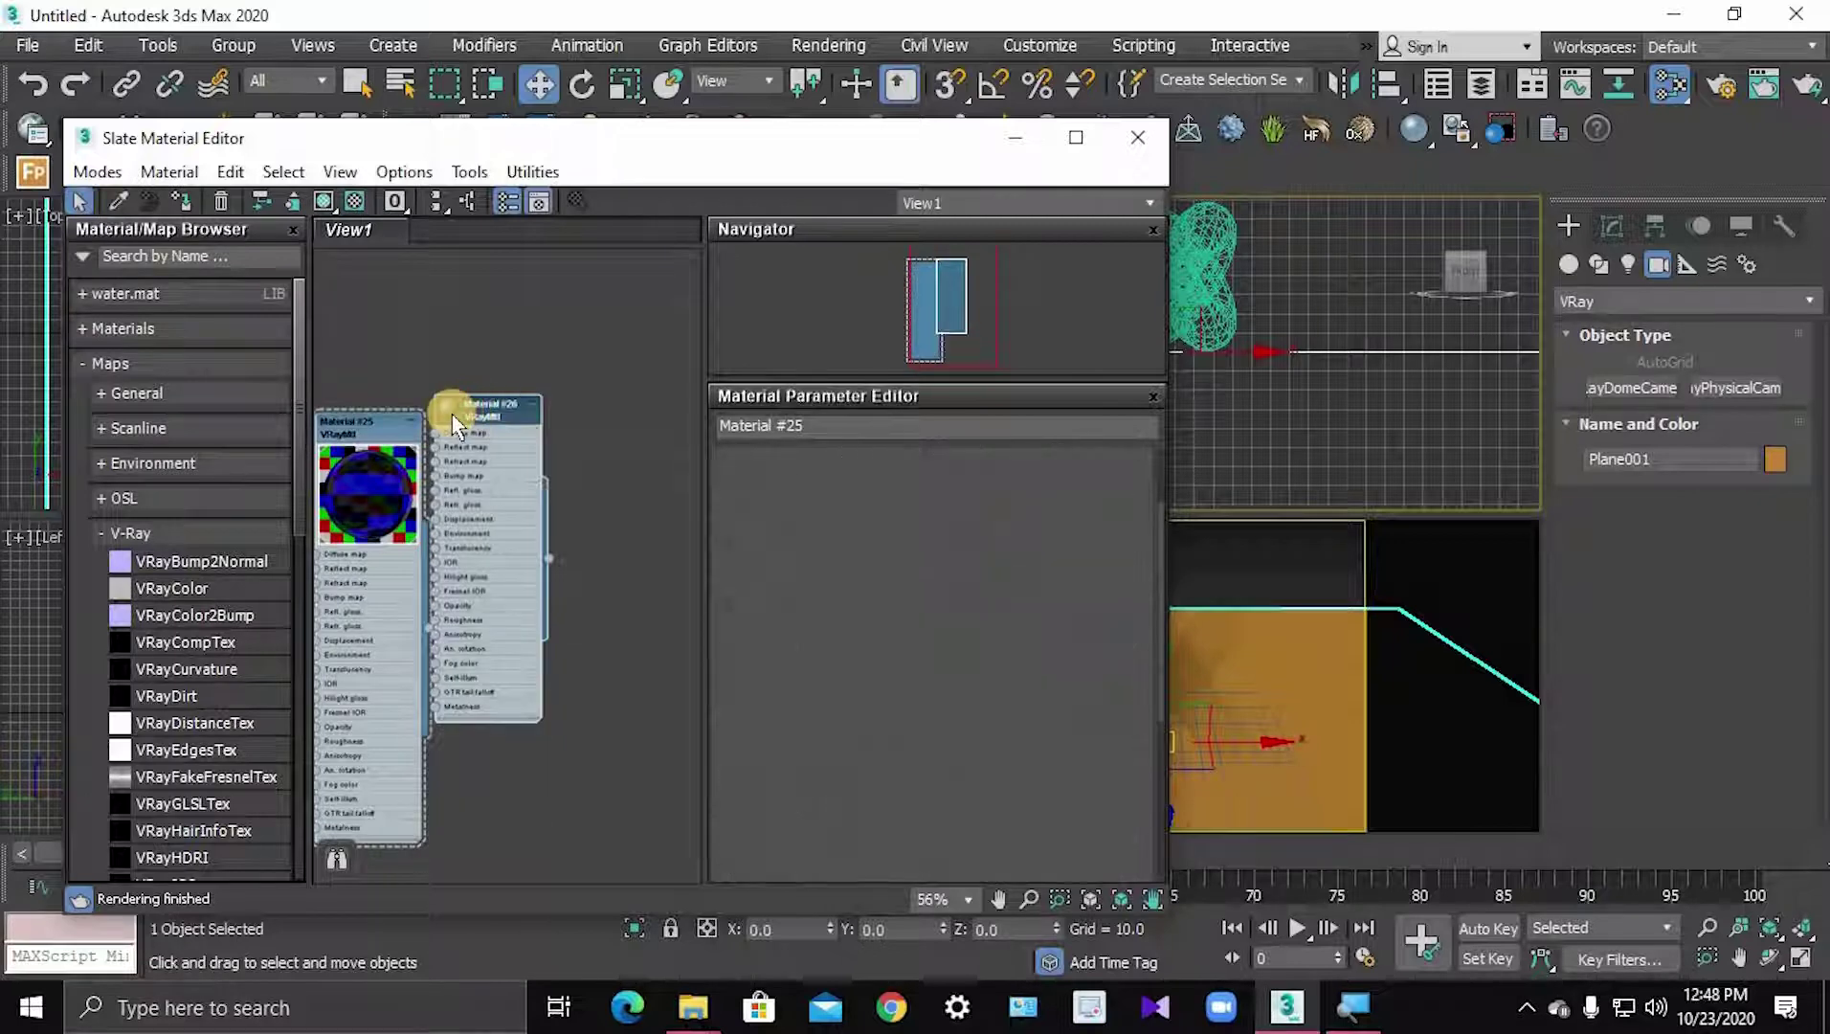
{"action": "key", "text": "a"}
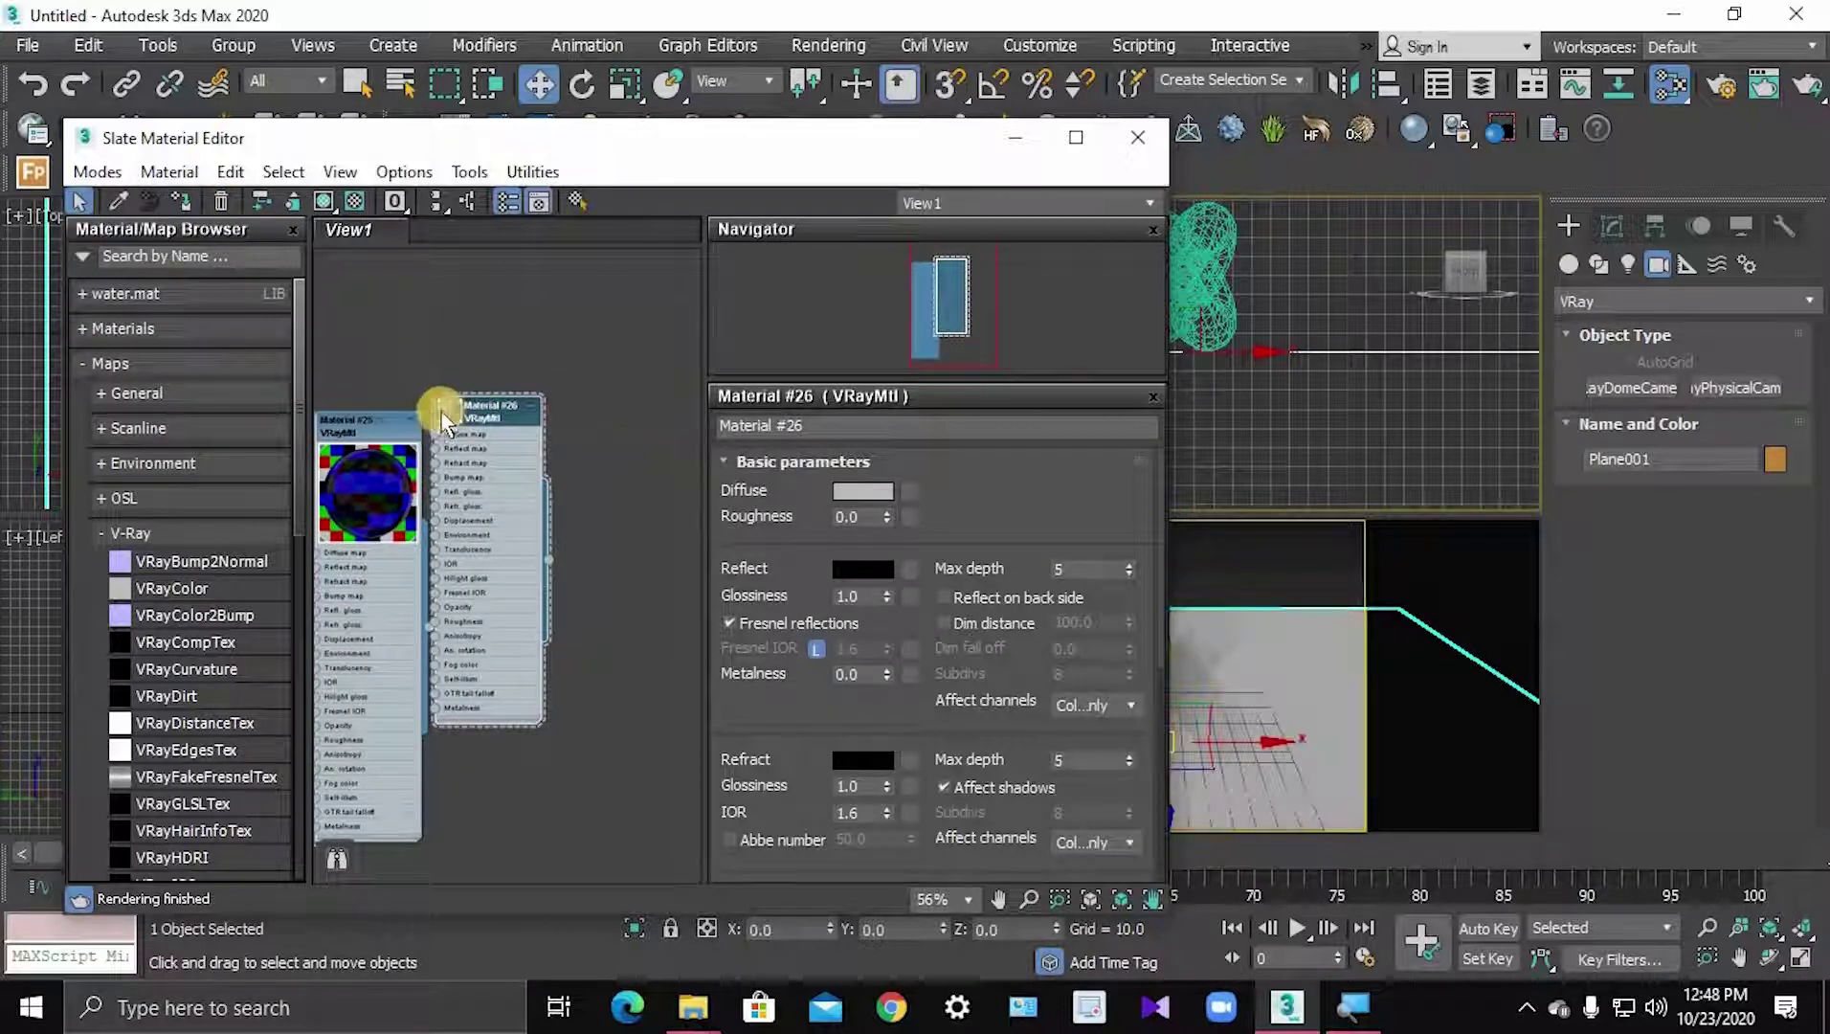
- Set Material #26's diffuse colour to dark grey, value 60
{"action": "double_click", "coordinate": [451, 413]}
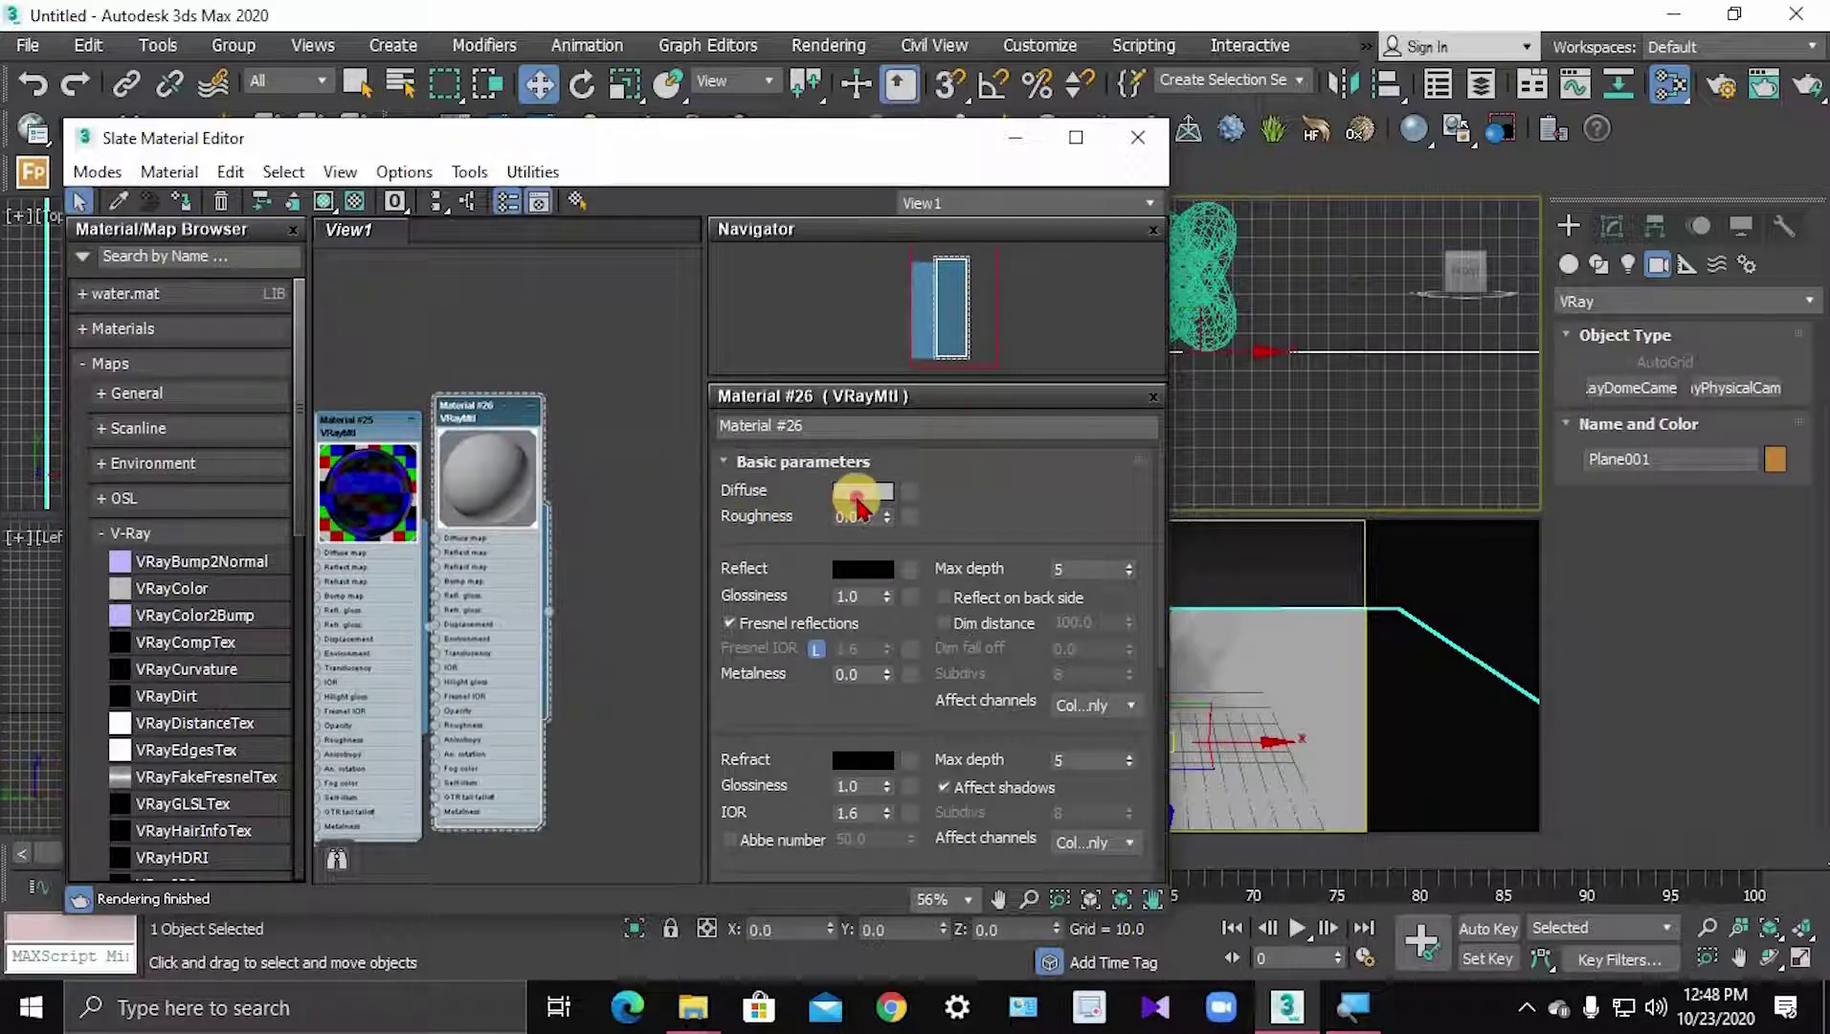
{"action": "left_click", "coordinate": [863, 492]}
{"action": "mouse_move", "coordinate": [798, 292]}
{"action": "left_mouse_down"}
{"action": "mouse_move", "coordinate": [805, 340]}
{"action": "mouse_move", "coordinate": [805, 227]}
{"action": "left_mouse_up"}
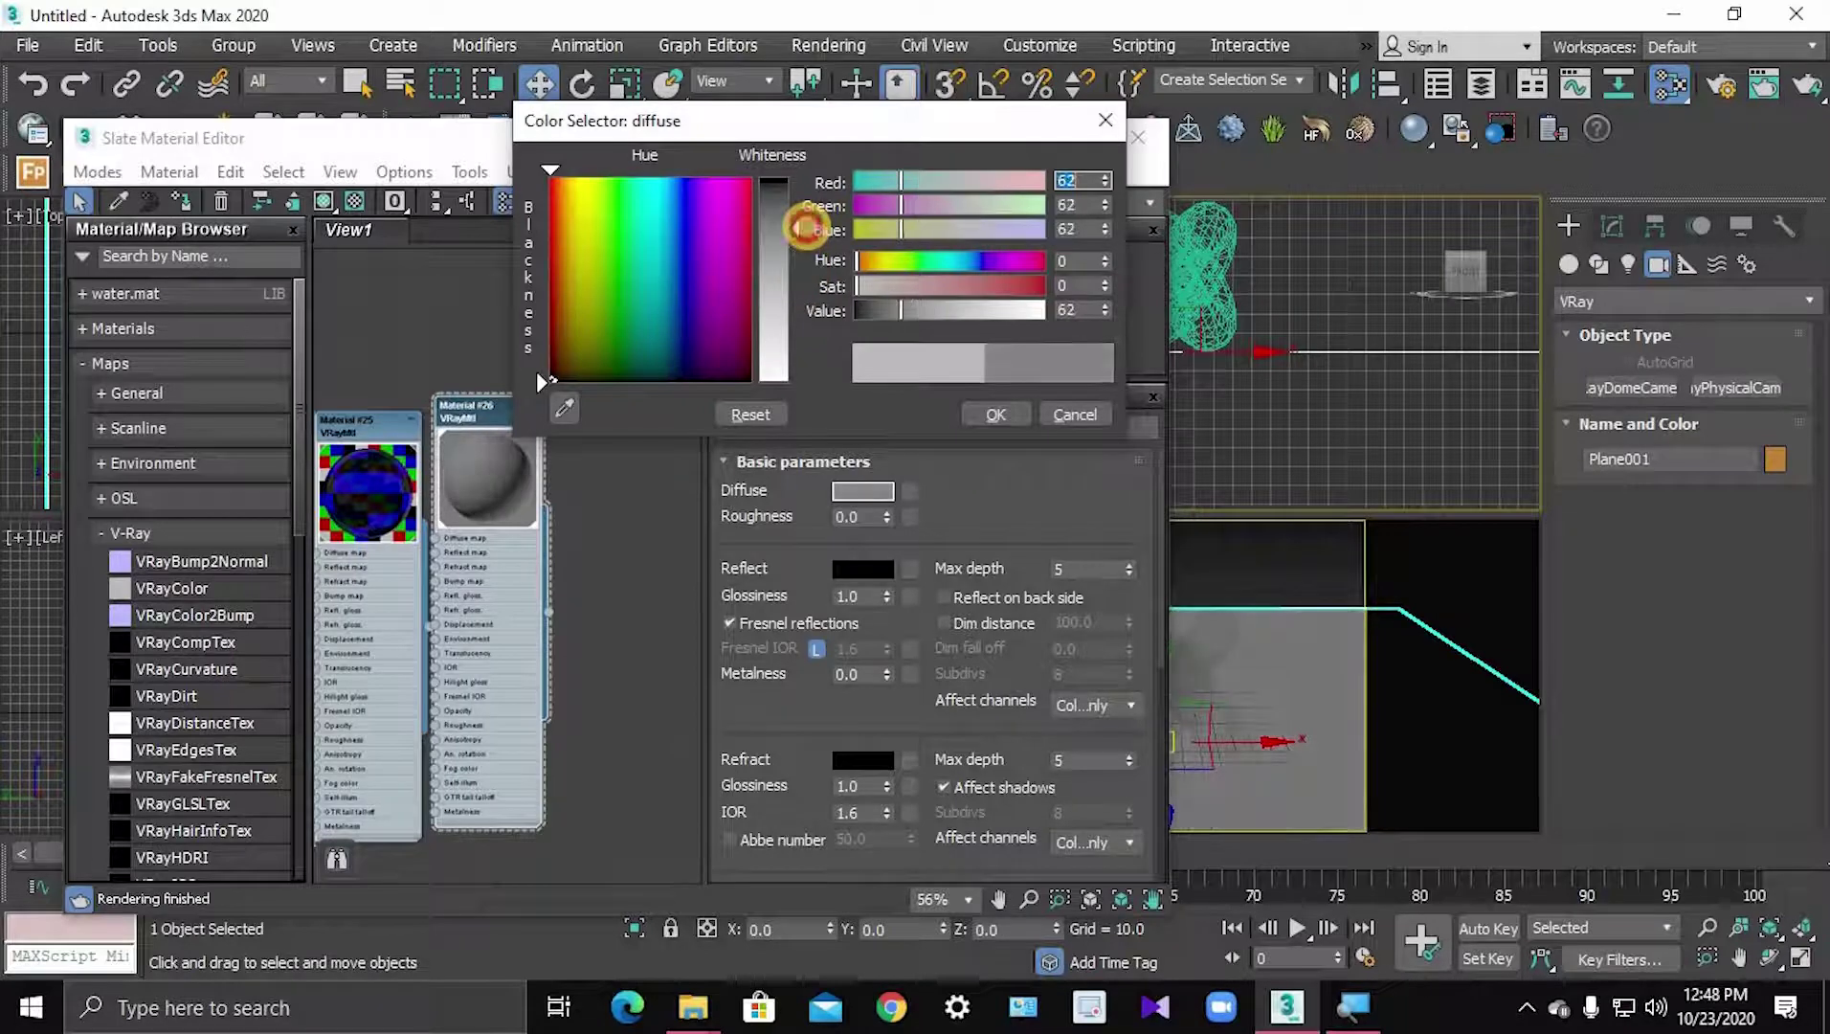
{"action": "left_click", "coordinate": [1022, 428]}
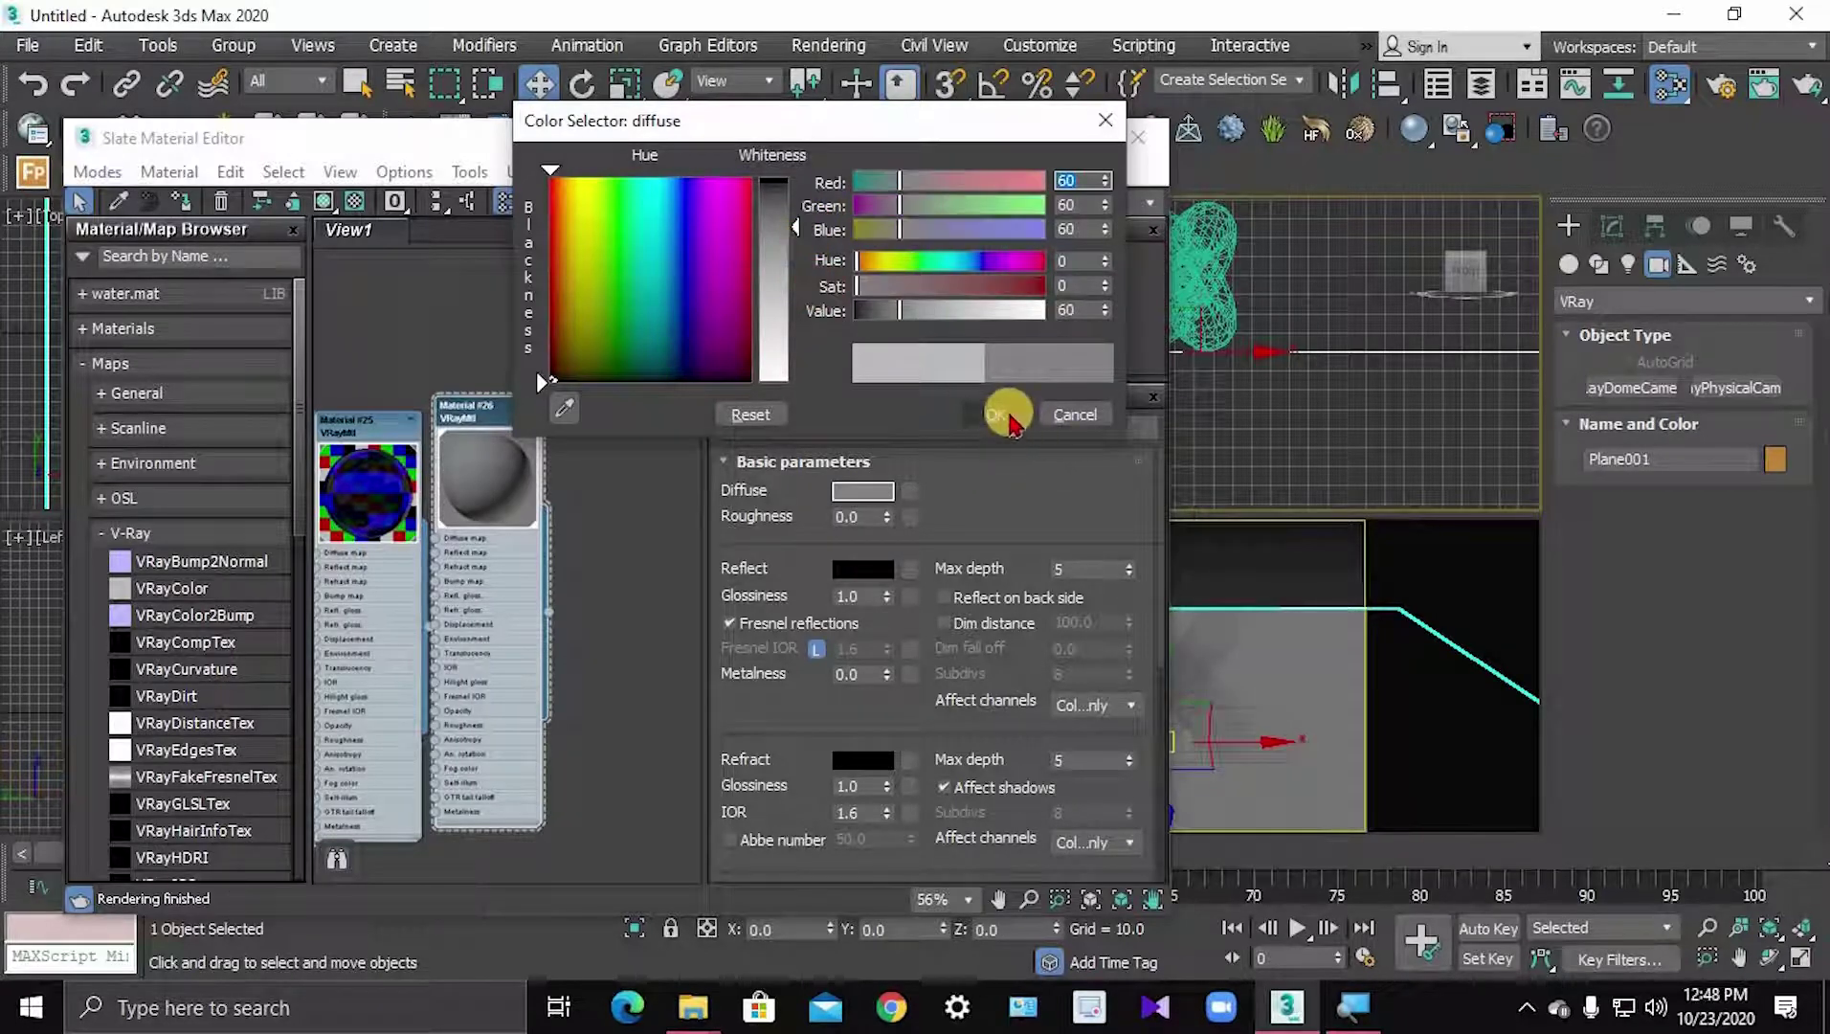
{"action": "left_click", "coordinate": [1012, 422]}
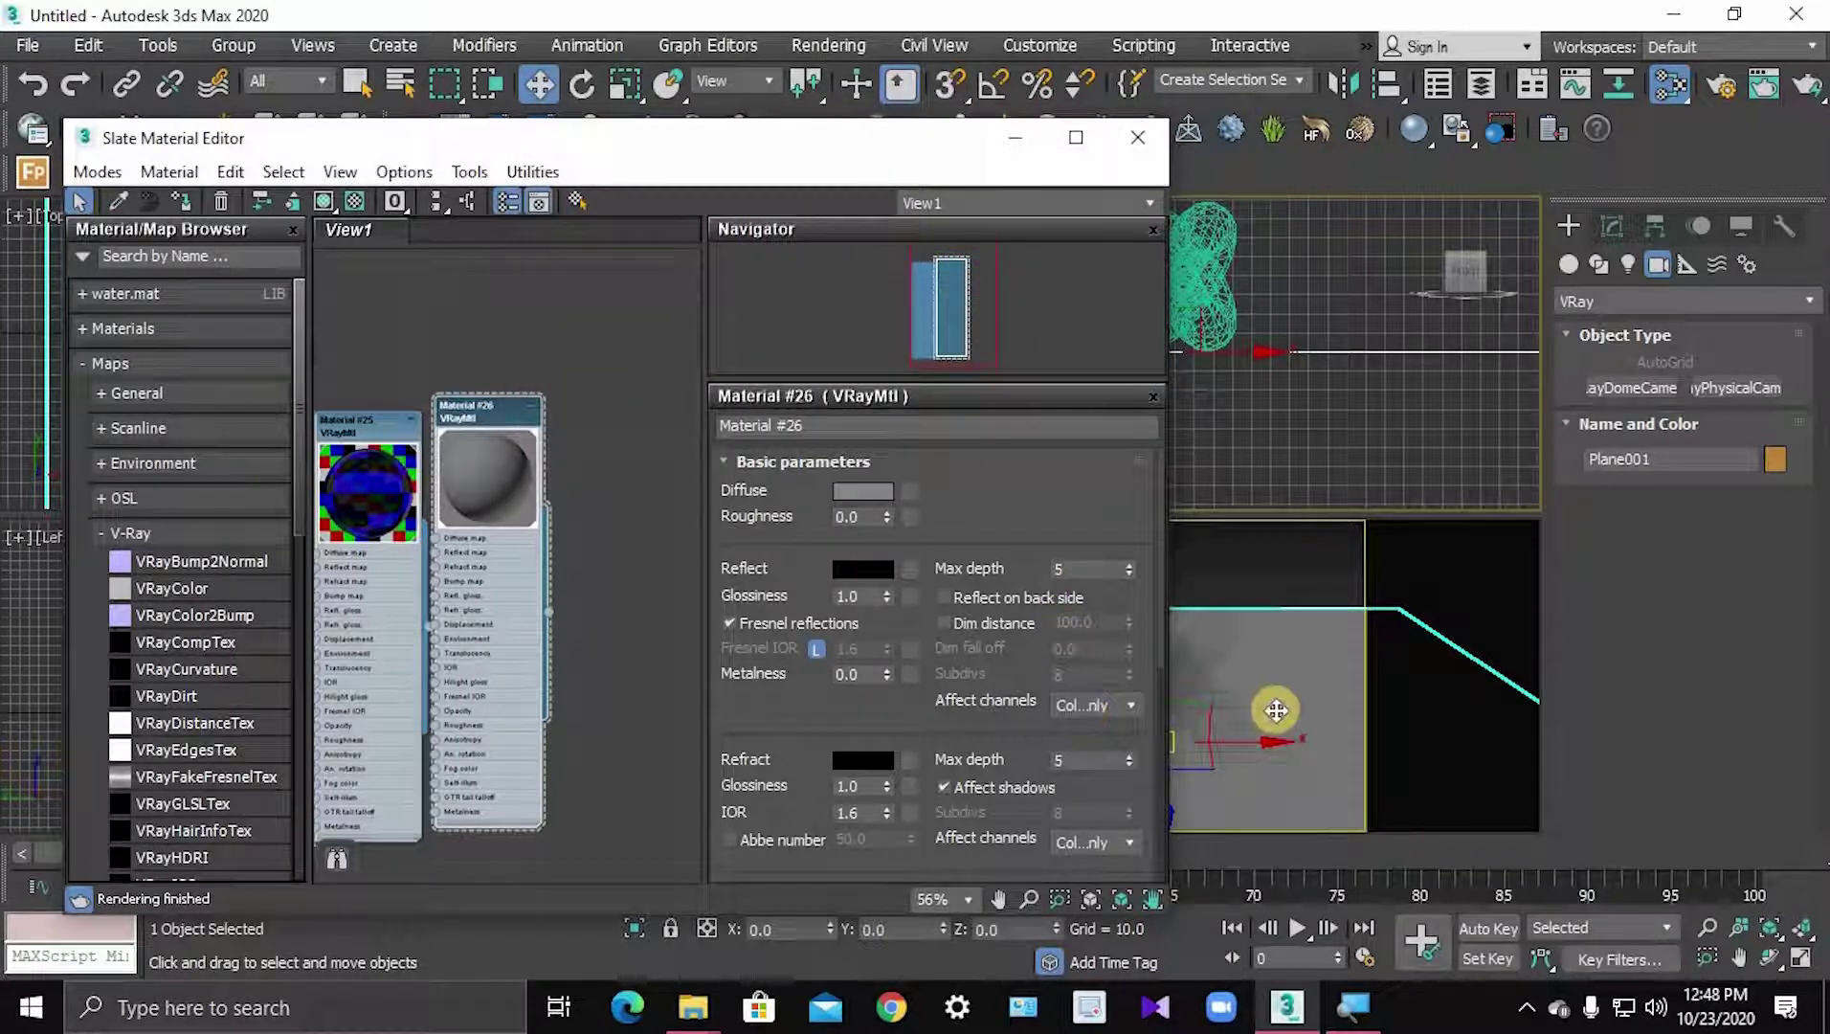
- Place a Dome-type VRayLight, VRayLight001, beside the torus knot in the Top viewport
{"action": "left_click", "coordinate": [1136, 139]}
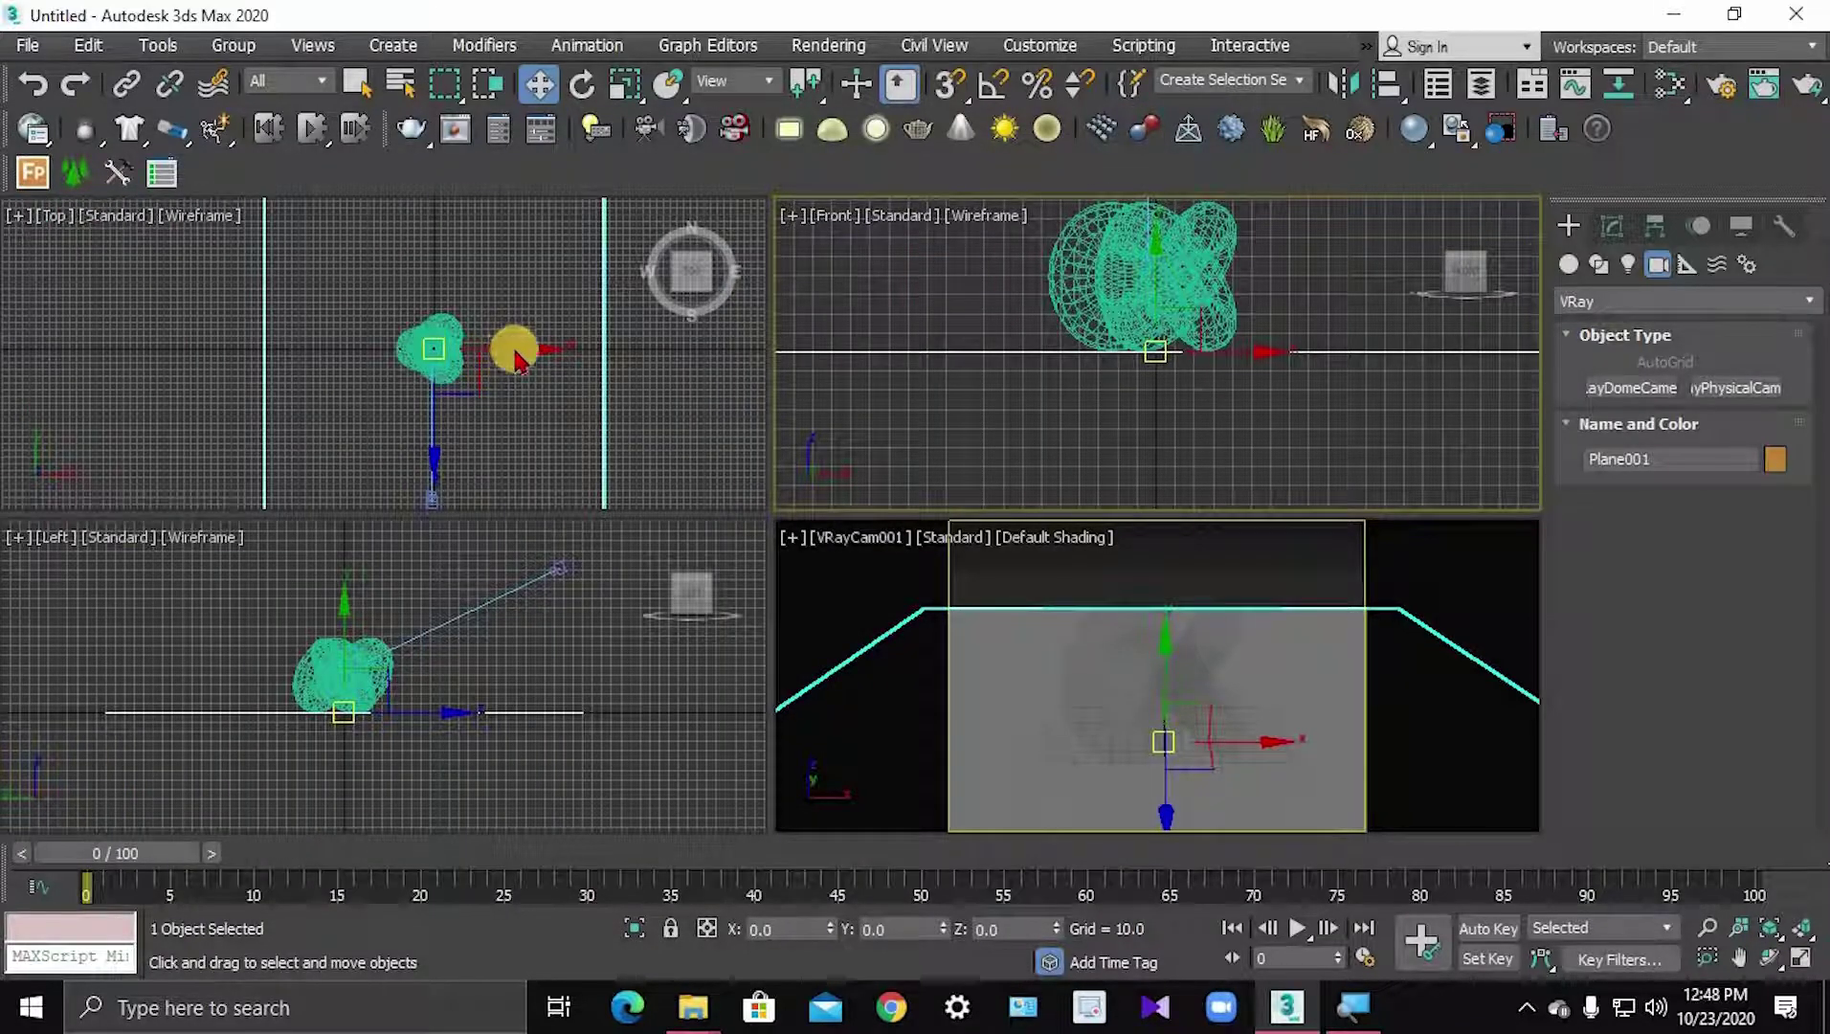
{"action": "left_click", "coordinate": [1628, 264]}
{"action": "left_click", "coordinate": [1704, 300]}
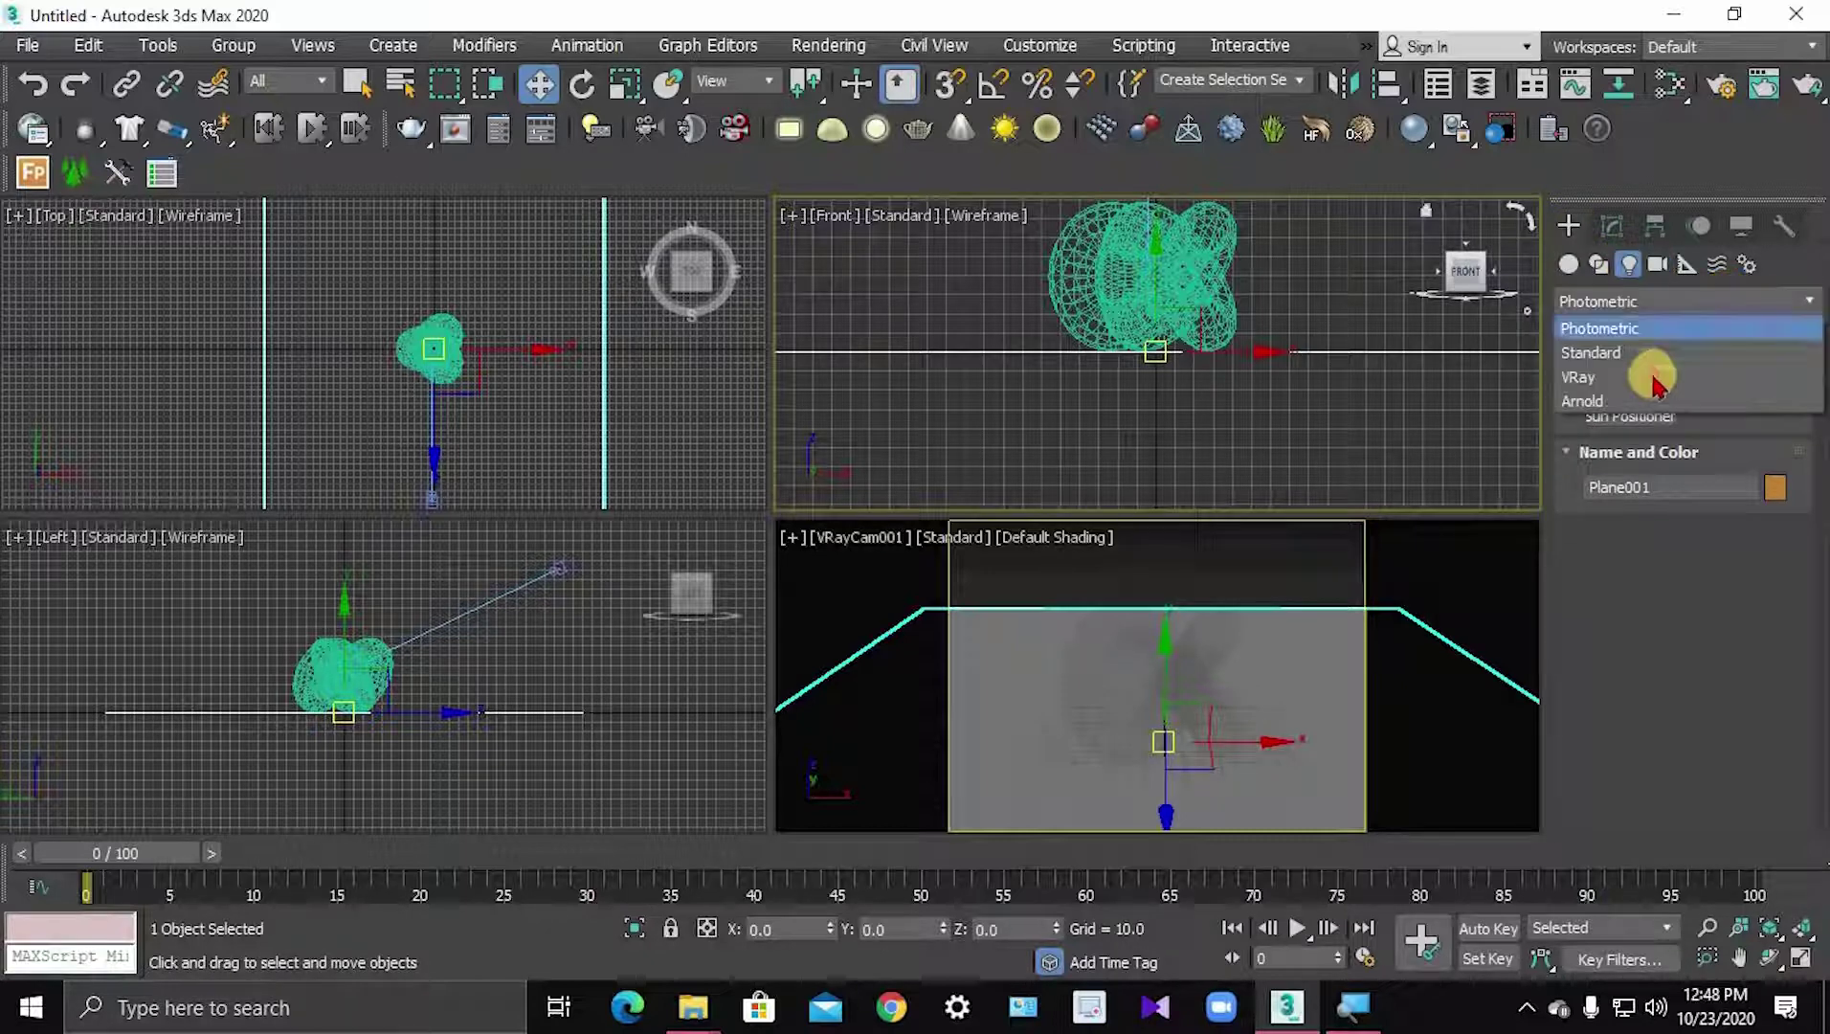
{"action": "left_click", "coordinate": [1653, 379]}
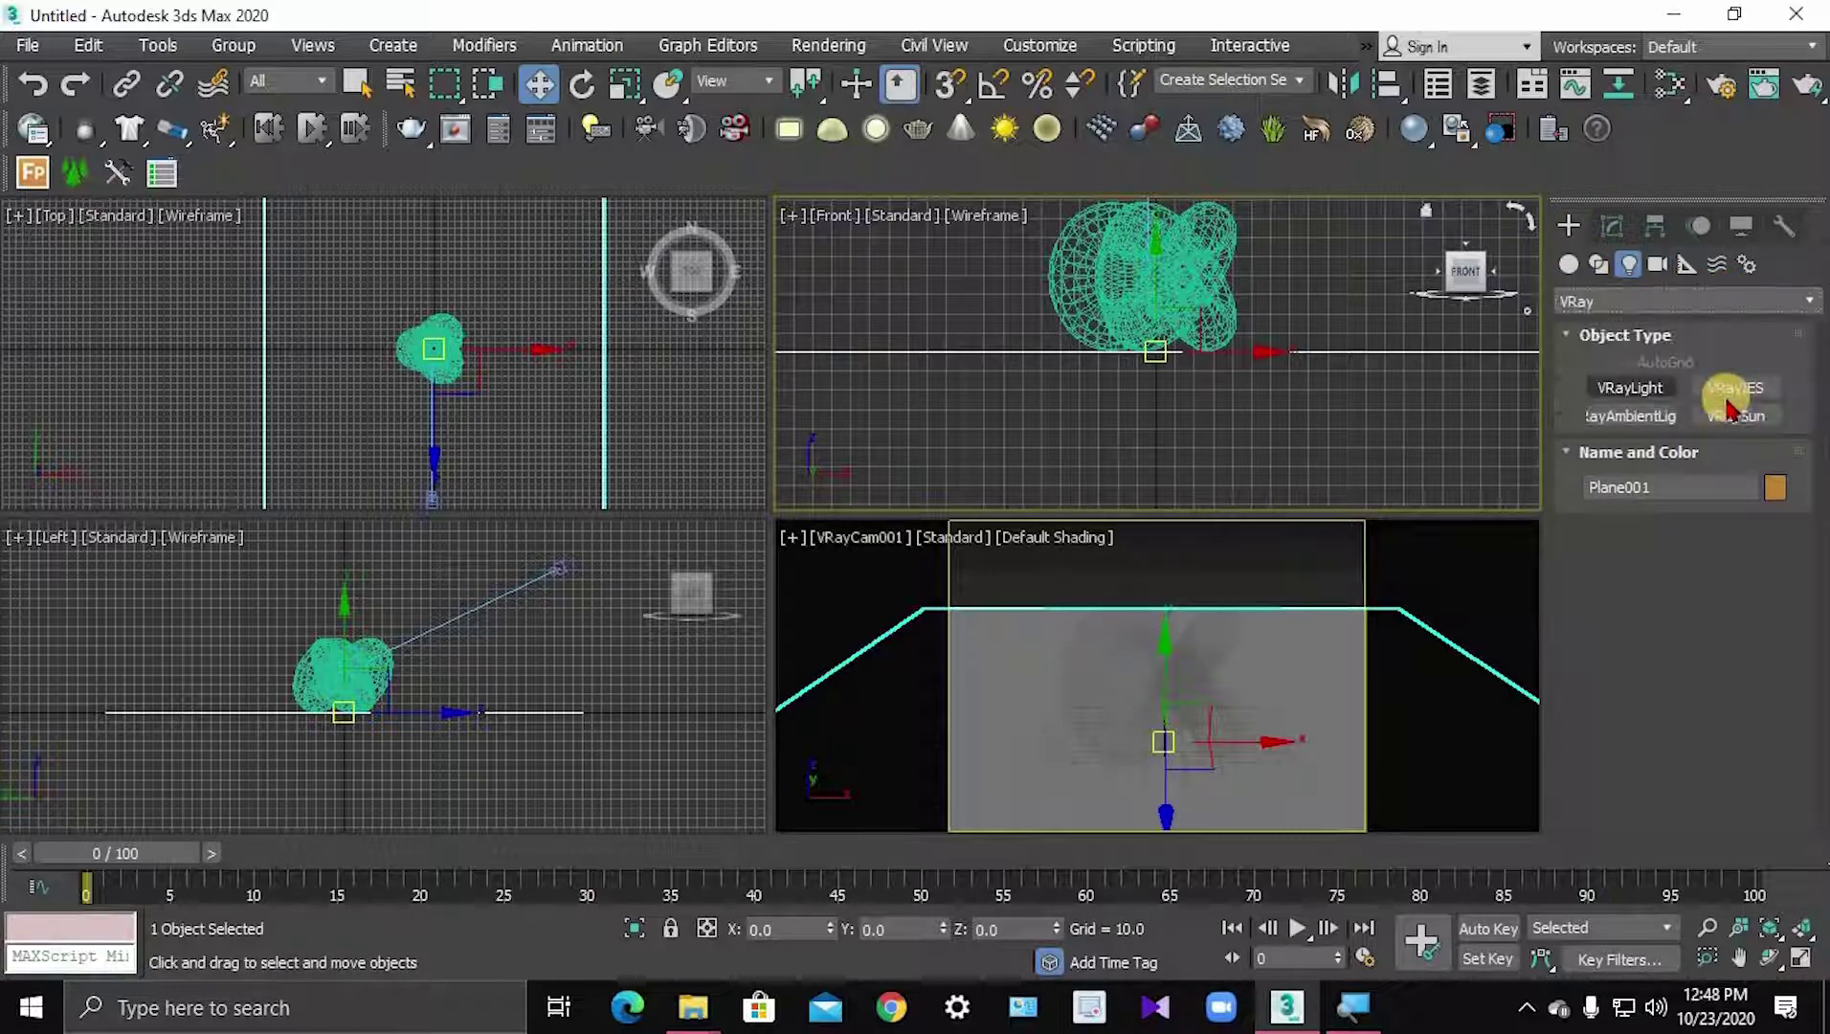
{"action": "left_click", "coordinate": [1653, 388]}
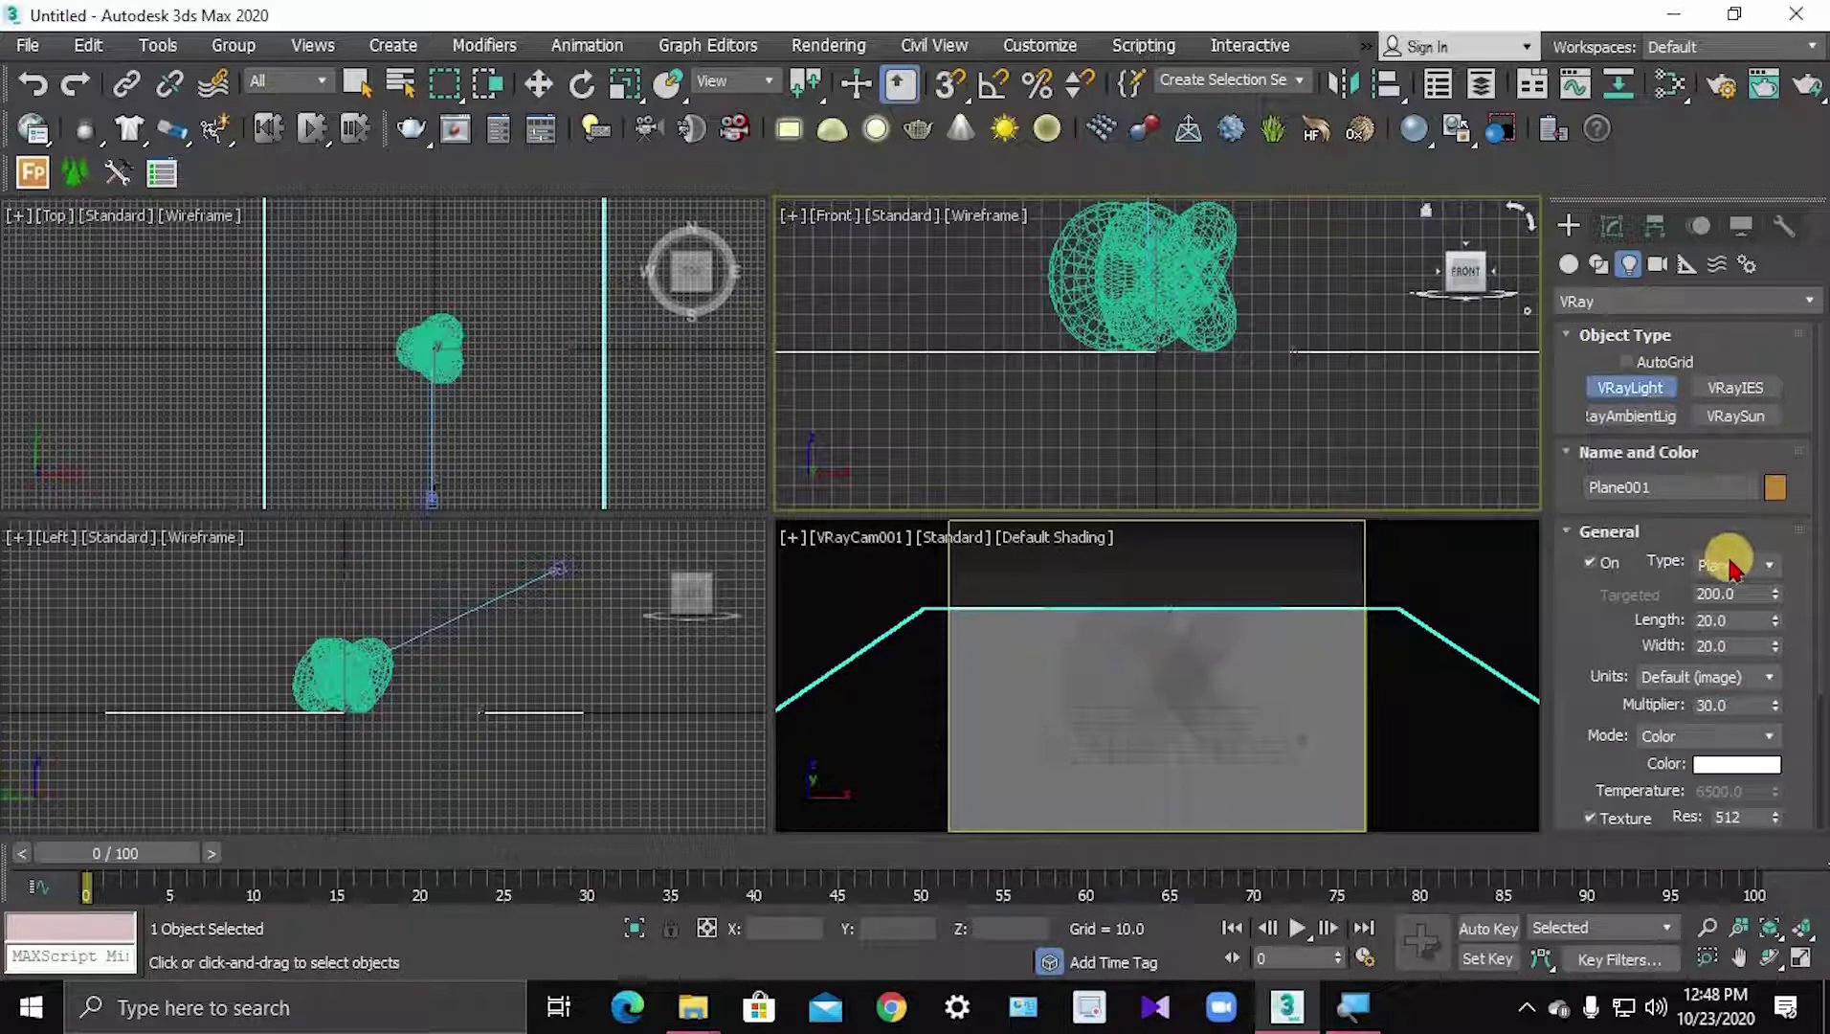
{"action": "left_click", "coordinate": [1737, 568]}
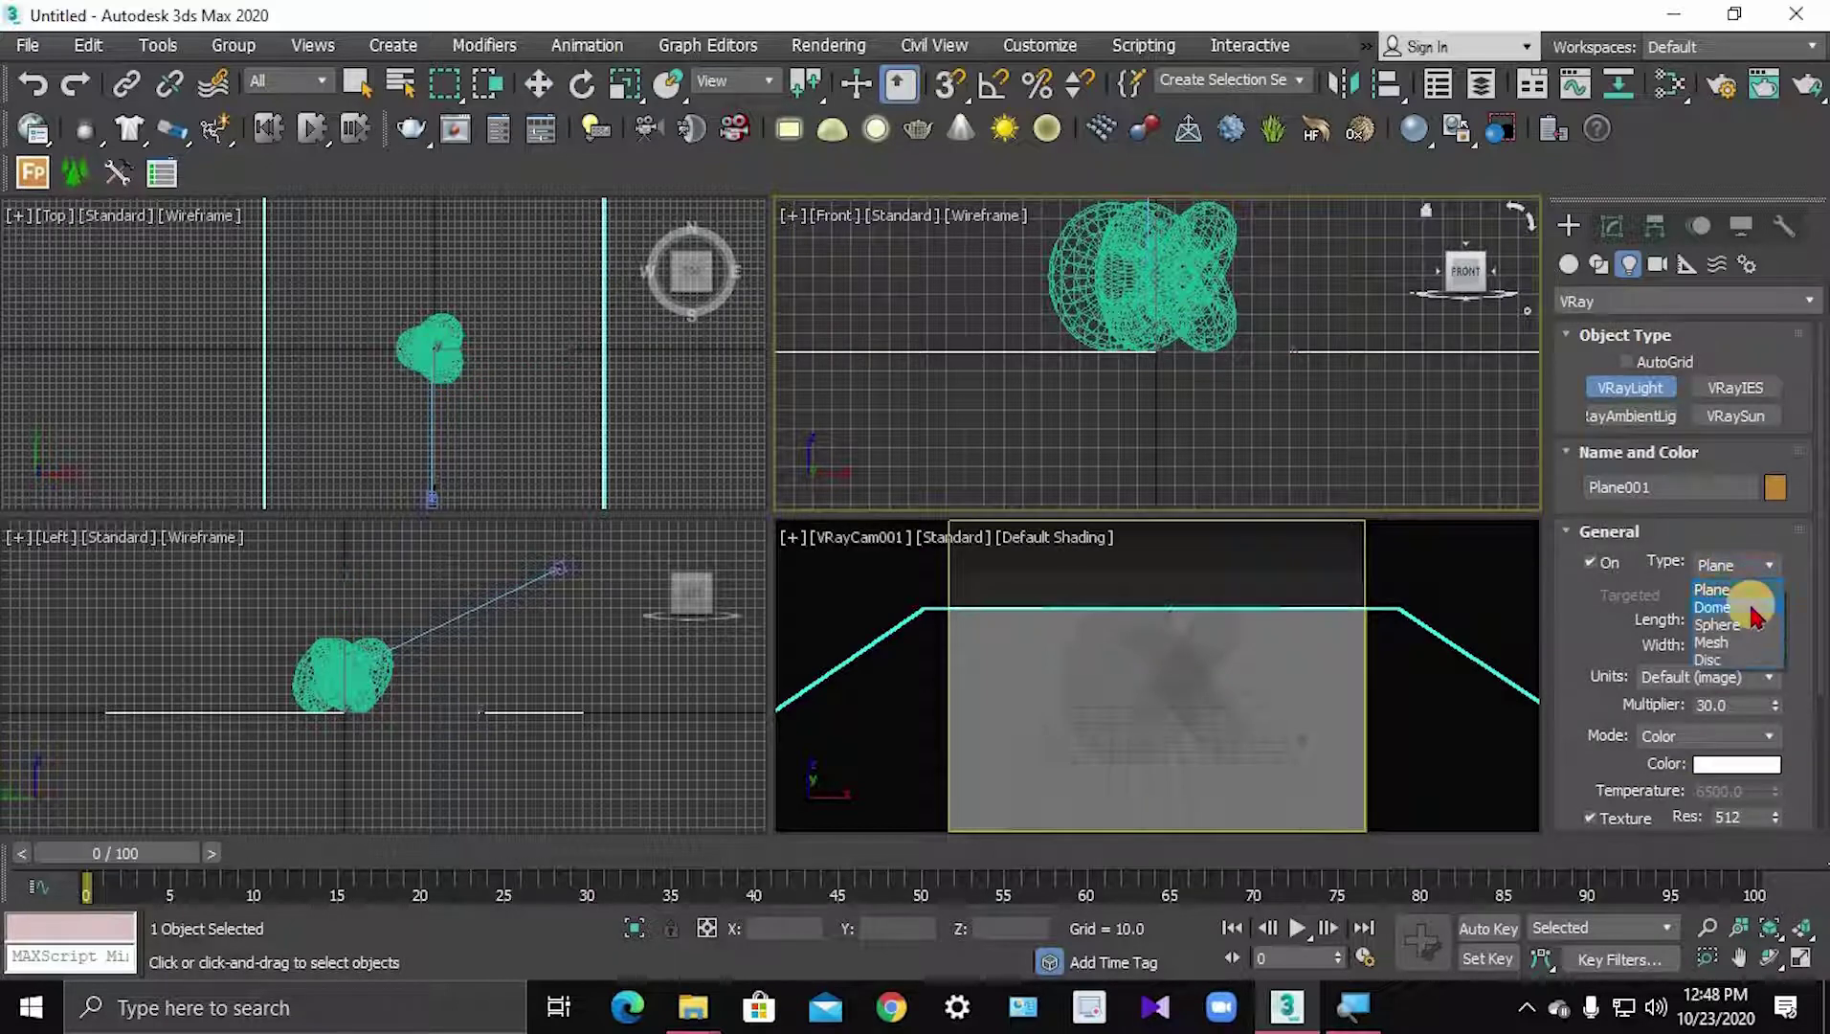
{"action": "left_click", "coordinate": [1747, 606]}
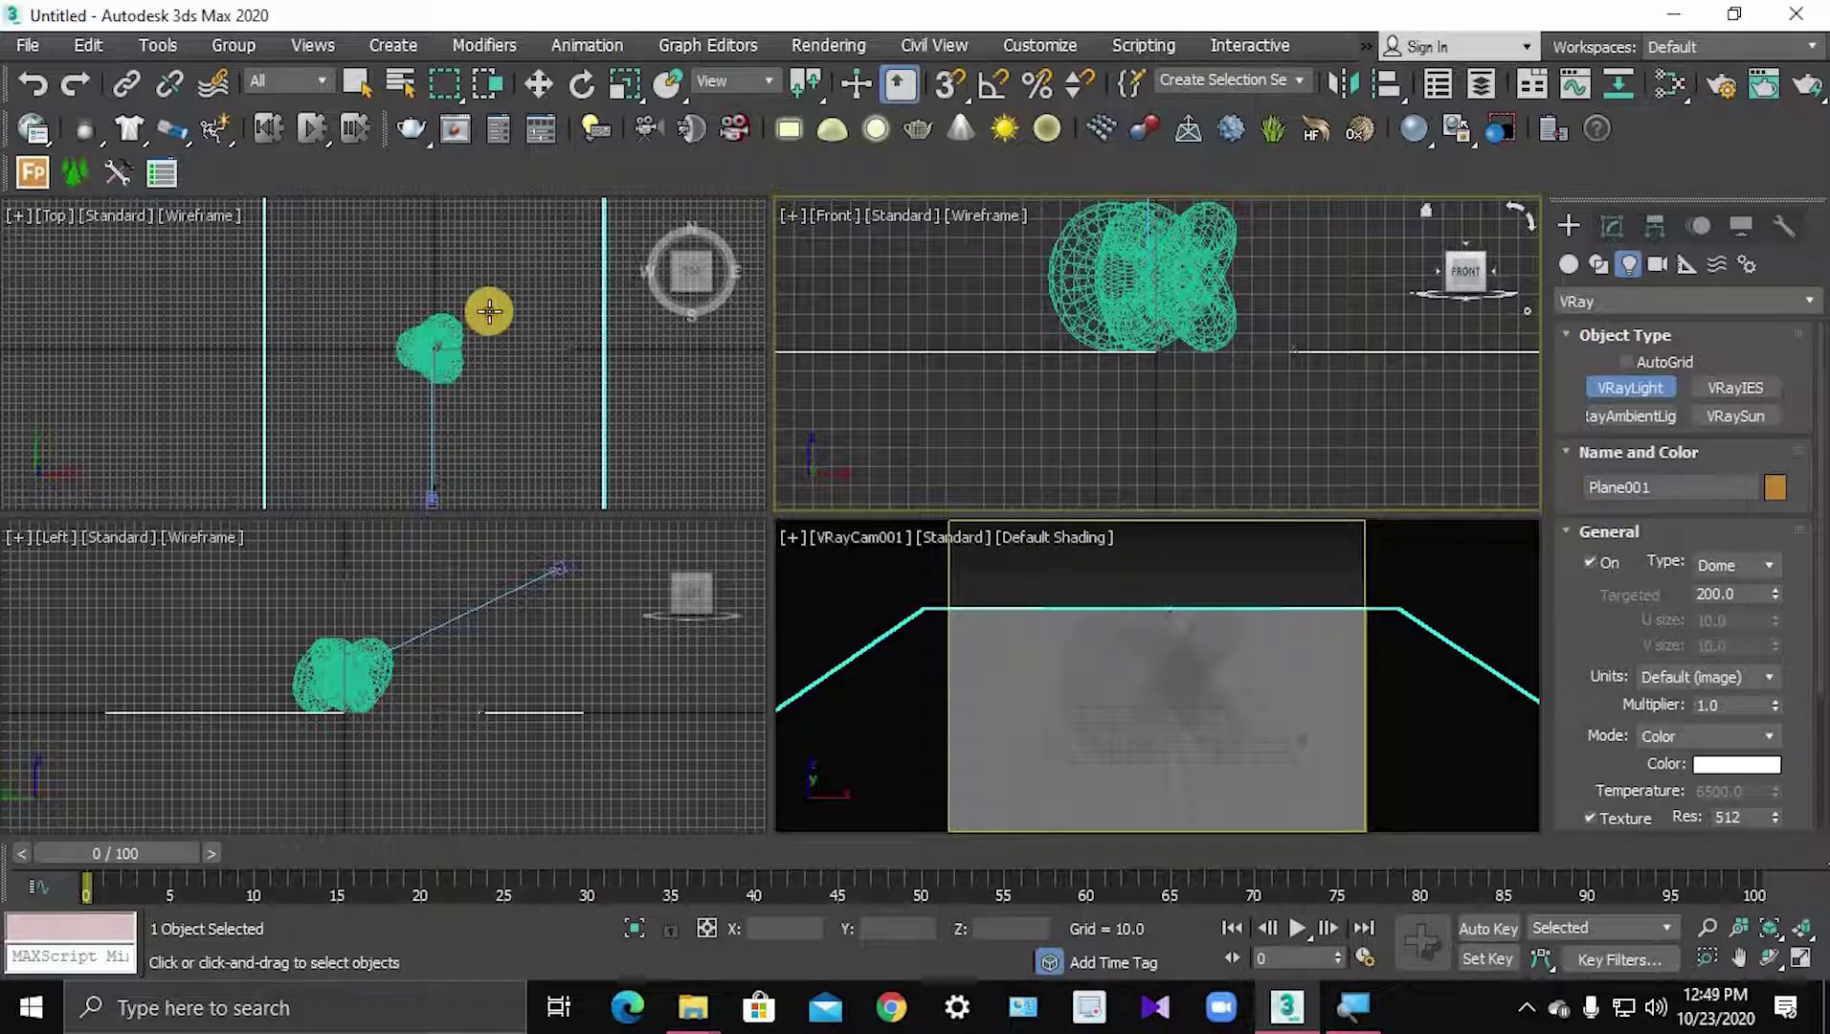
{"action": "left_click", "coordinate": [489, 310]}
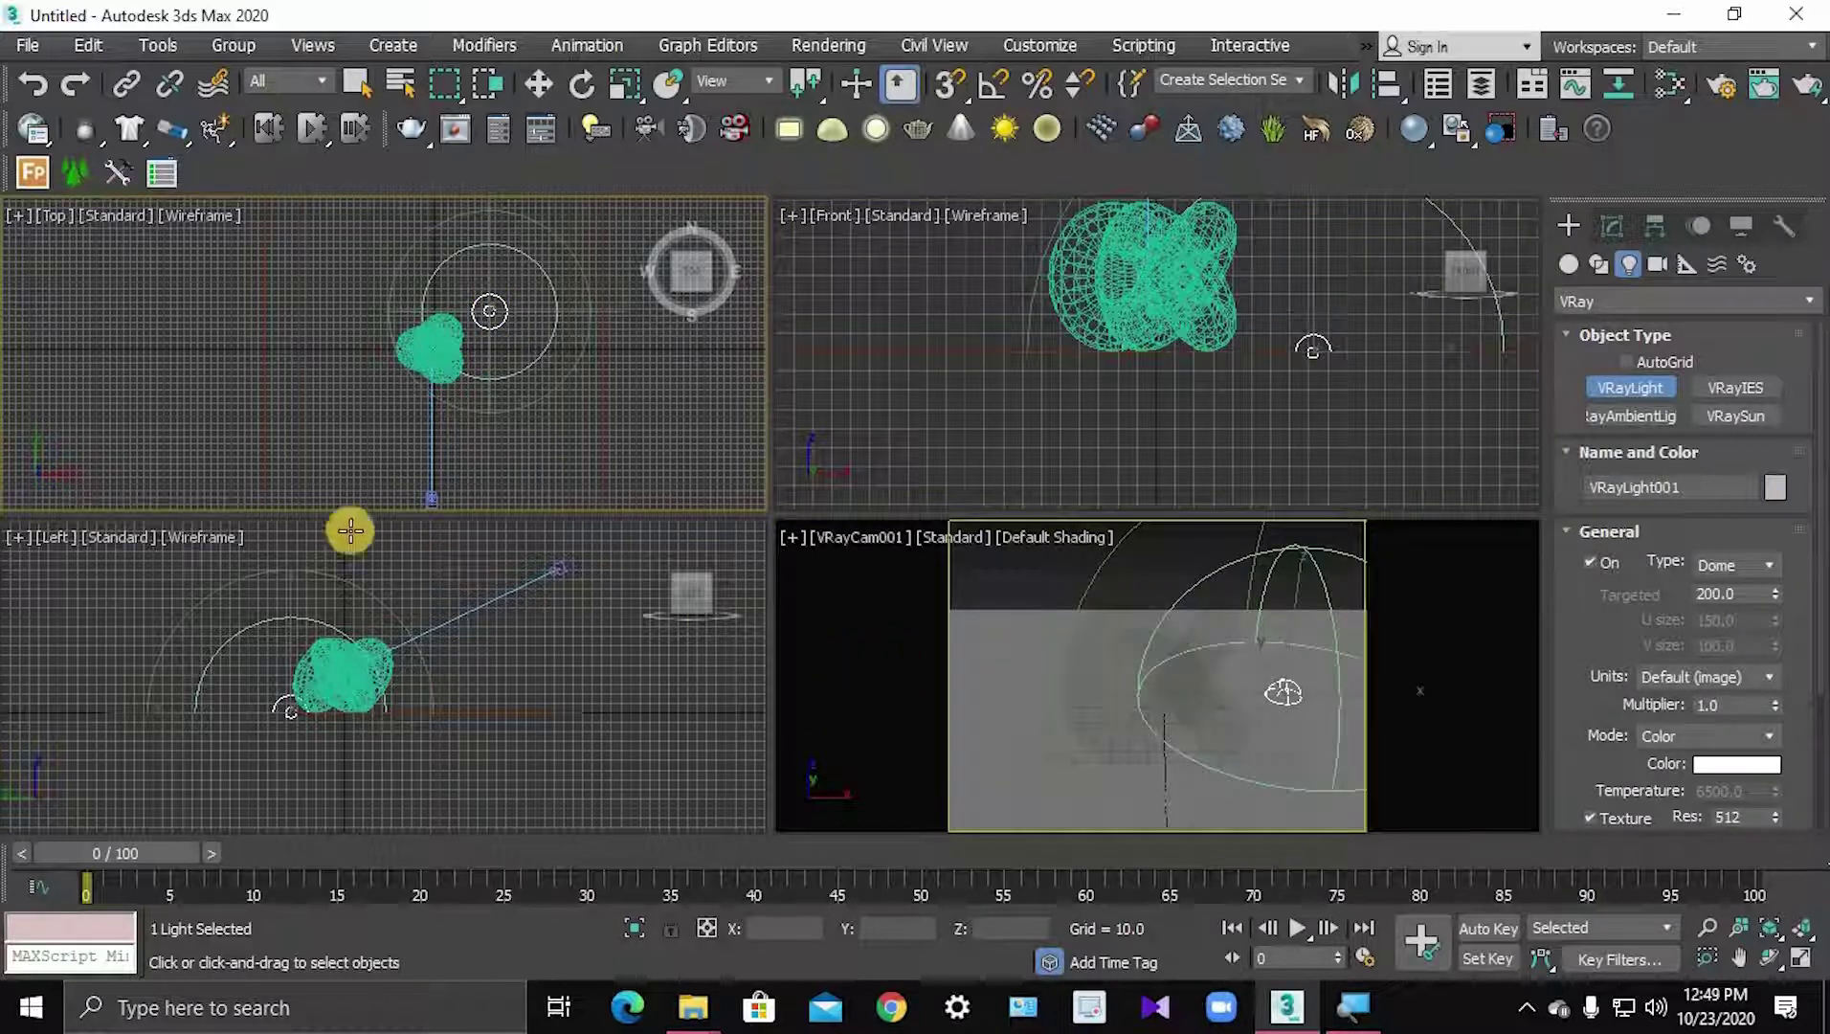
{"action": "right_click", "coordinate": [447, 505]}
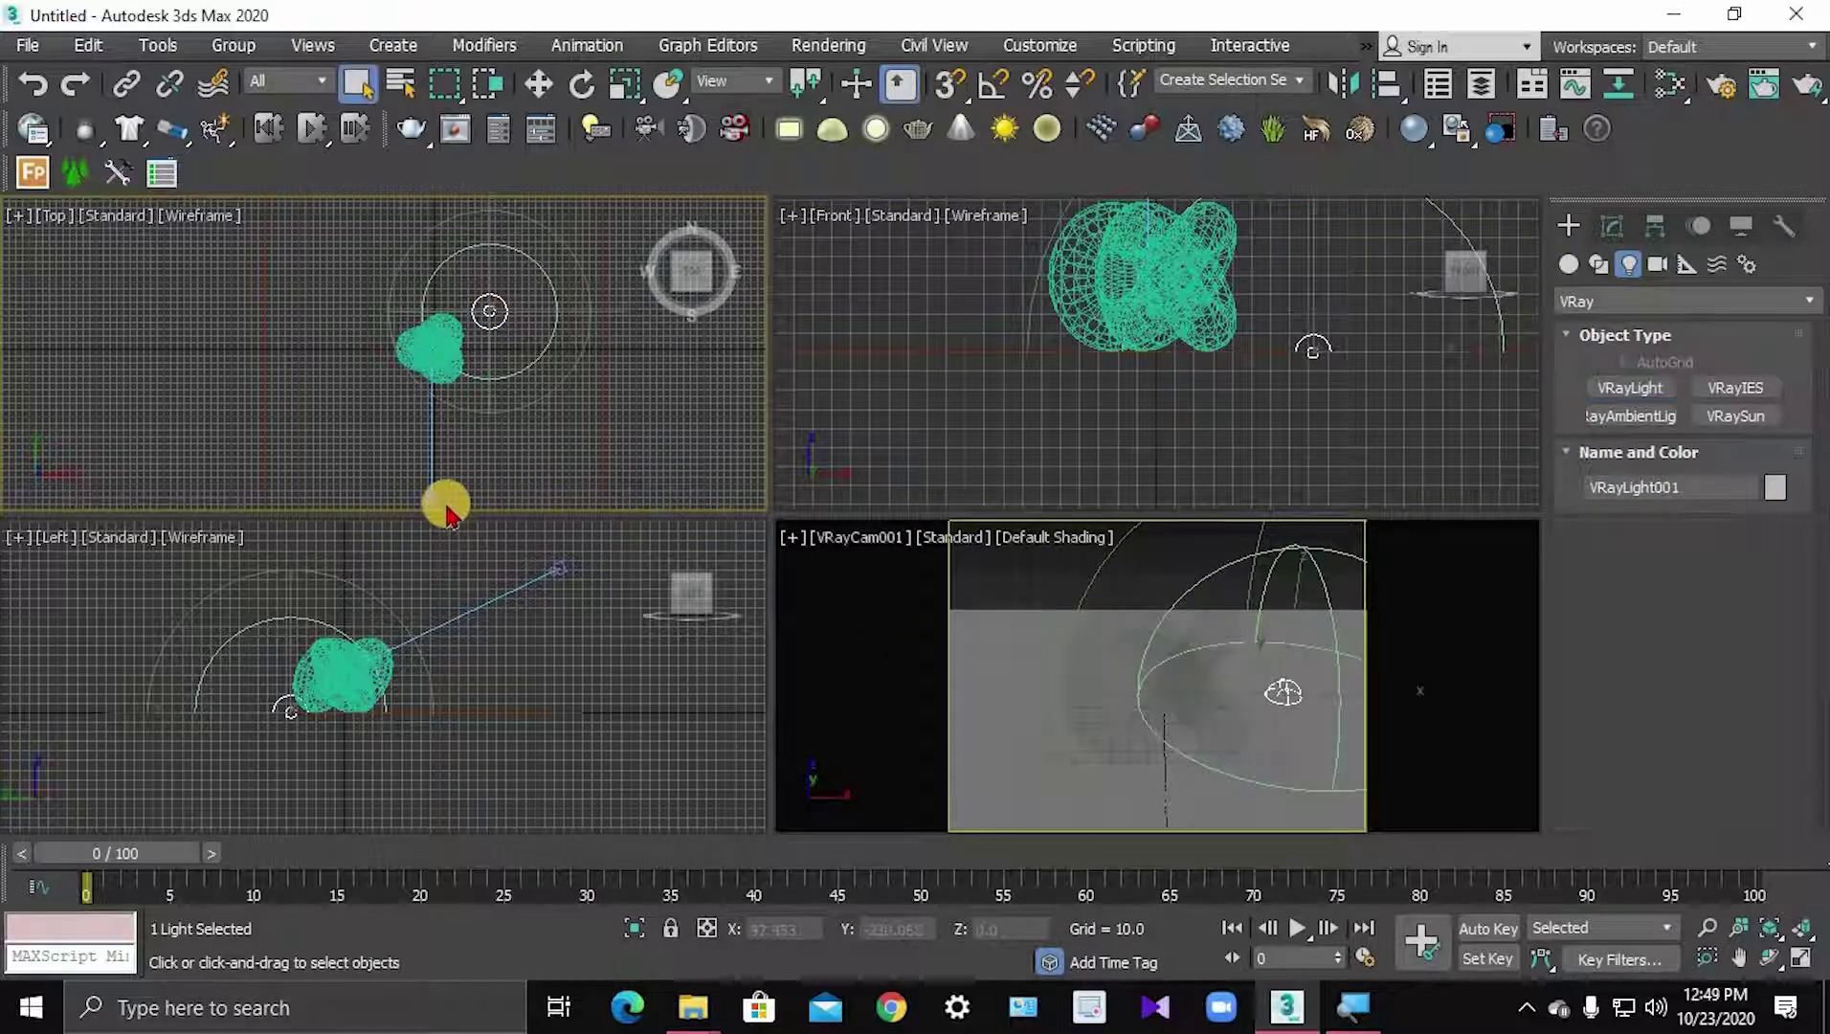
- Select VRayCam001 and browse its parameters in the Modify panel
{"action": "left_click", "coordinate": [428, 498]}
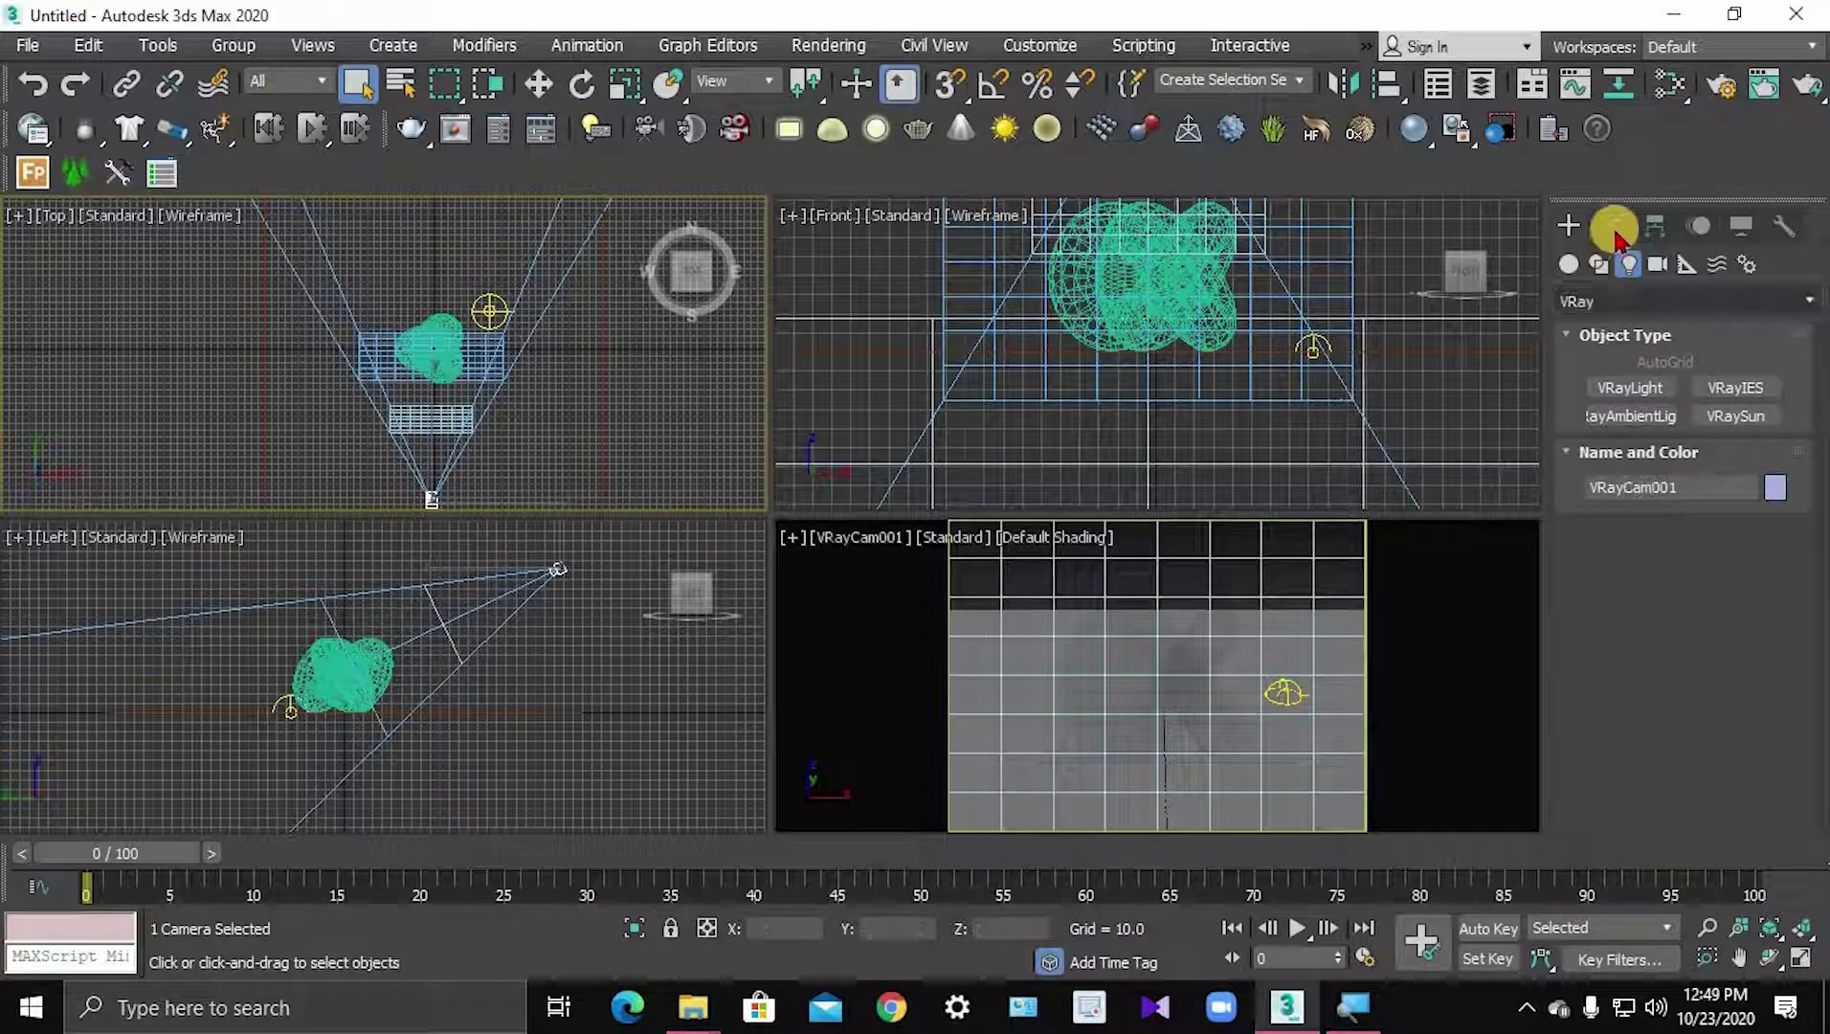
{"action": "left_click", "coordinate": [1612, 226]}
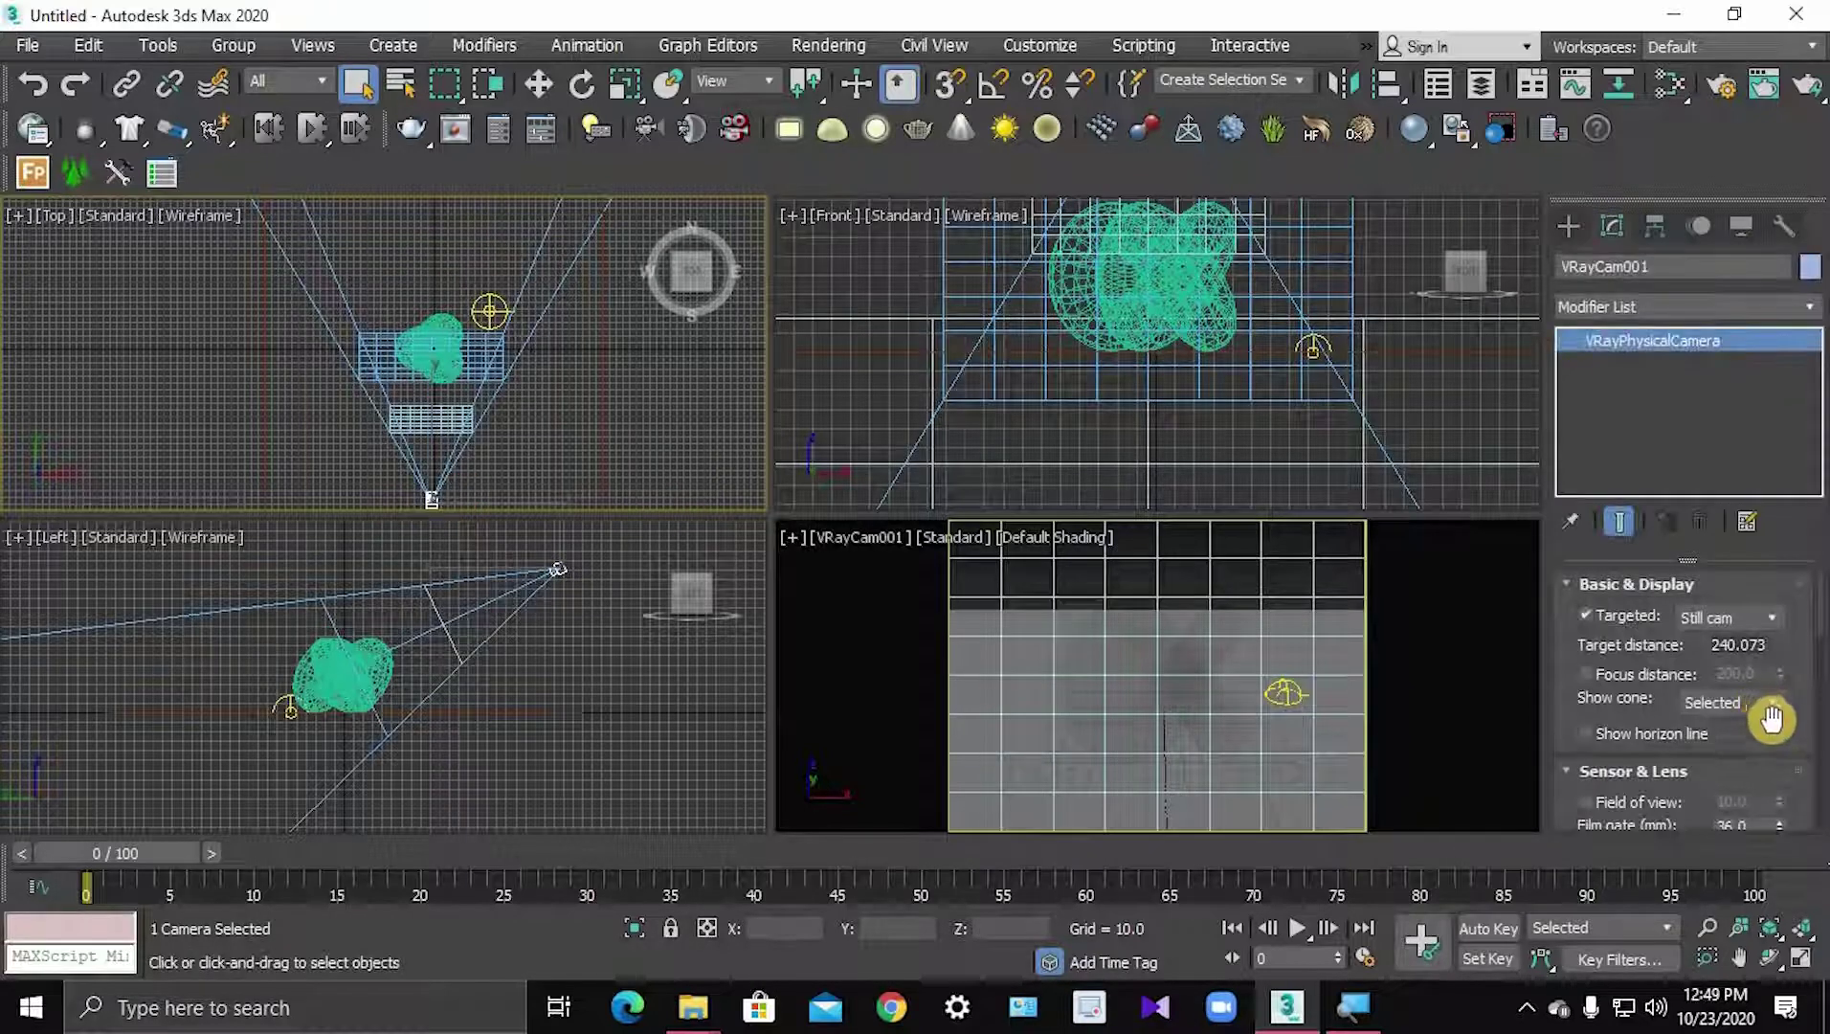
{"action": "scroll", "coordinate": [1772, 717], "scroll_direction": "down", "scroll_amount": 2}
{"action": "scroll", "coordinate": [1780, 722], "scroll_direction": "down", "scroll_amount": 2}
{"action": "scroll", "coordinate": [1790, 727], "scroll_direction": "down", "scroll_amount": 2}
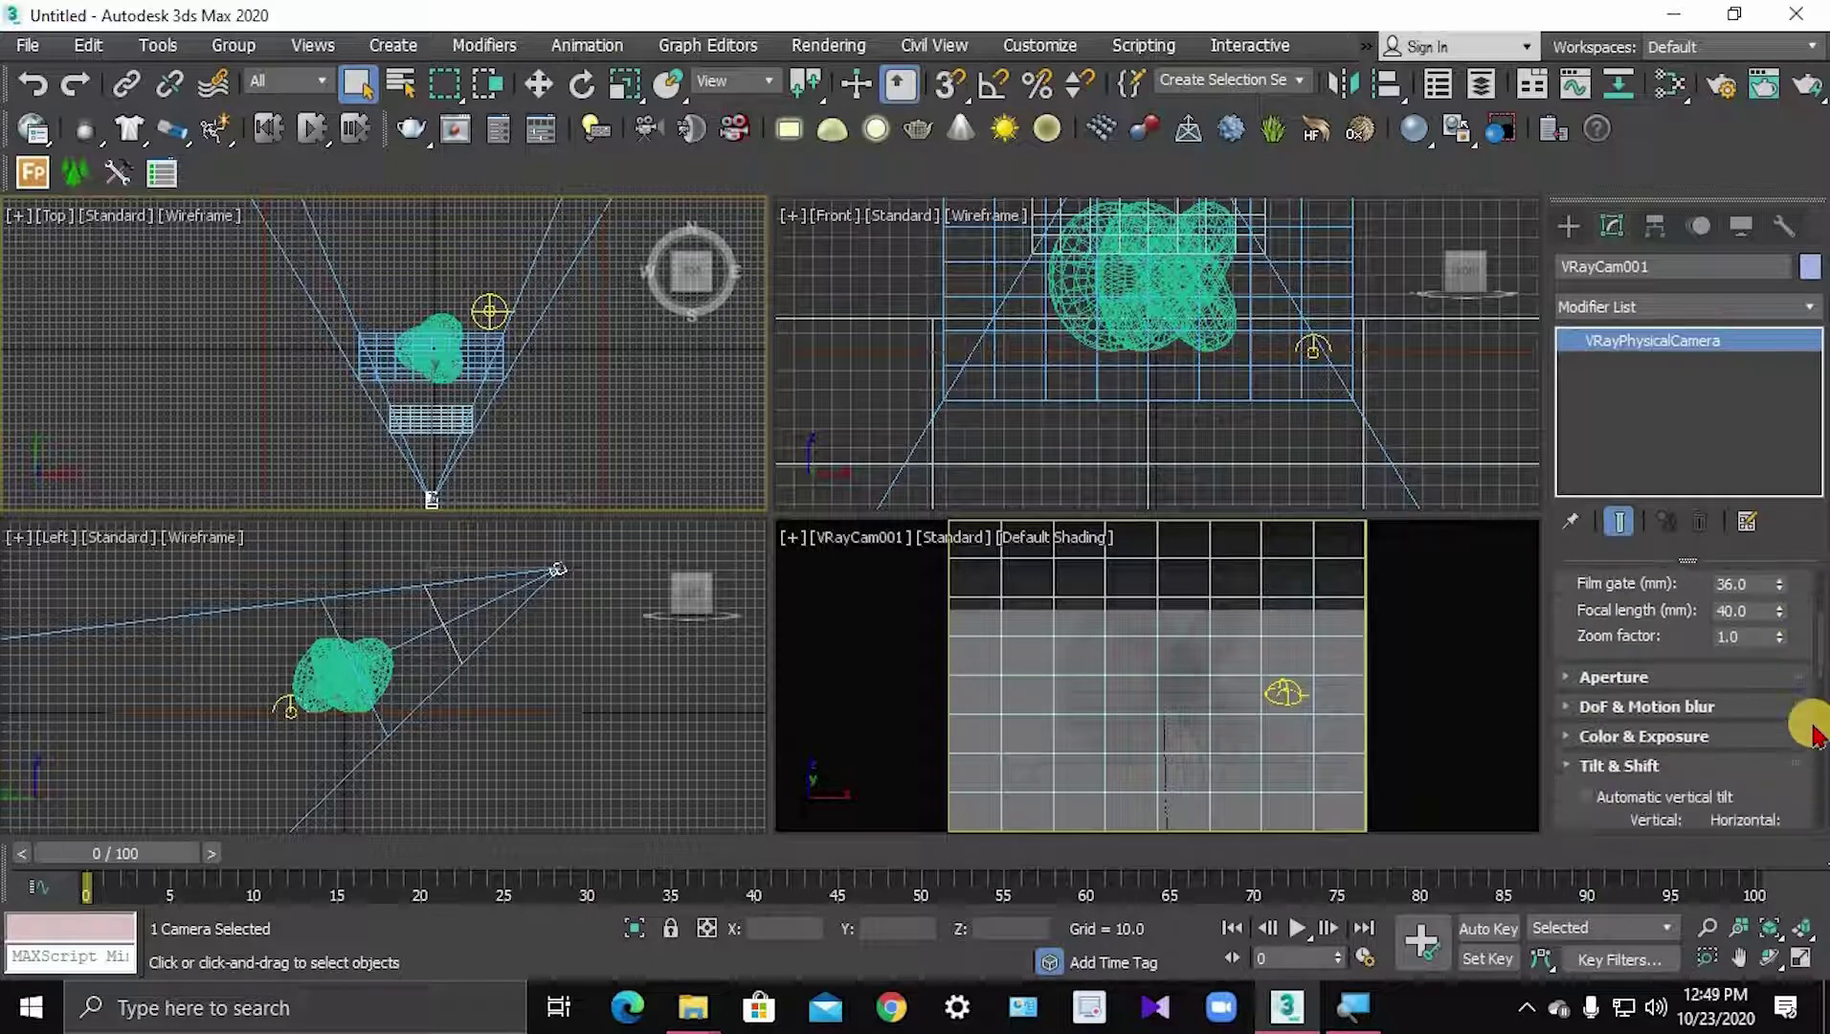
{"action": "scroll", "coordinate": [1814, 735], "scroll_direction": "down", "scroll_amount": 2}
{"action": "scroll", "coordinate": [1814, 735], "scroll_direction": "down", "scroll_amount": 2}
{"action": "scroll", "coordinate": [1813, 735], "scroll_direction": "down", "scroll_amount": 2}
{"action": "scroll", "coordinate": [1814, 735], "scroll_direction": "down", "scroll_amount": 2}
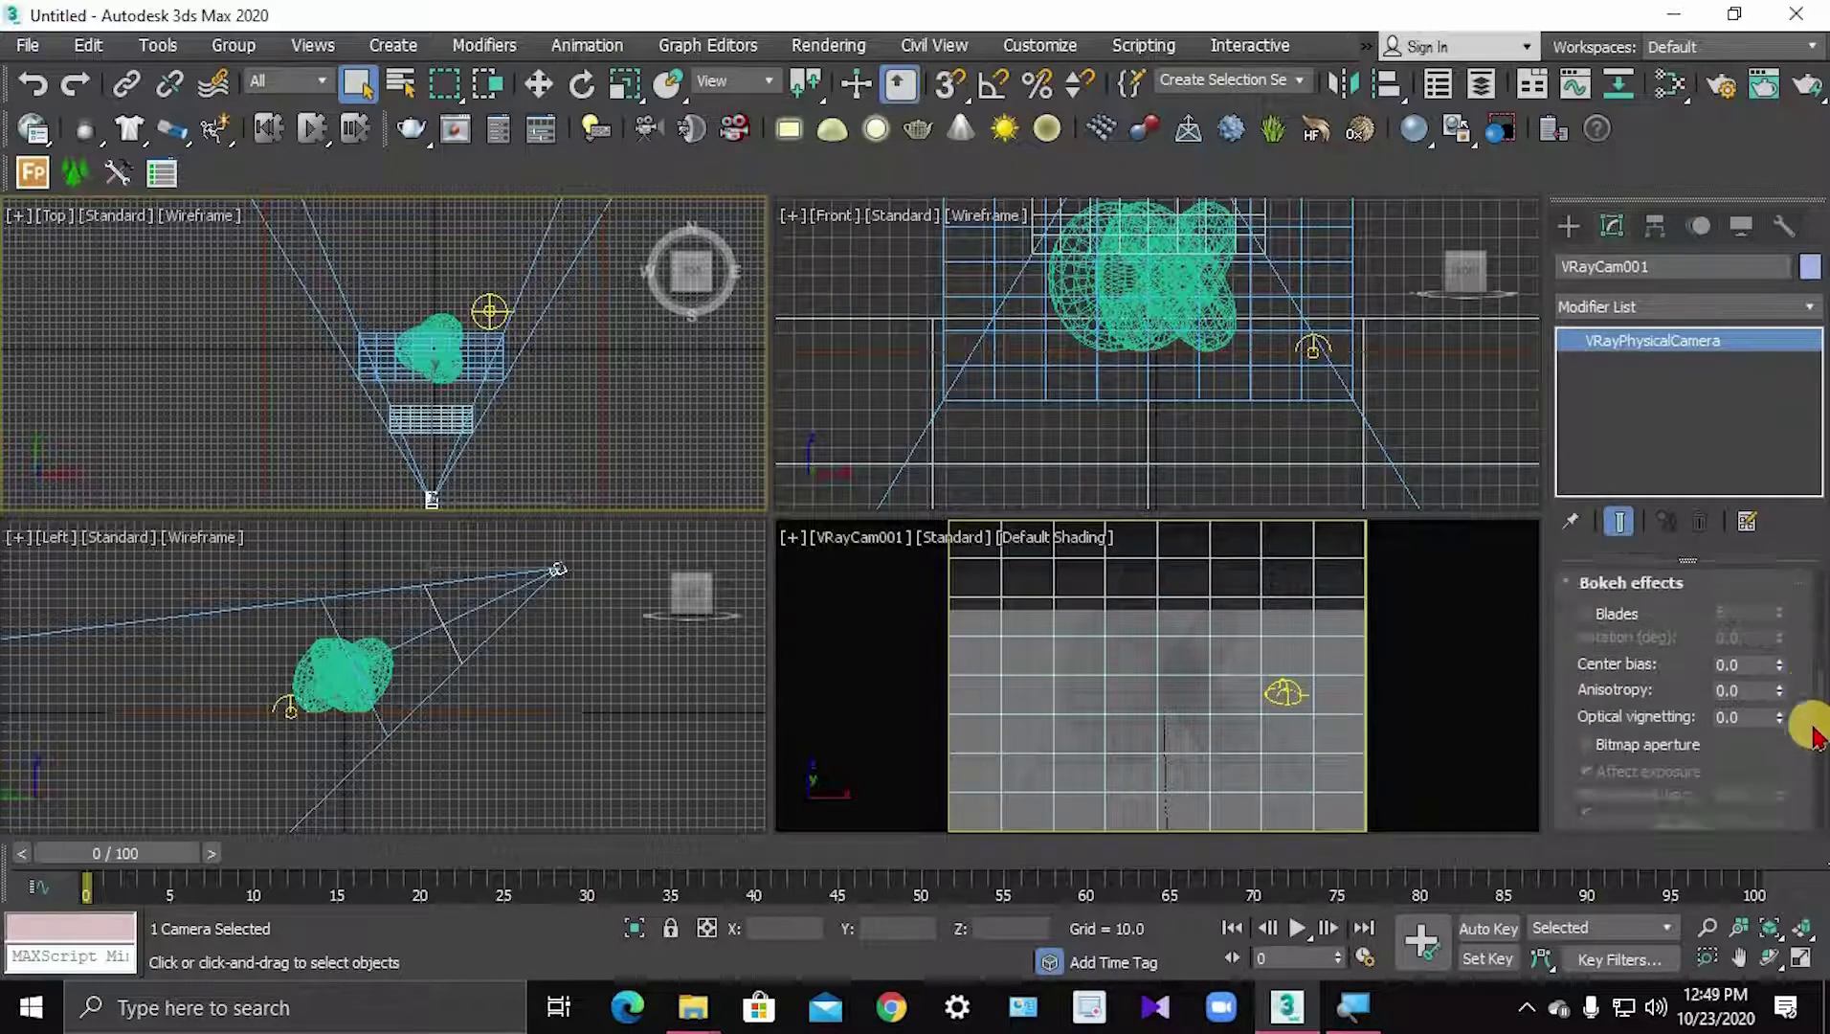
{"action": "scroll", "coordinate": [1814, 735], "scroll_direction": "down", "scroll_amount": 2}
{"action": "scroll", "coordinate": [1814, 735], "scroll_direction": "down", "scroll_amount": 1}
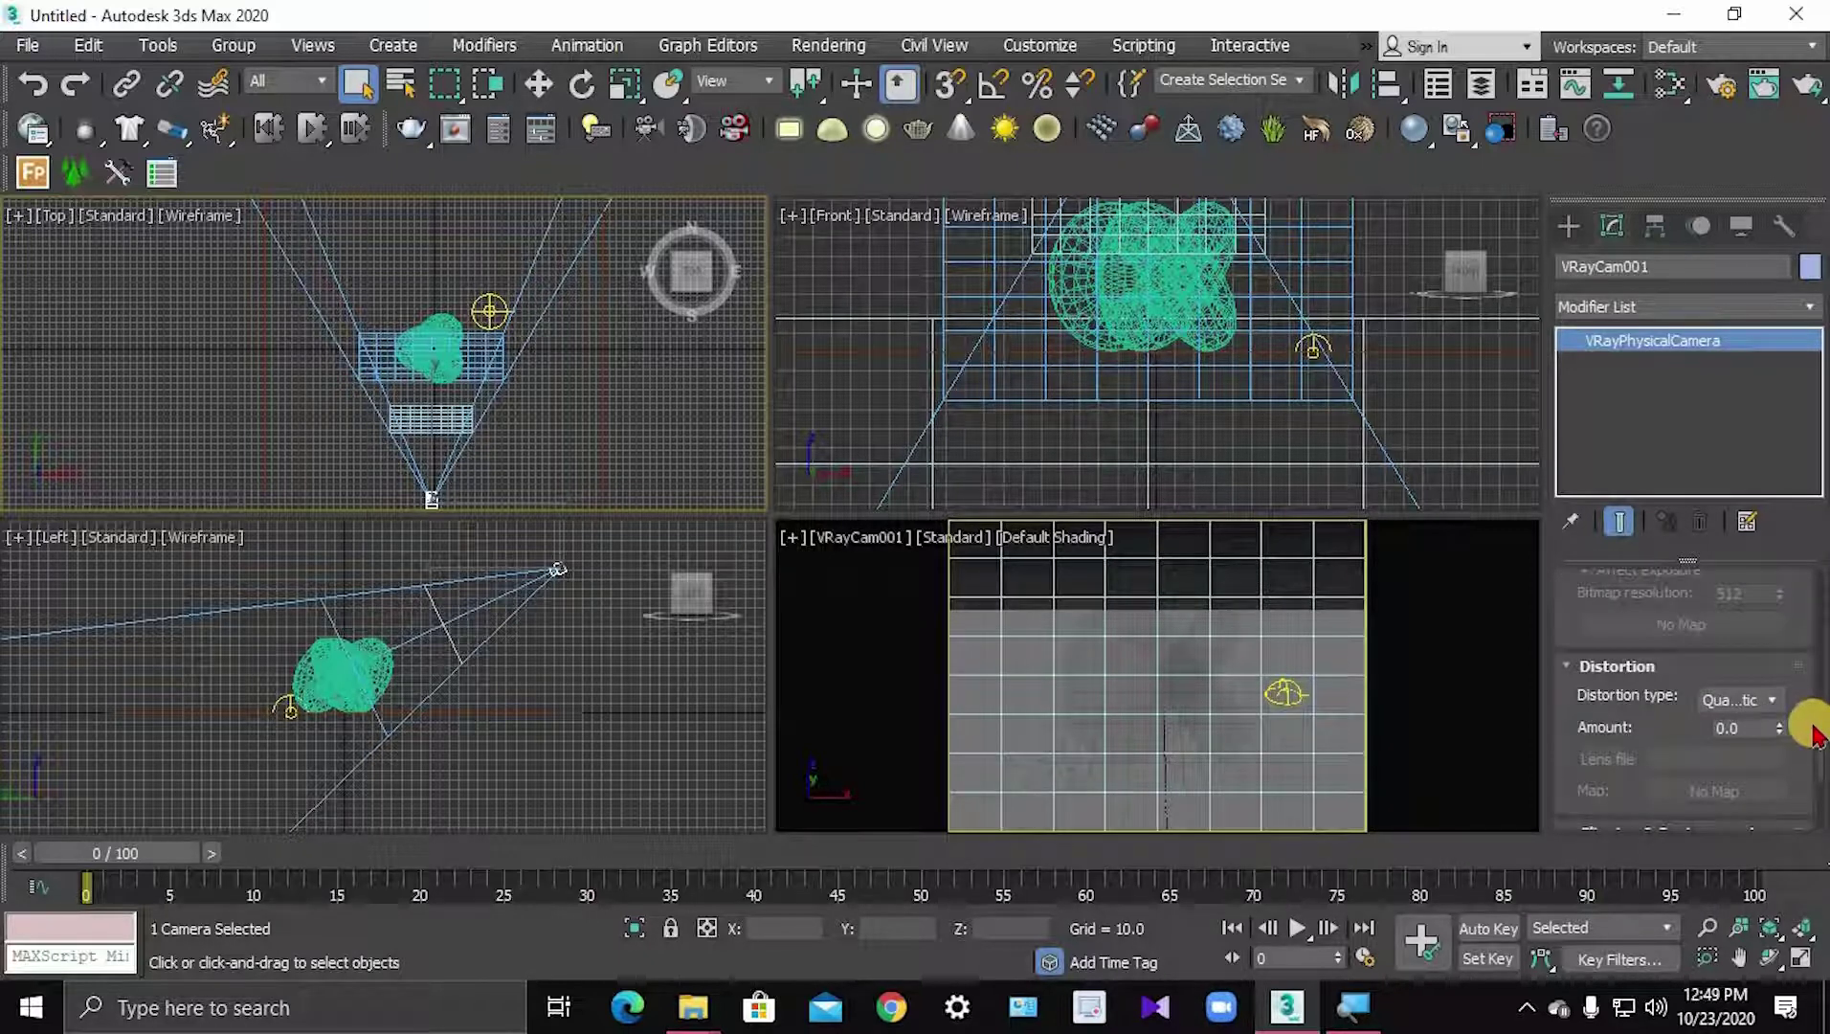
{"action": "scroll", "coordinate": [1814, 735], "scroll_direction": "up", "scroll_amount": 2}
{"action": "scroll", "coordinate": [1814, 735], "scroll_direction": "up", "scroll_amount": 2}
{"action": "scroll", "coordinate": [1814, 735], "scroll_direction": "up", "scroll_amount": 2}
{"action": "scroll", "coordinate": [1813, 735], "scroll_direction": "up", "scroll_amount": 2}
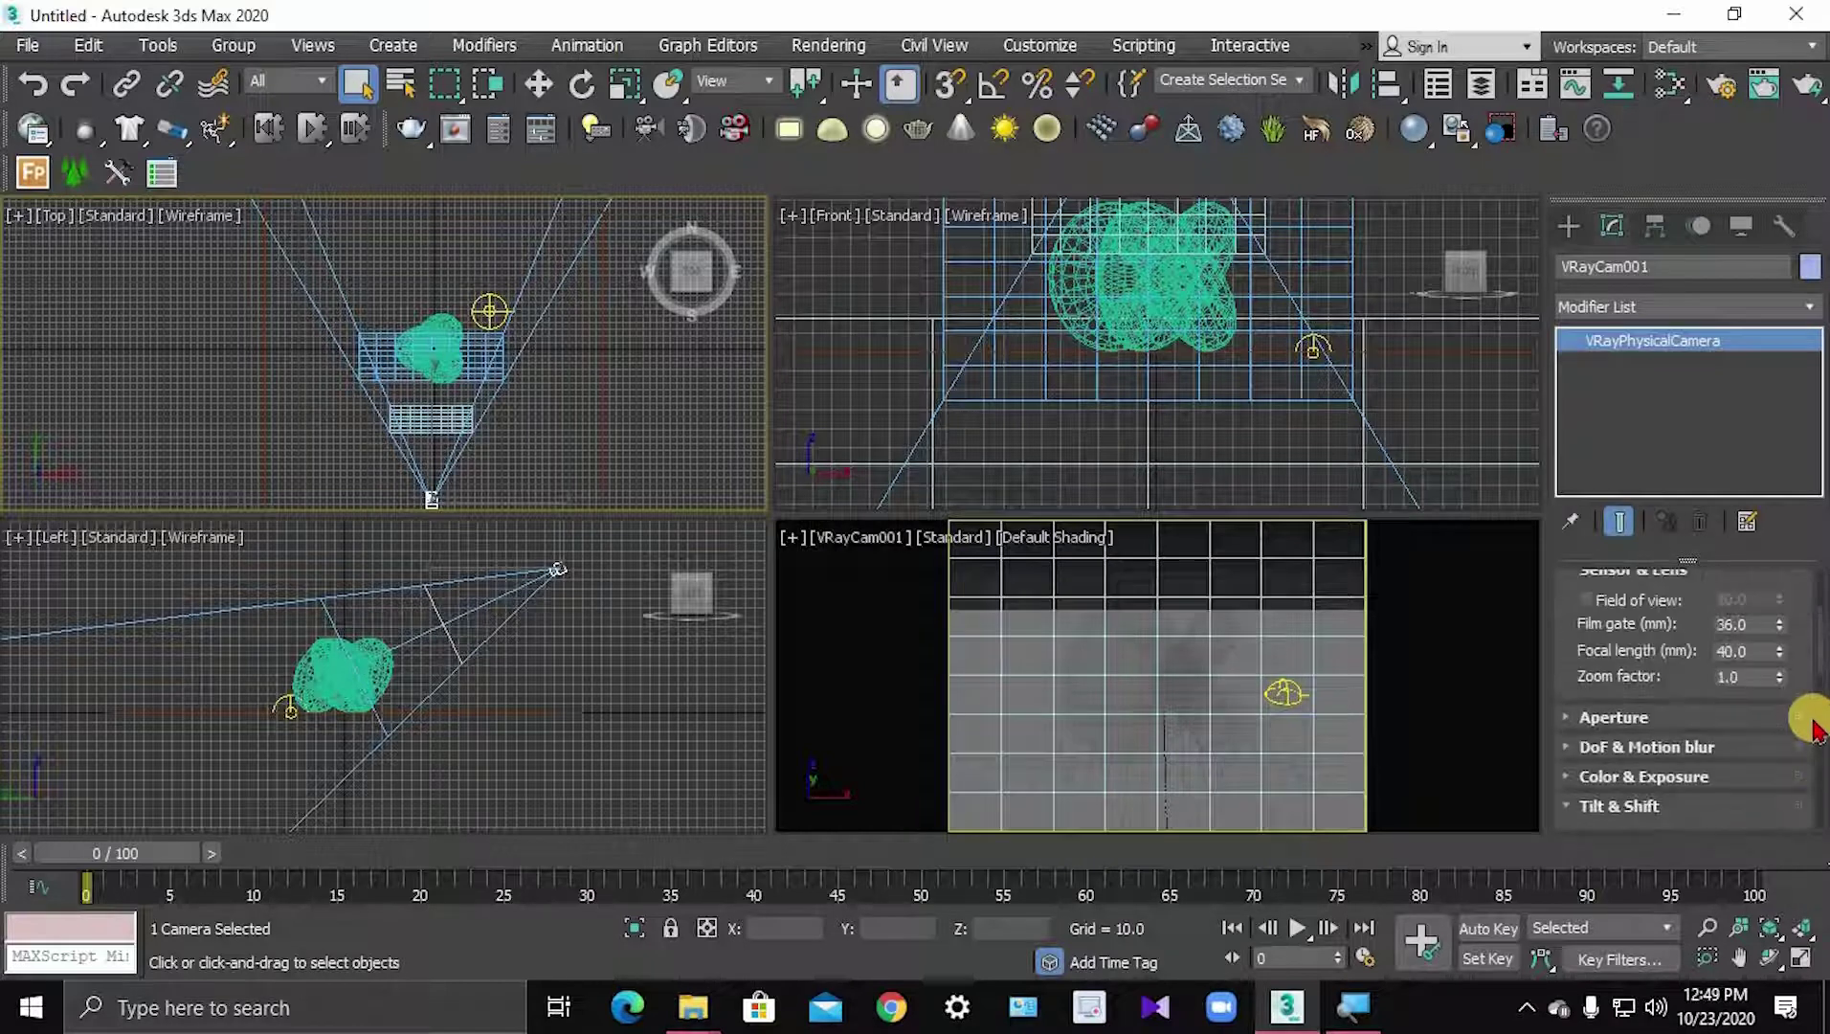
{"action": "scroll", "coordinate": [1814, 731], "scroll_direction": "up", "scroll_amount": 3}
{"action": "scroll", "coordinate": [1813, 731], "scroll_direction": "up", "scroll_amount": 1}
{"action": "scroll", "coordinate": [1813, 731], "scroll_direction": "up", "scroll_amount": 1}
{"action": "scroll", "coordinate": [1814, 730], "scroll_direction": "down", "scroll_amount": 3}
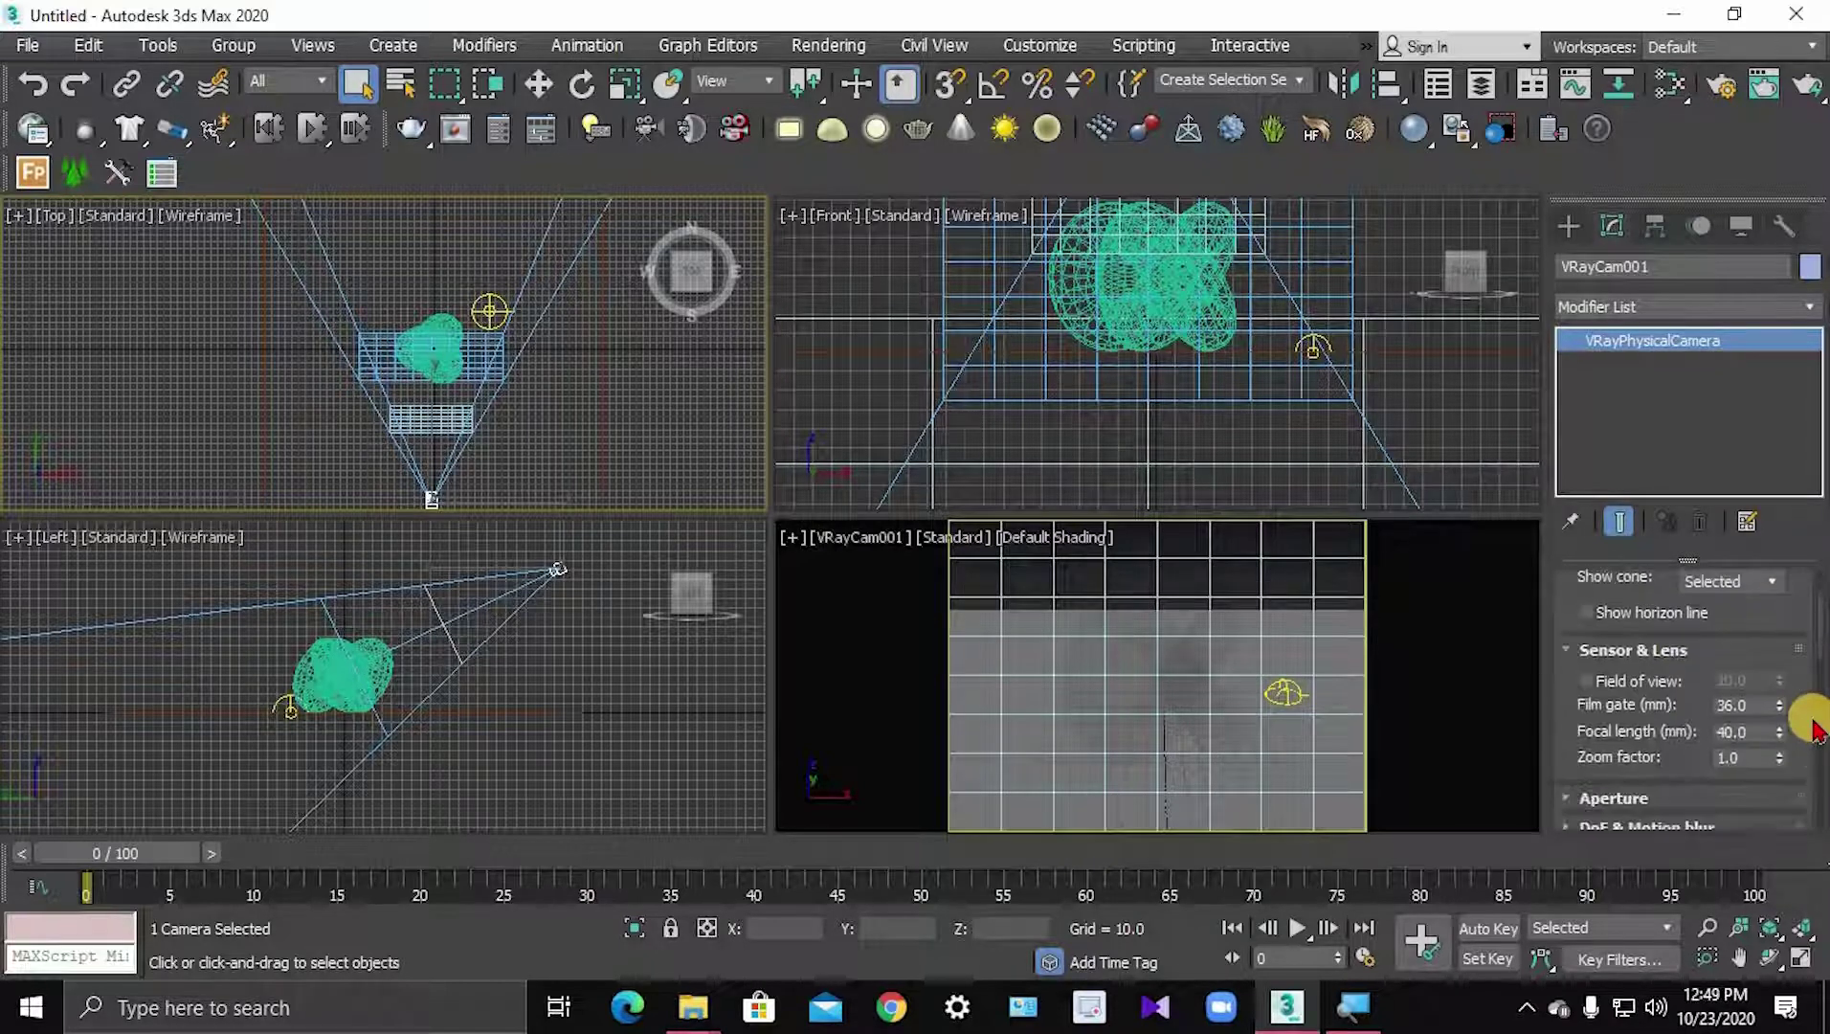
{"action": "scroll", "coordinate": [1813, 730], "scroll_direction": "down", "scroll_amount": 2}
{"action": "scroll", "coordinate": [1813, 722], "scroll_direction": "down", "scroll_amount": 2}
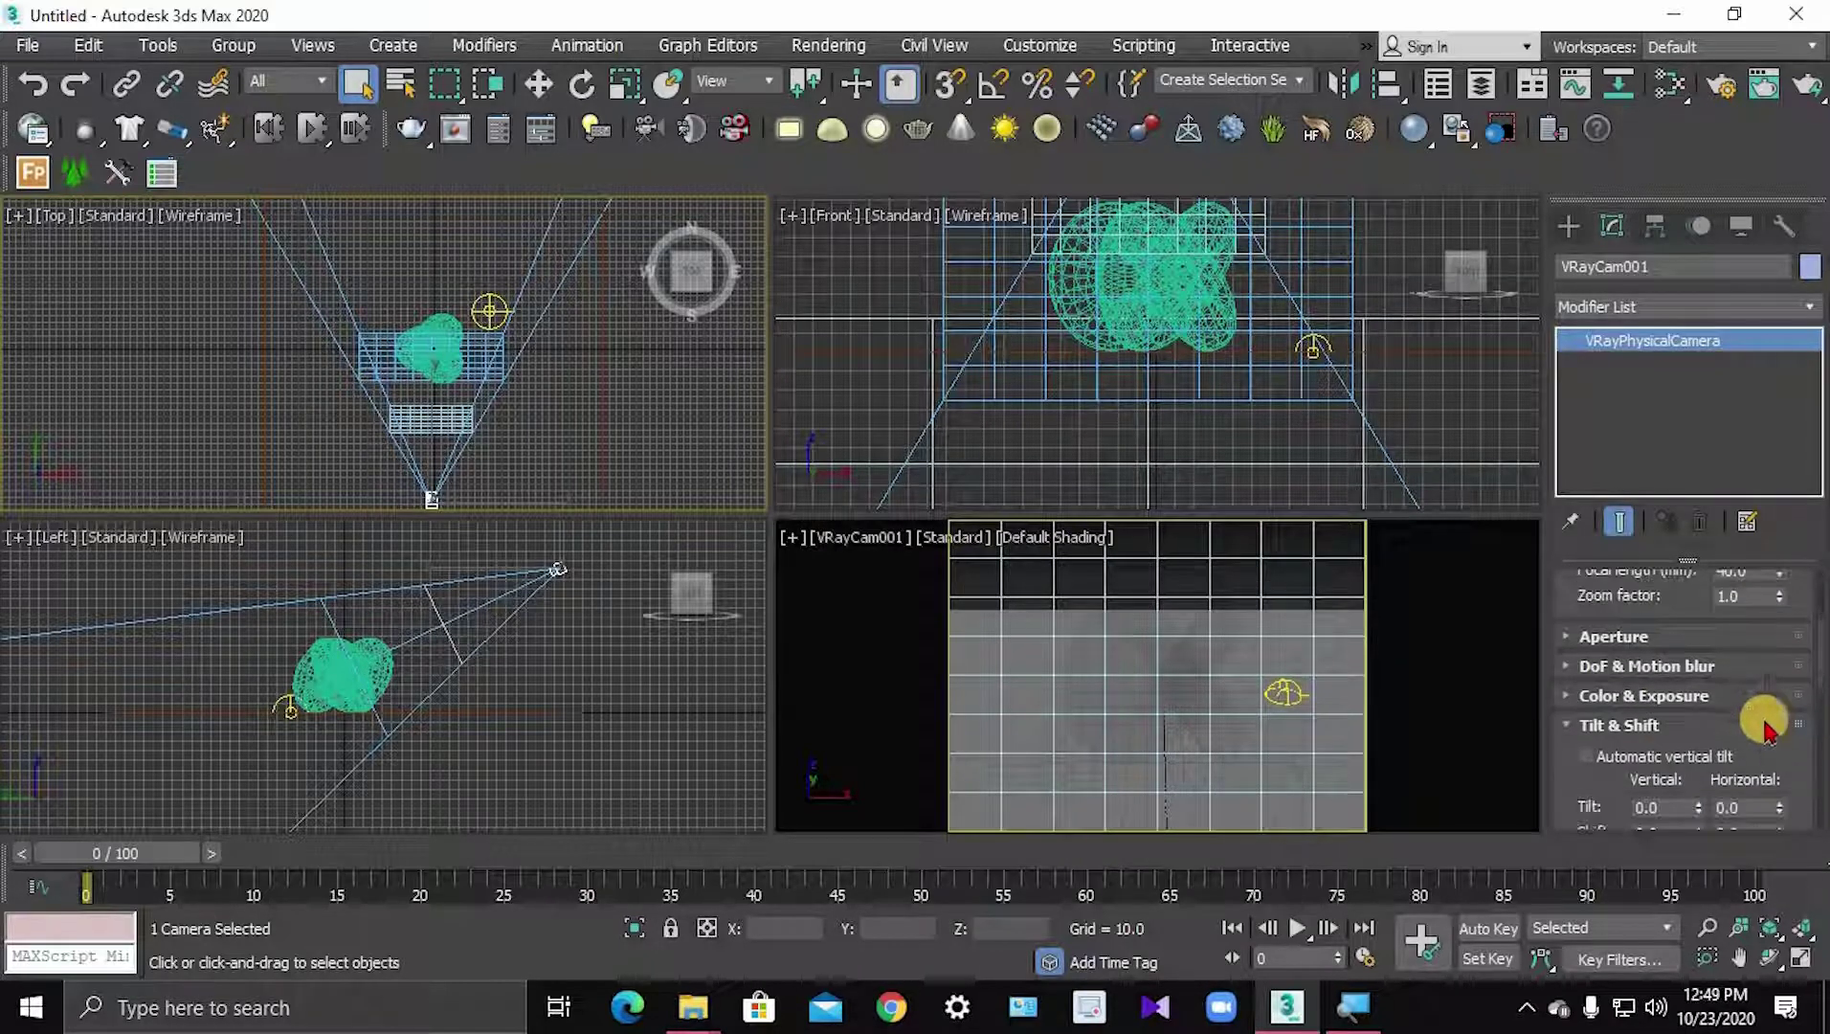
- Set the camera's Color & Exposure white balance to Neutral and activate the camera viewport
{"action": "left_click", "coordinate": [1595, 695]}
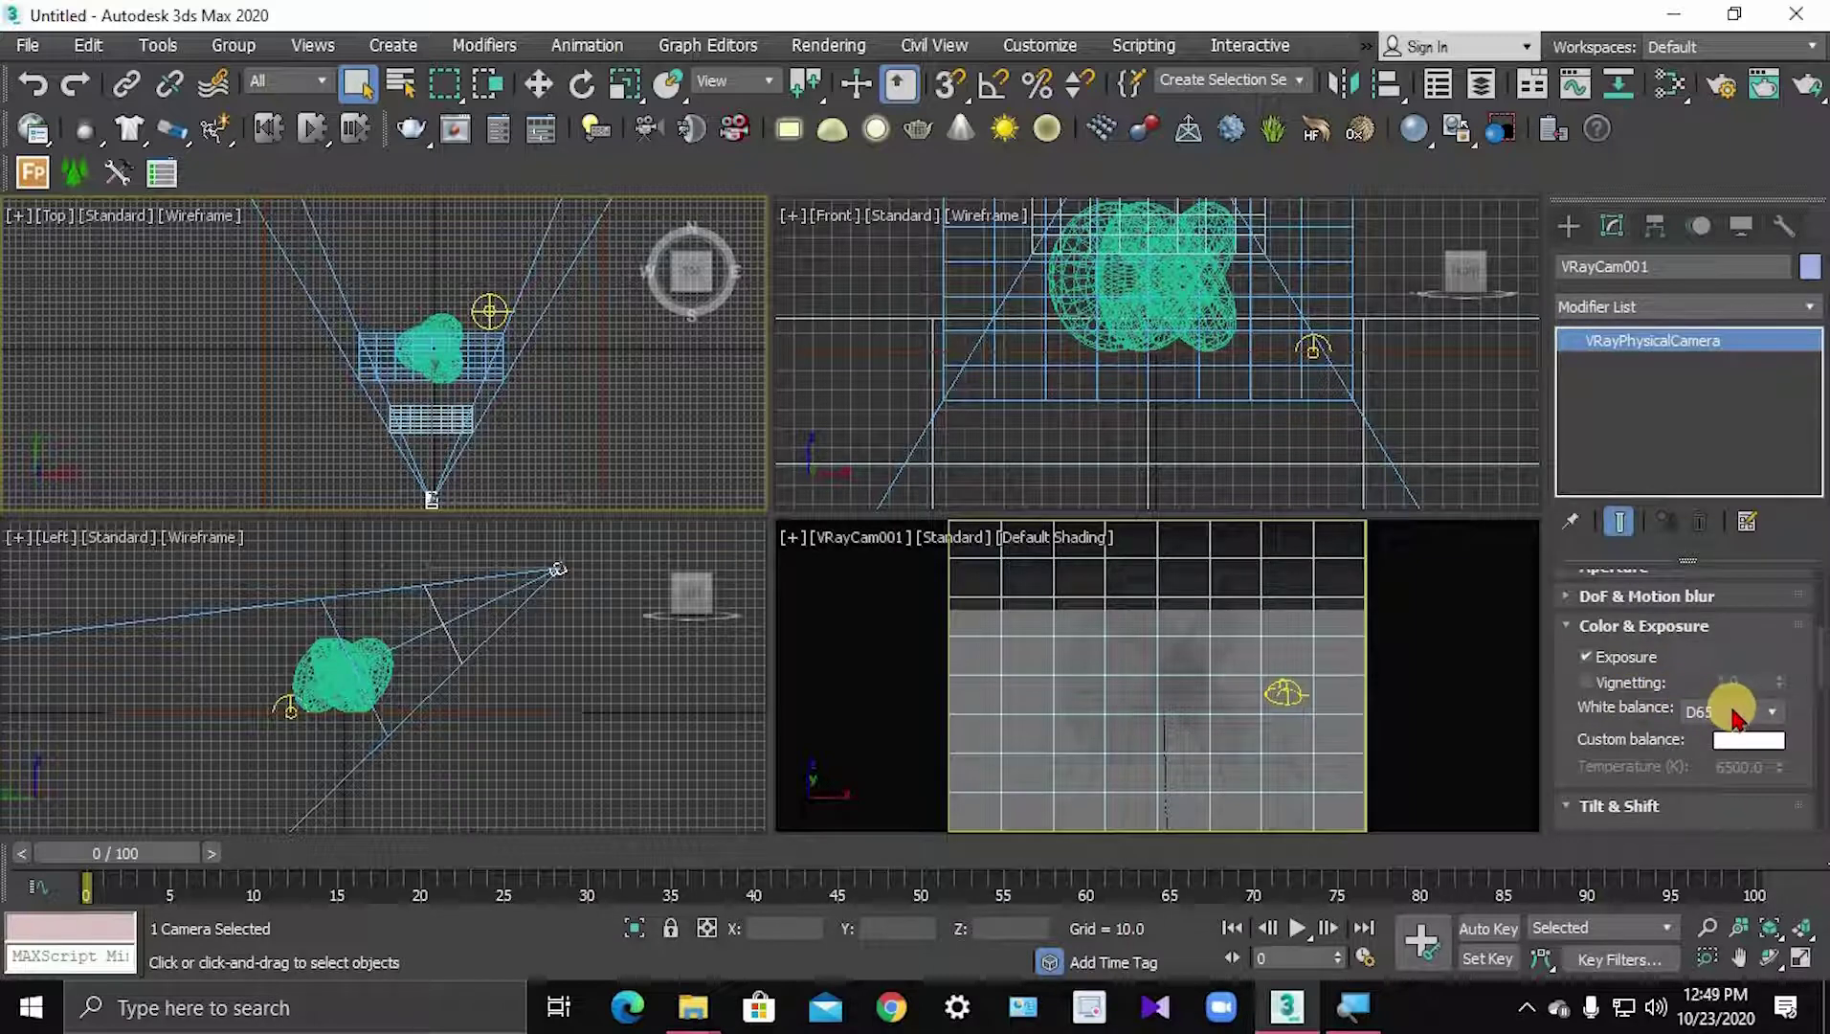
{"action": "left_click", "coordinate": [1735, 713]}
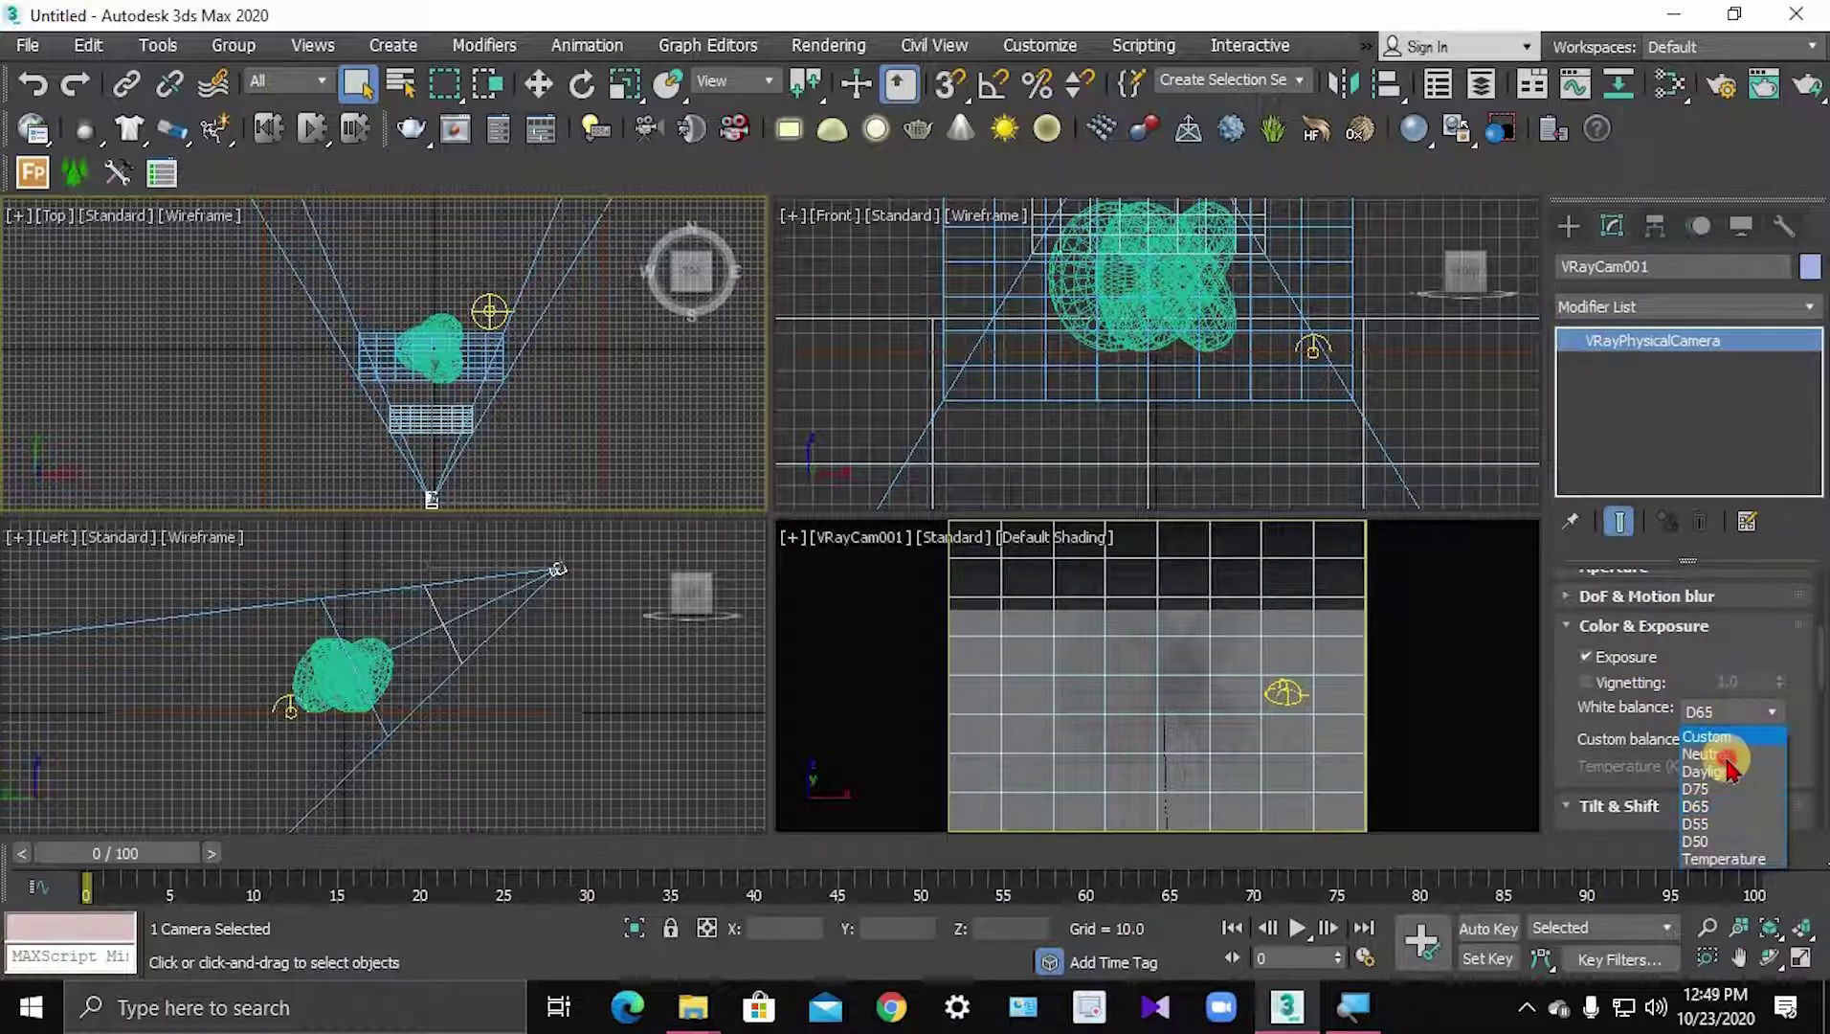
{"action": "left_click", "coordinate": [1726, 756]}
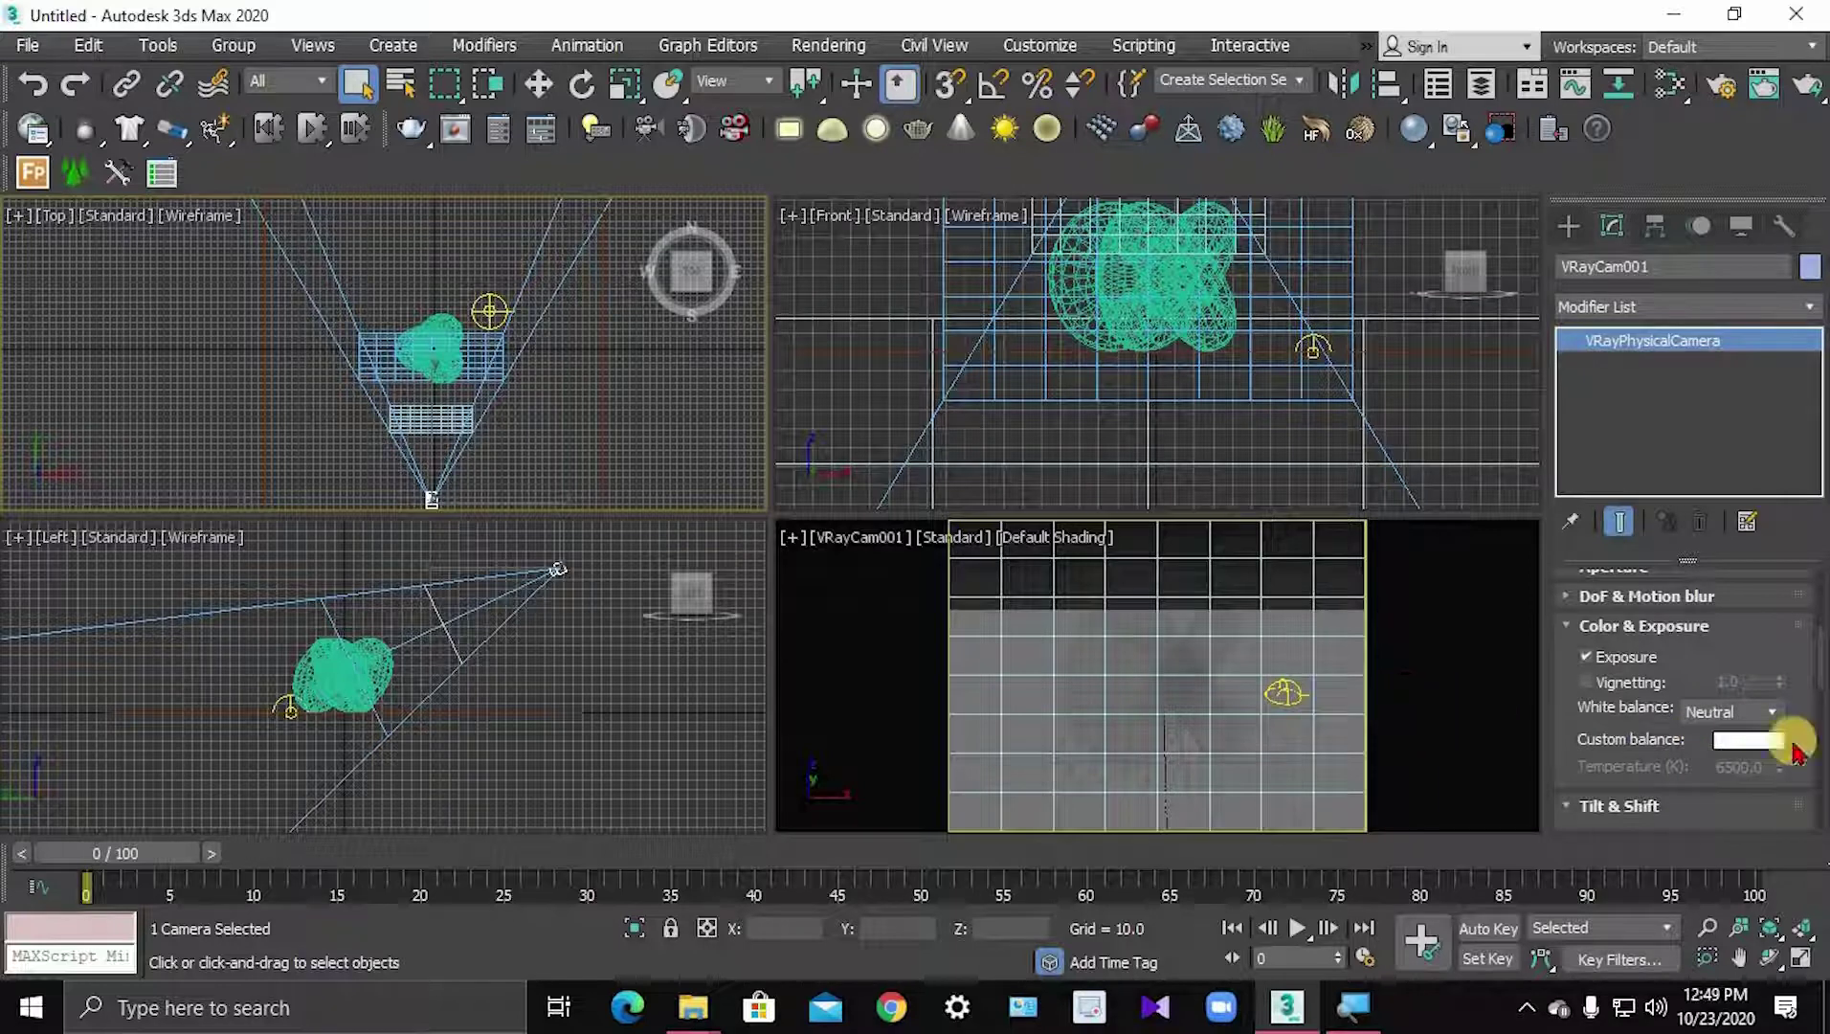
{"action": "middle_click", "coordinate": [1231, 766]}
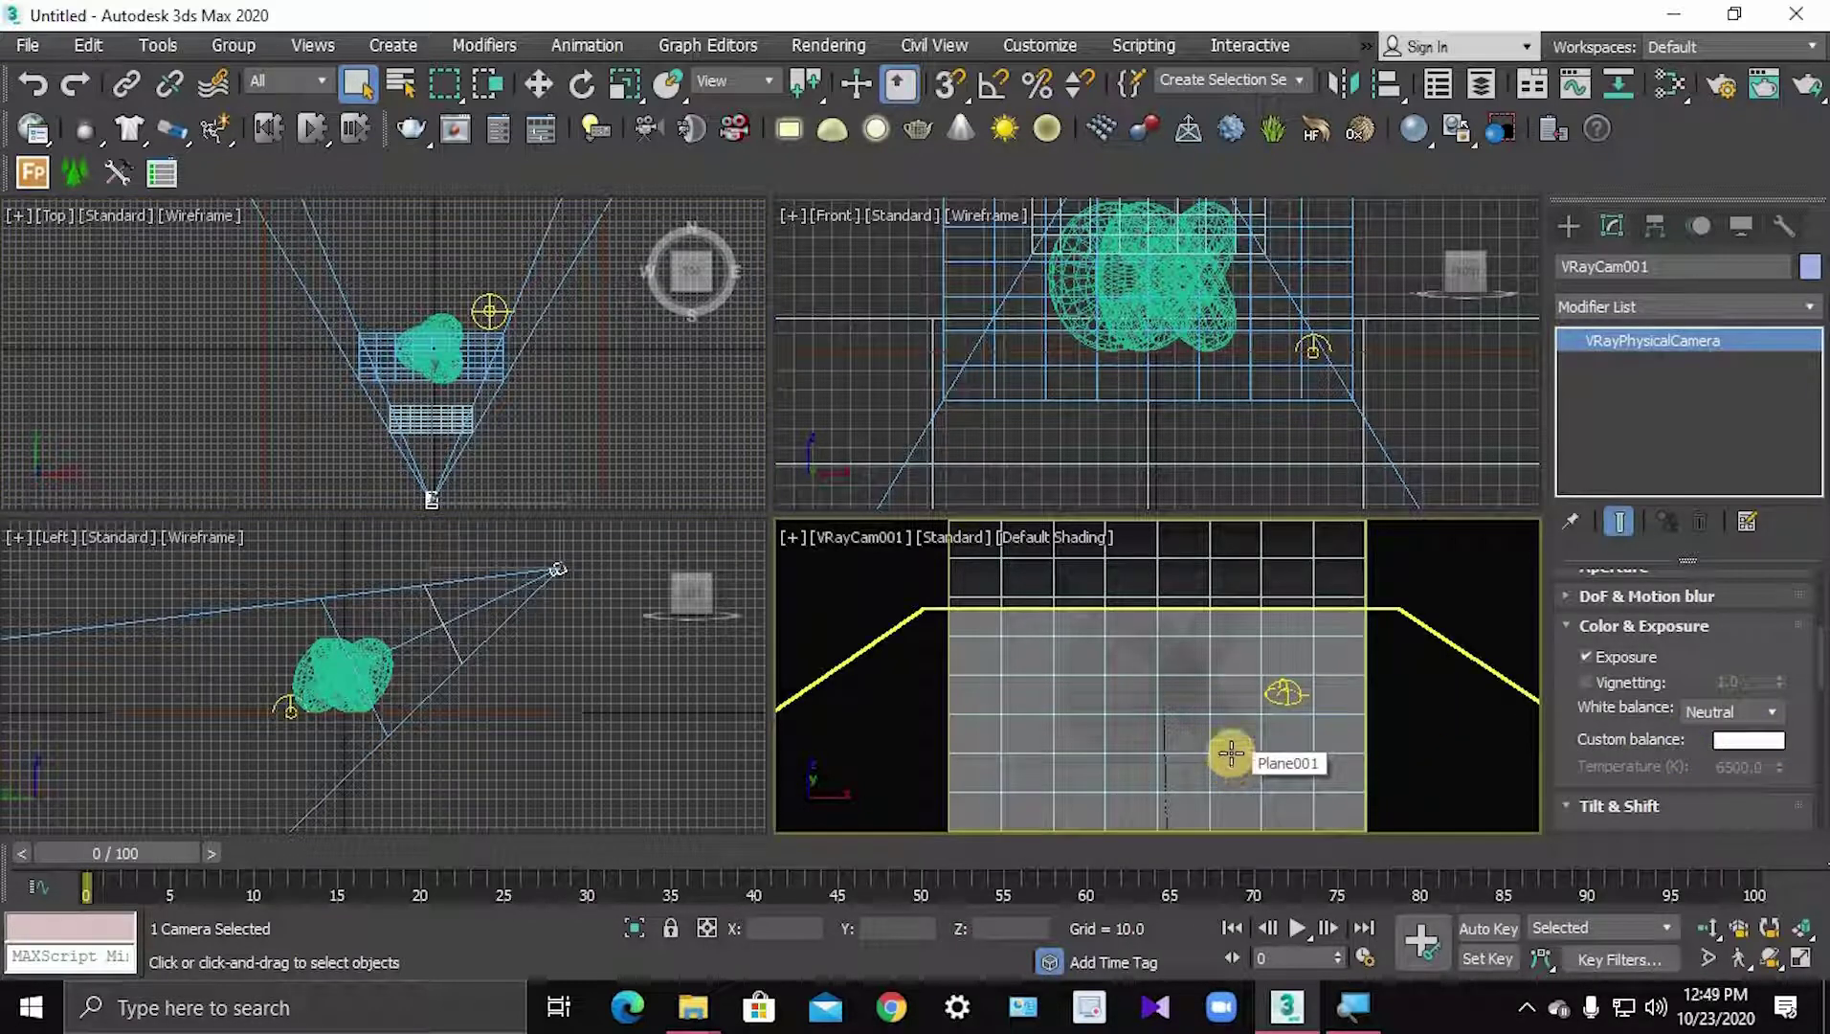
- Render the VRayCam001 view, then close the V-Ray messages and frame buffer windows
{"action": "key", "text": "shift+q"}
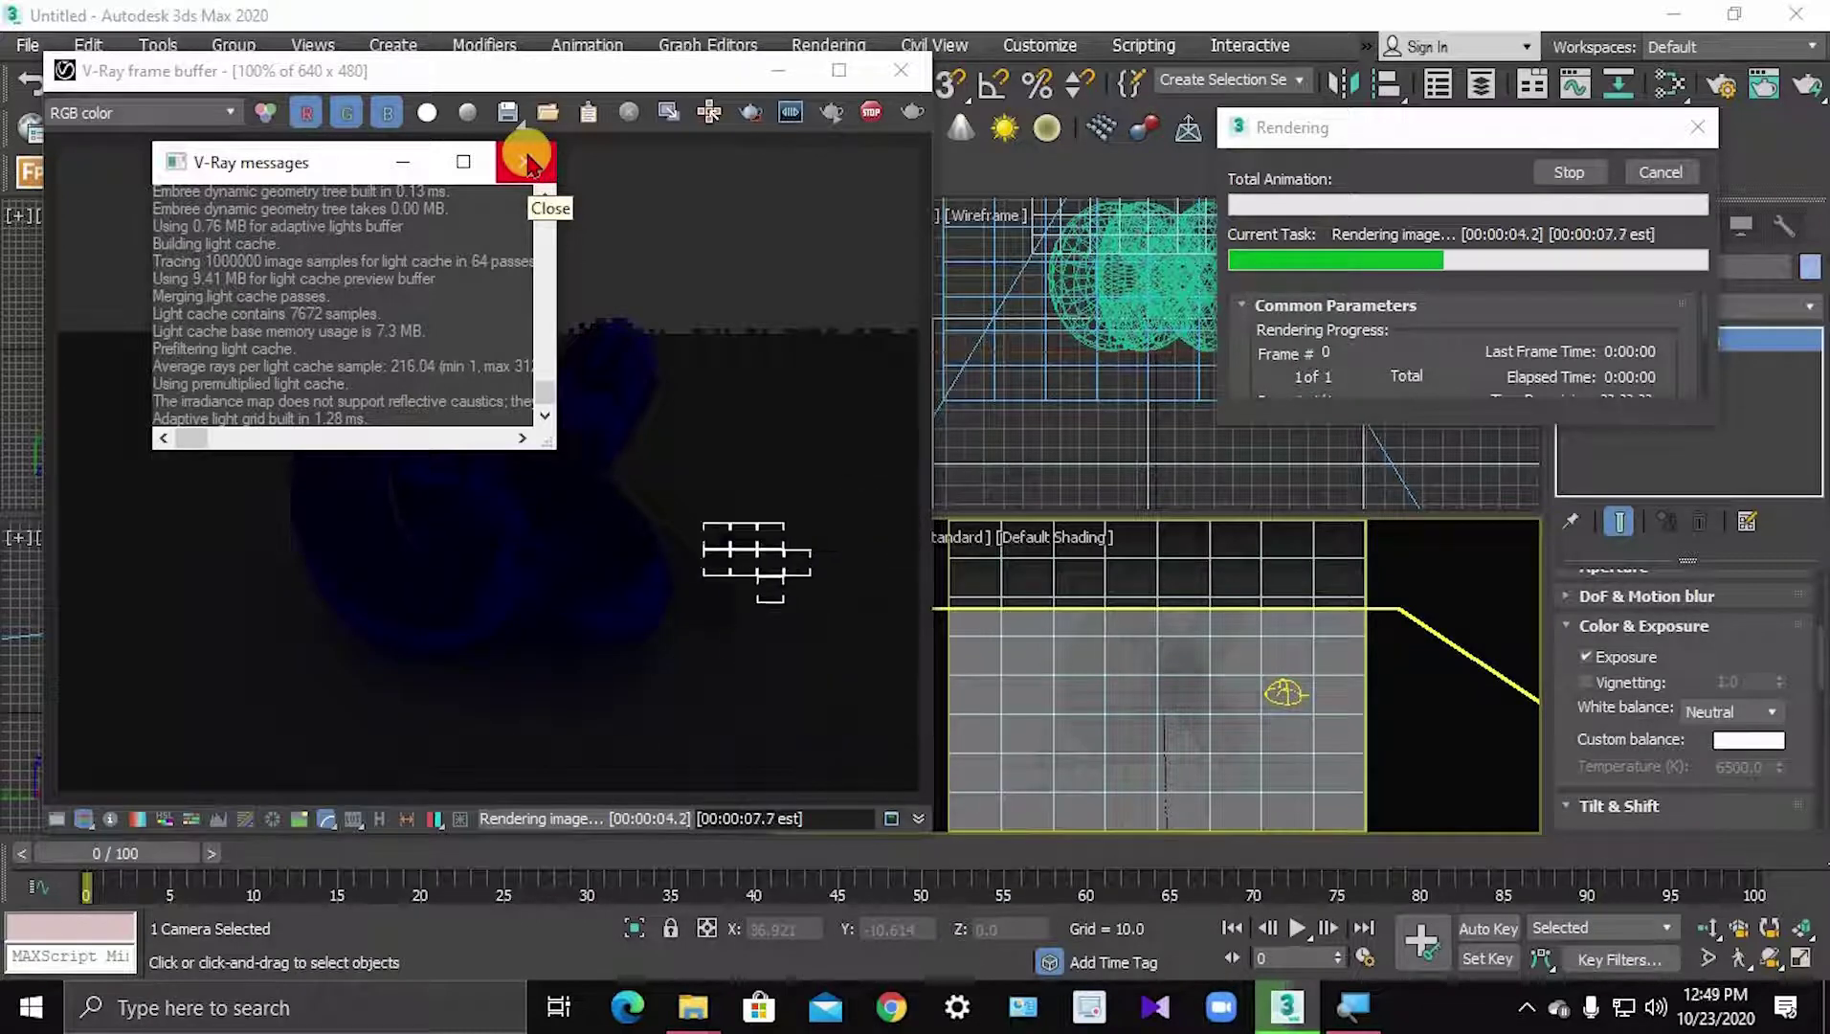
{"action": "left_click", "coordinate": [528, 164]}
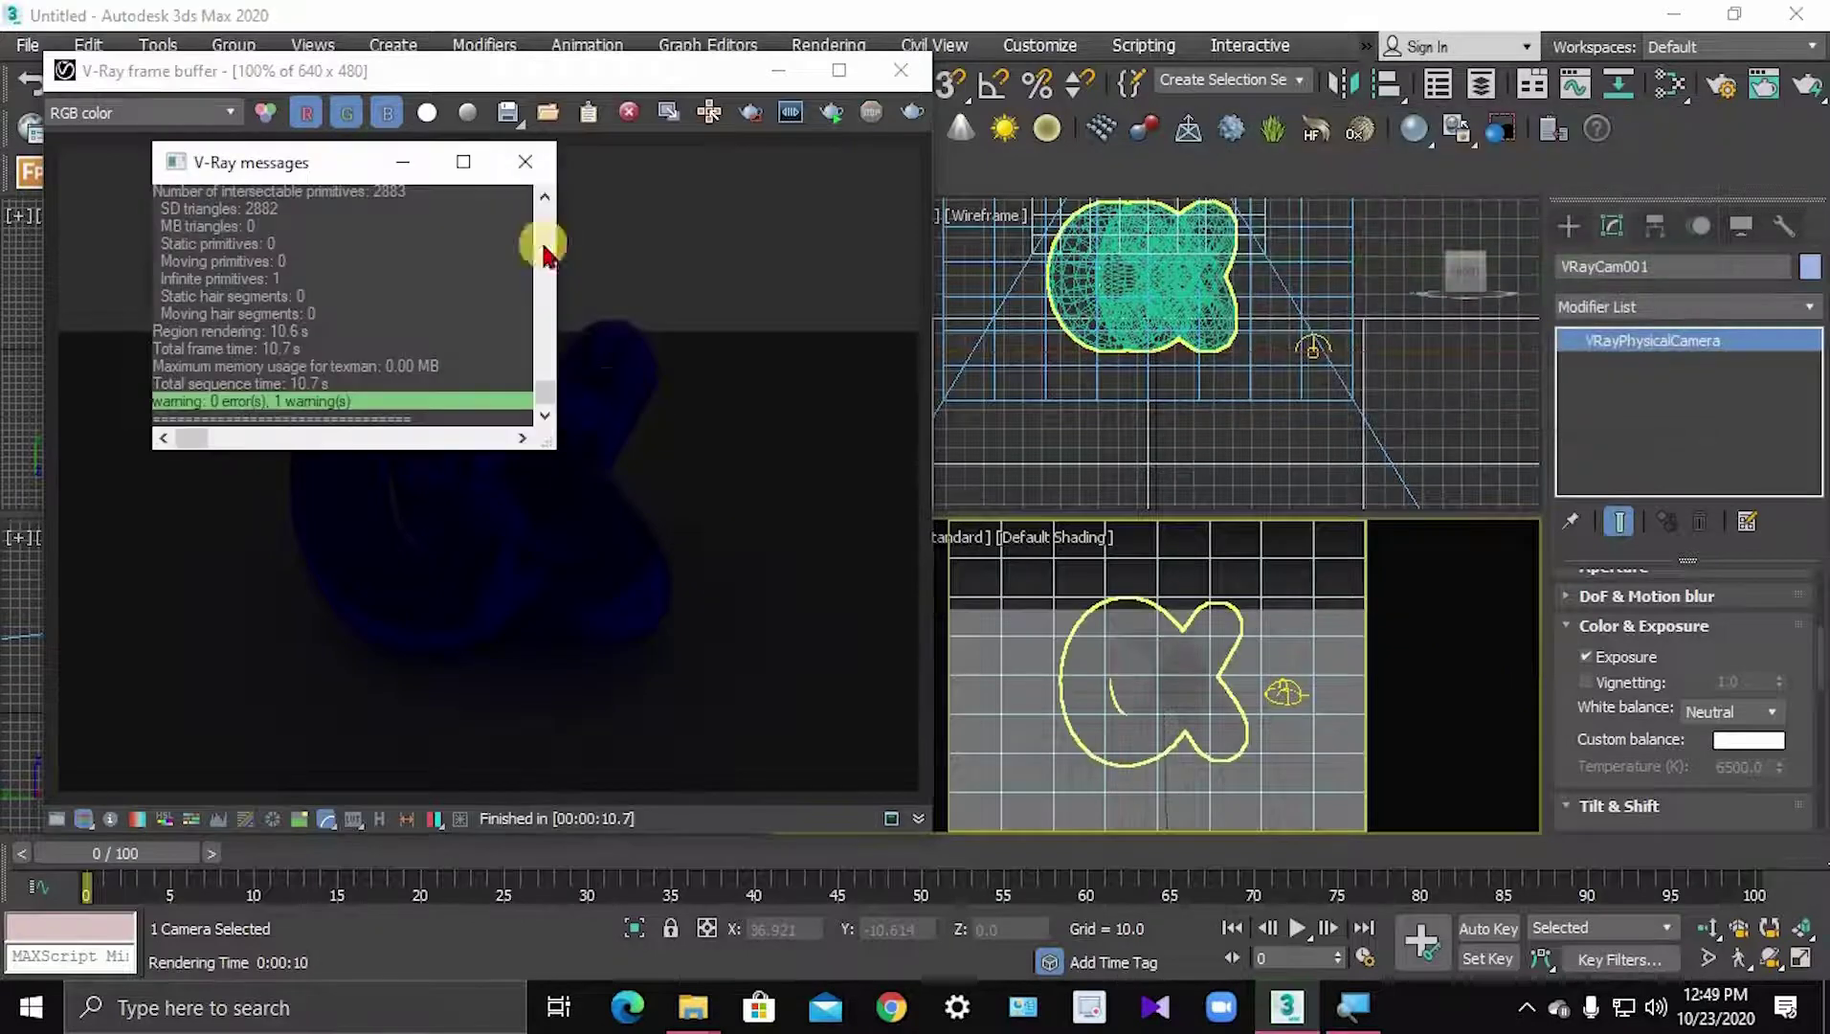
{"action": "left_click", "coordinate": [524, 164]}
{"action": "left_click_drag", "start_coordinate": [1041, 702], "coordinate": [1314, 731]}
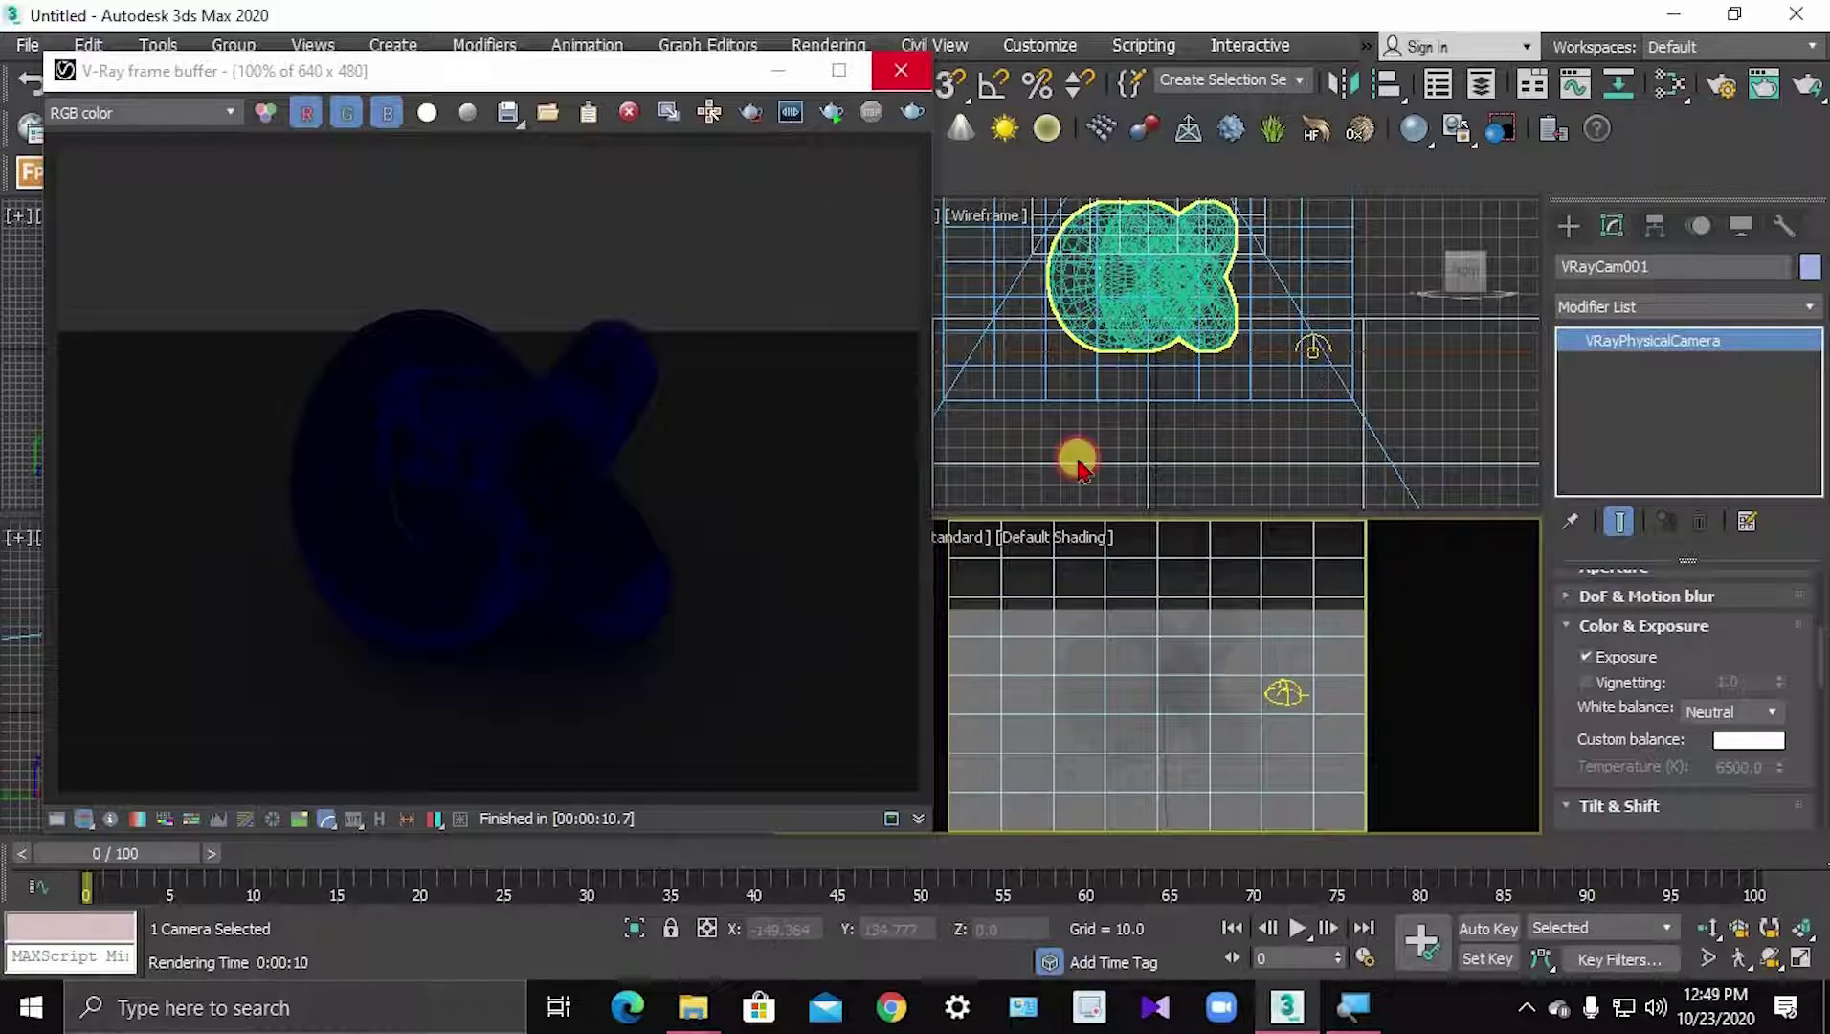
{"action": "left_click", "coordinate": [1077, 464]}
- Select the dome light VRayLight001 in the camera view and confirm the V-Ray Toolbar is enabled
{"action": "left_click", "coordinate": [435, 334]}
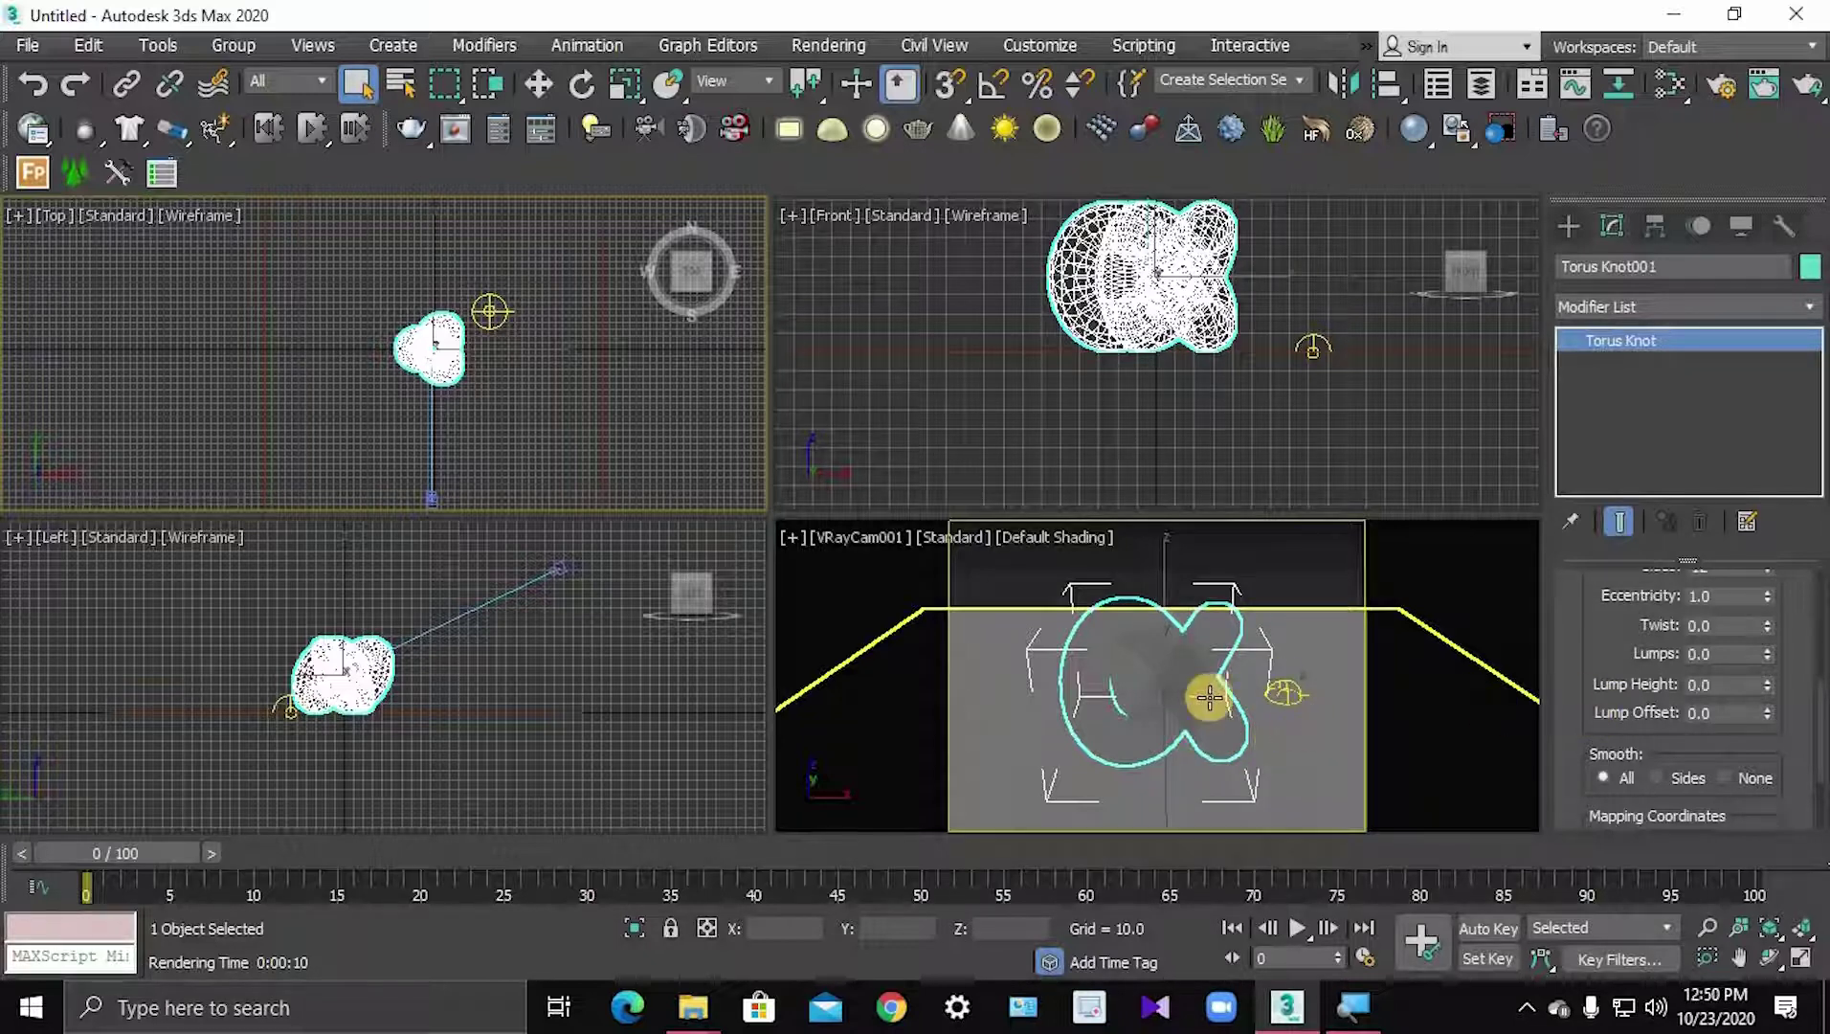
{"action": "left_click", "coordinate": [1283, 690]}
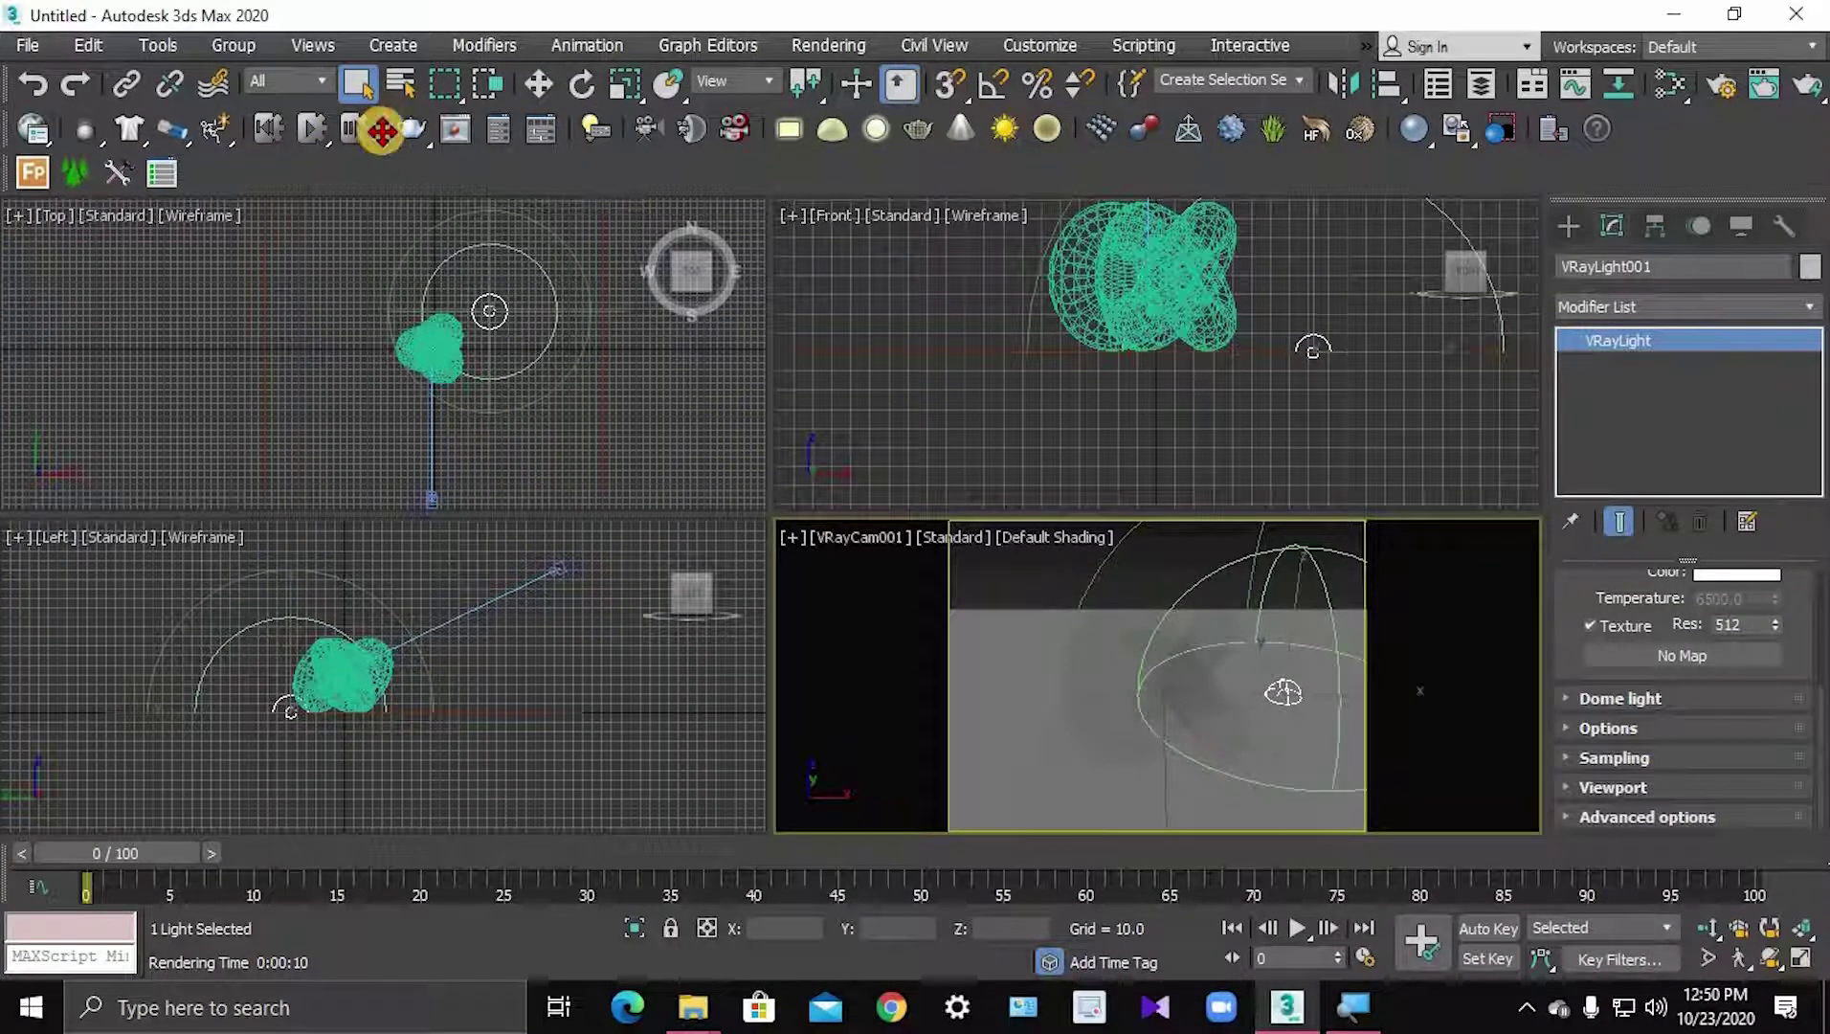
{"action": "right_click", "coordinate": [814, 163]}
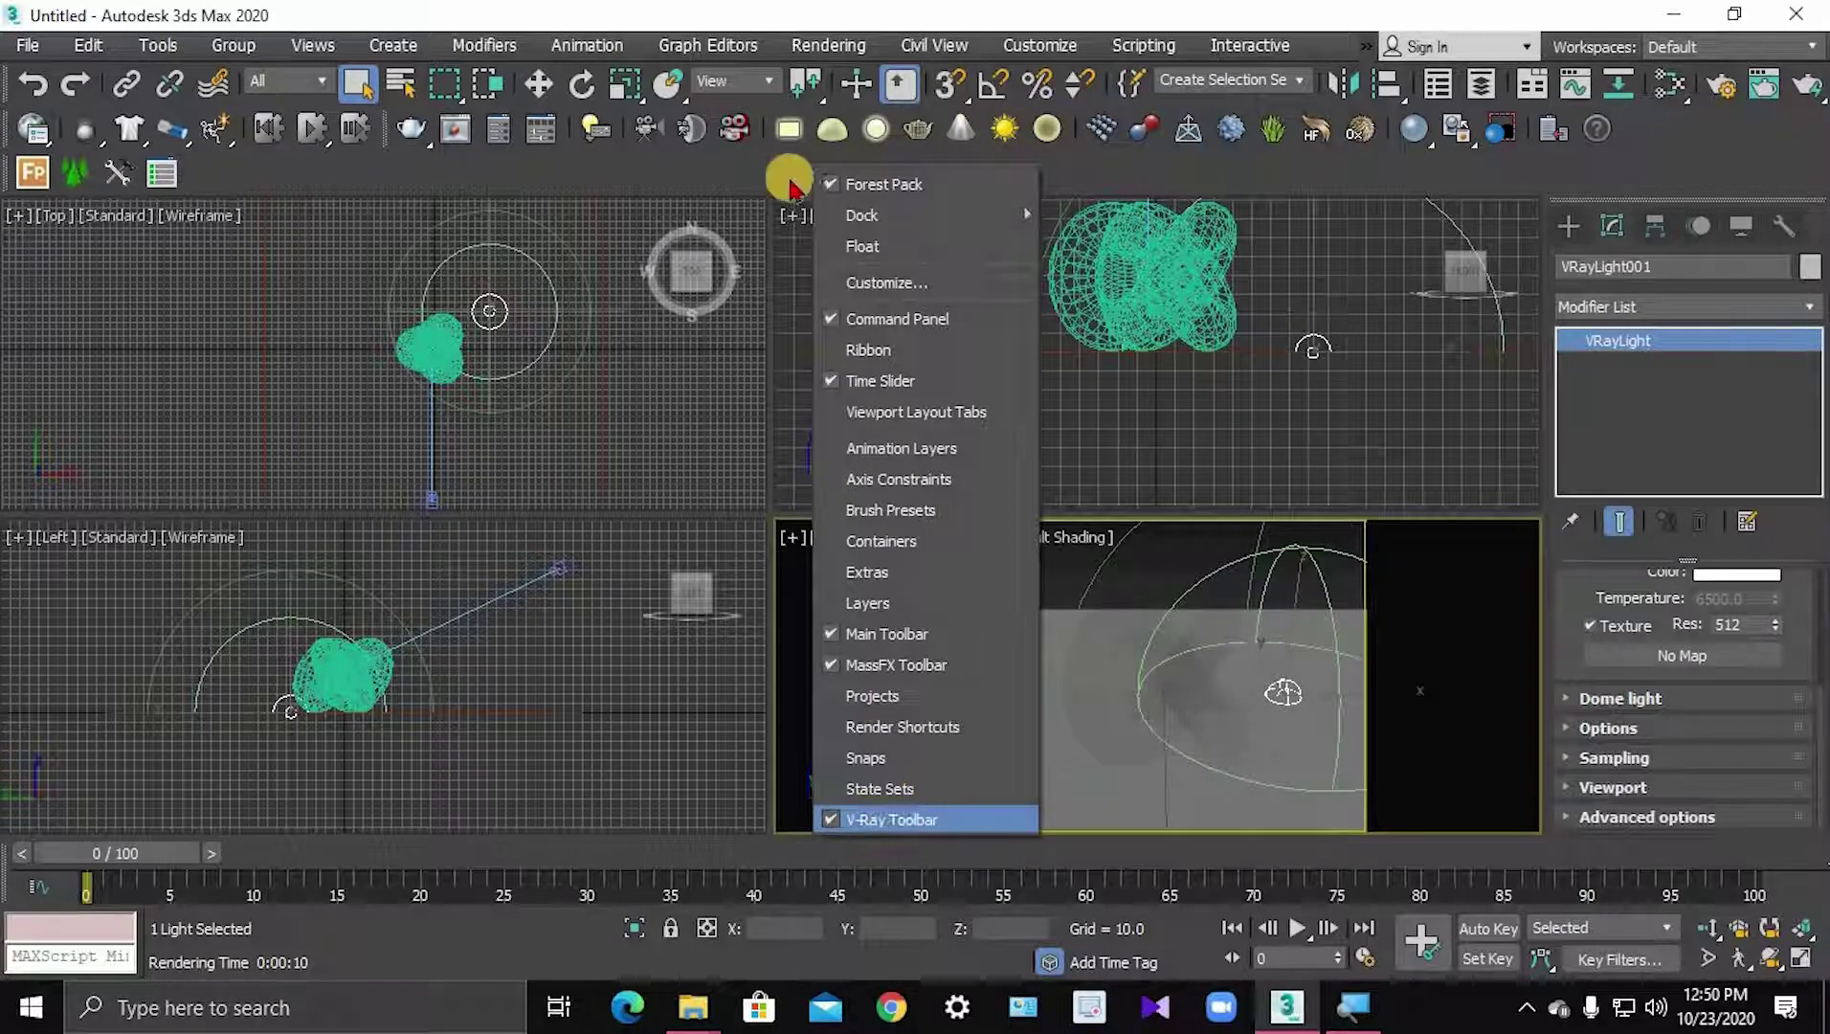
{"action": "left_click", "coordinate": [675, 175]}
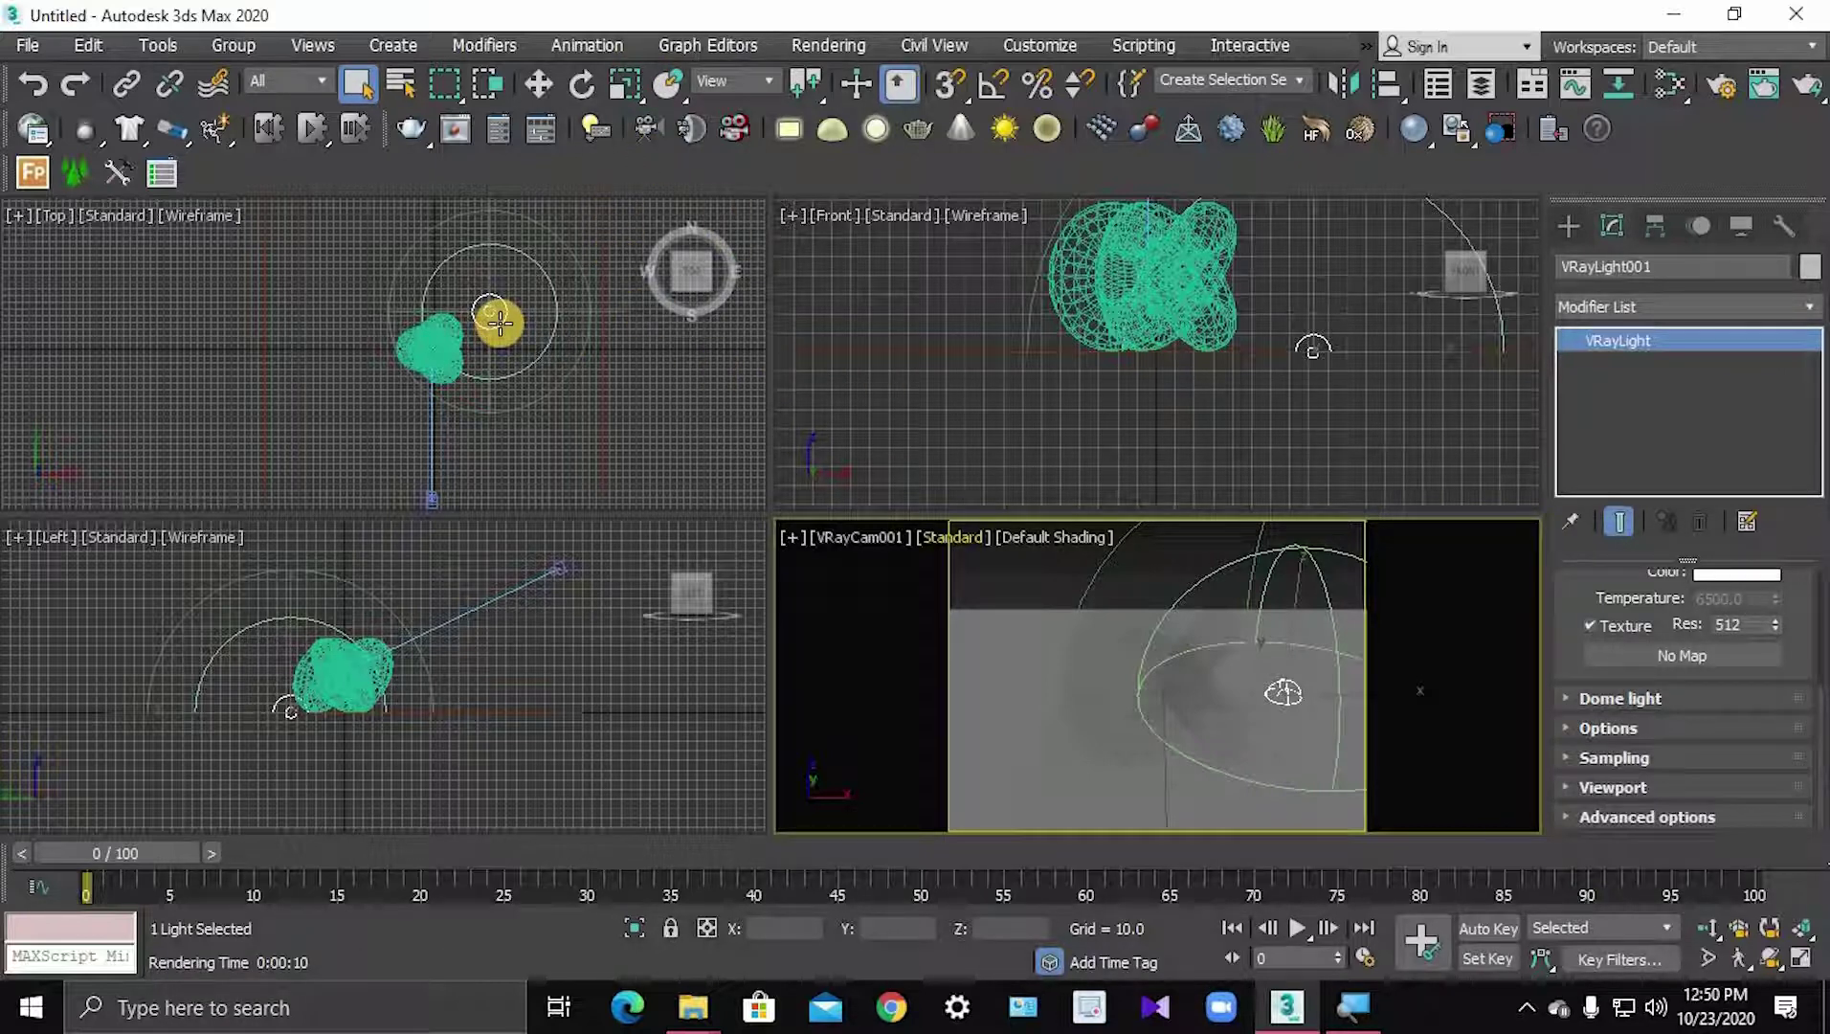
- In the V-Ray Light Lister, change VRayLight001's Caust. subd. from 1500 to 5000
{"action": "left_click", "coordinate": [603, 134]}
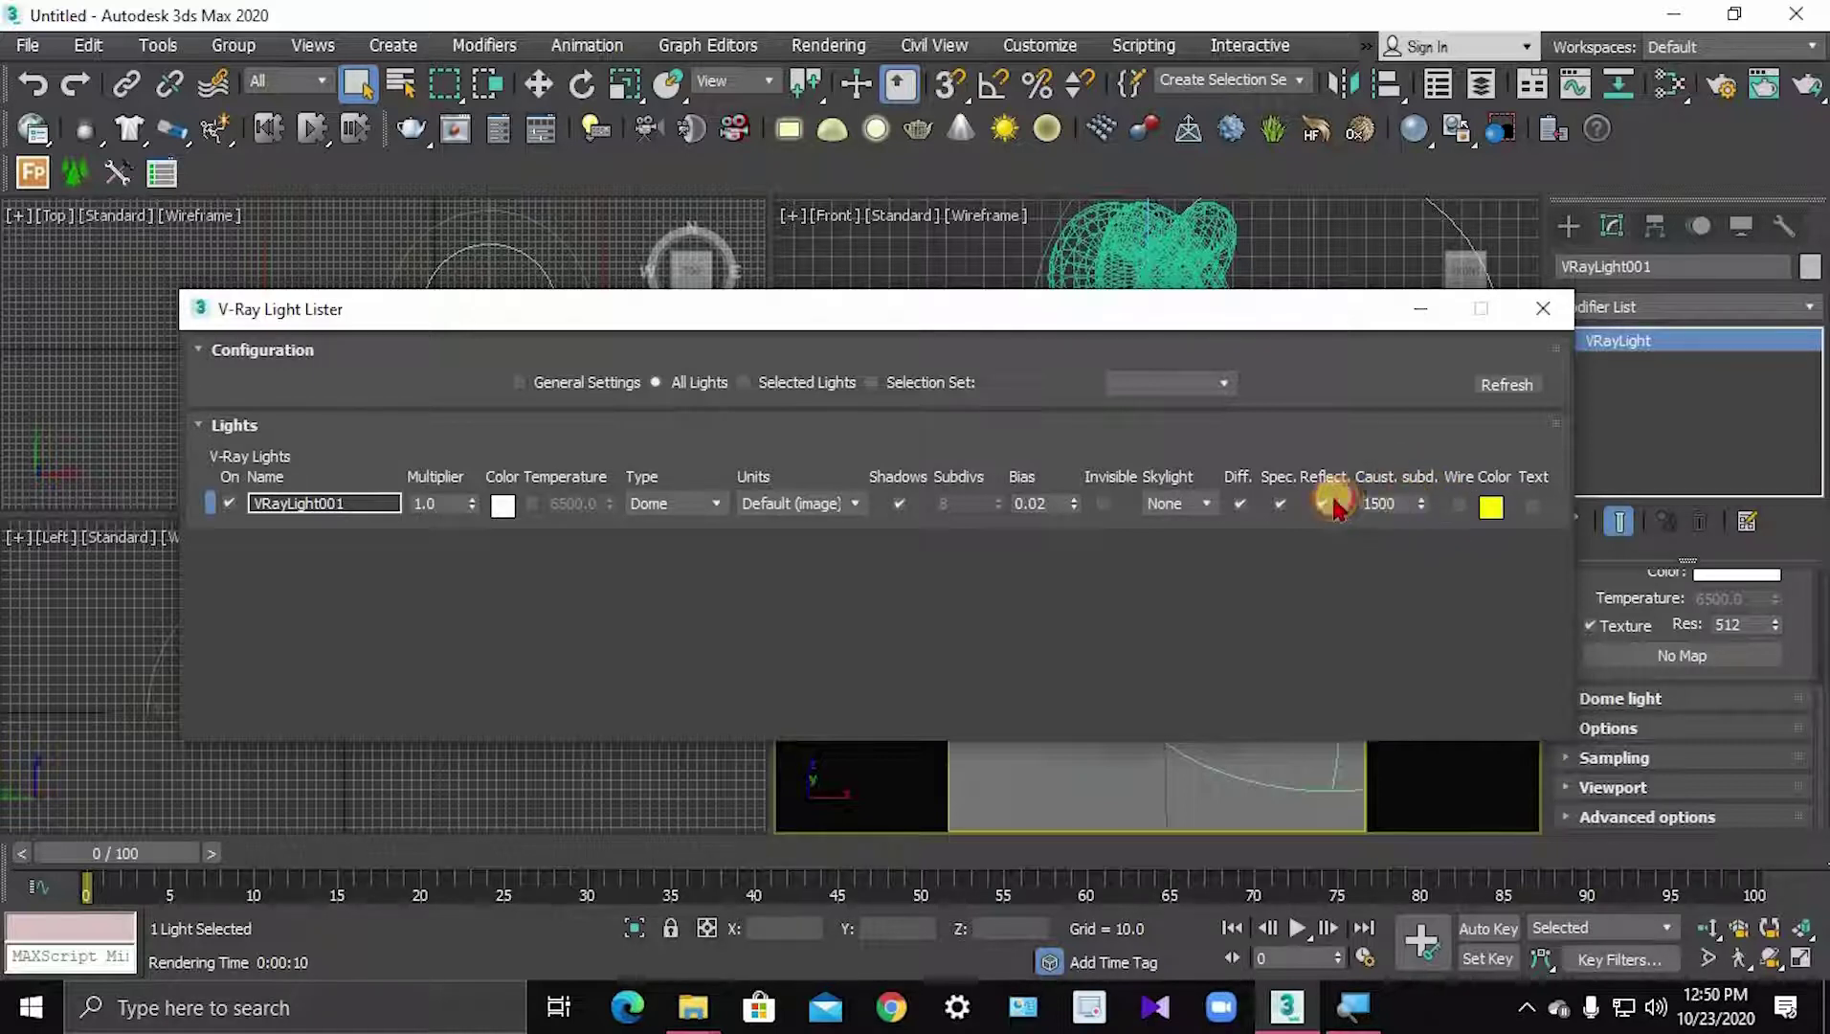
{"action": "double_click", "coordinate": [1407, 503]}
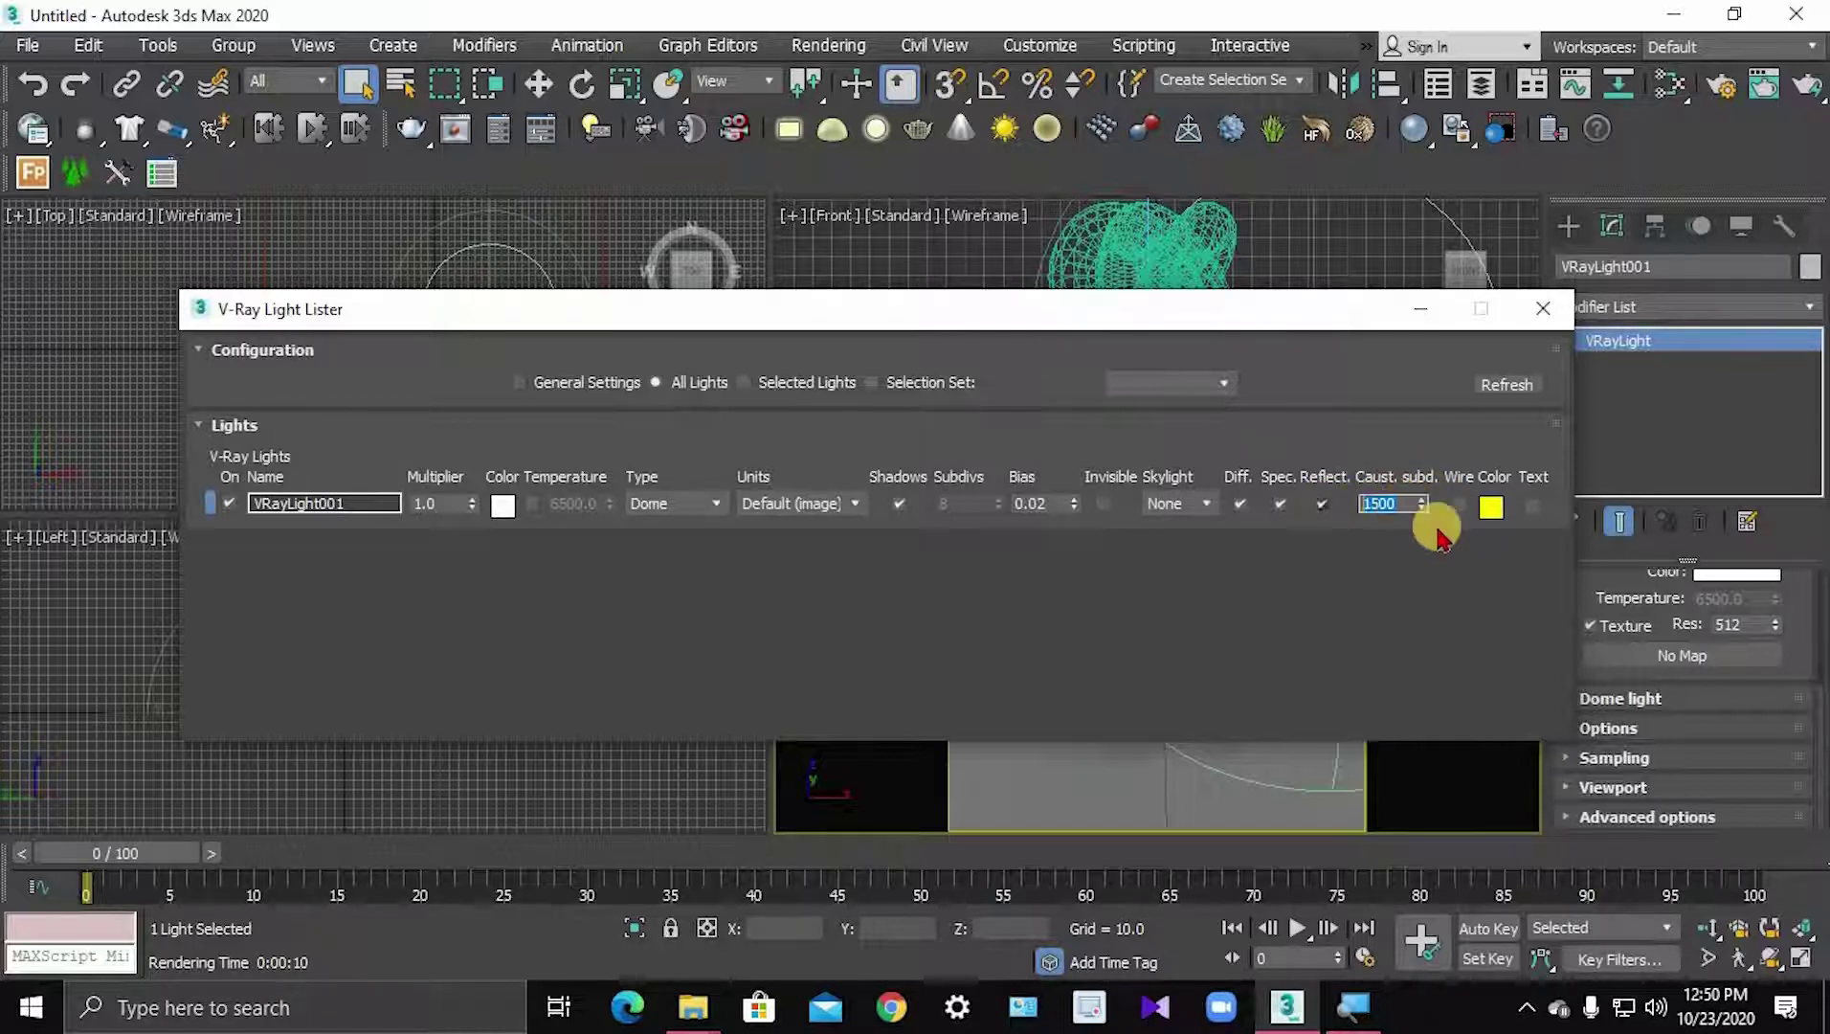
{"action": "left_click", "coordinate": [1377, 505]}
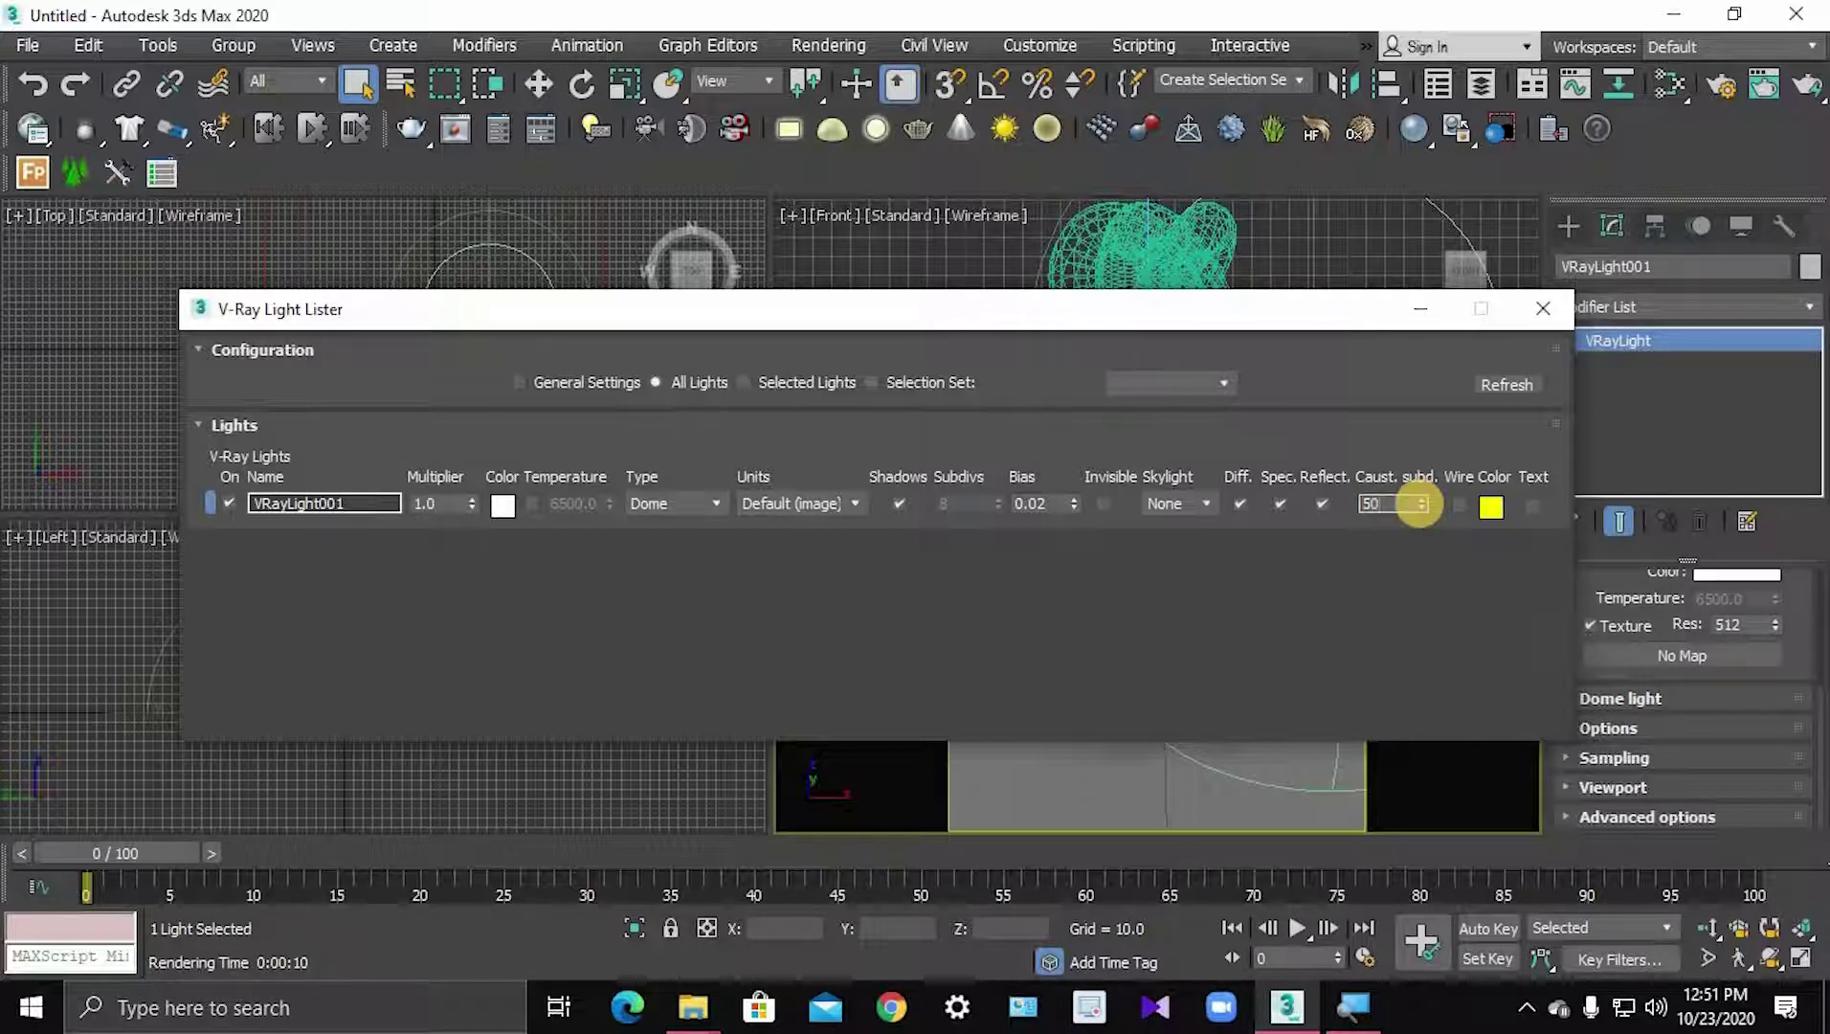
{"action": "type", "text": "00"}
{"action": "key", "text": "Return"}
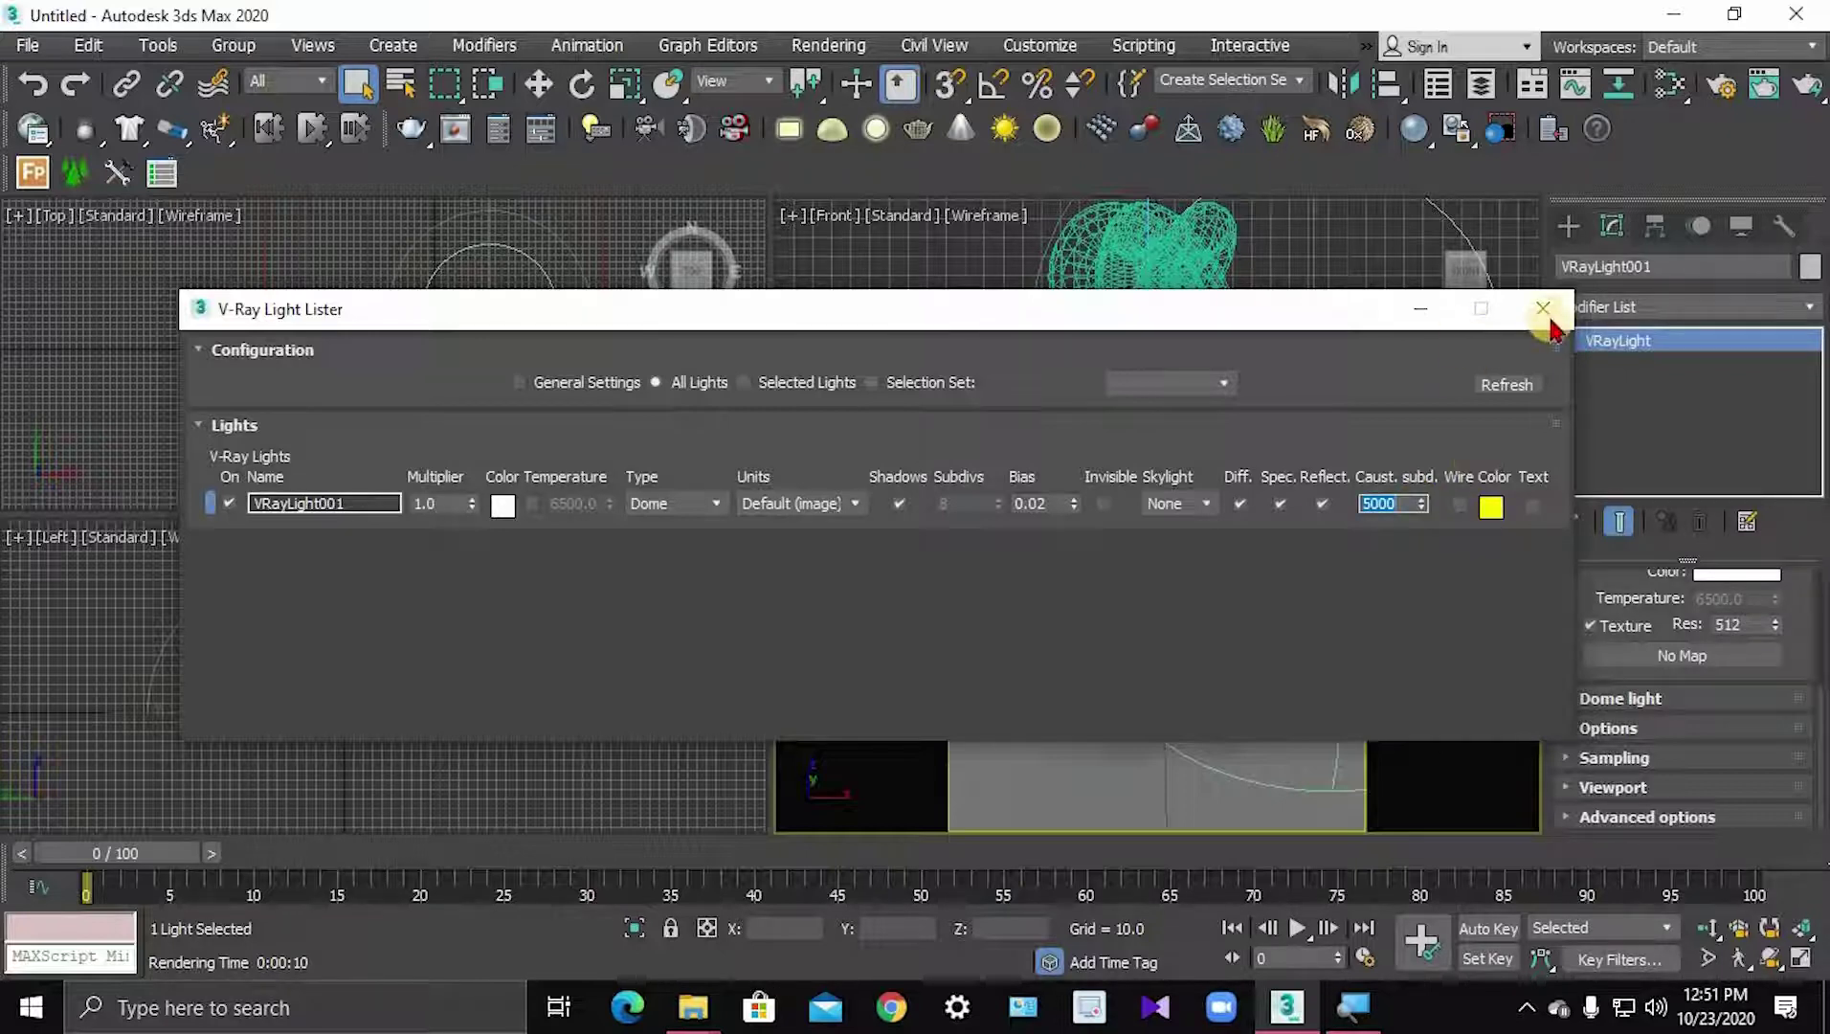
- In the dome light's V-Ray properties, replace the caustics multiplier 1.0 with 100.0
{"action": "left_click", "coordinate": [1549, 322]}
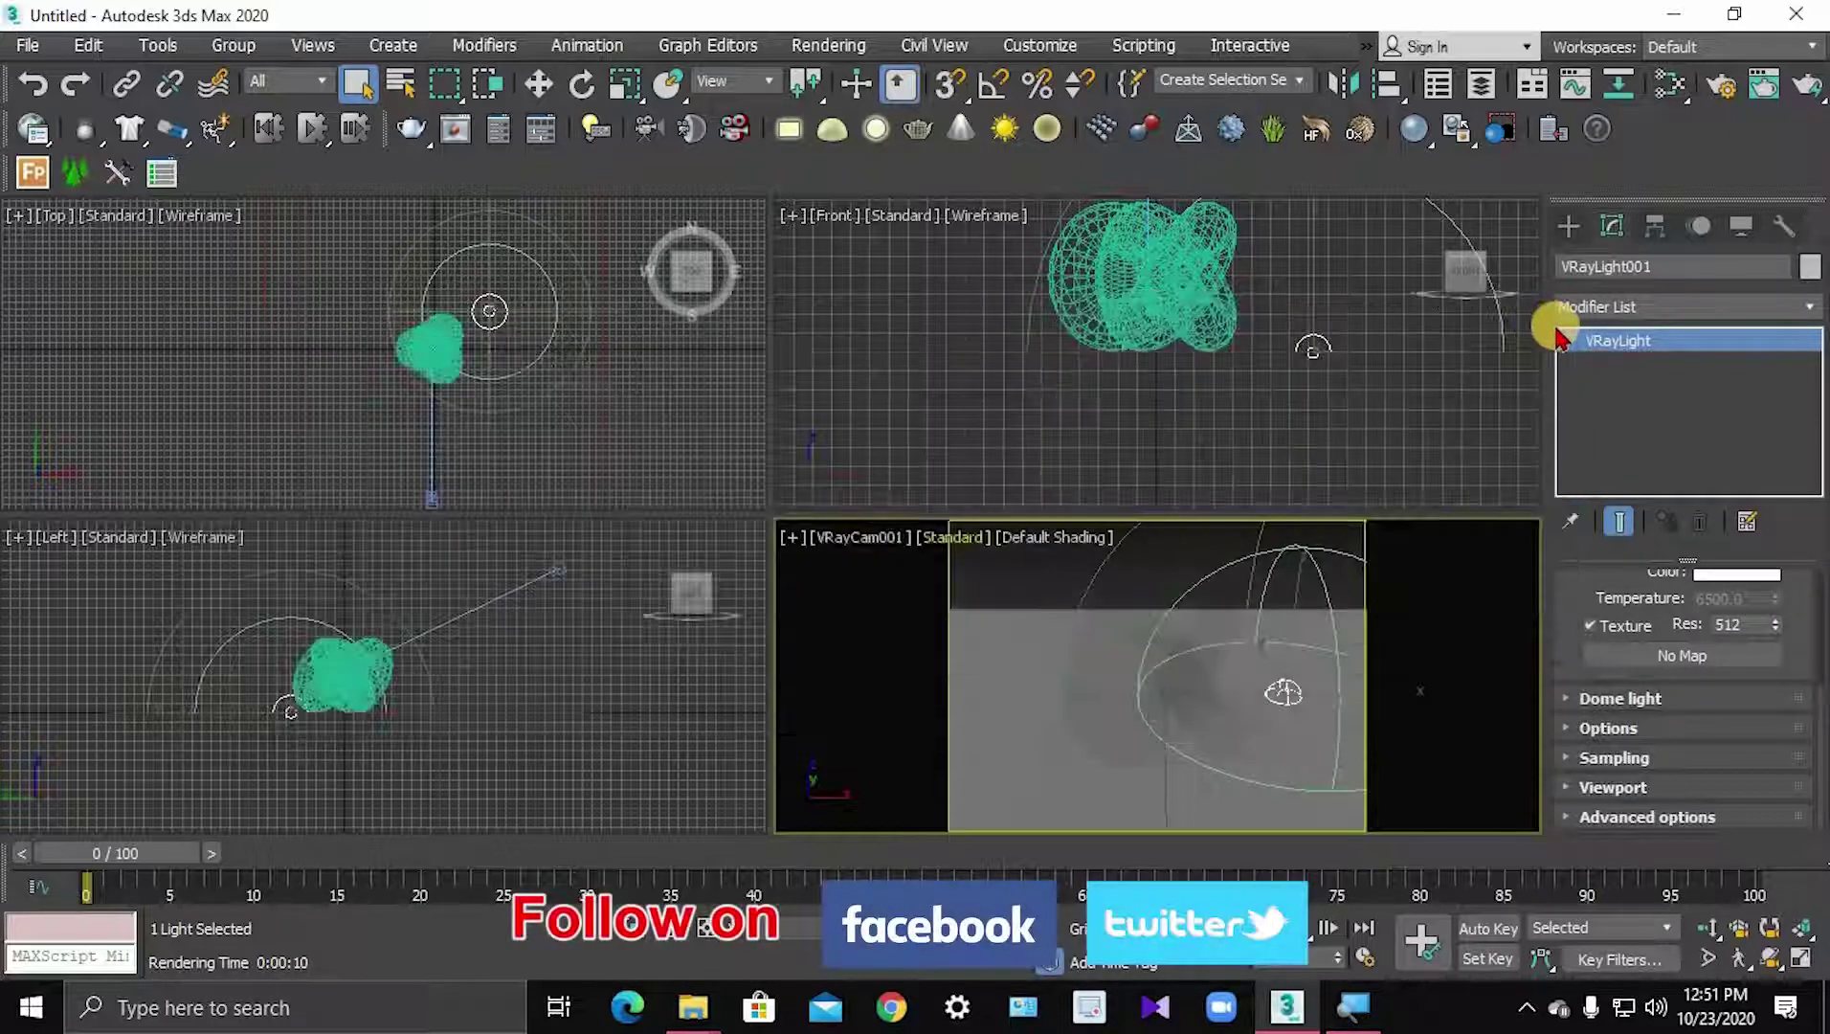
{"action": "right_click", "coordinate": [1285, 564]}
{"action": "left_click", "coordinate": [1397, 862]}
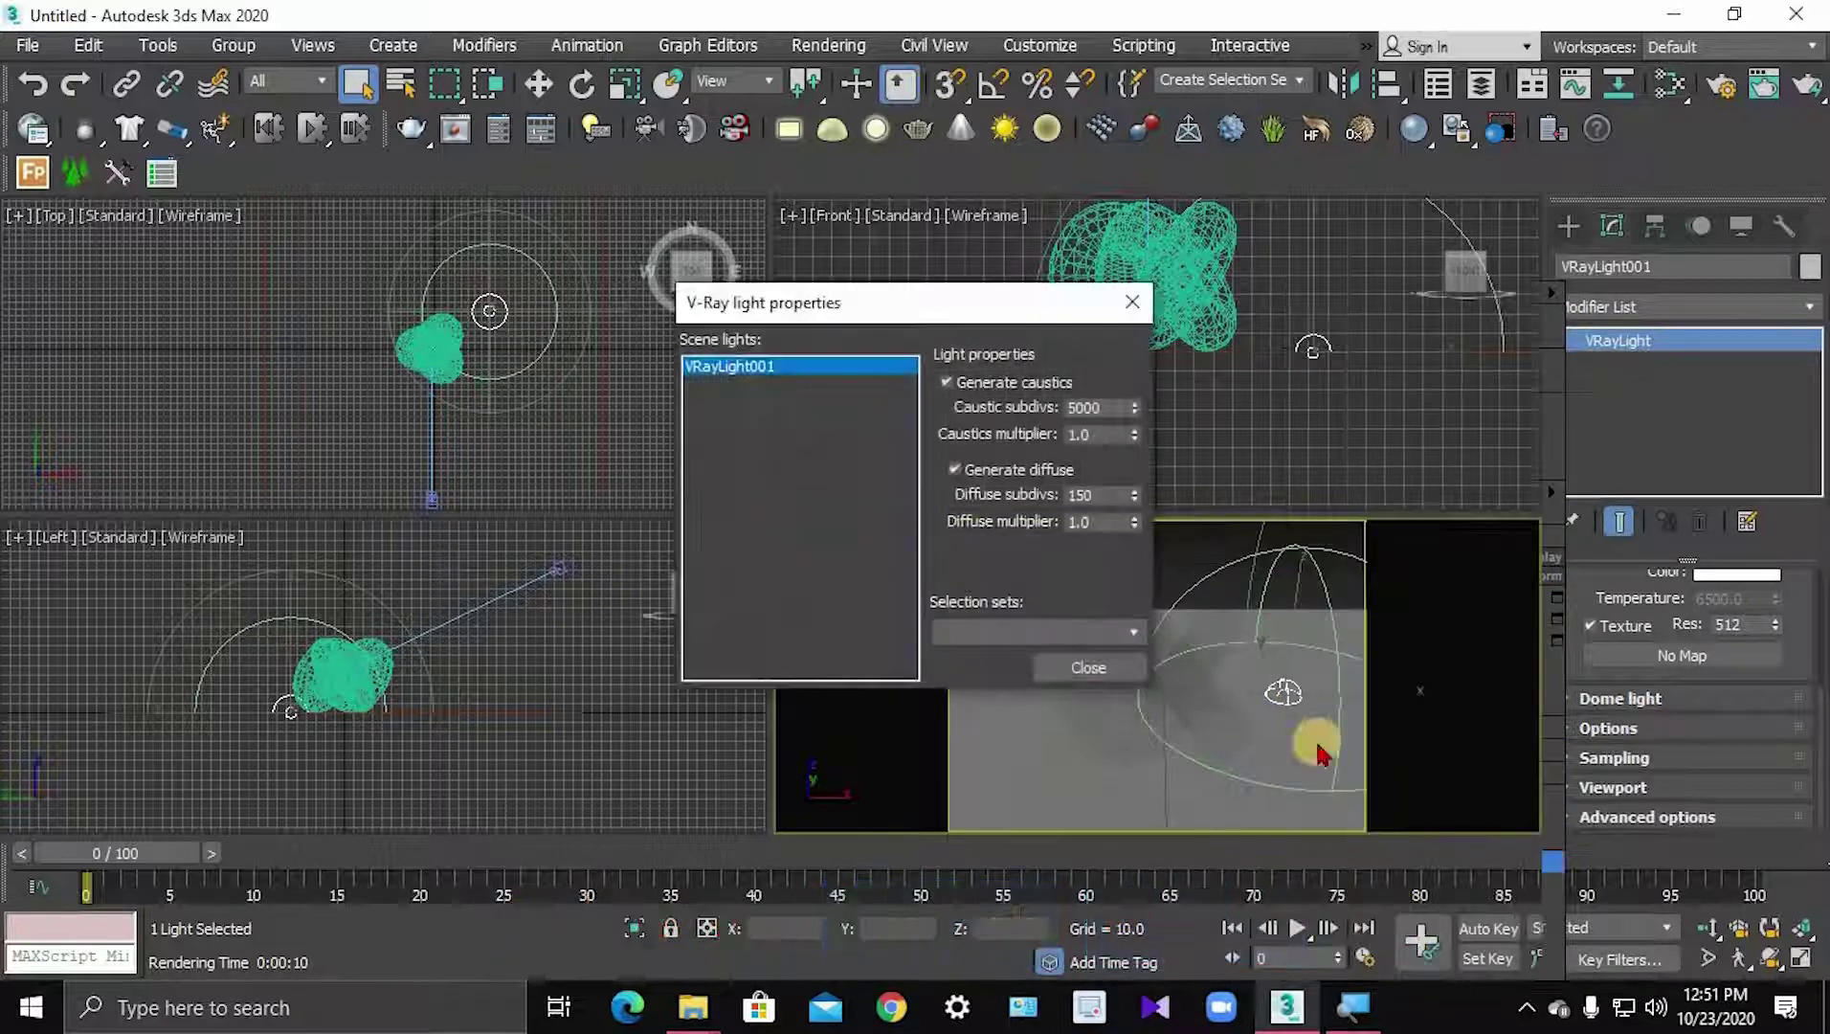
{"action": "left_click", "coordinate": [1147, 319]}
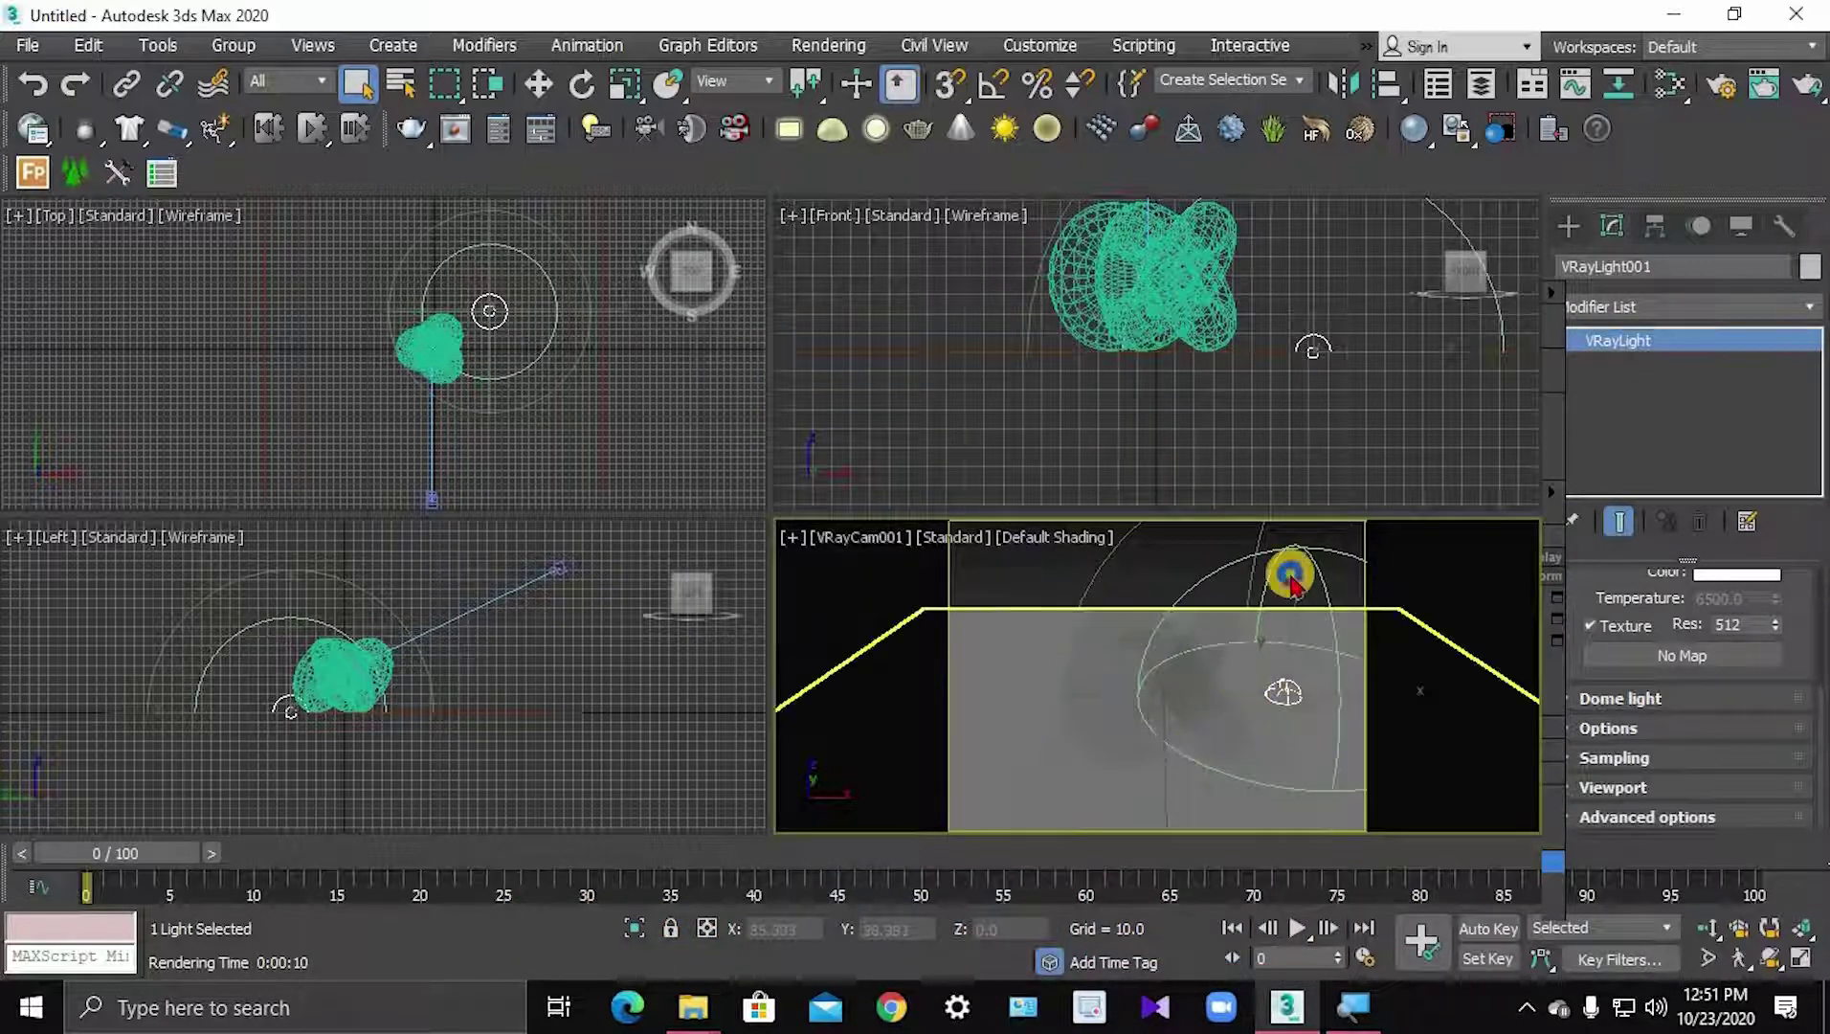
{"action": "right_click", "coordinate": [1288, 570]}
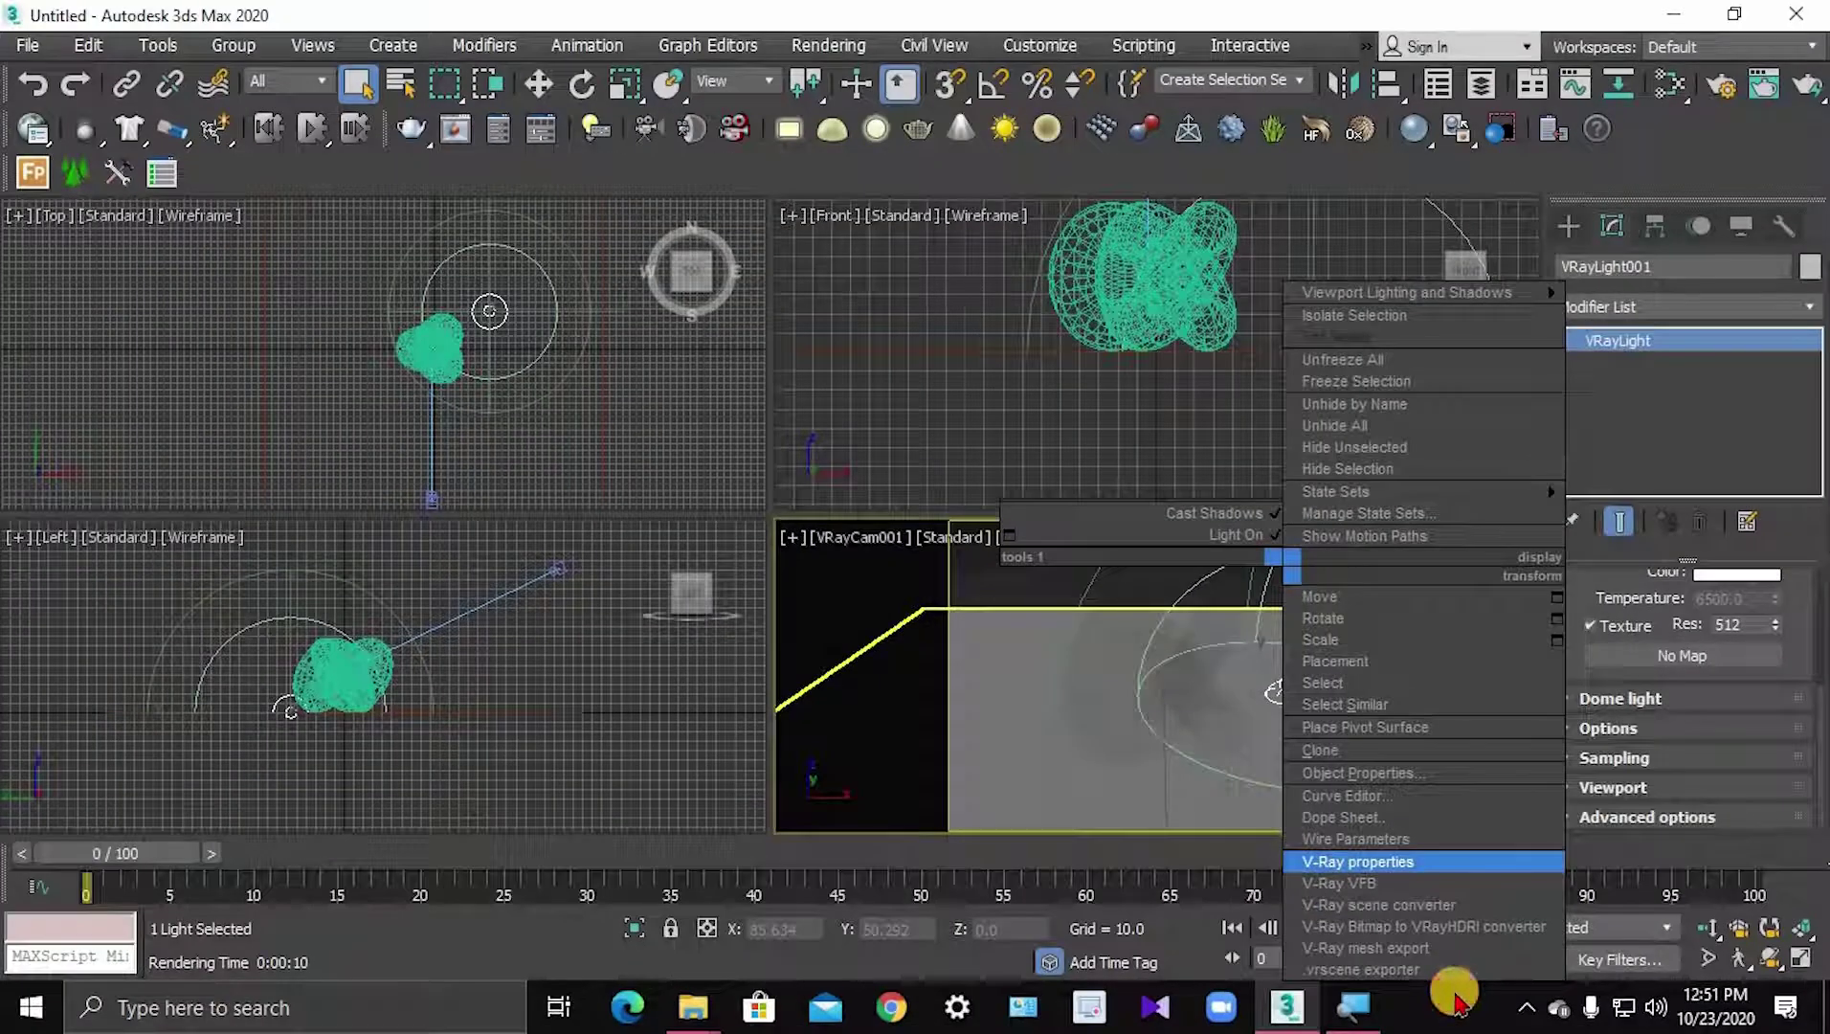
{"action": "left_click", "coordinate": [1450, 863]}
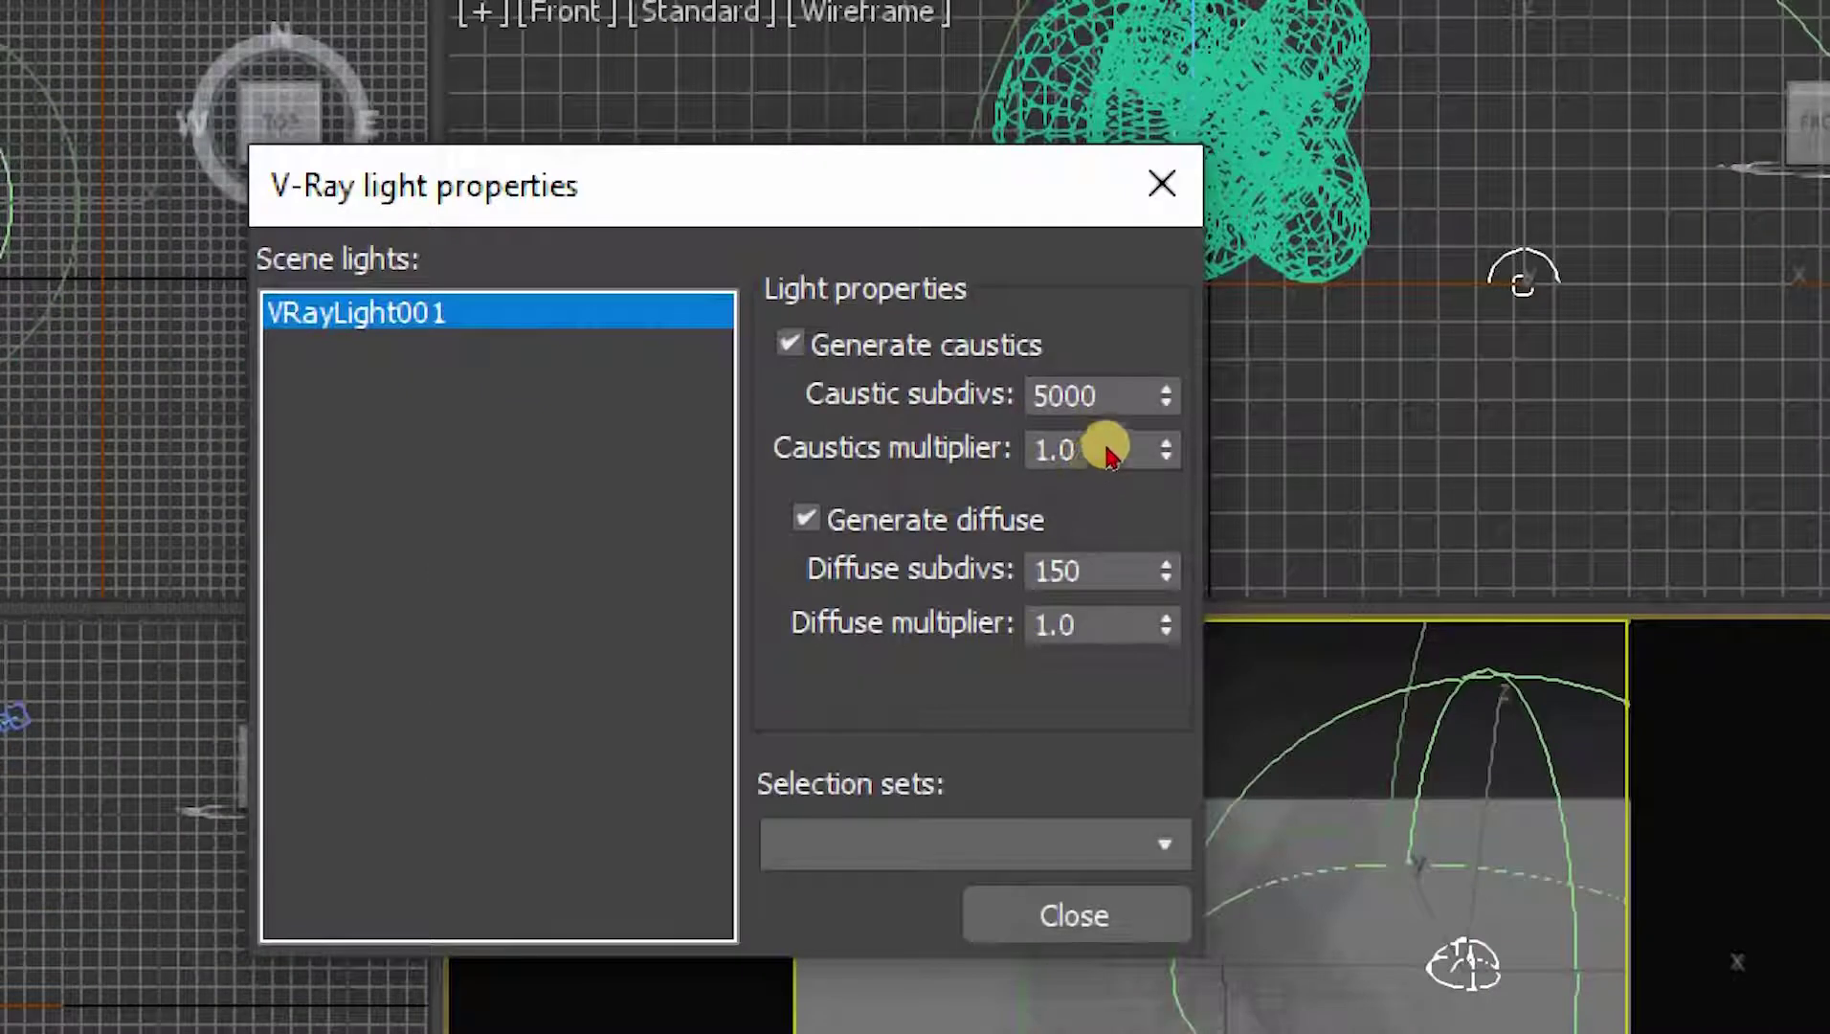
{"action": "double_click", "coordinate": [1137, 455]}
{"action": "type", "text": "100"}
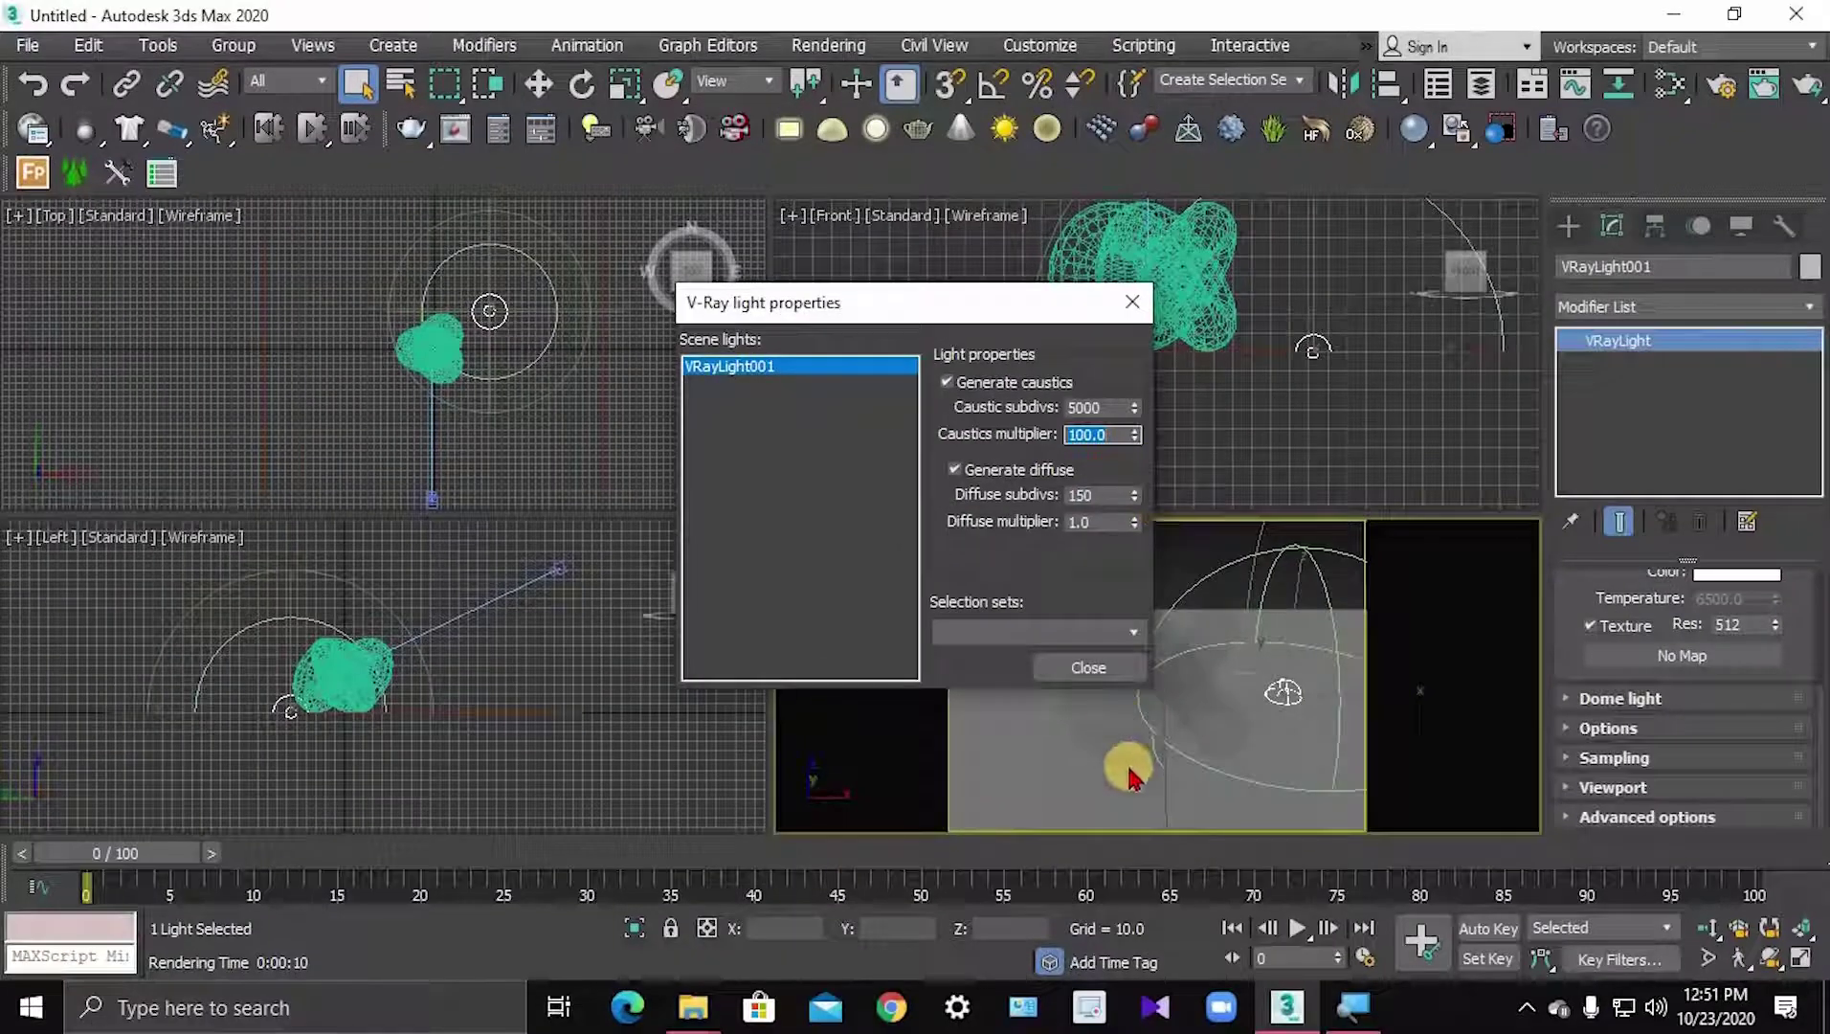
- Close the light properties, test-render the camera view, and close the frame buffer
{"action": "left_click", "coordinate": [1089, 675]}
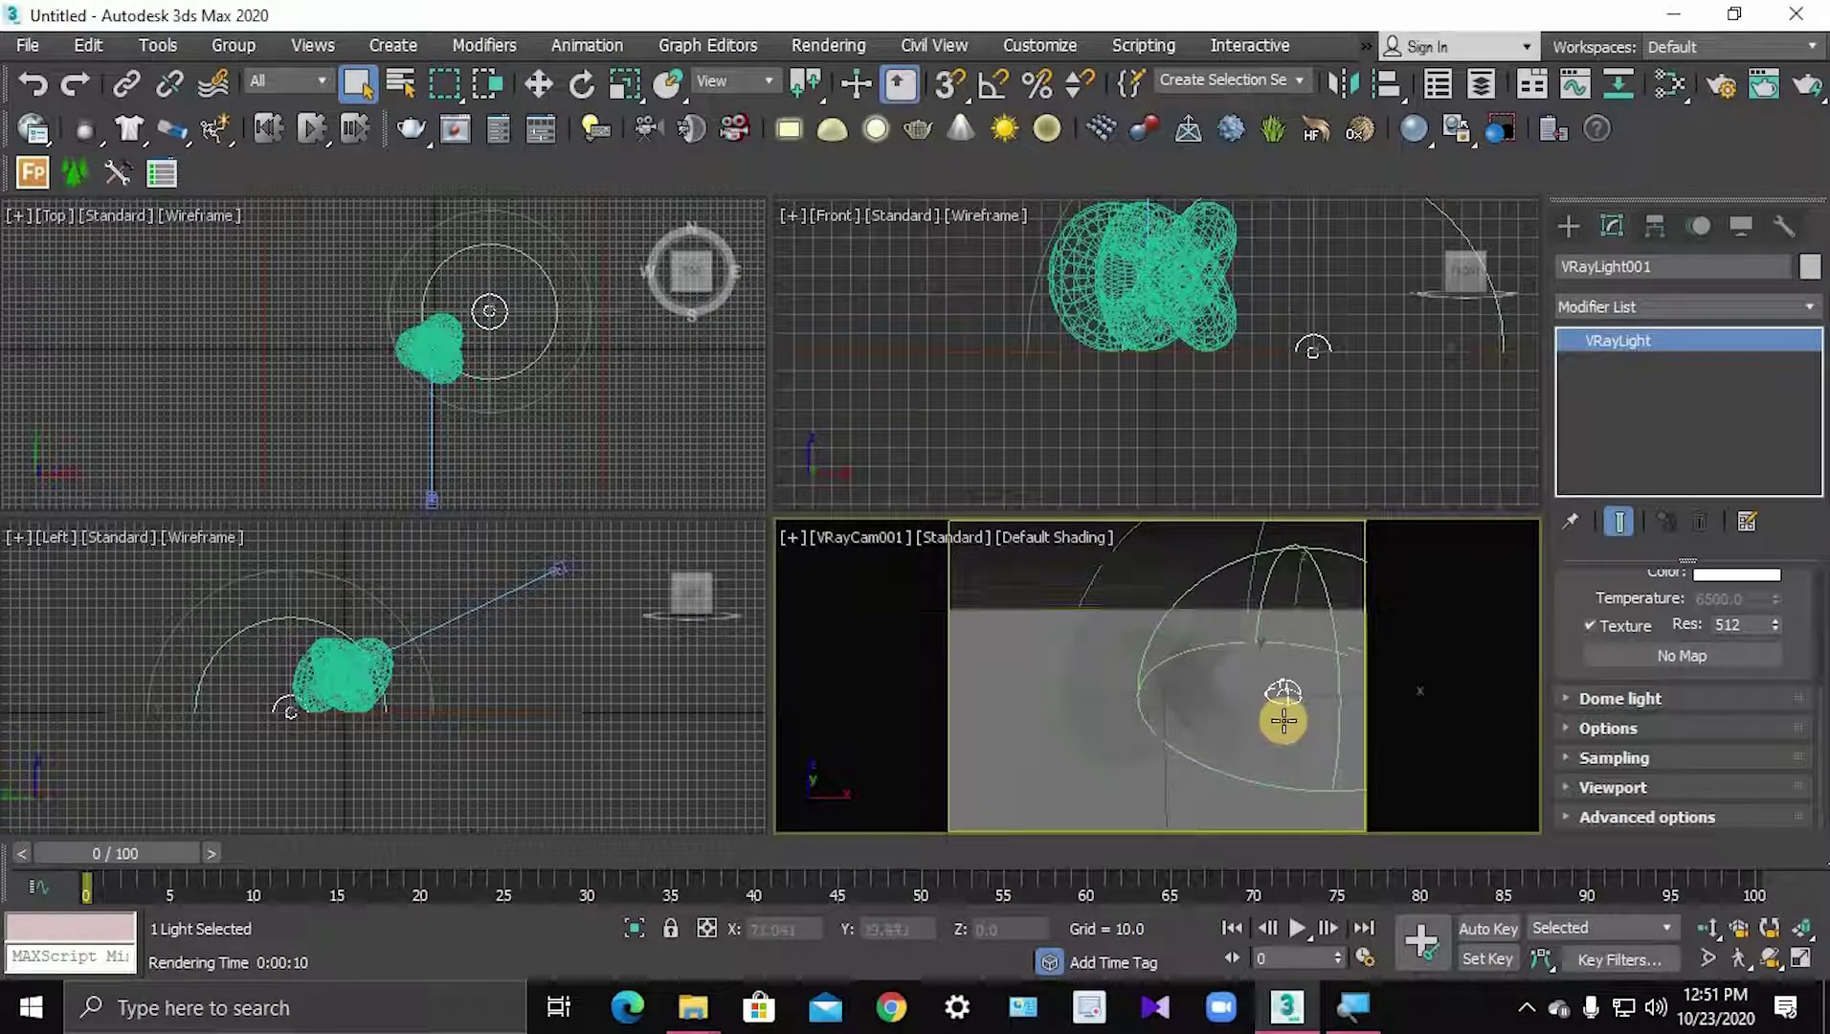
{"action": "key", "text": "shift+q"}
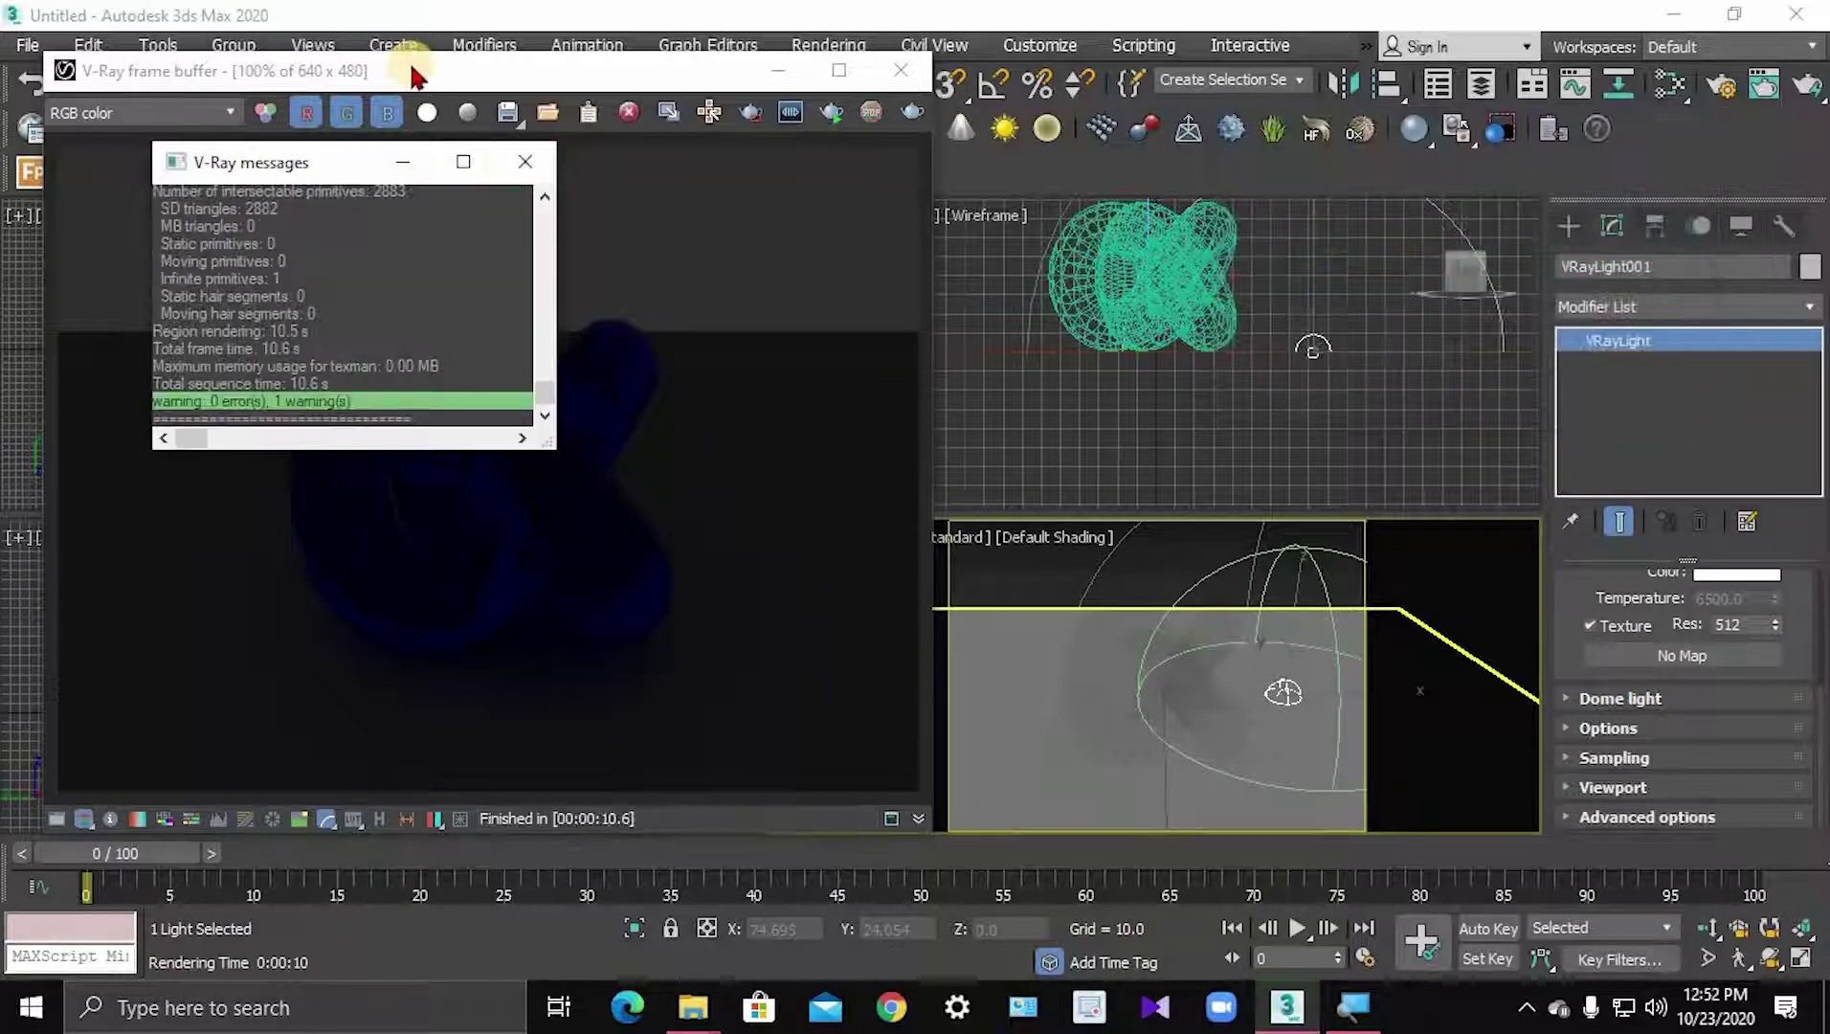
{"action": "left_click", "coordinate": [979, 560]}
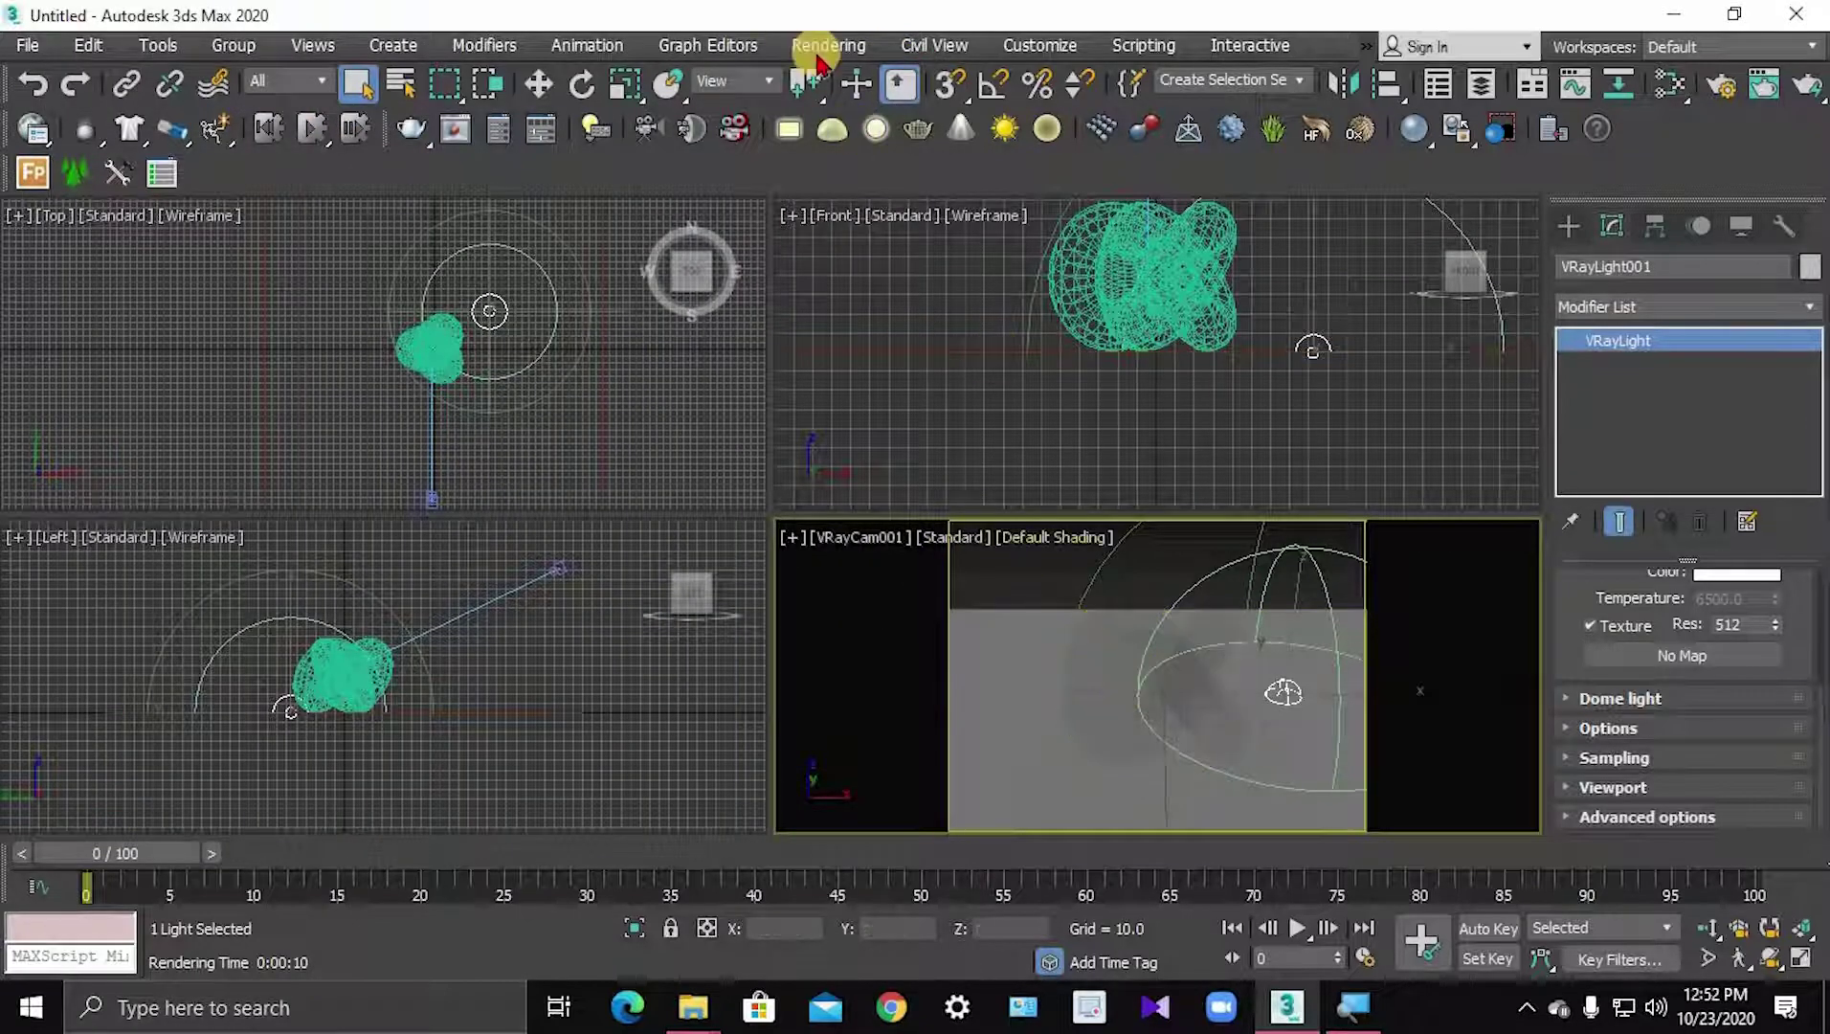
- Enable Caustics in Render Setup's GI tab, with search dist 5.0 and max photons 60
{"action": "left_click", "coordinate": [821, 48]}
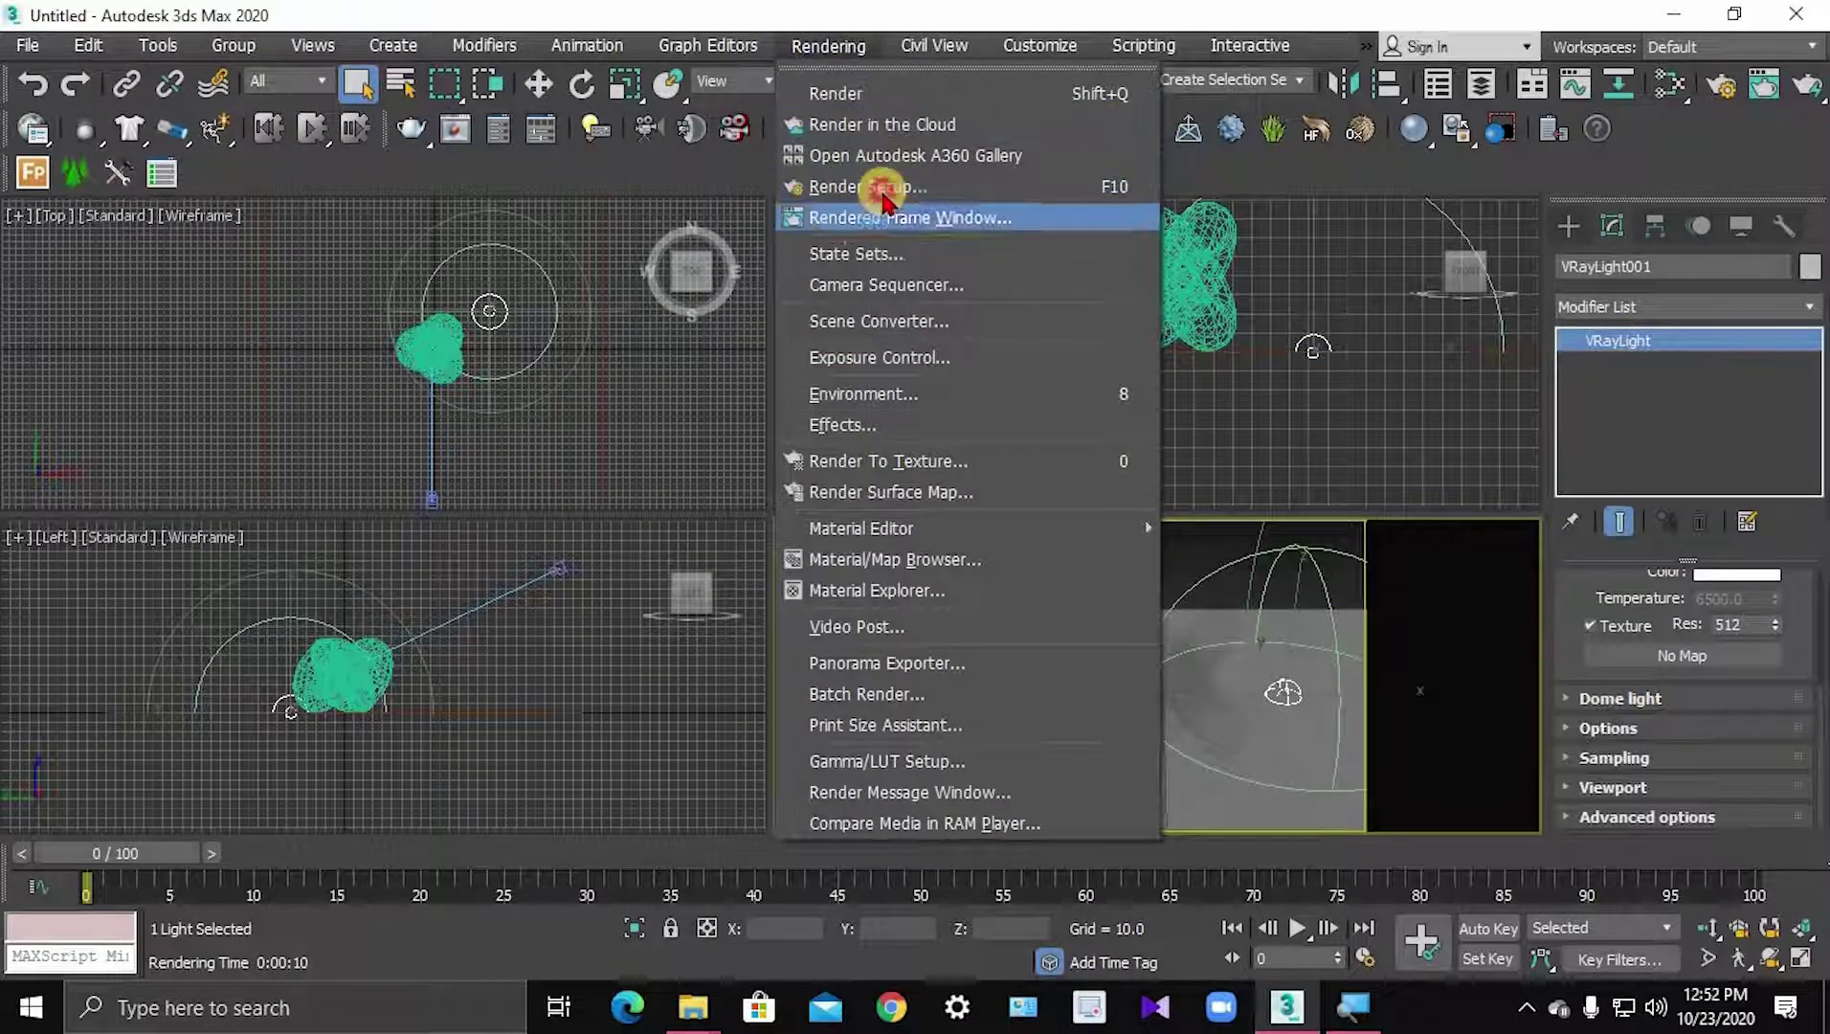
{"action": "left_click", "coordinate": [882, 197]}
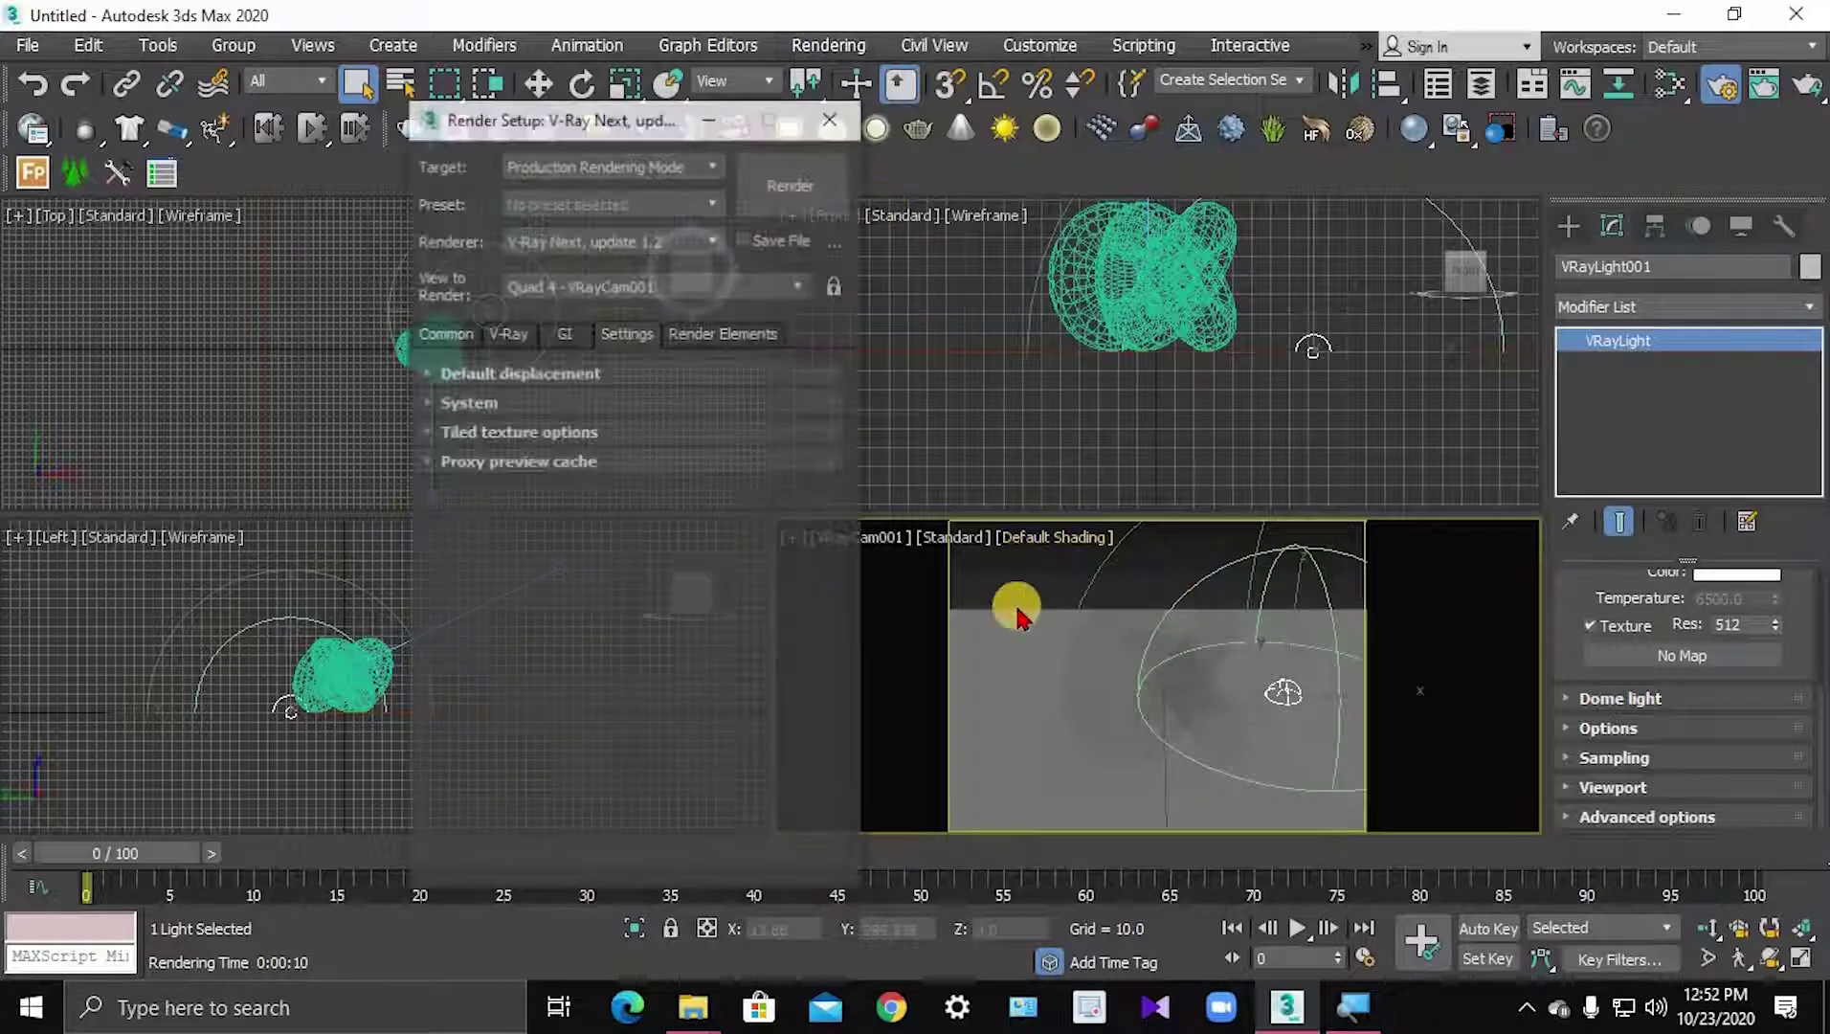
{"action": "left_click", "coordinate": [506, 334]}
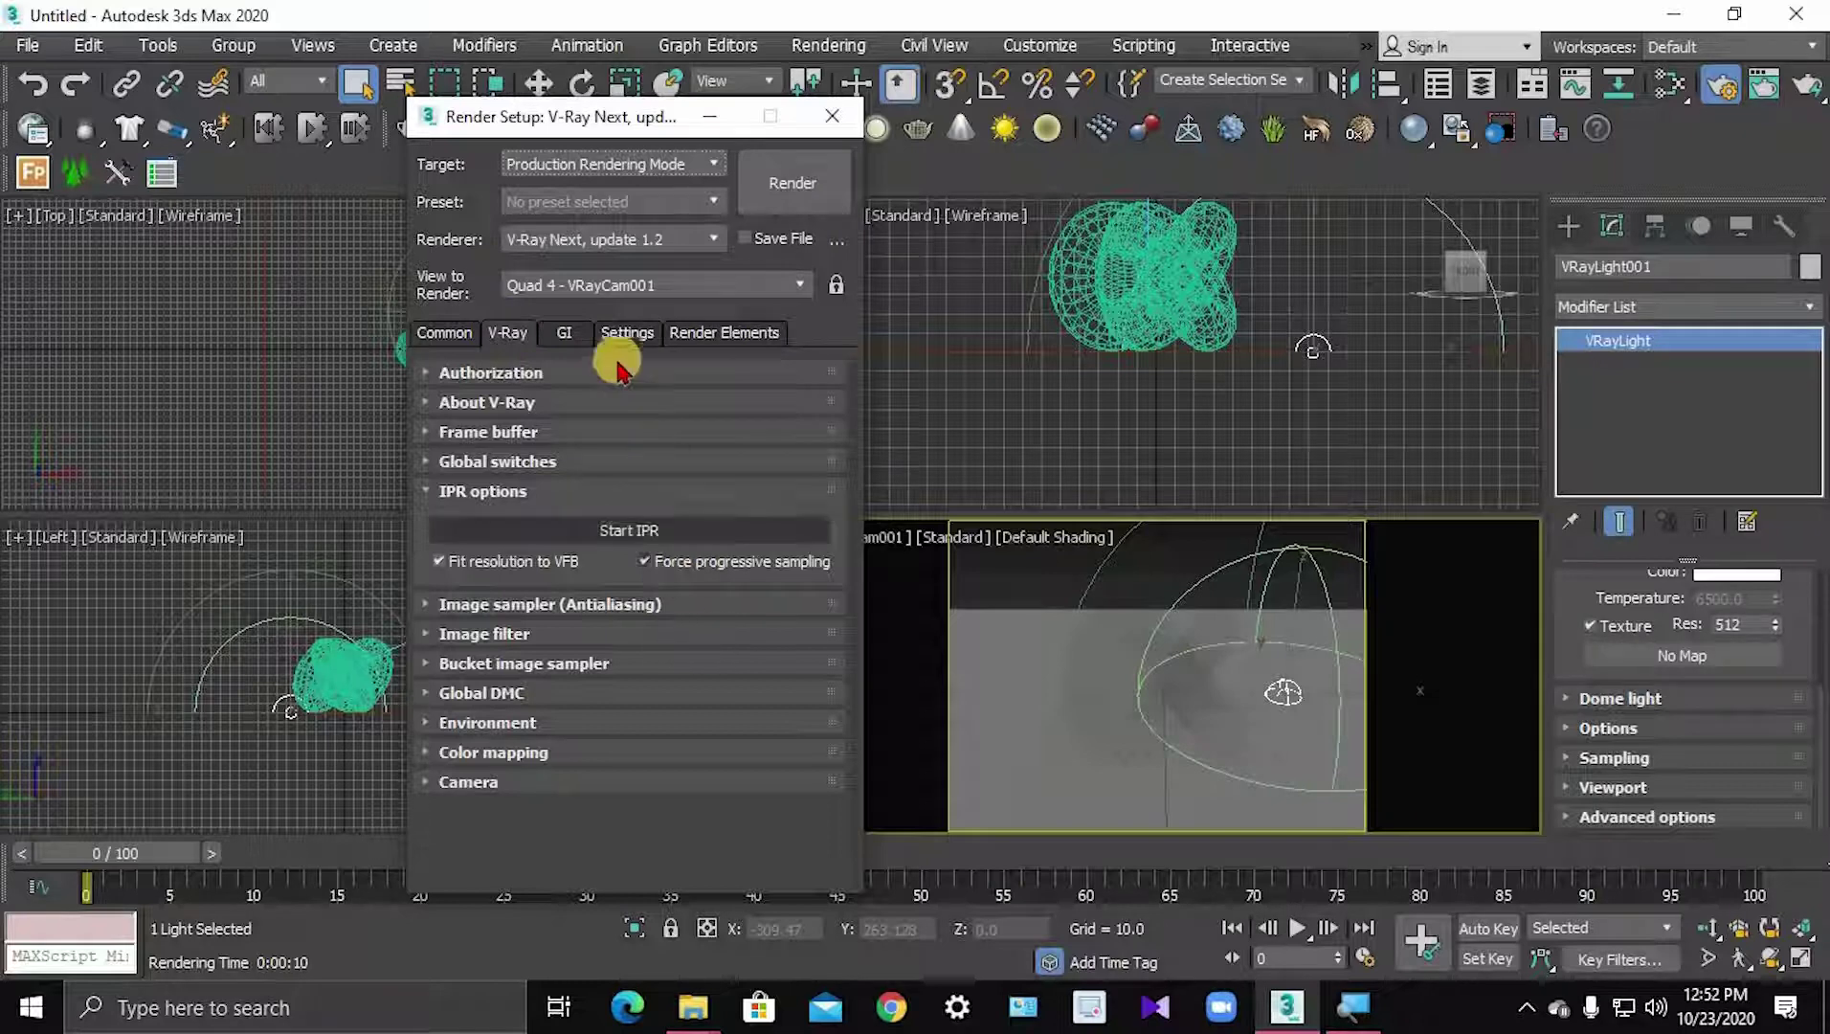
{"action": "left_click", "coordinate": [562, 335]}
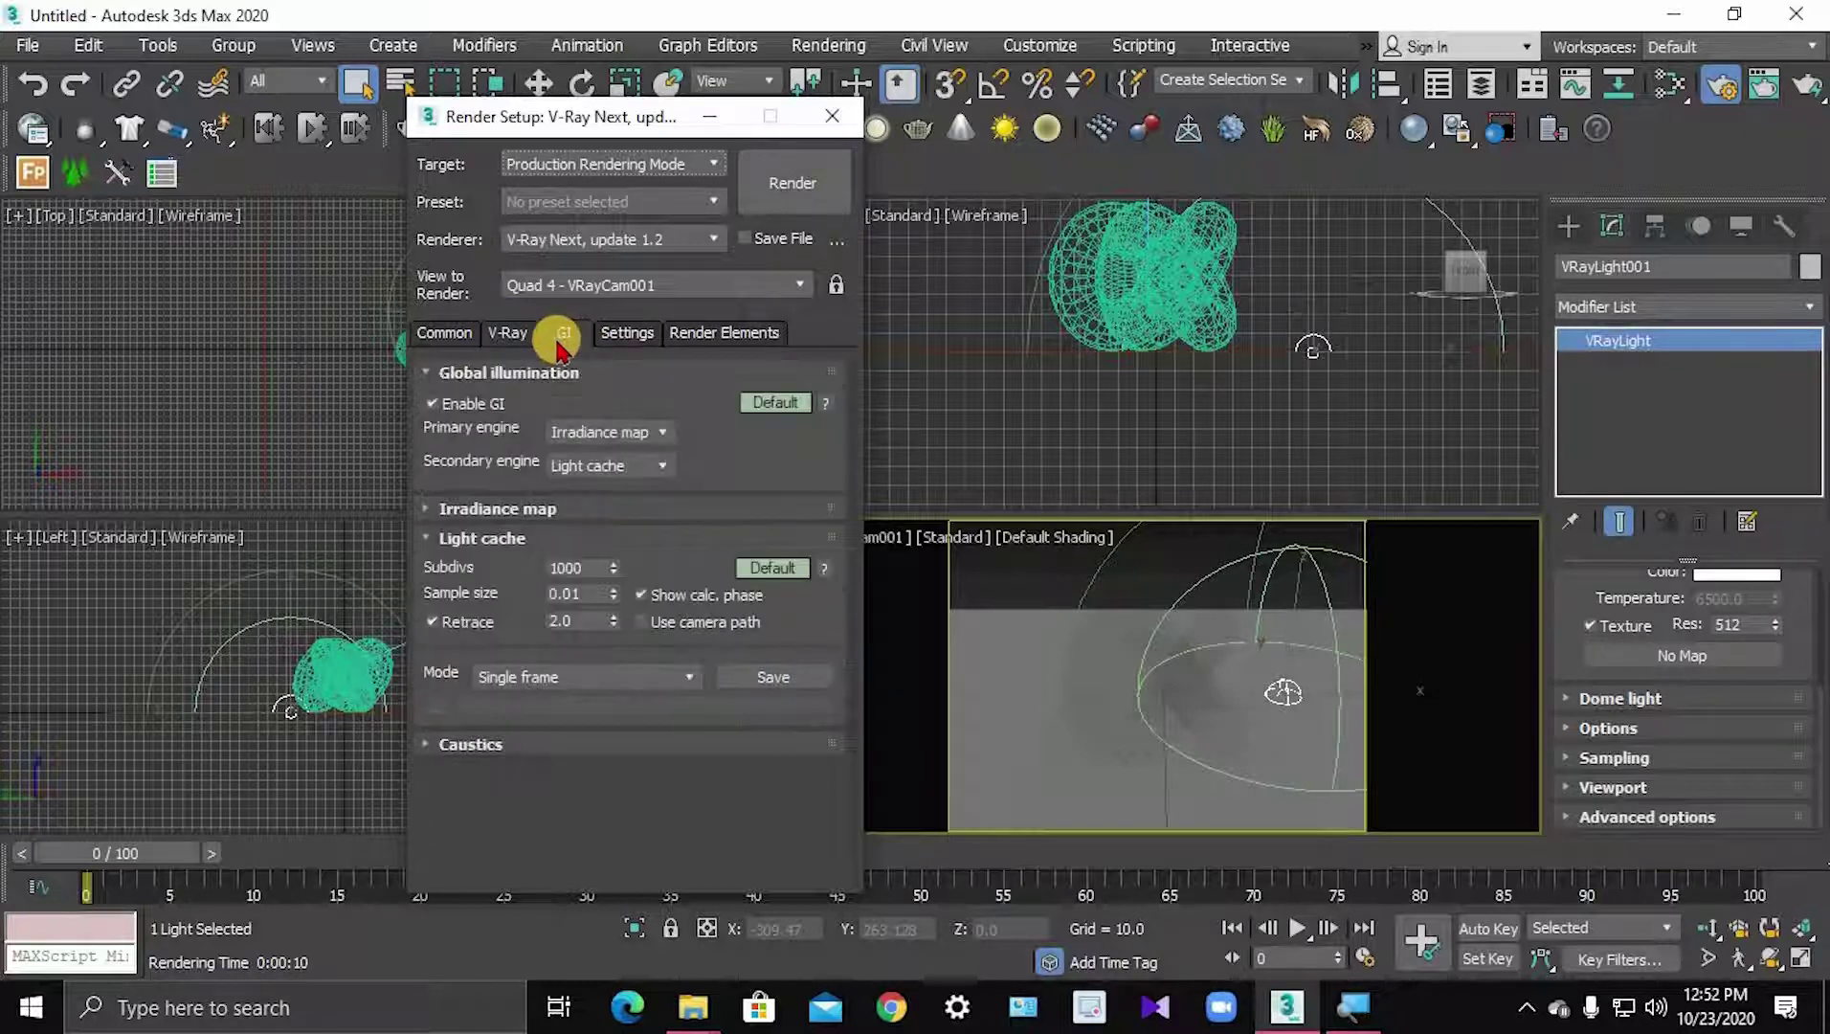
{"action": "left_click", "coordinate": [424, 372]}
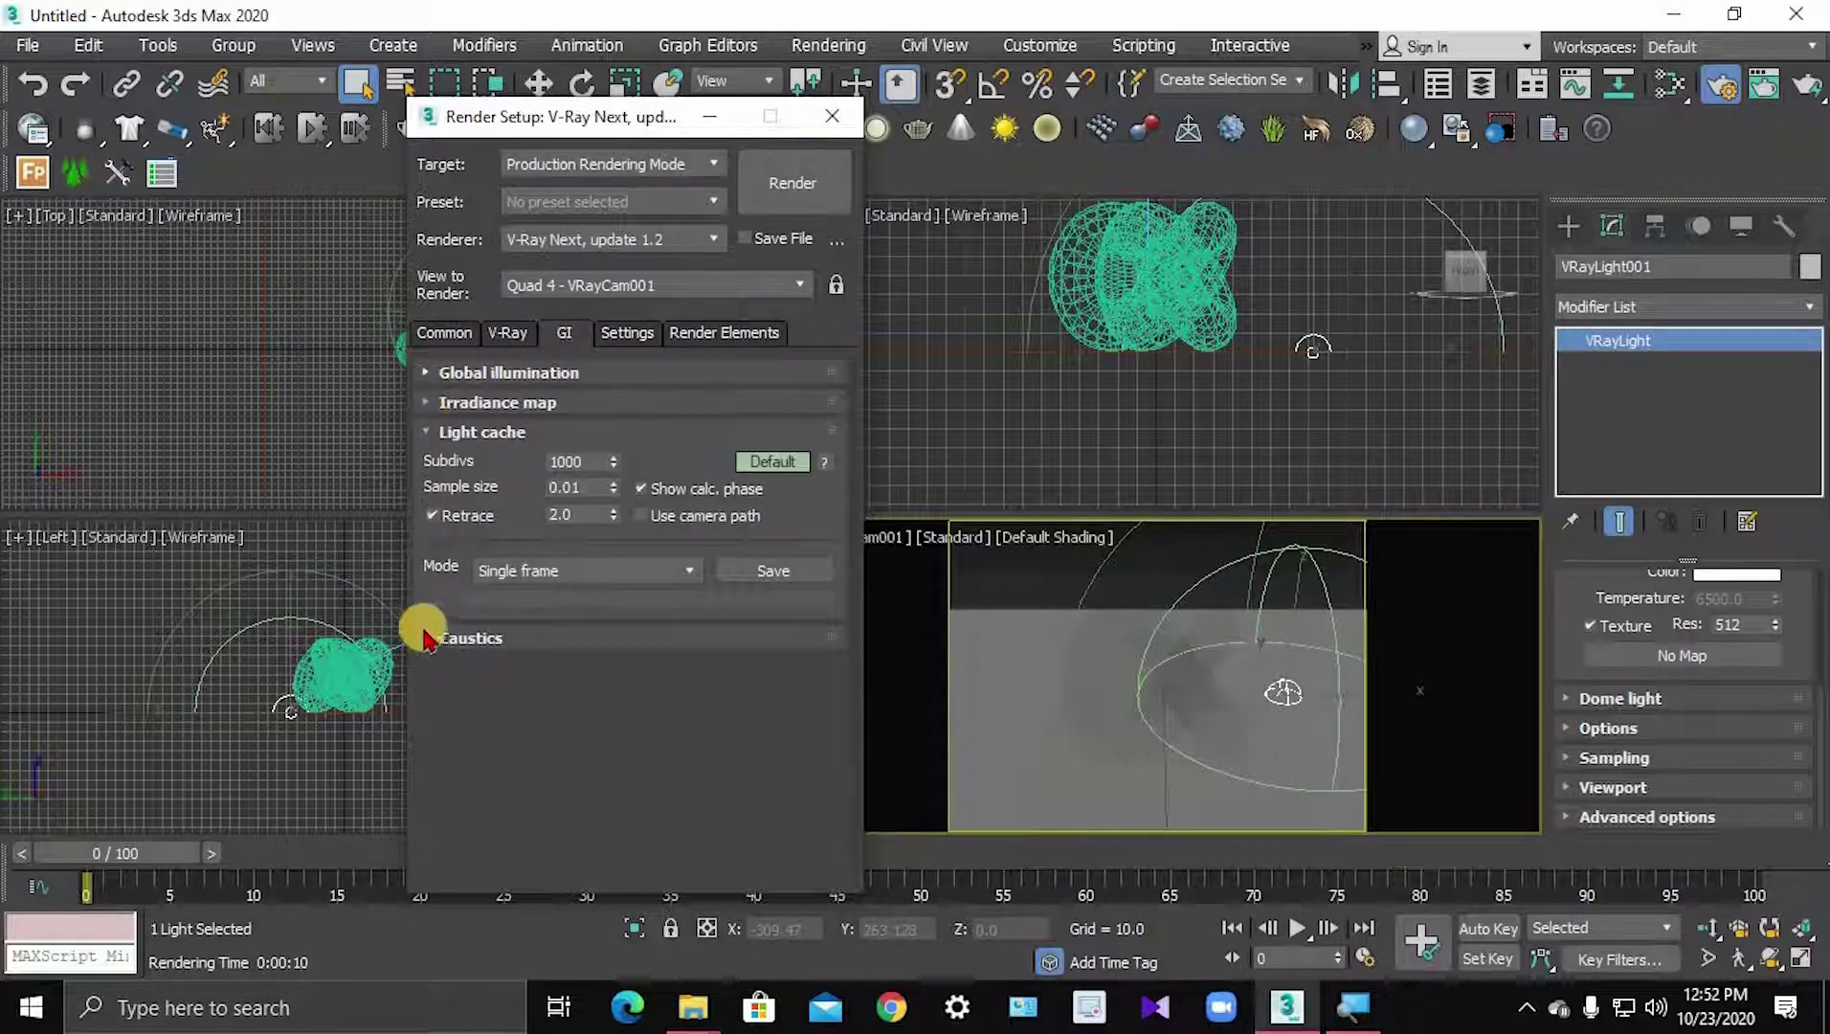
{"action": "left_click", "coordinate": [424, 641]}
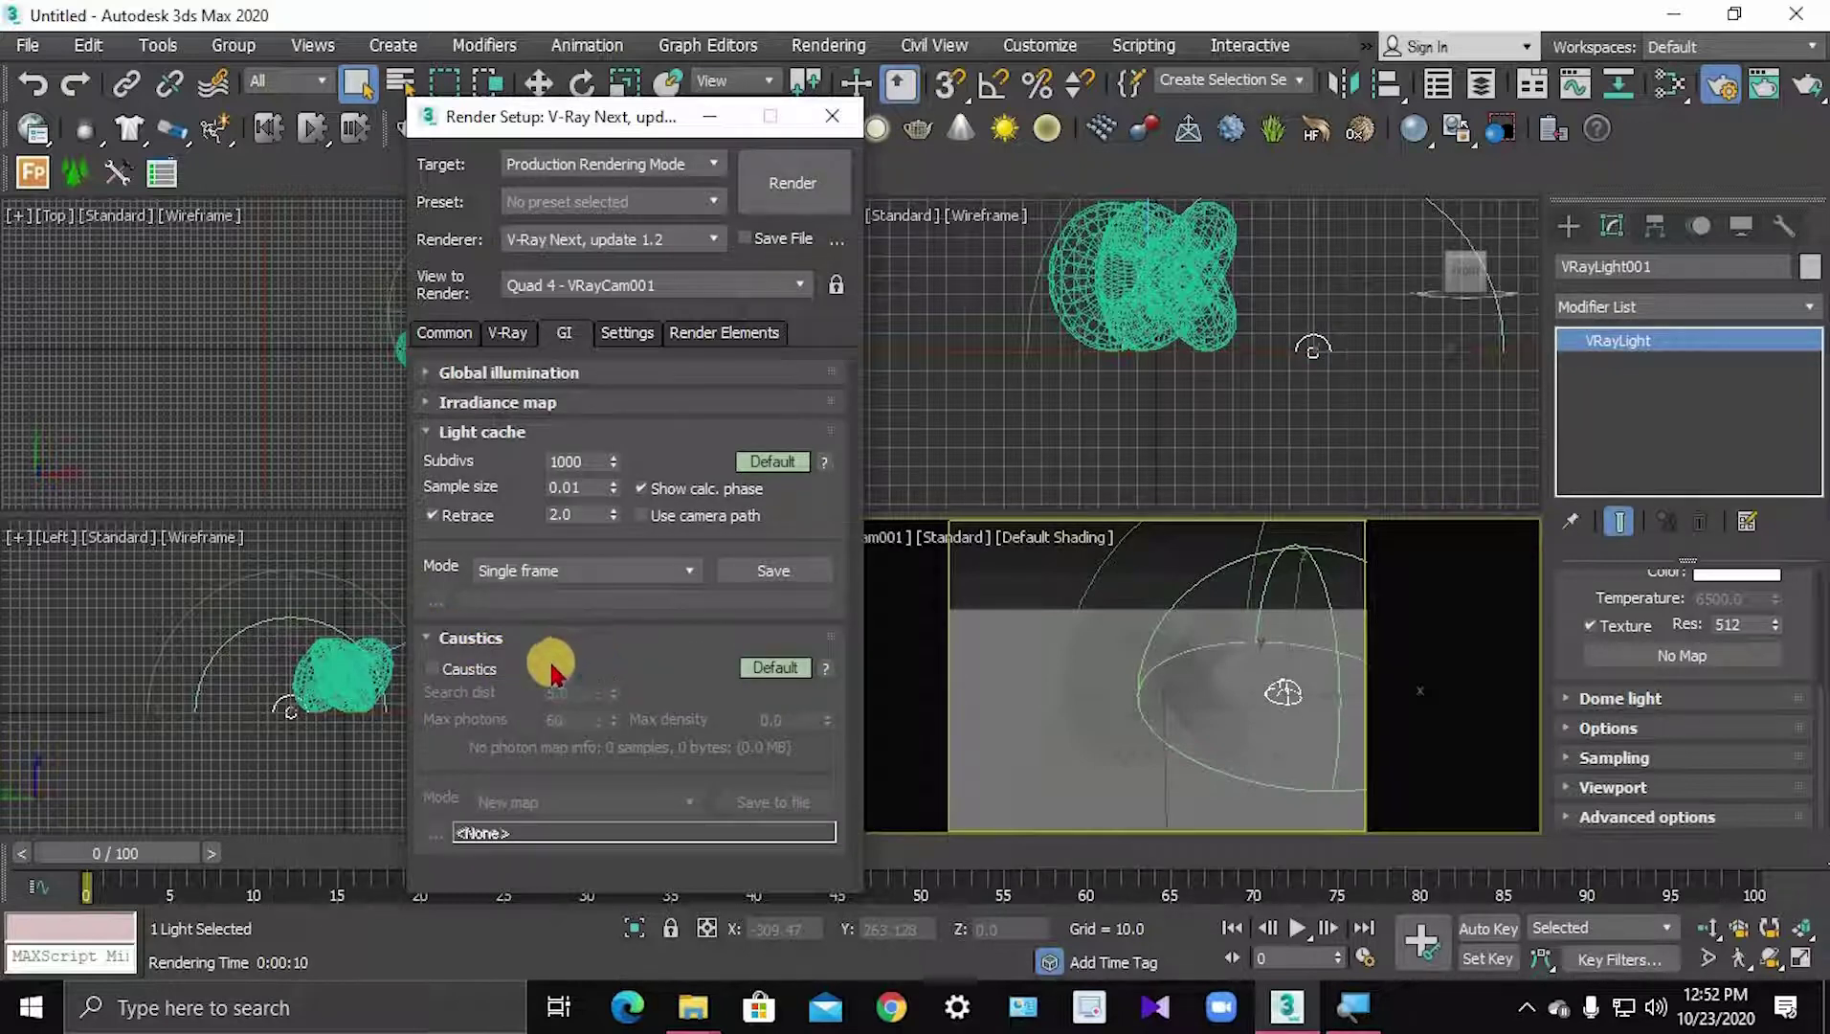
{"action": "left_click", "coordinate": [456, 675]}
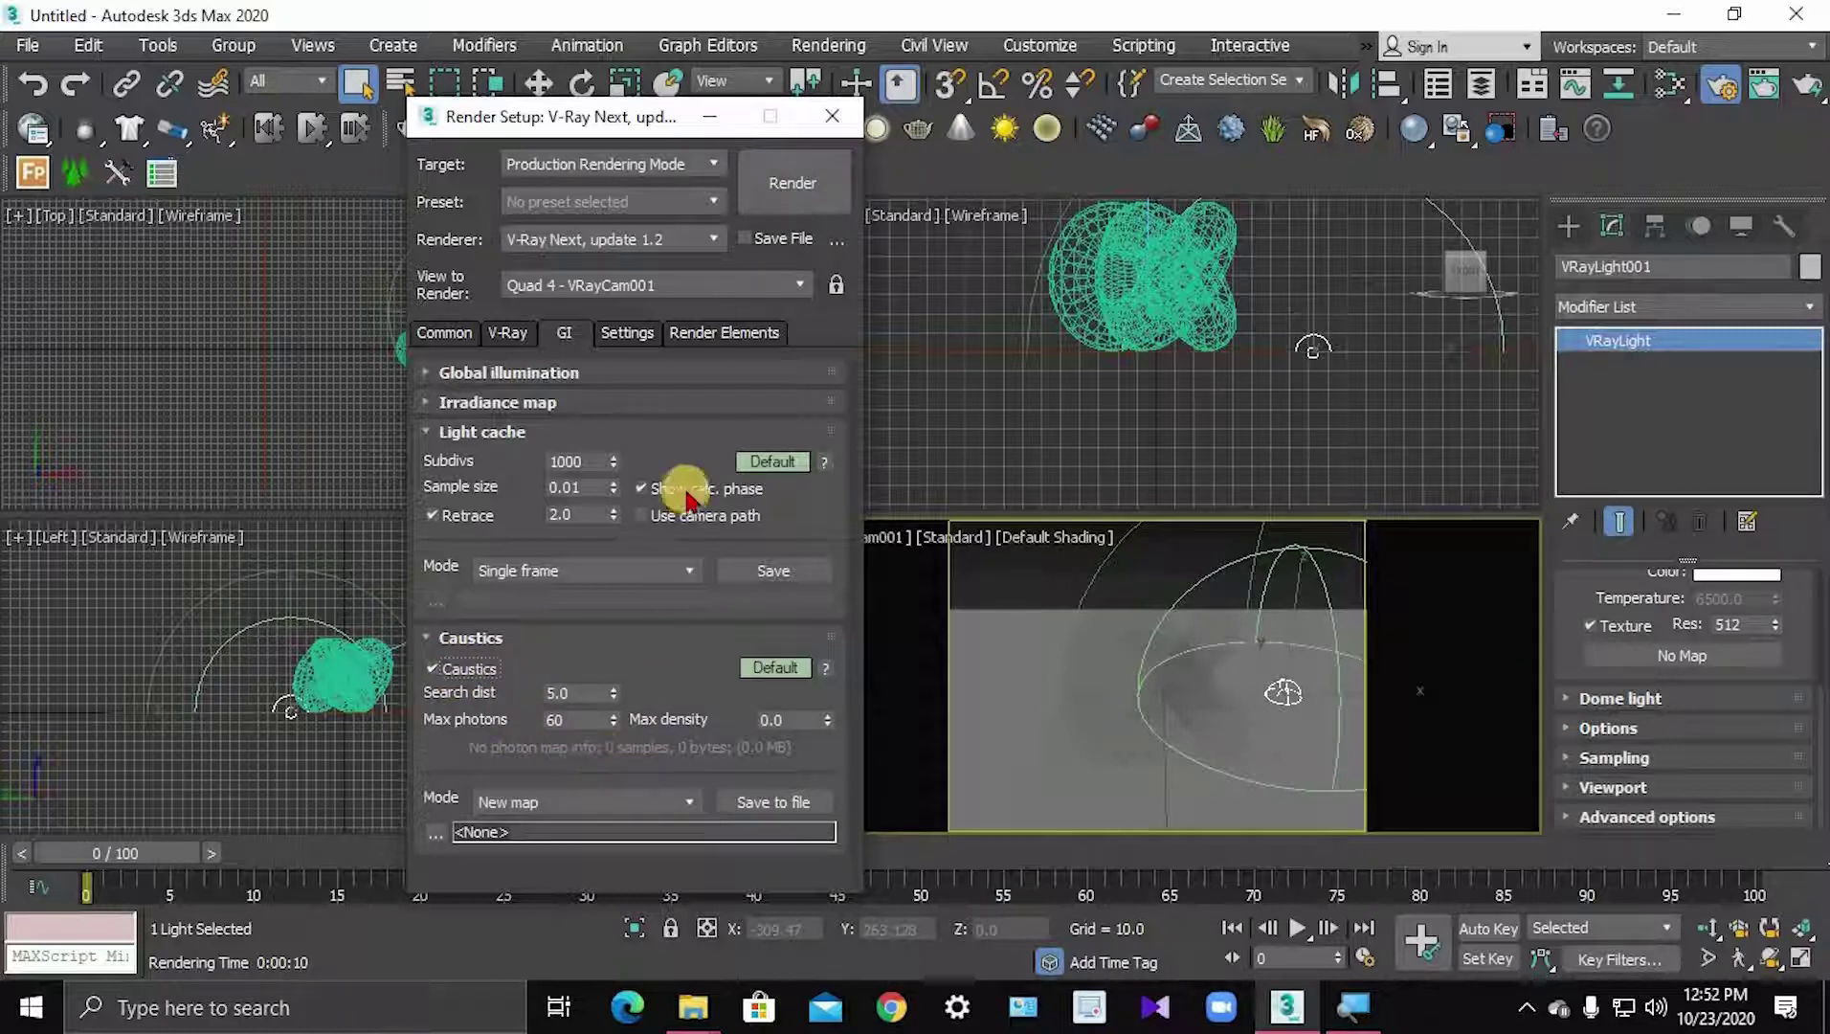
- Add a VRayCaustics render element and start rendering the camera view
{"action": "left_click", "coordinate": [702, 337]}
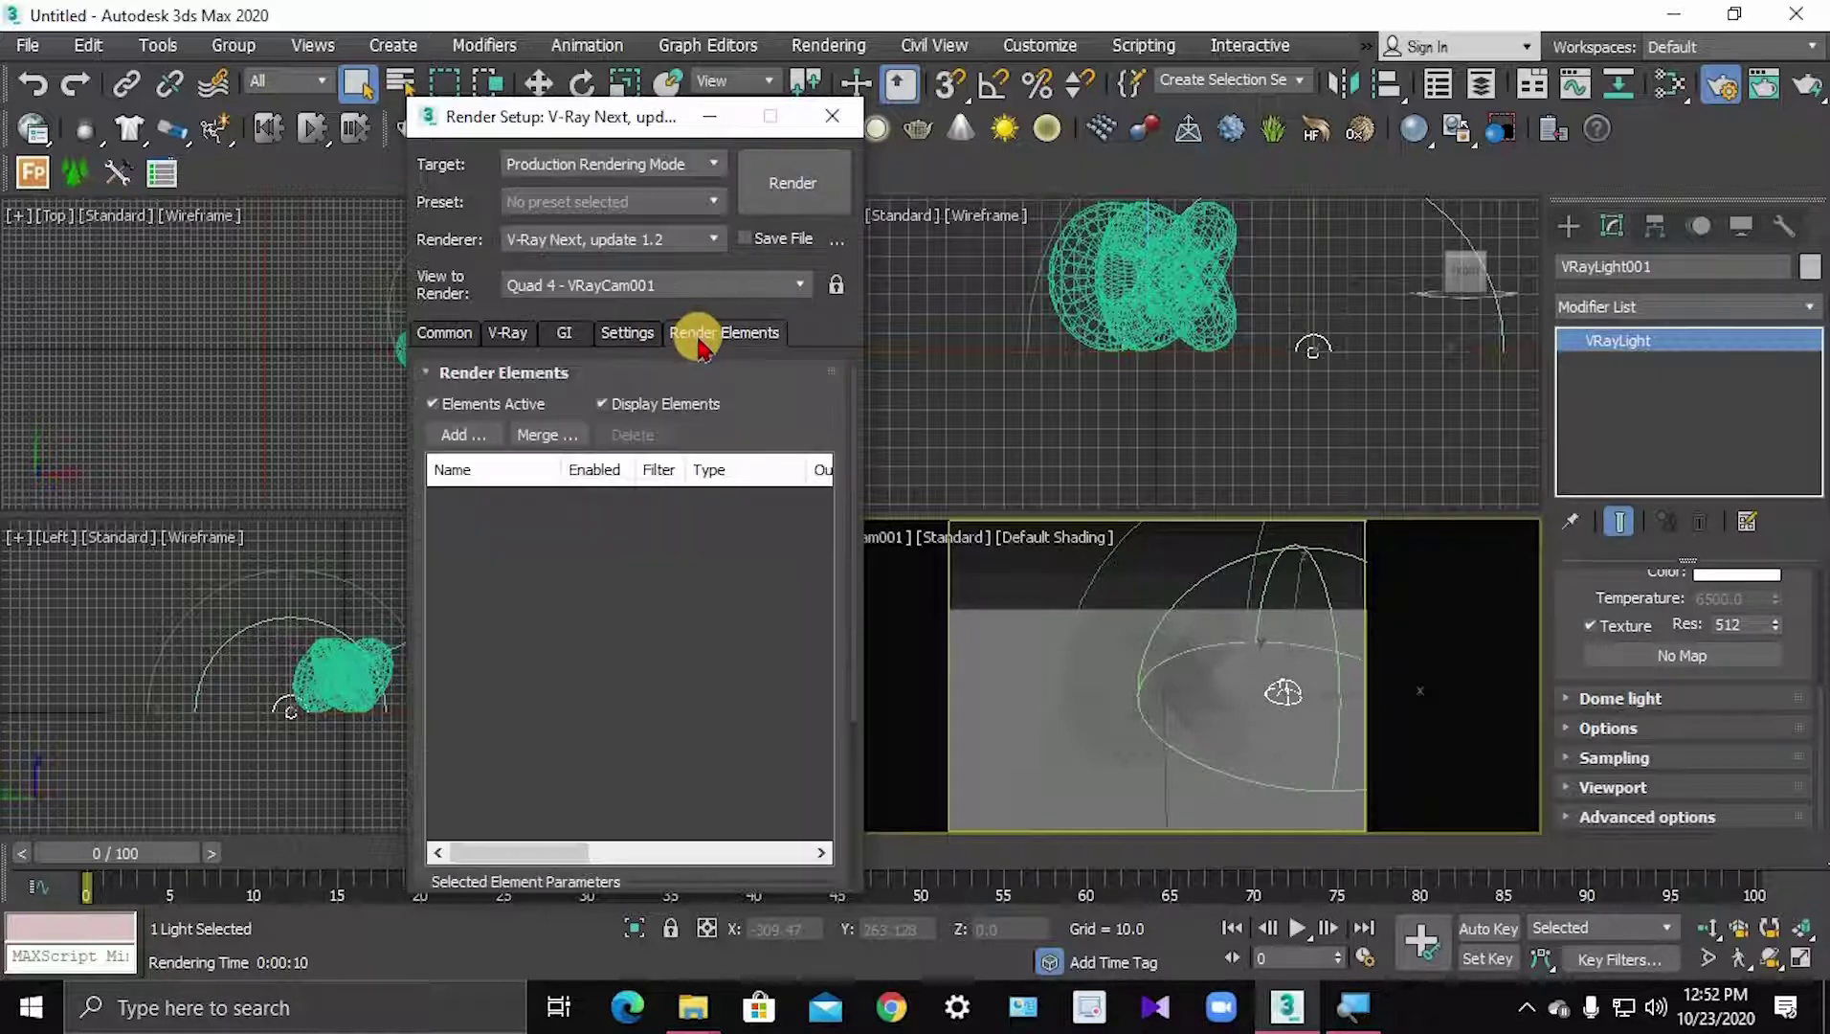
{"action": "left_click", "coordinate": [464, 436]}
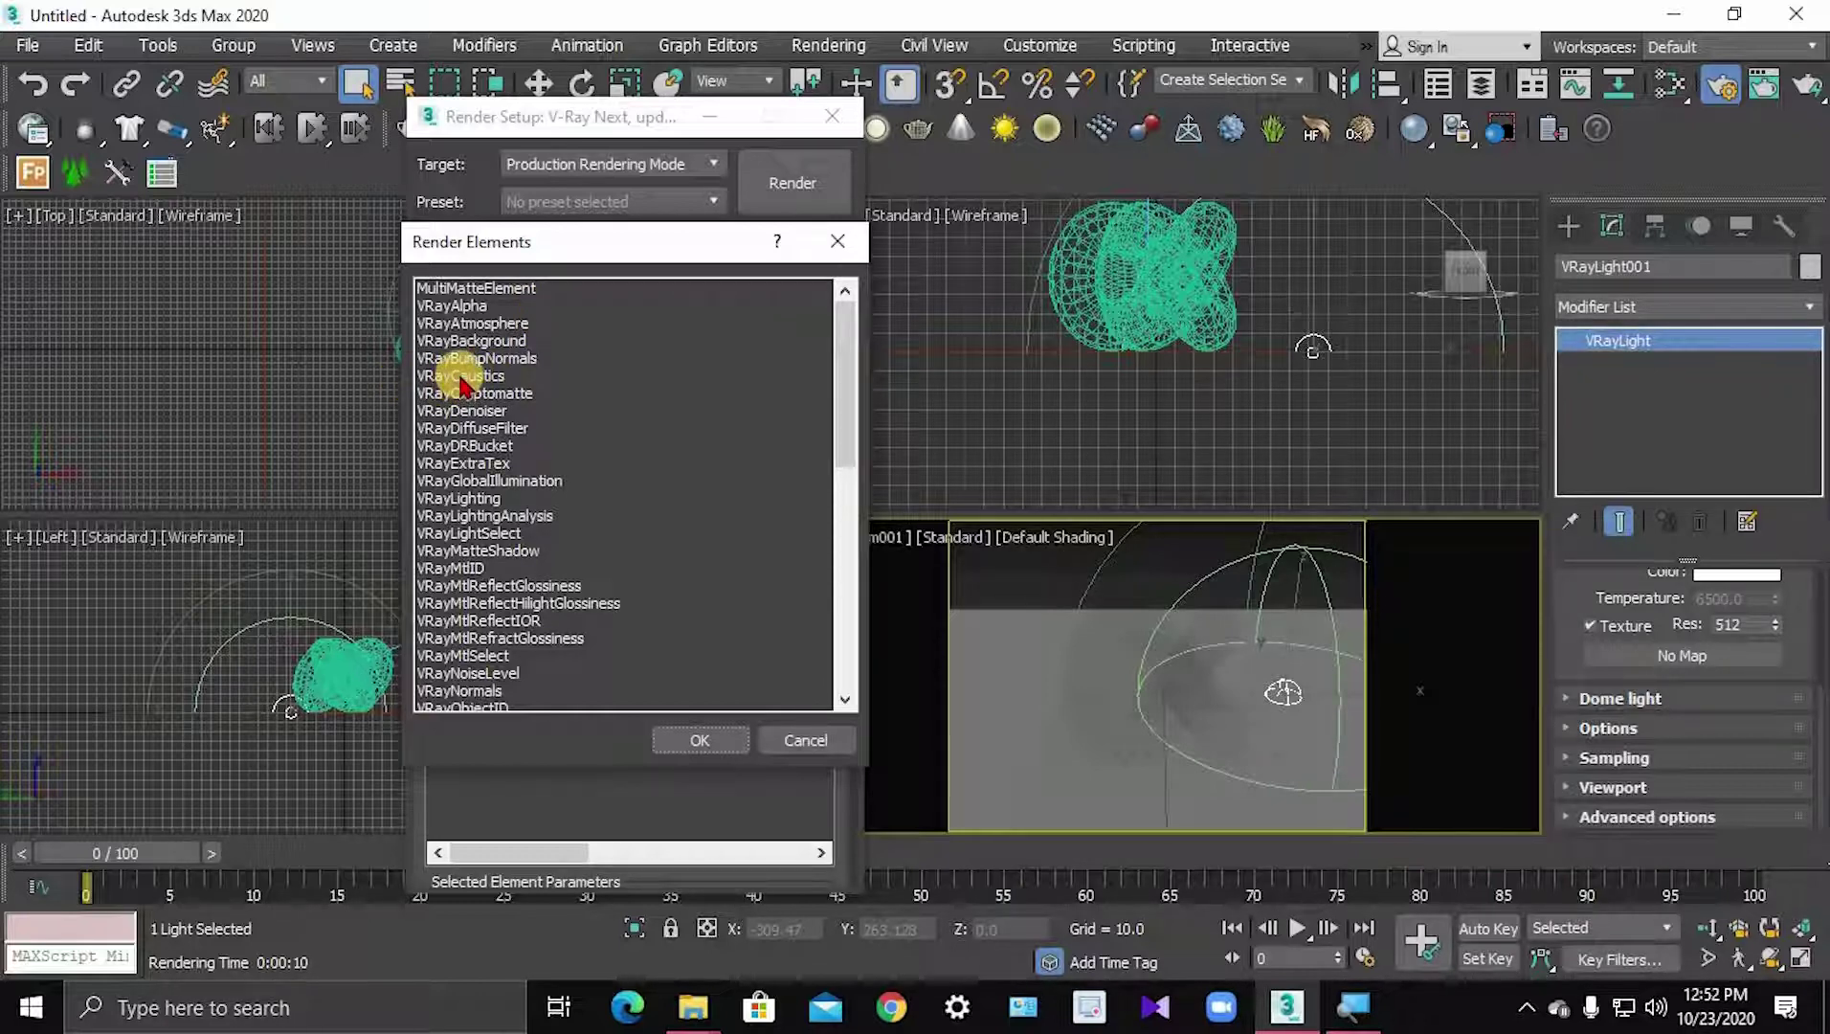
{"action": "left_click", "coordinate": [462, 381]}
{"action": "left_click", "coordinate": [701, 741]}
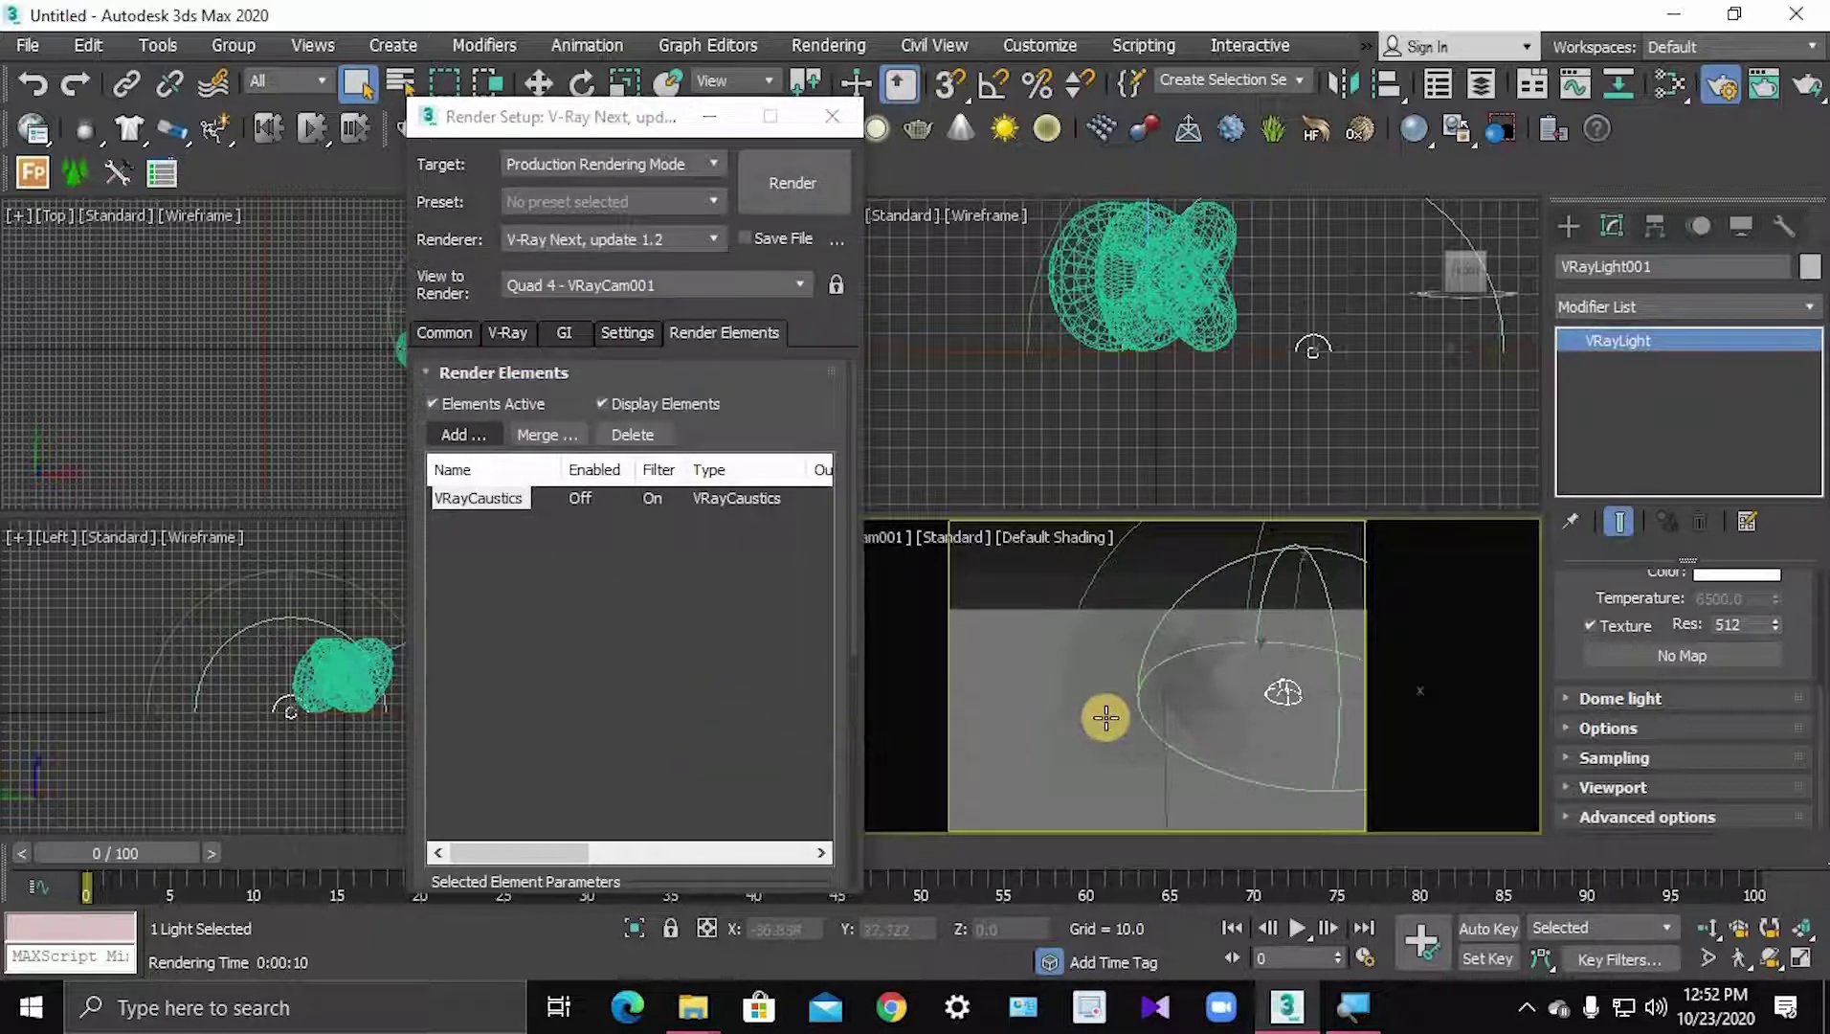
{"action": "left_click", "coordinate": [792, 184]}
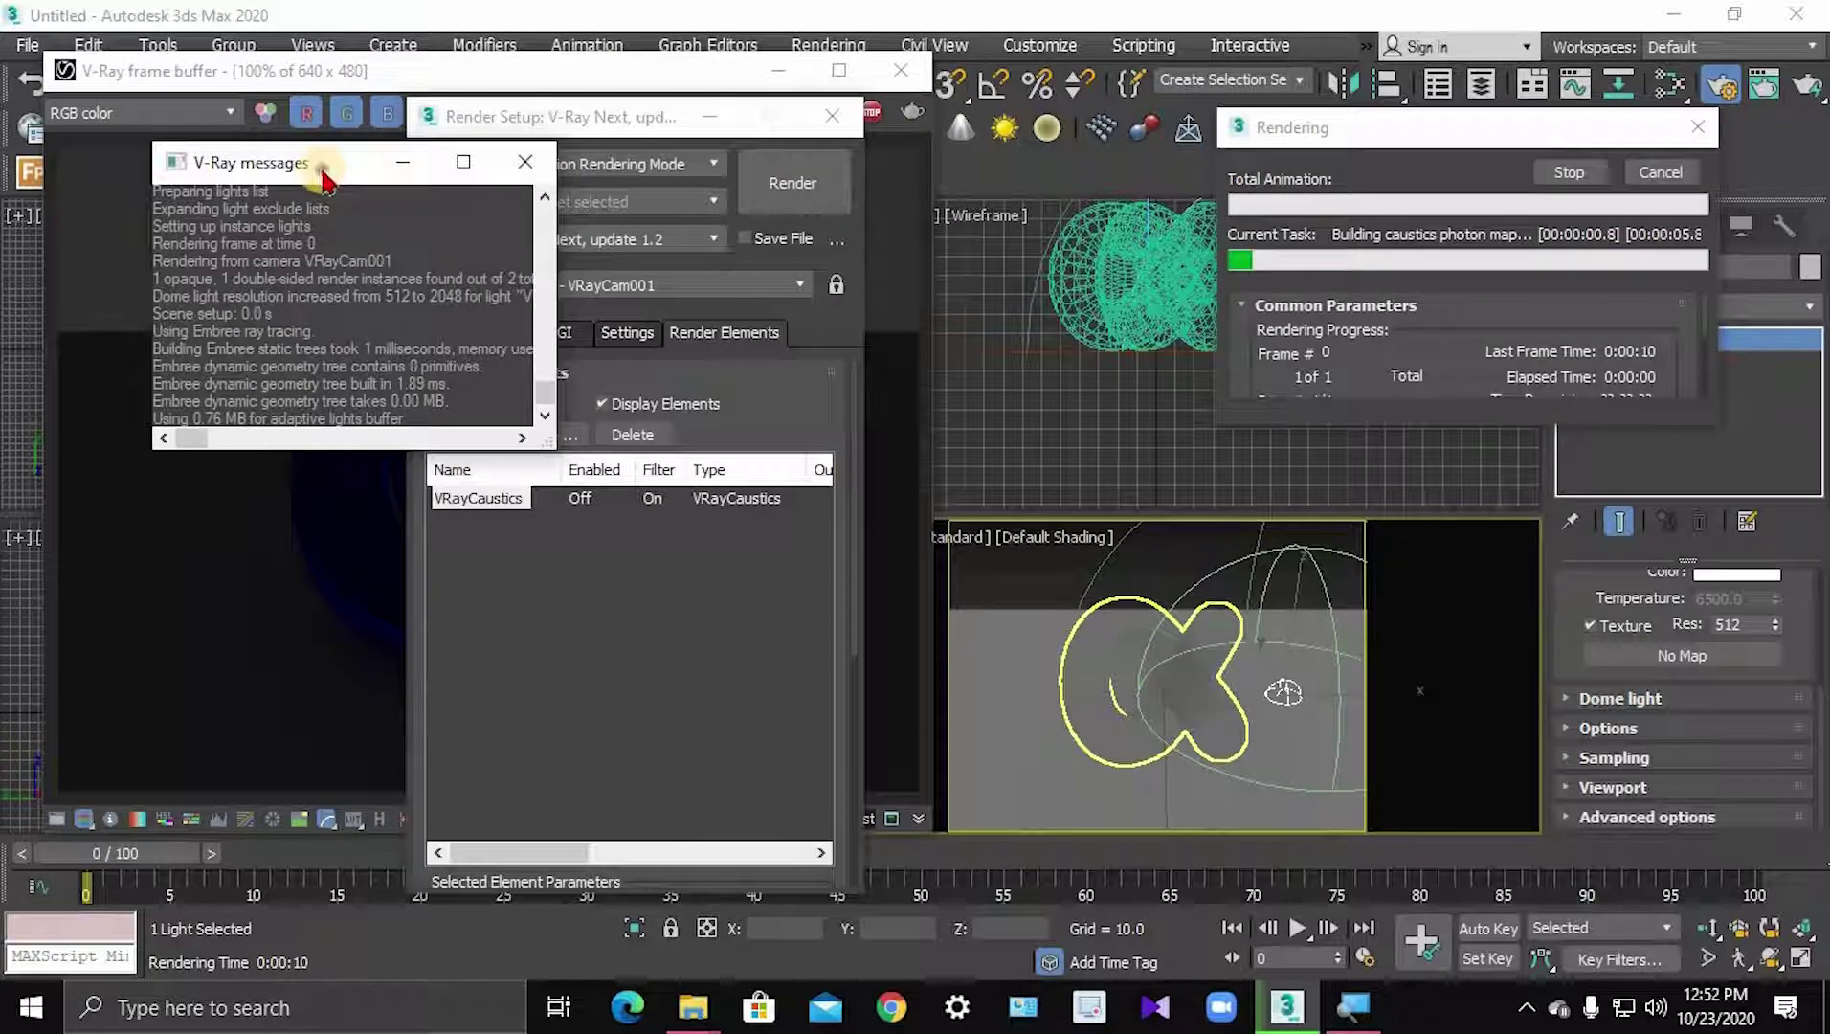
- Close the V-Ray messages window and show the render's VRayCaustics channel in the frame buffer
{"action": "left_click_drag", "start_coordinate": [348, 164], "coordinate": [1289, 436]}
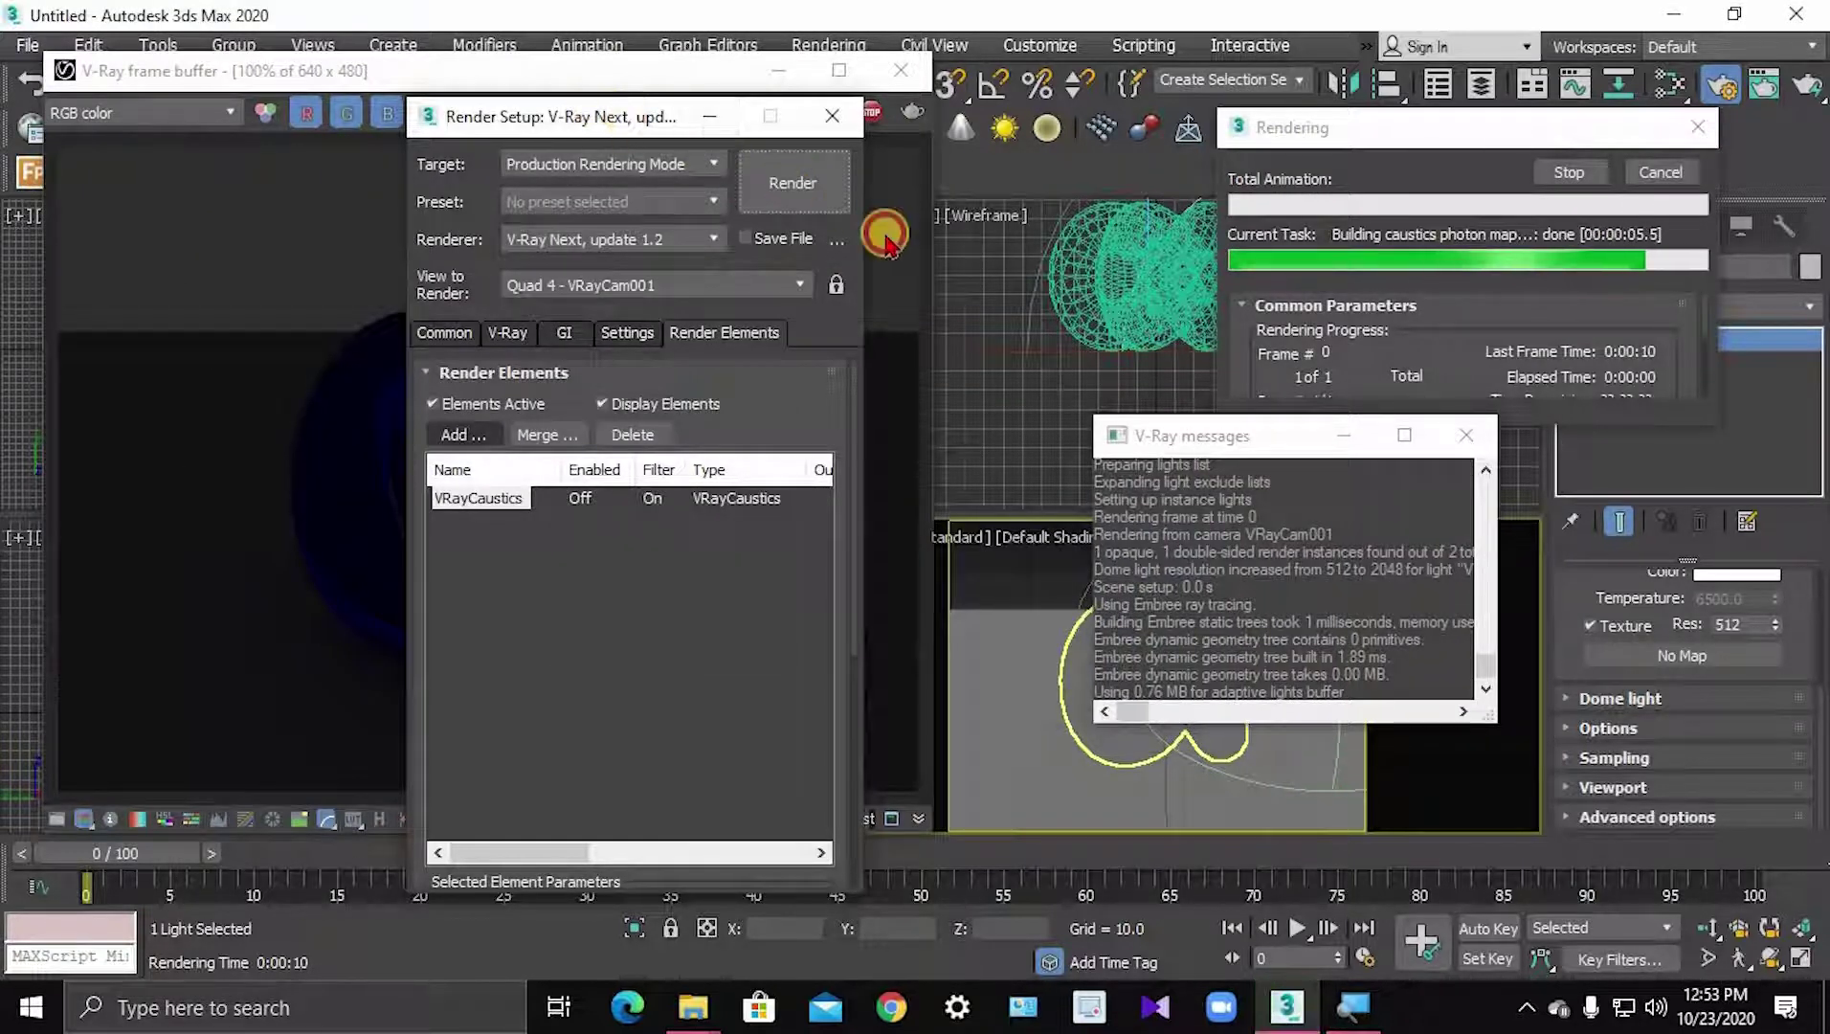
{"action": "left_click", "coordinate": [1465, 435]}
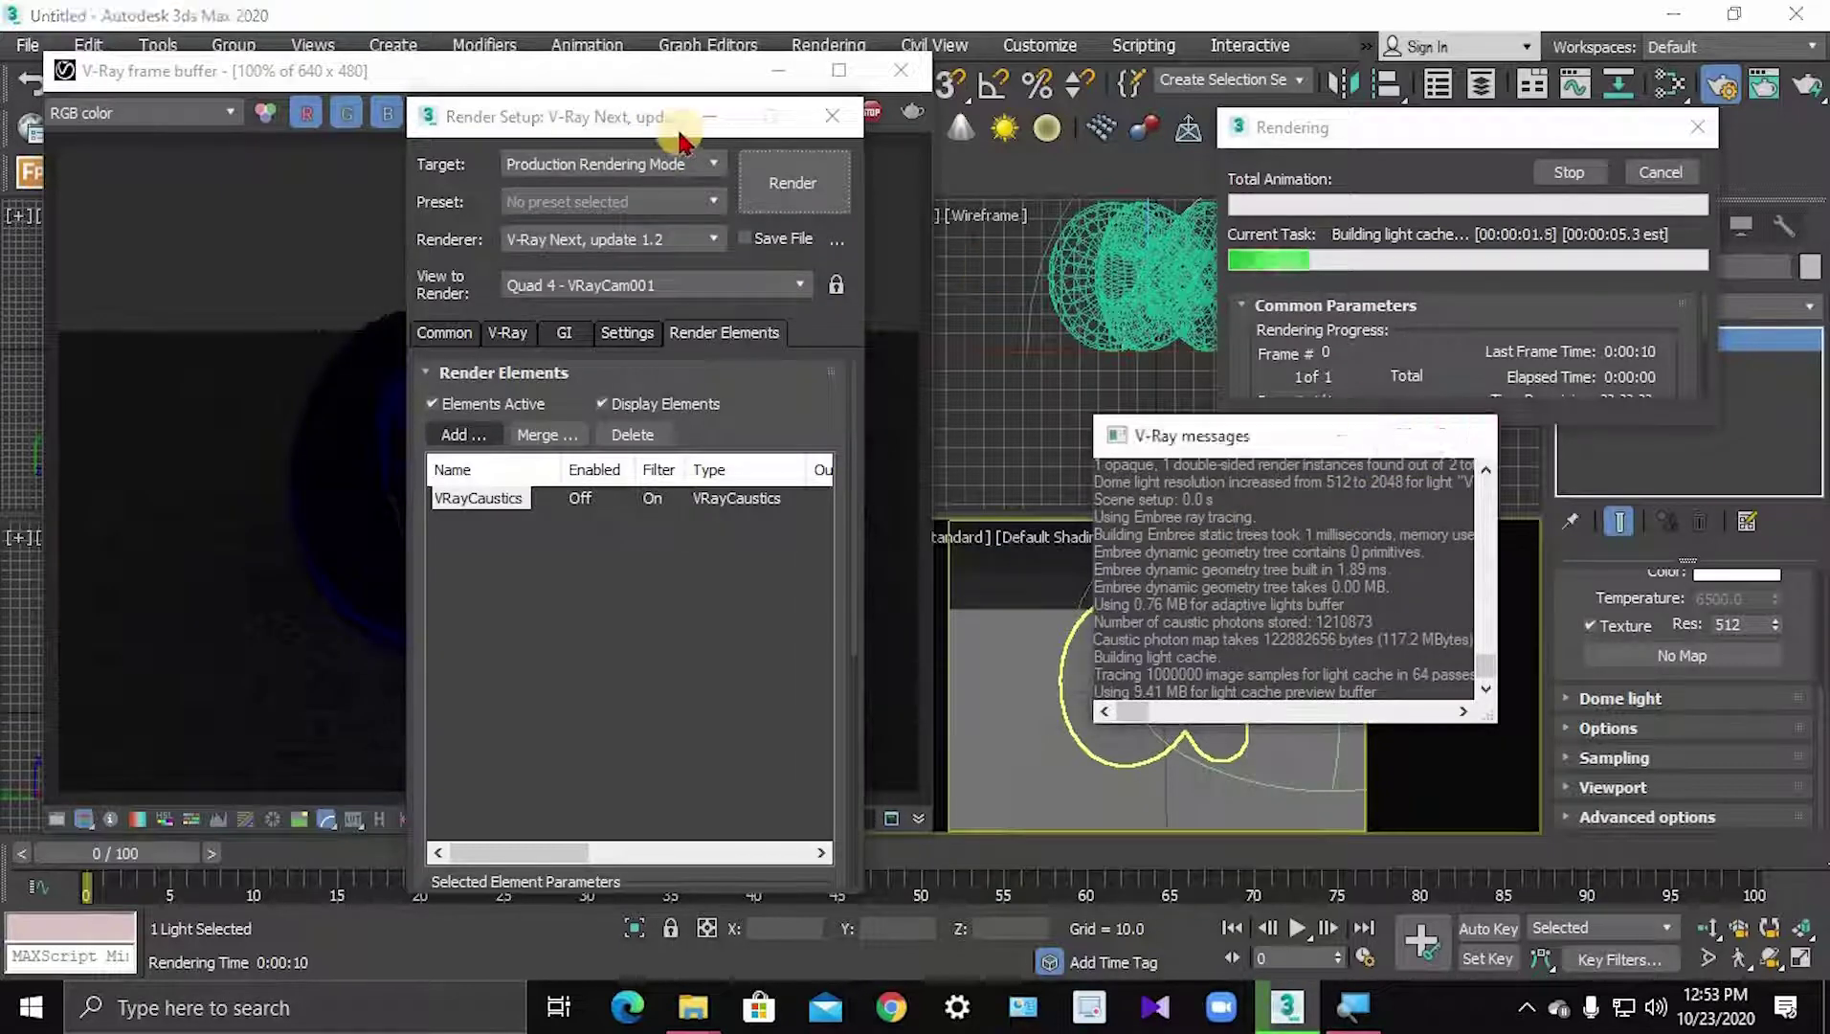
{"action": "left_click", "coordinate": [293, 69]}
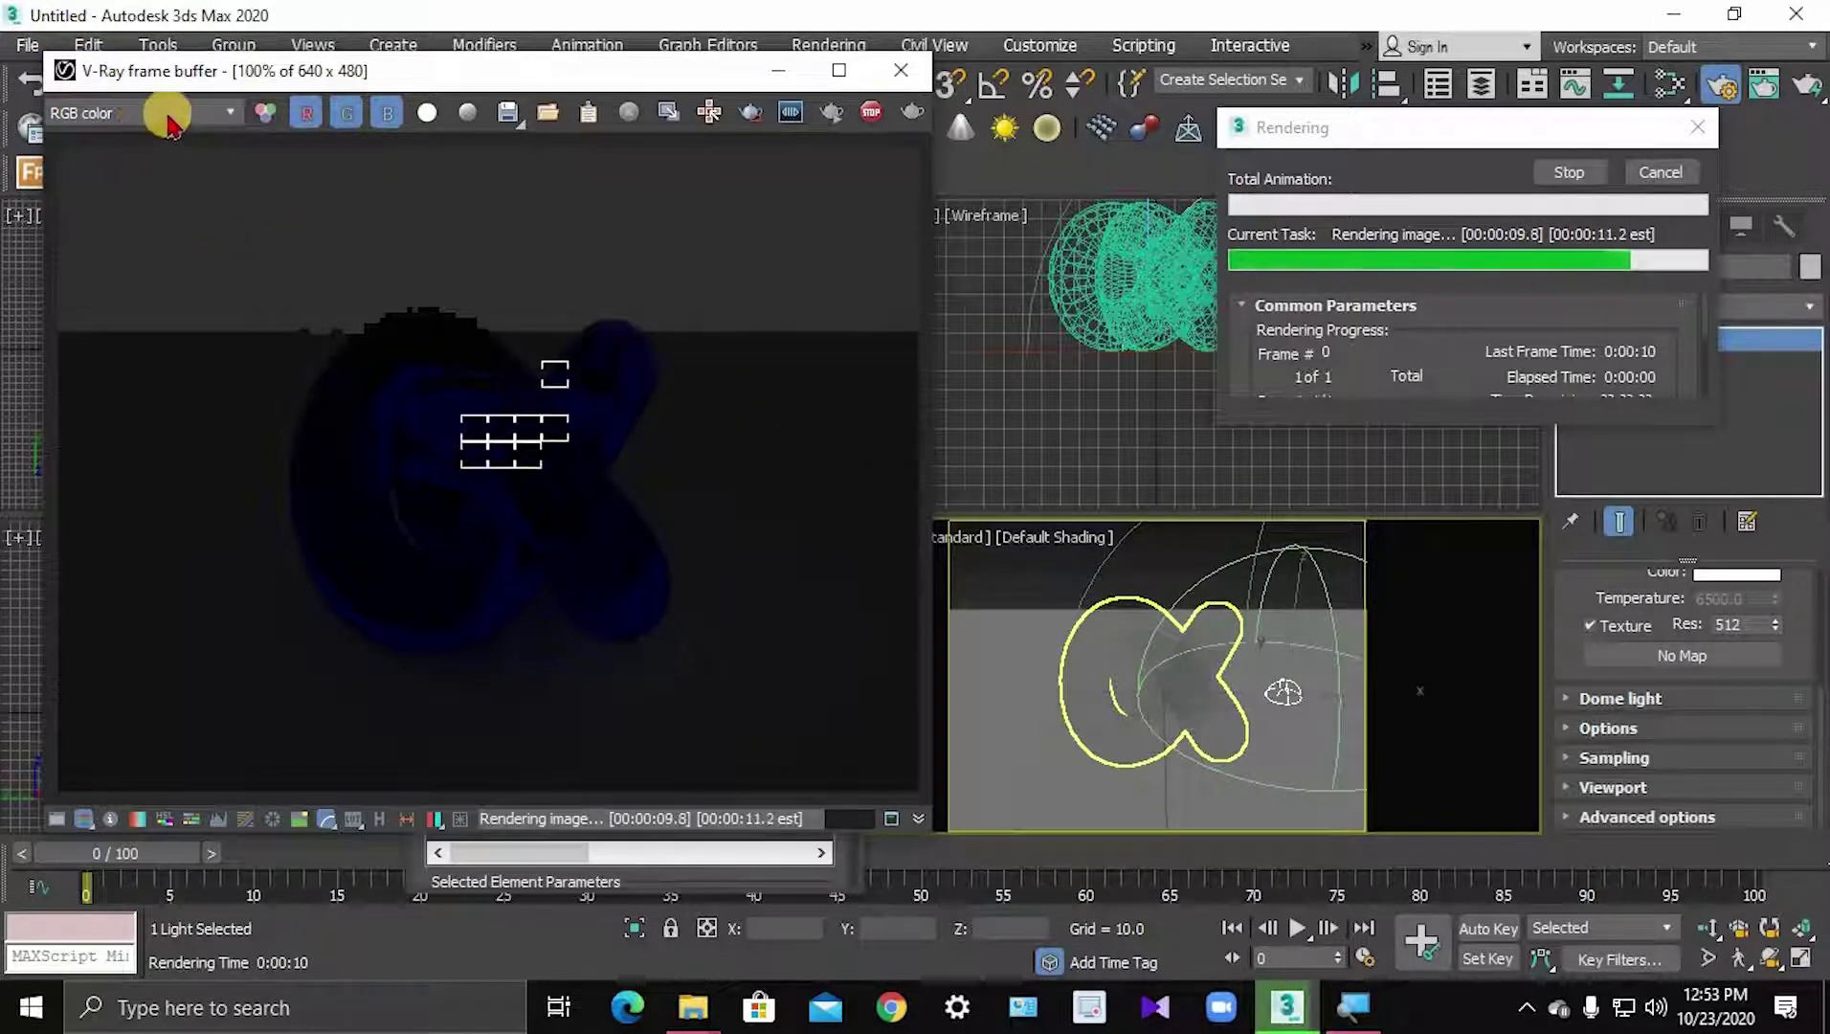
{"action": "left_click", "coordinate": [153, 113]}
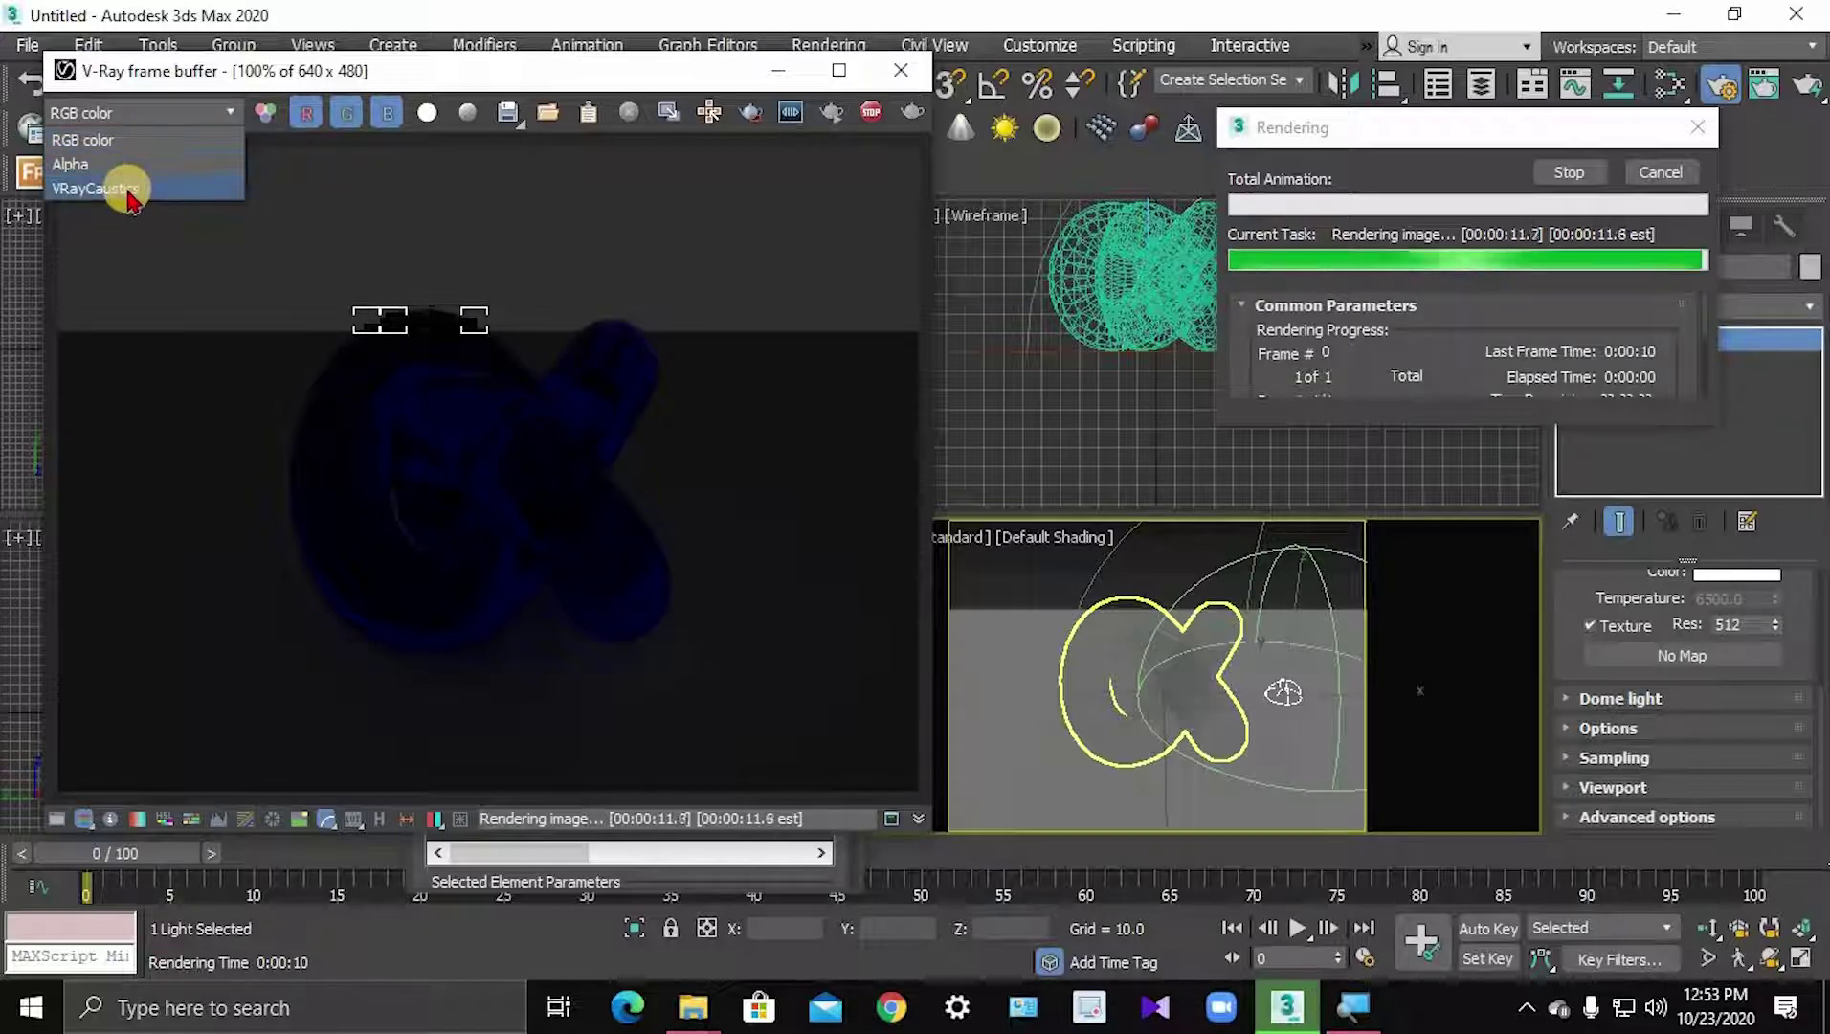
{"action": "left_click", "coordinate": [129, 192]}
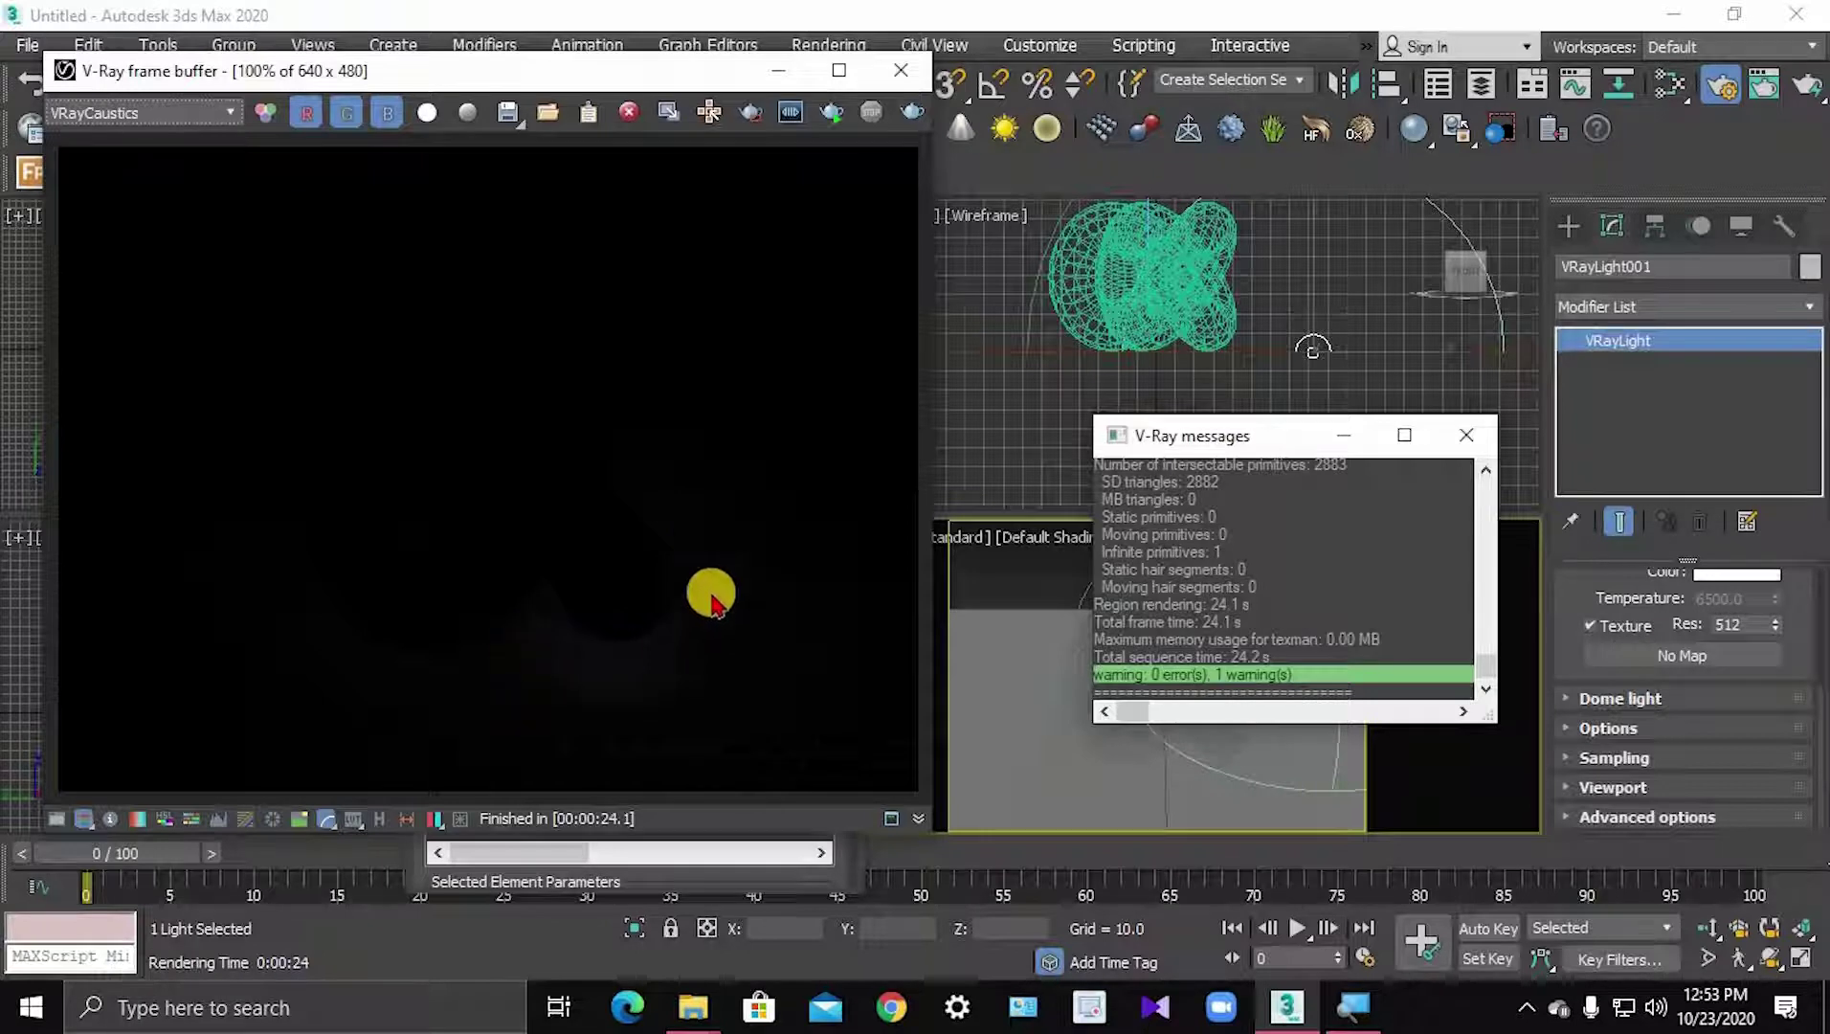
- Switch the frame buffer to RGB color, then back to VRayCaustics
{"action": "left_click", "coordinate": [153, 115]}
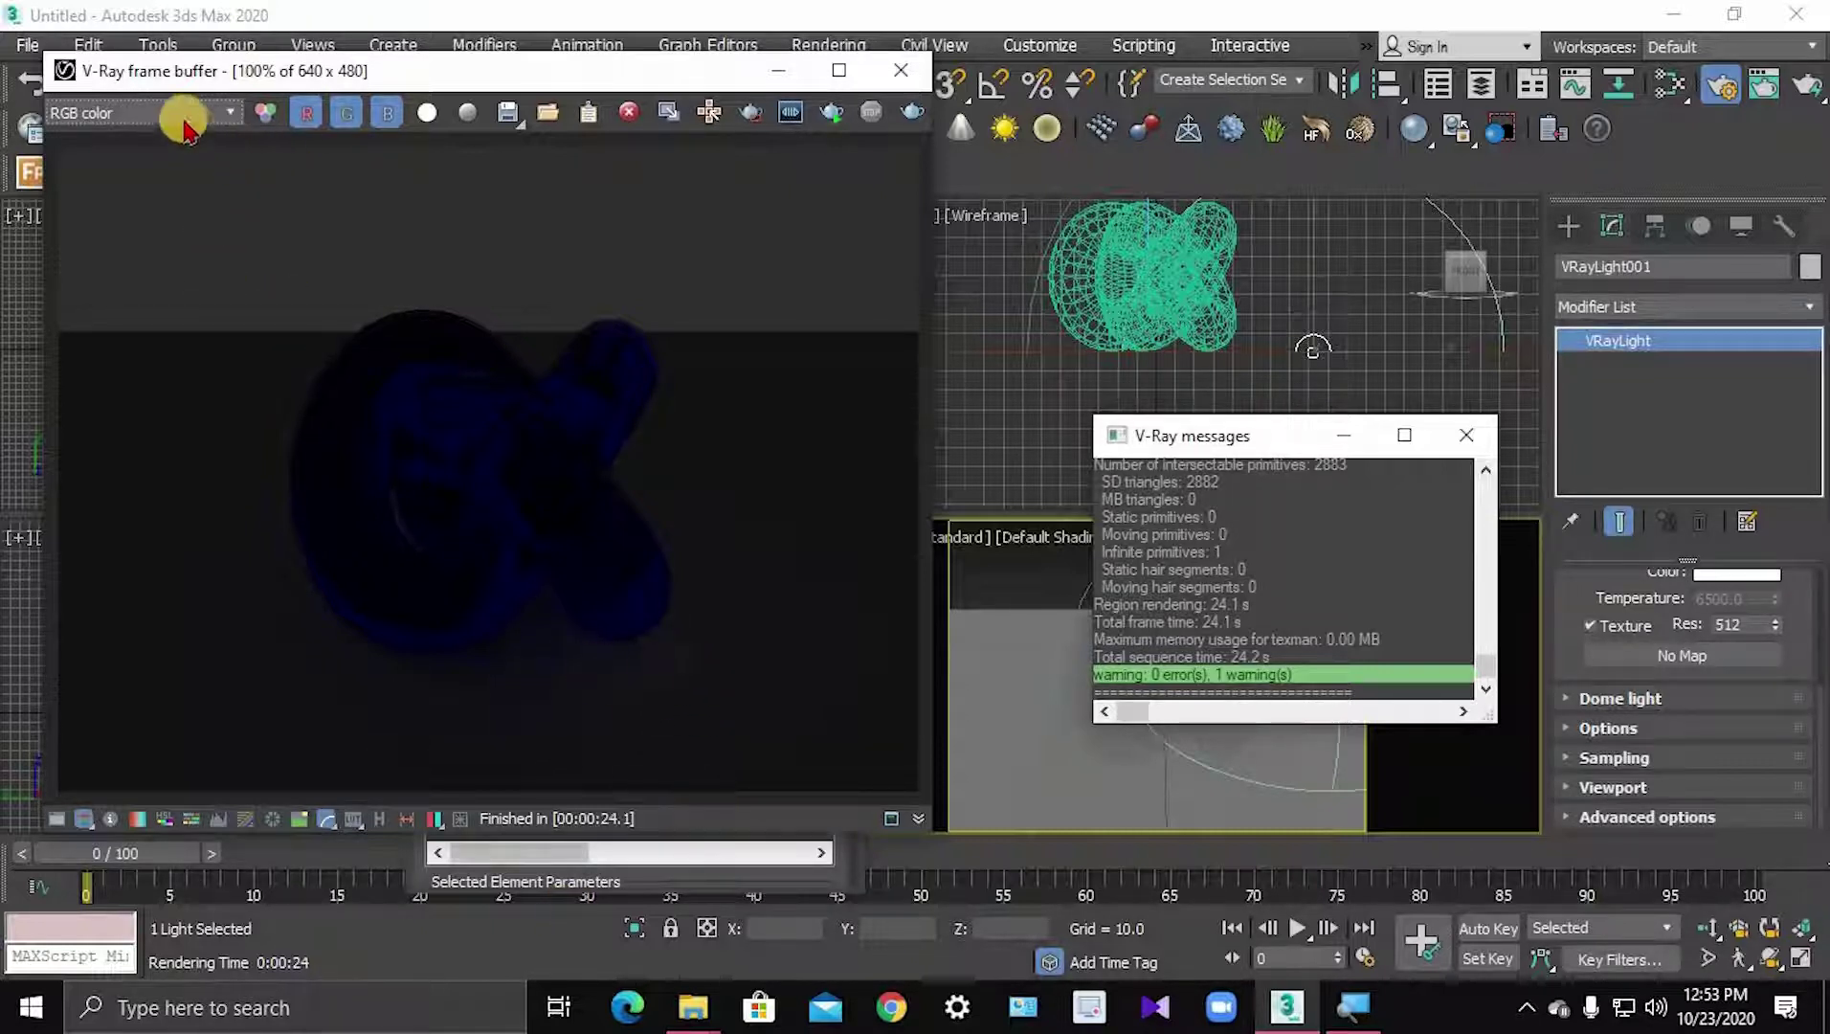
{"action": "left_click", "coordinate": [180, 113]}
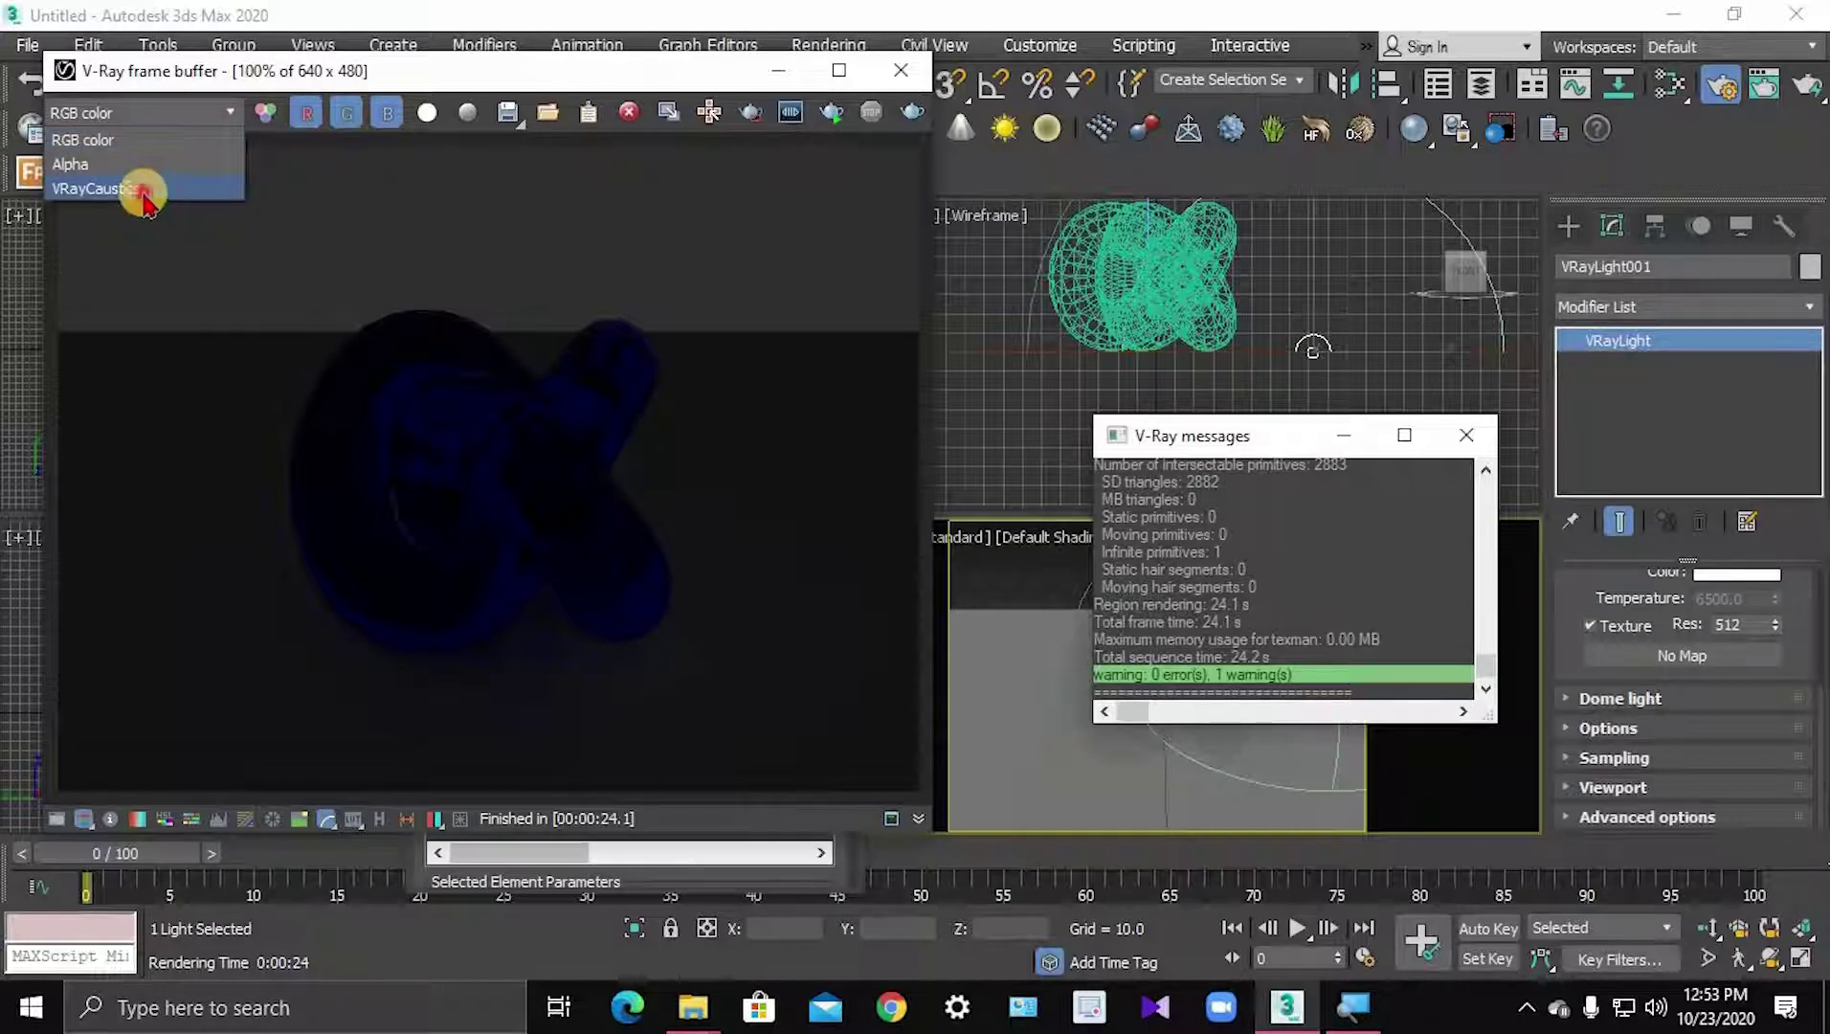
{"action": "left_click", "coordinate": [144, 190]}
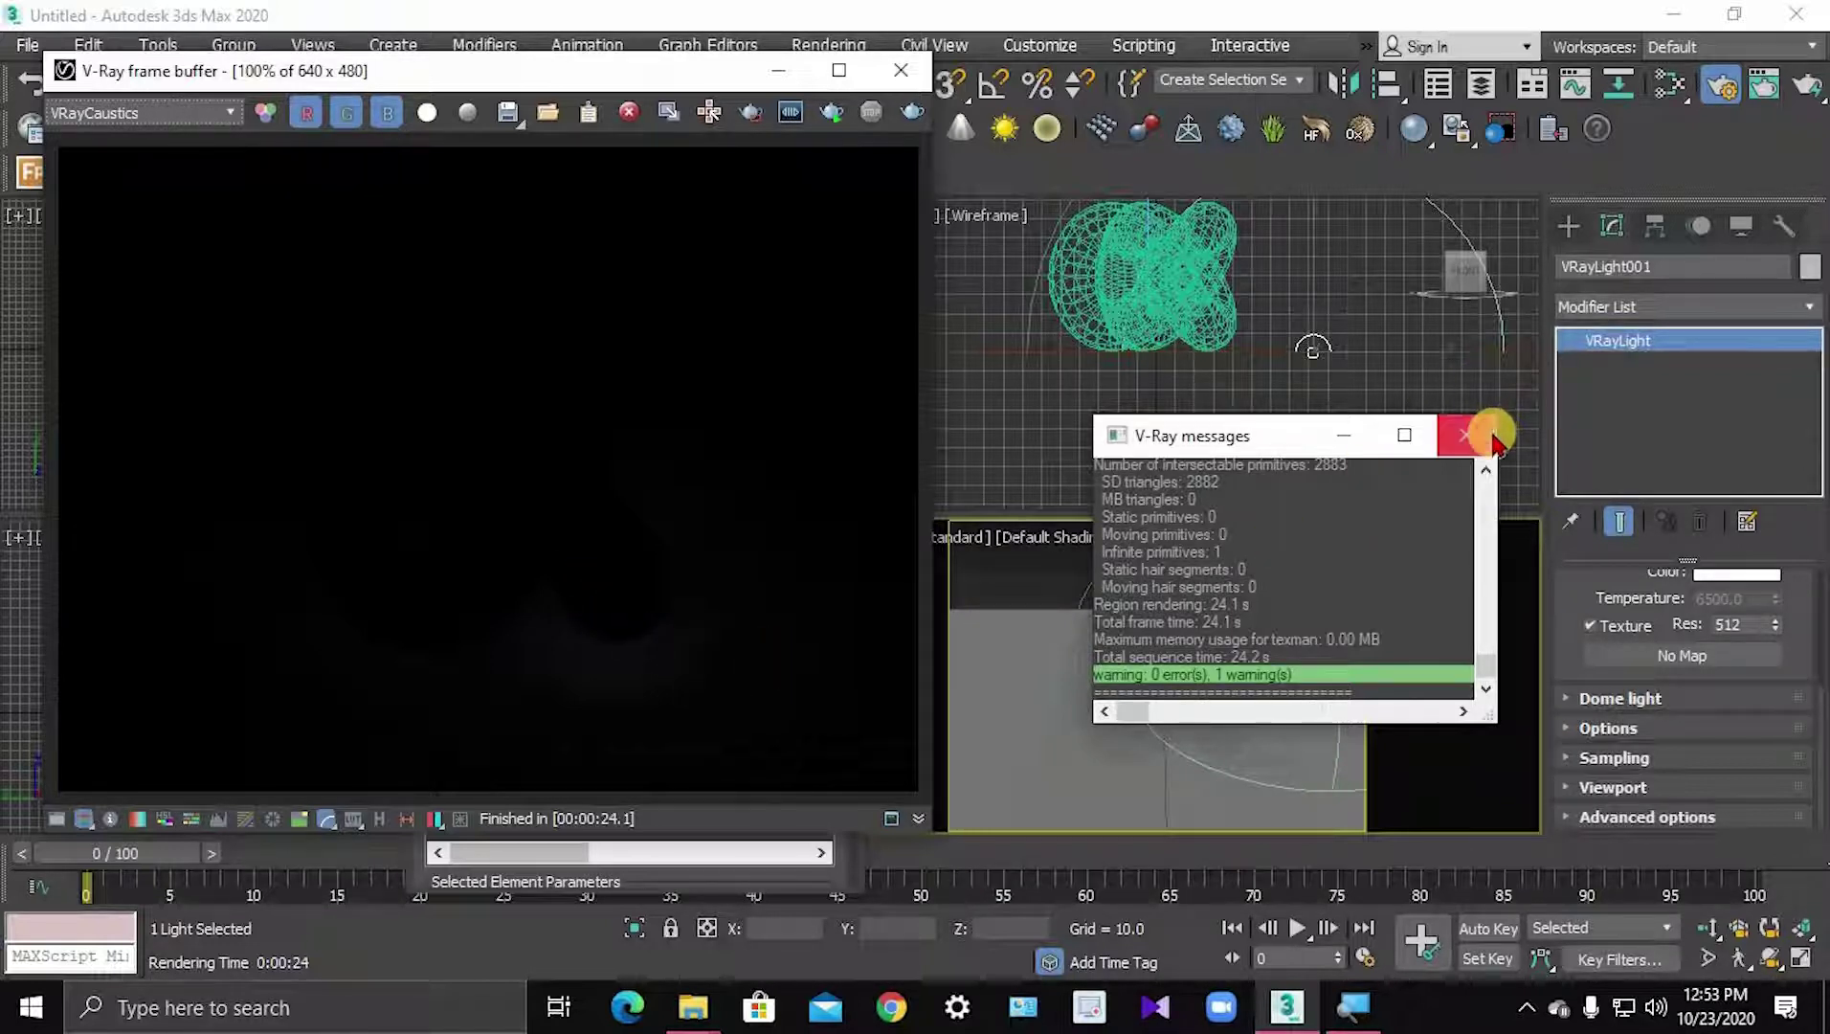
- Close the V-Ray messages window and the V-Ray frame buffer, keeping VRayCaustics shown
{"action": "left_click", "coordinate": [811, 766]}
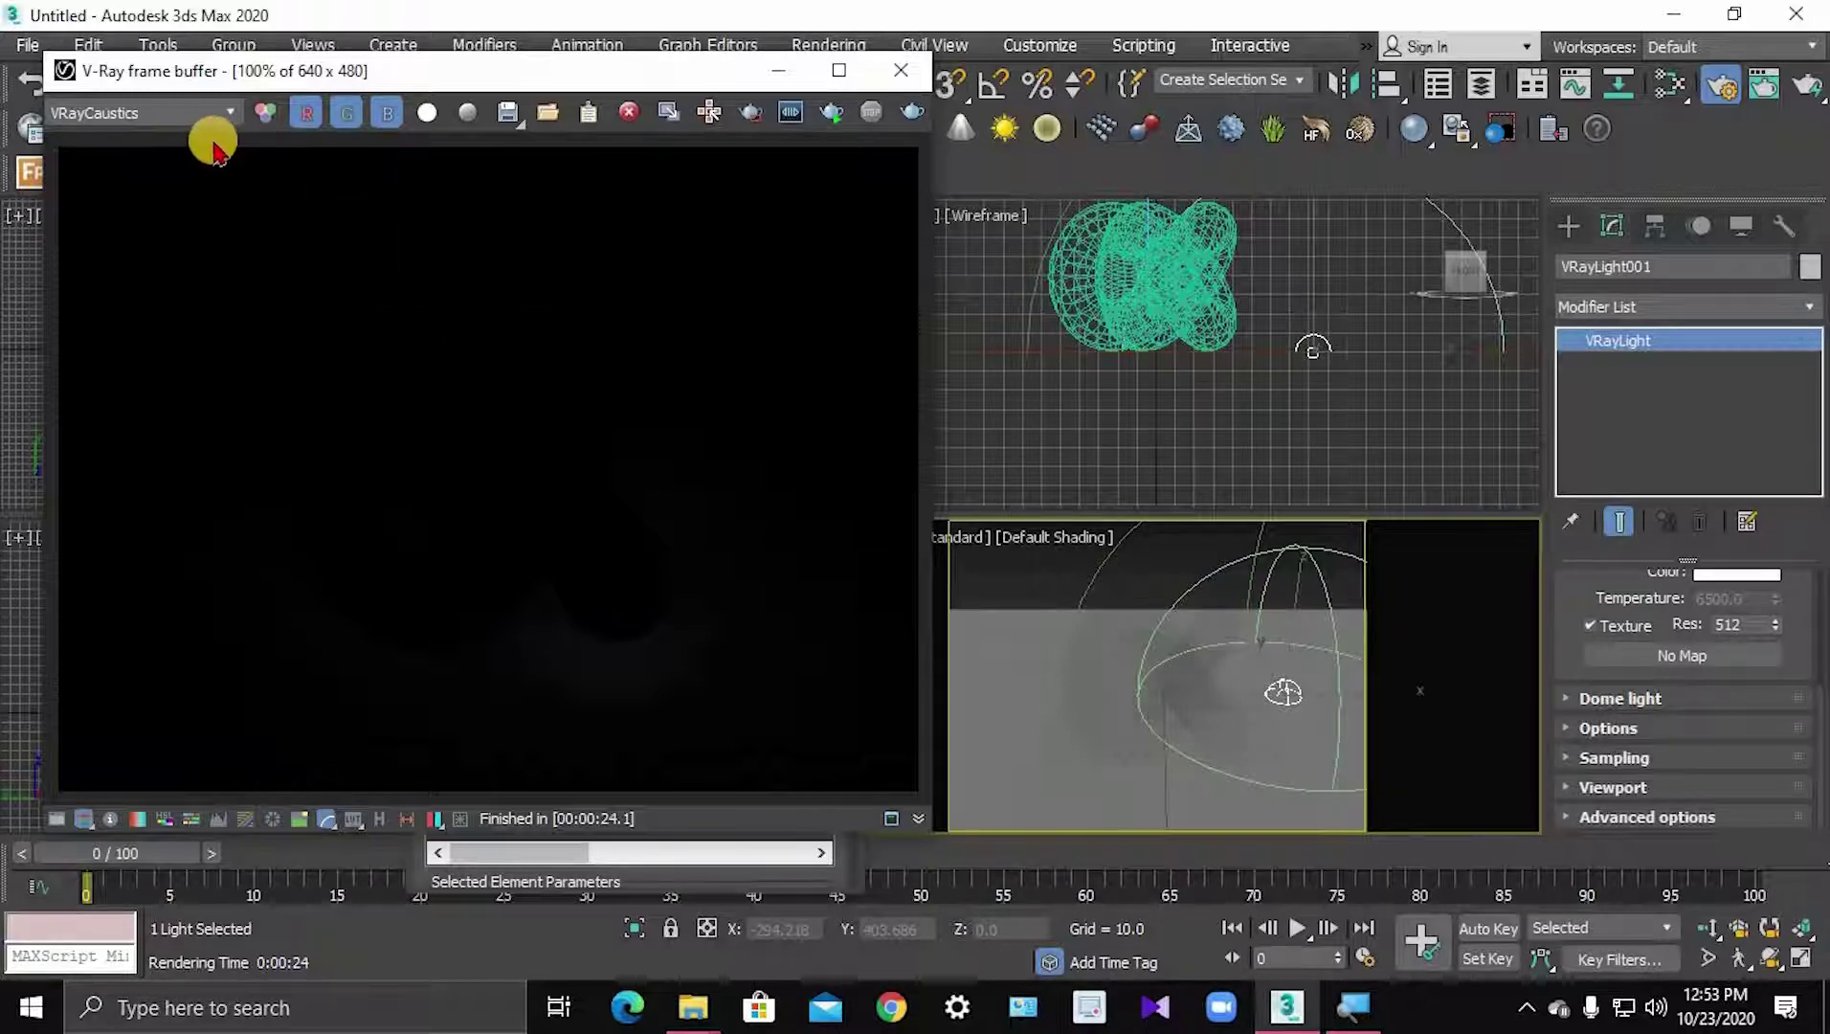
{"action": "left_click", "coordinate": [168, 115]}
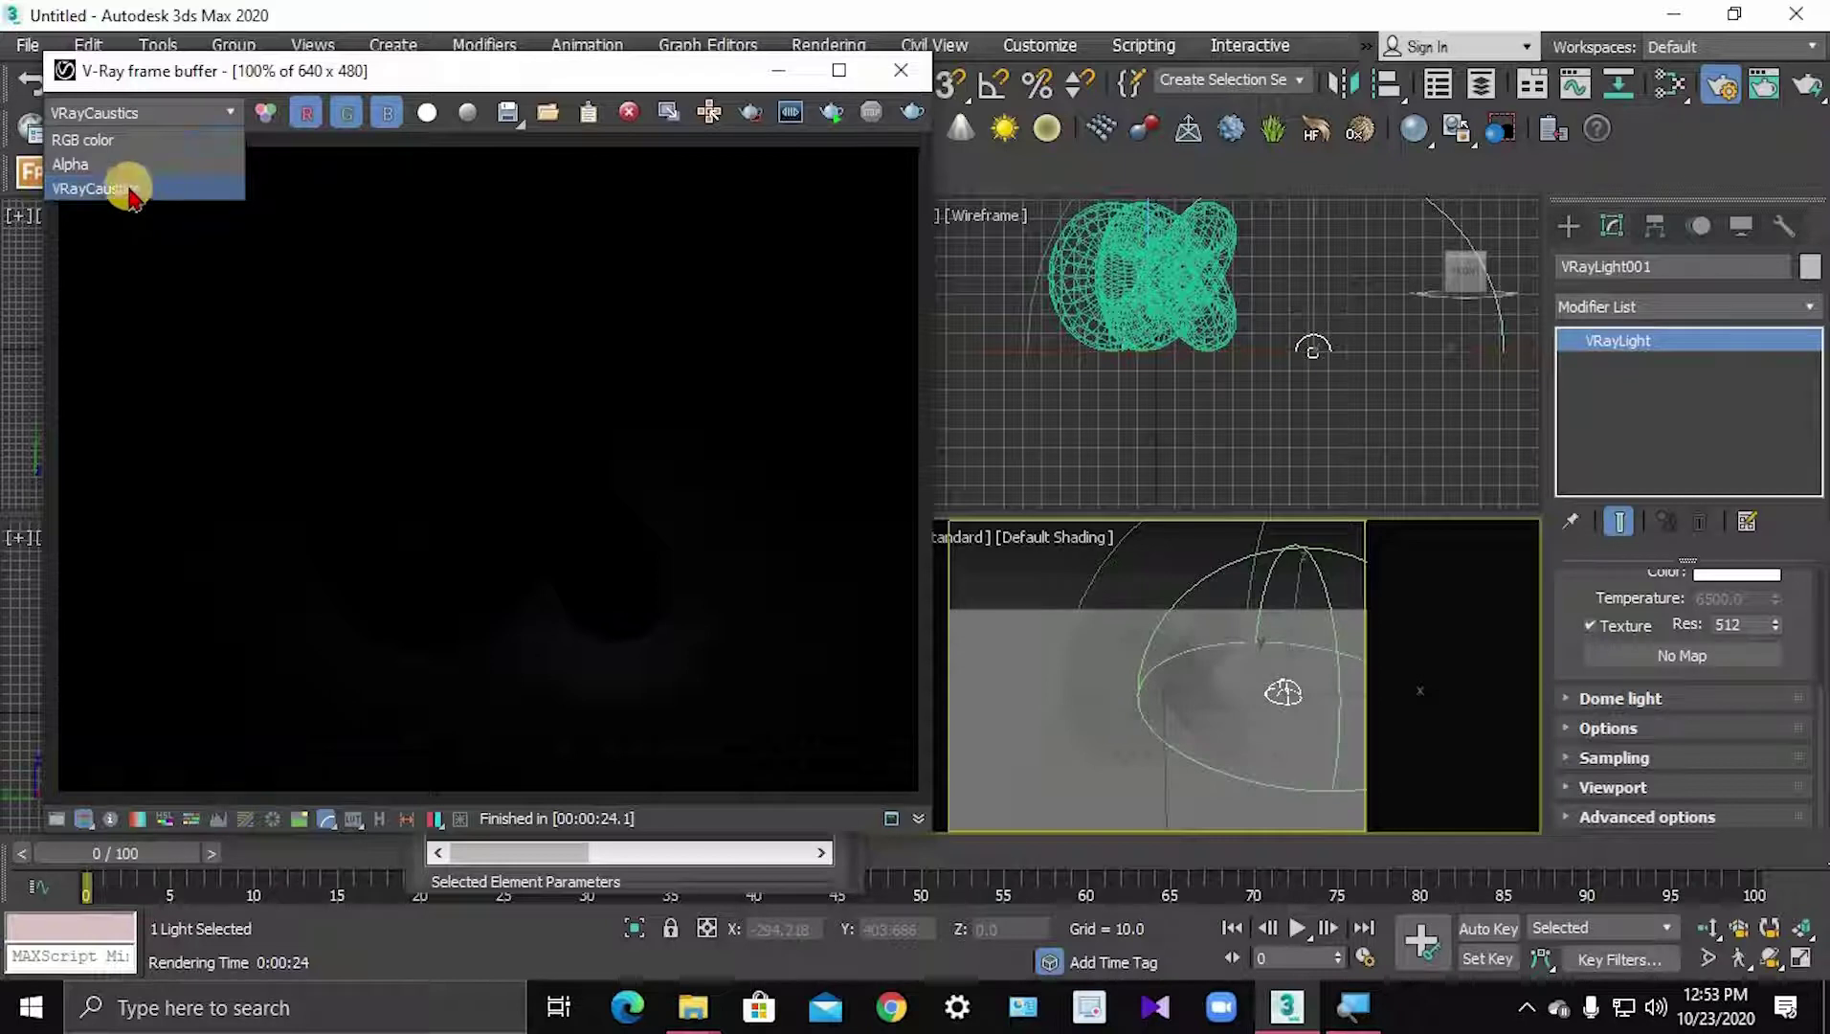
{"action": "left_click", "coordinate": [384, 425]}
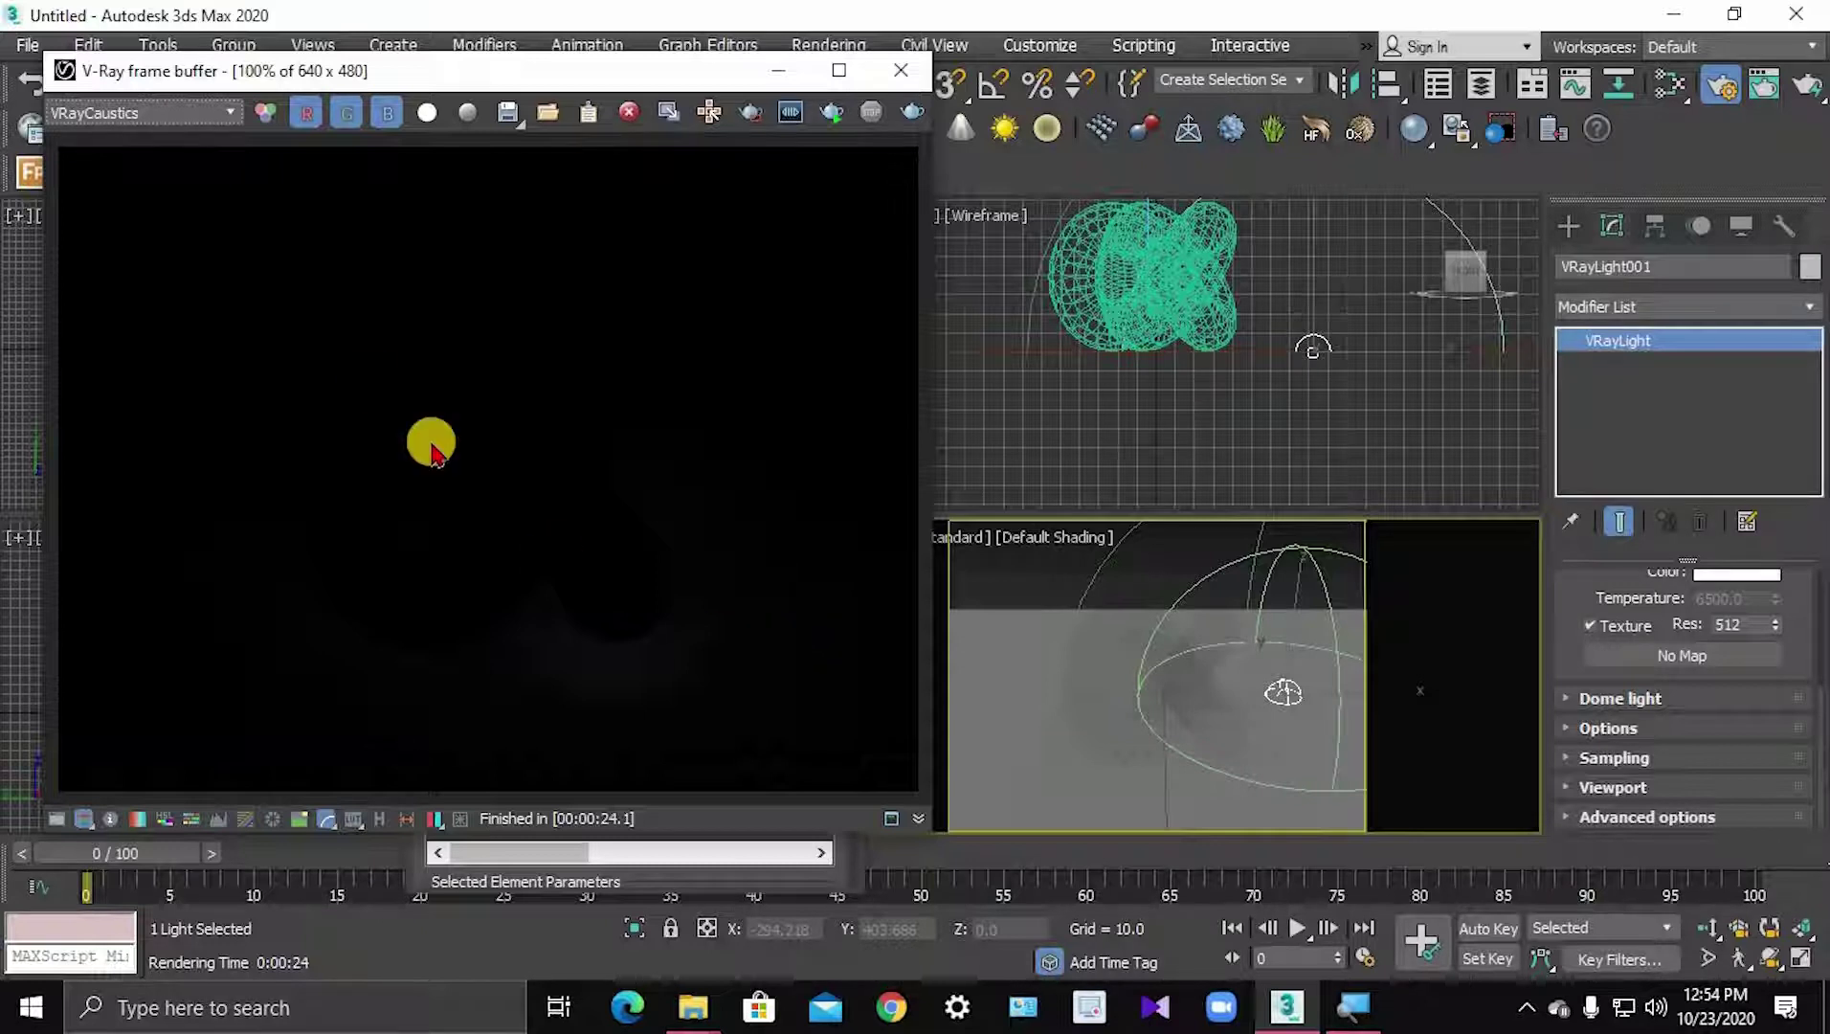
{"action": "left_click", "coordinate": [163, 122]}
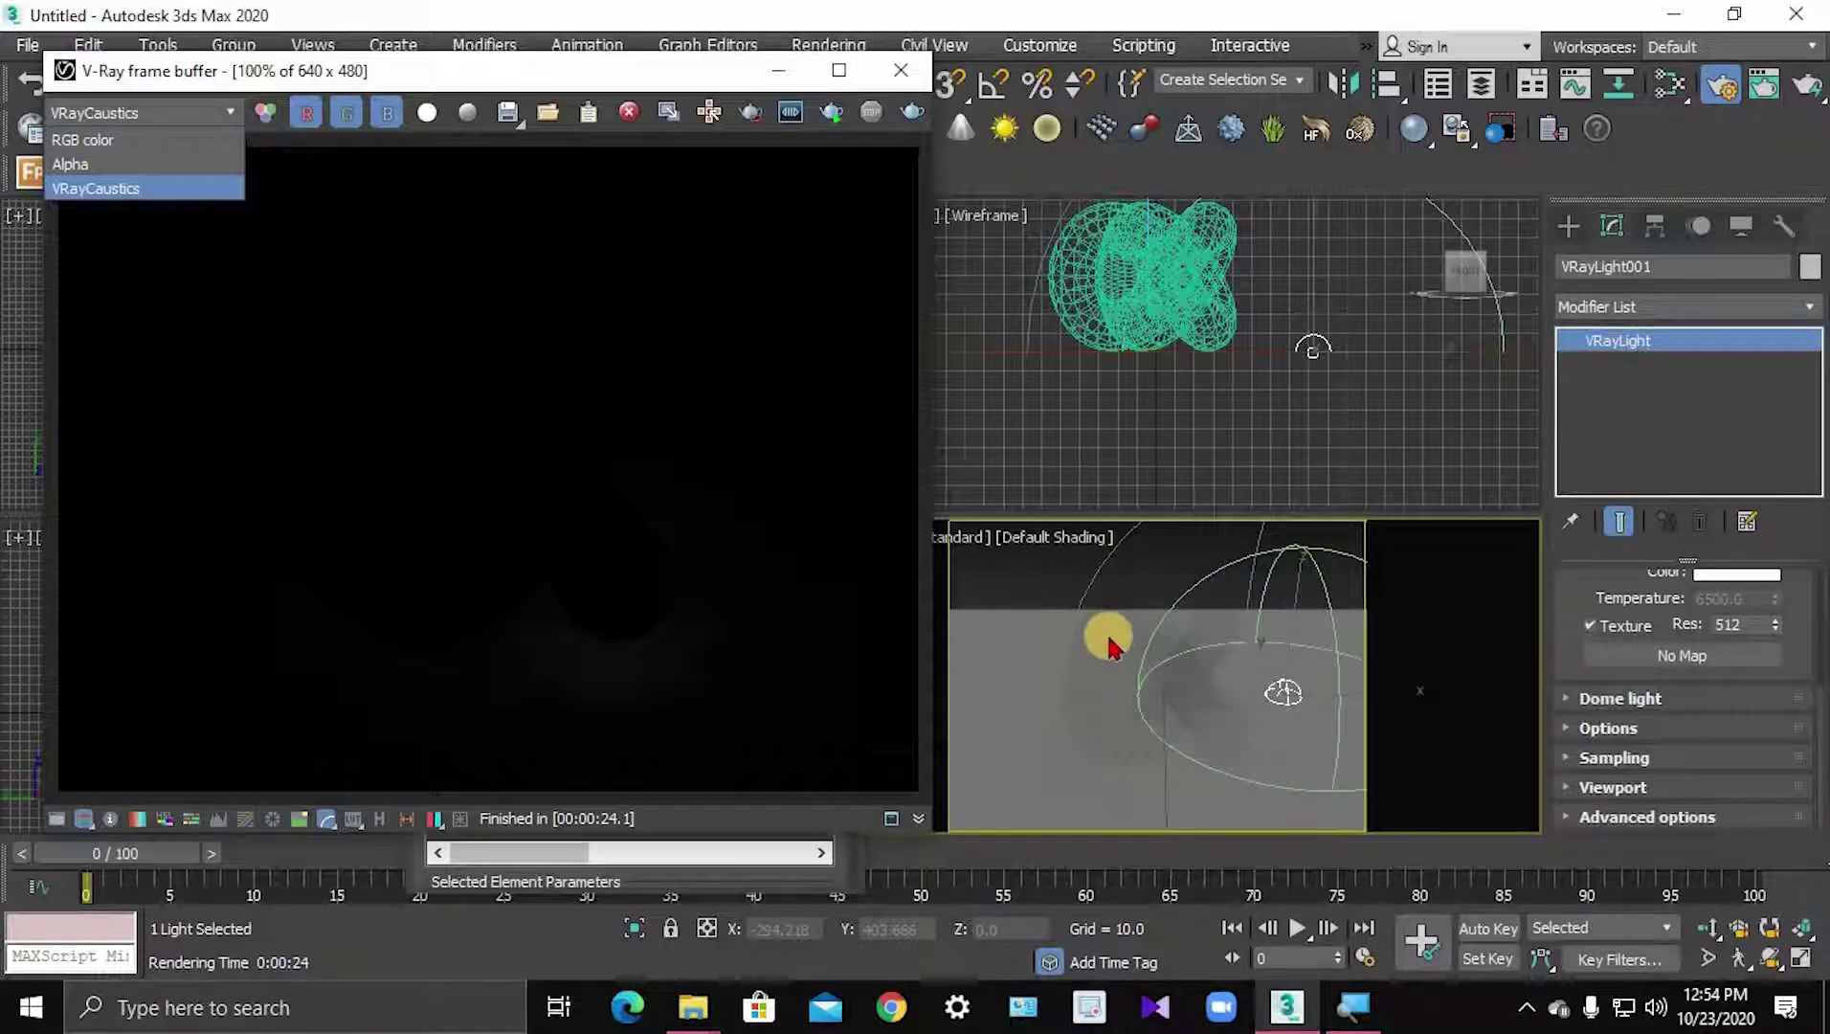
{"action": "left_click", "coordinate": [900, 75]}
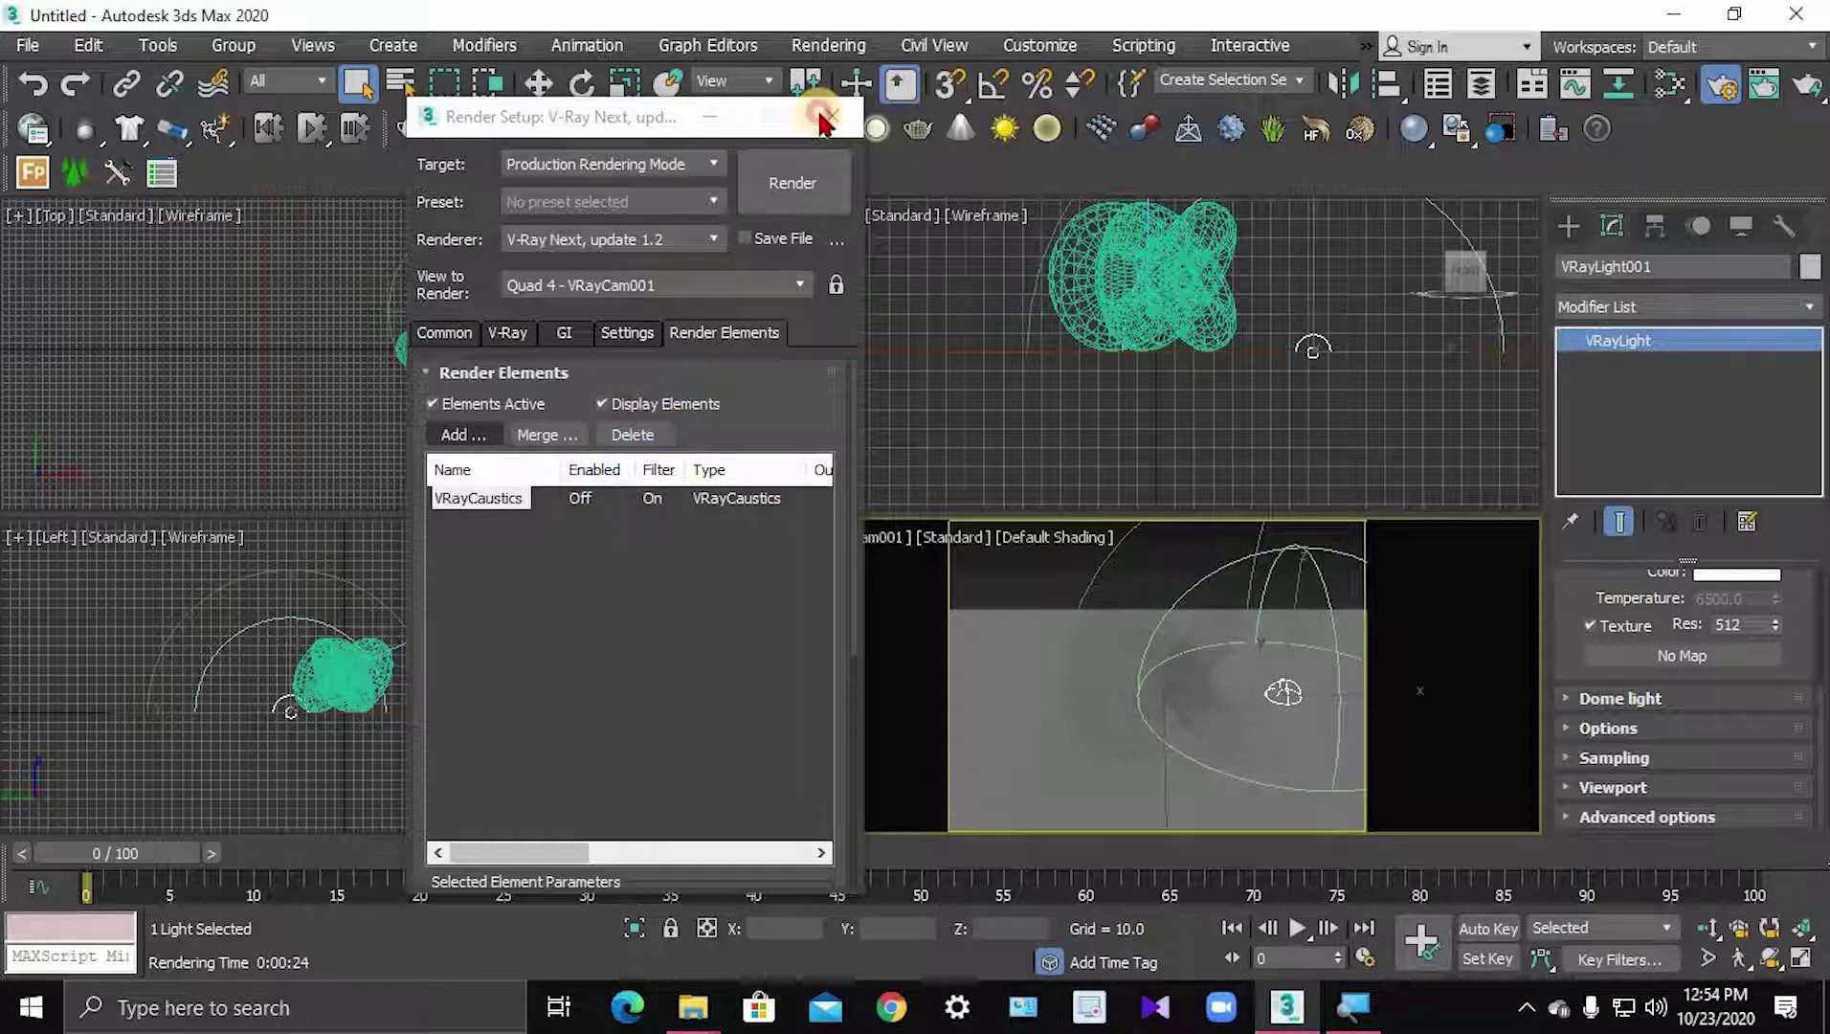
- In VRayLight001's Dome light rollout, set emit radius to 250 and target radius to 200
{"action": "left_click", "coordinate": [832, 116]}
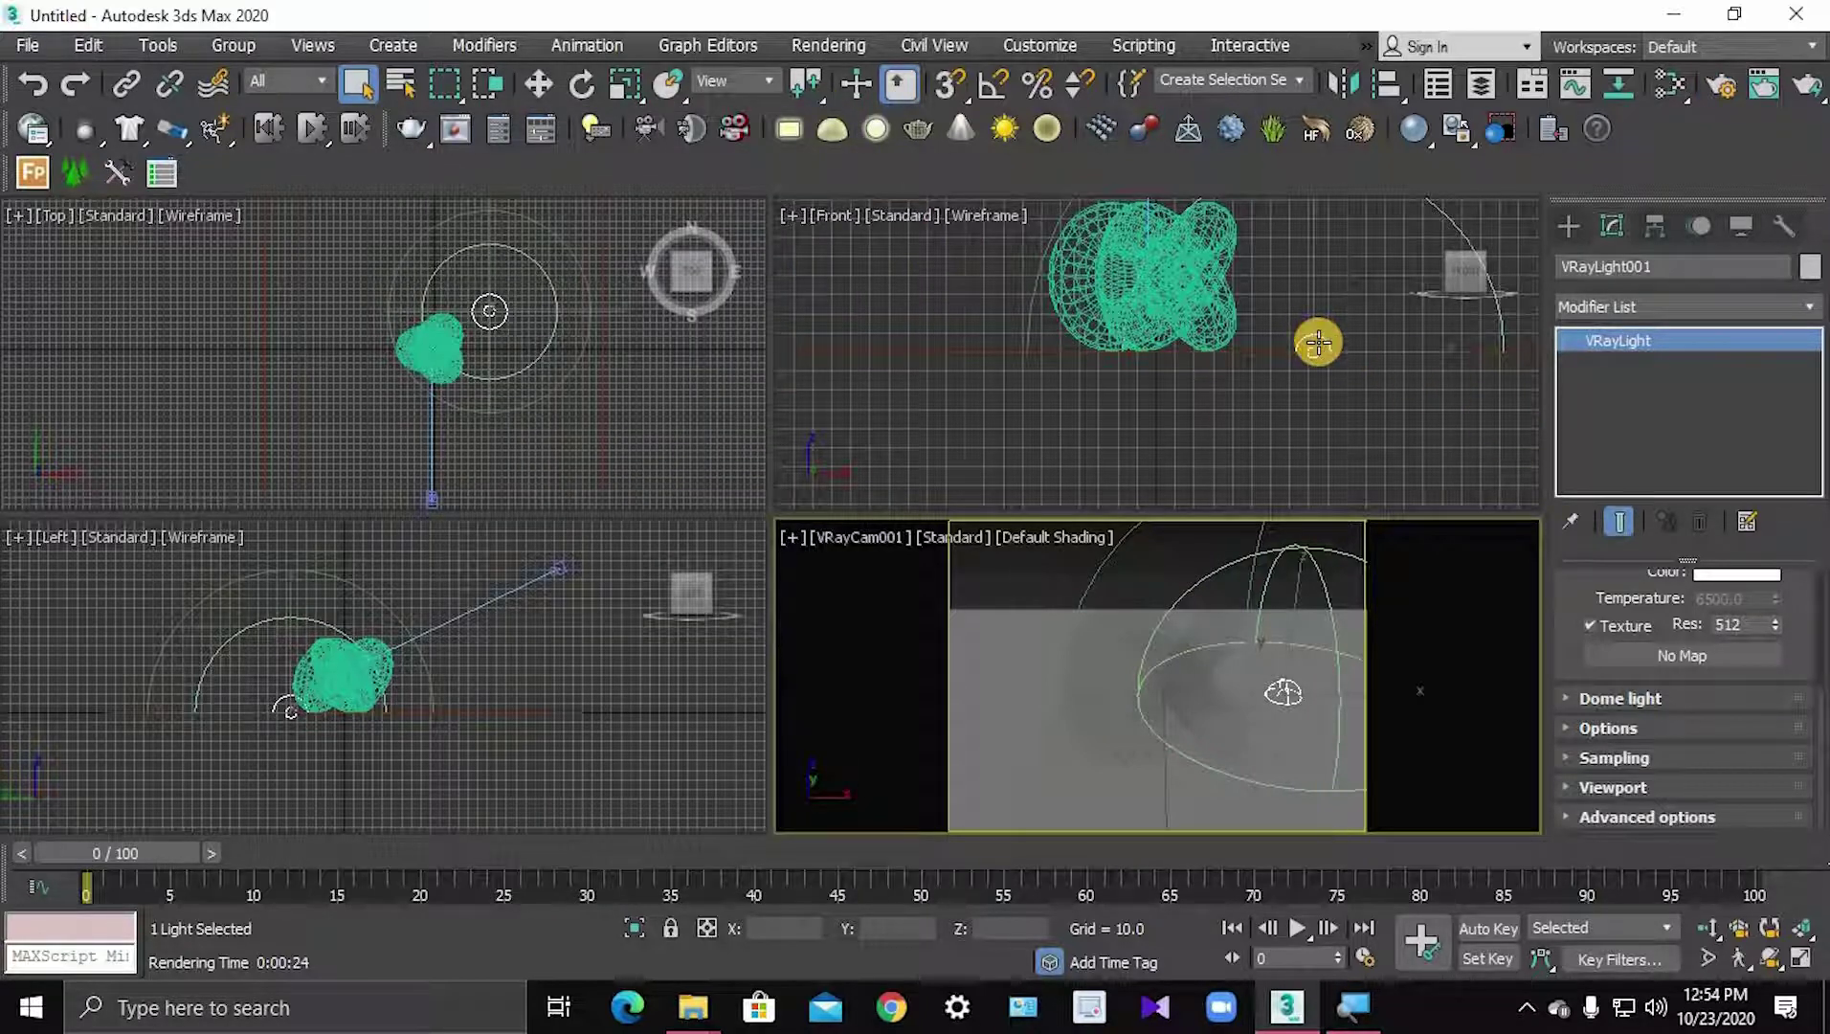
{"action": "left_click", "coordinate": [1317, 340]}
{"action": "scroll", "coordinate": [1666, 737], "scroll_direction": "up", "scroll_amount": 1}
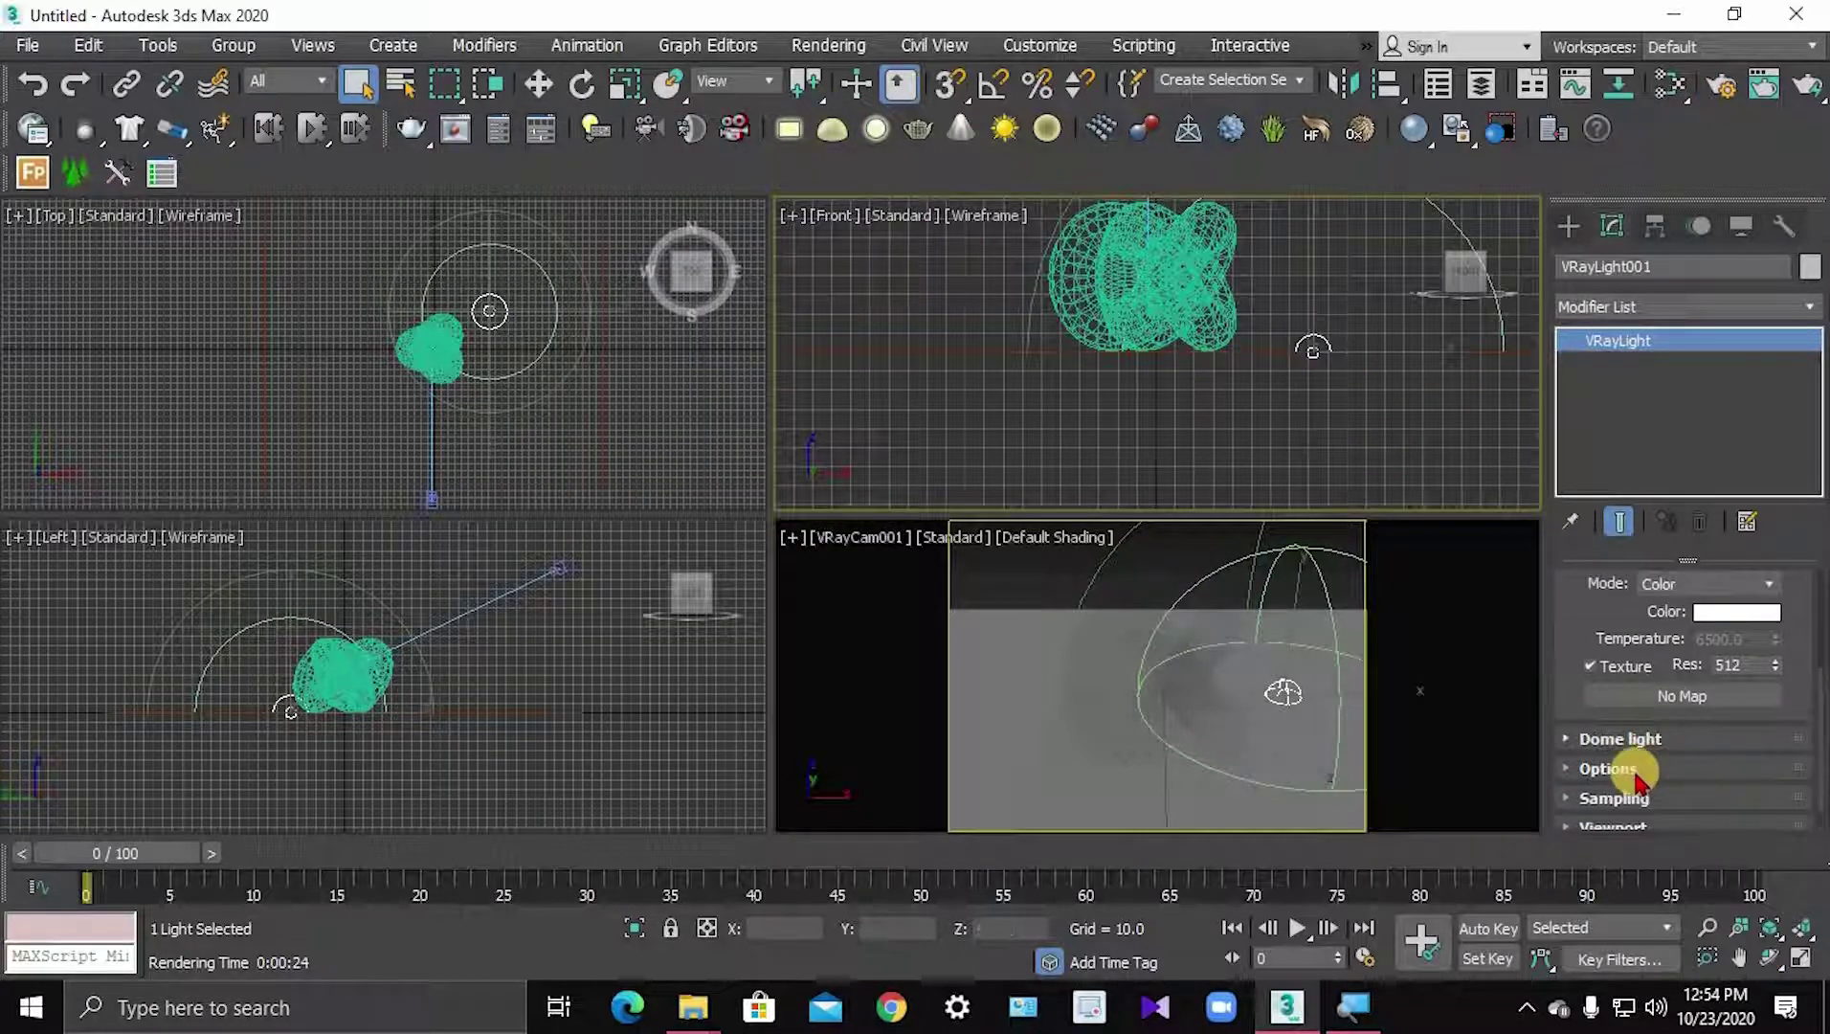
{"action": "left_click", "coordinate": [1618, 768]}
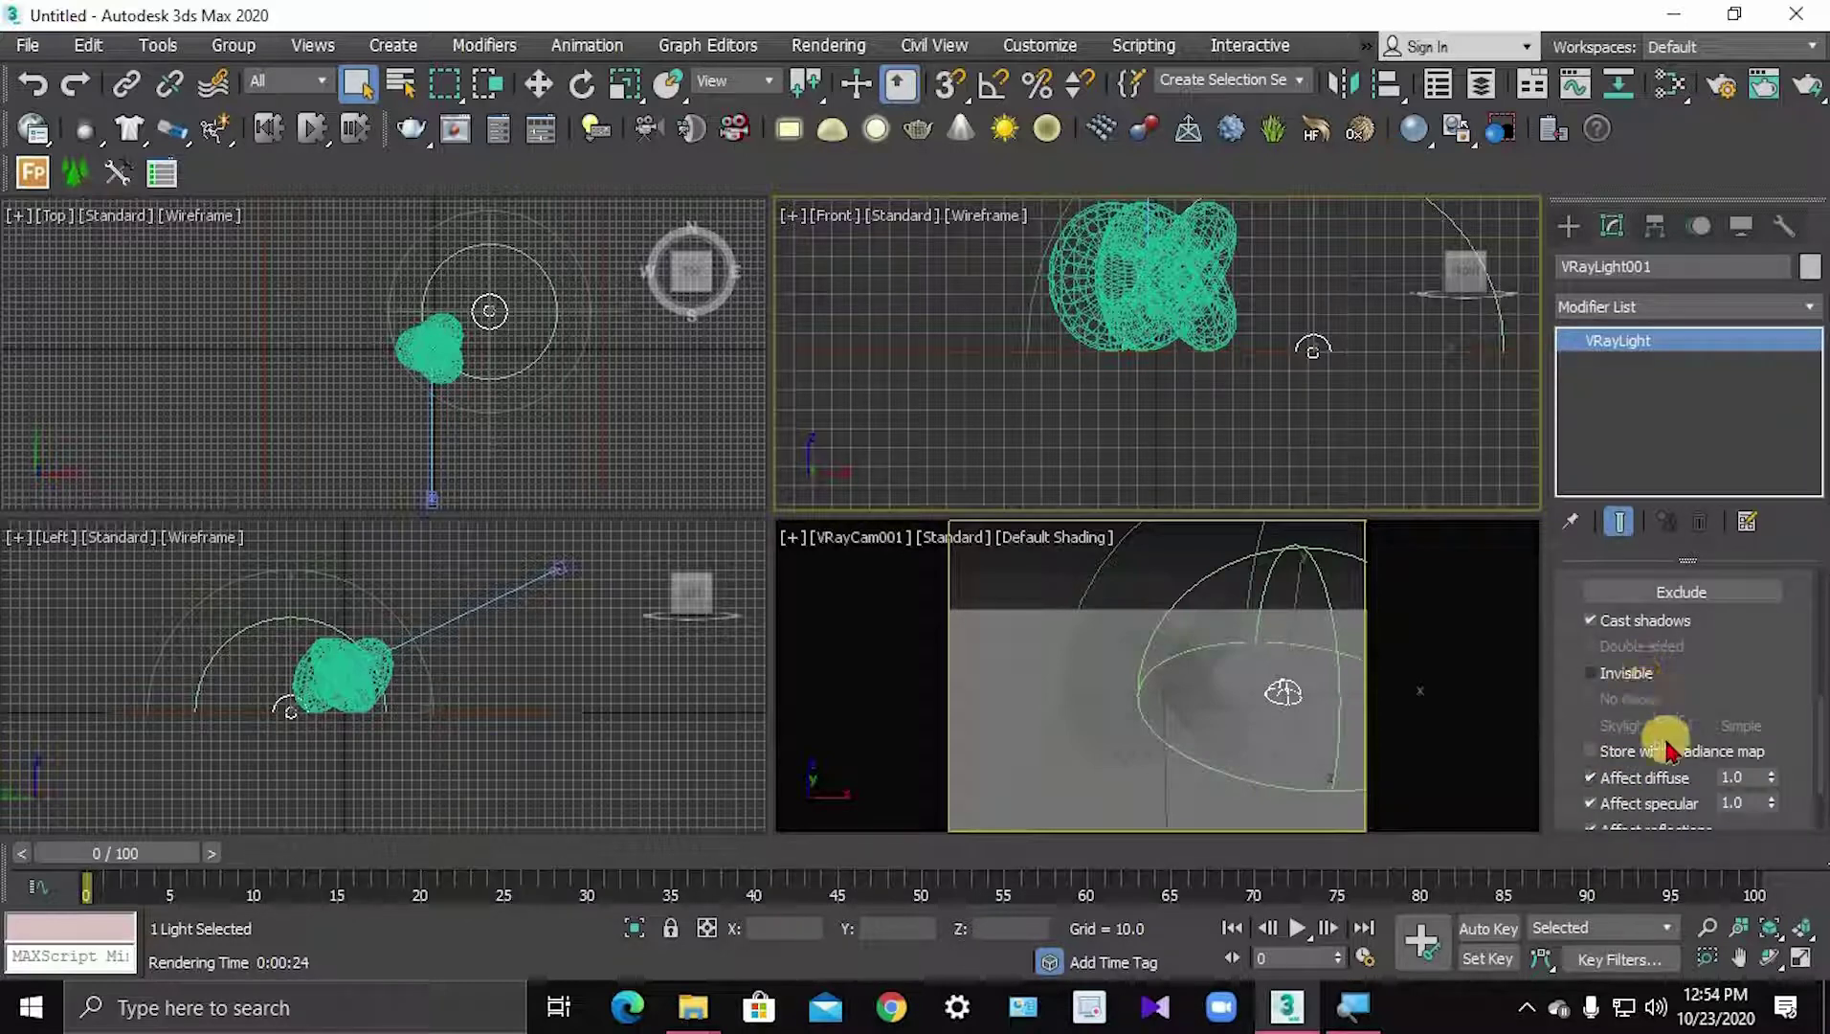
{"action": "scroll", "coordinate": [1679, 699], "scroll_direction": "up", "scroll_amount": 2}
{"action": "scroll", "coordinate": [1617, 680], "scroll_direction": "up", "scroll_amount": 1}
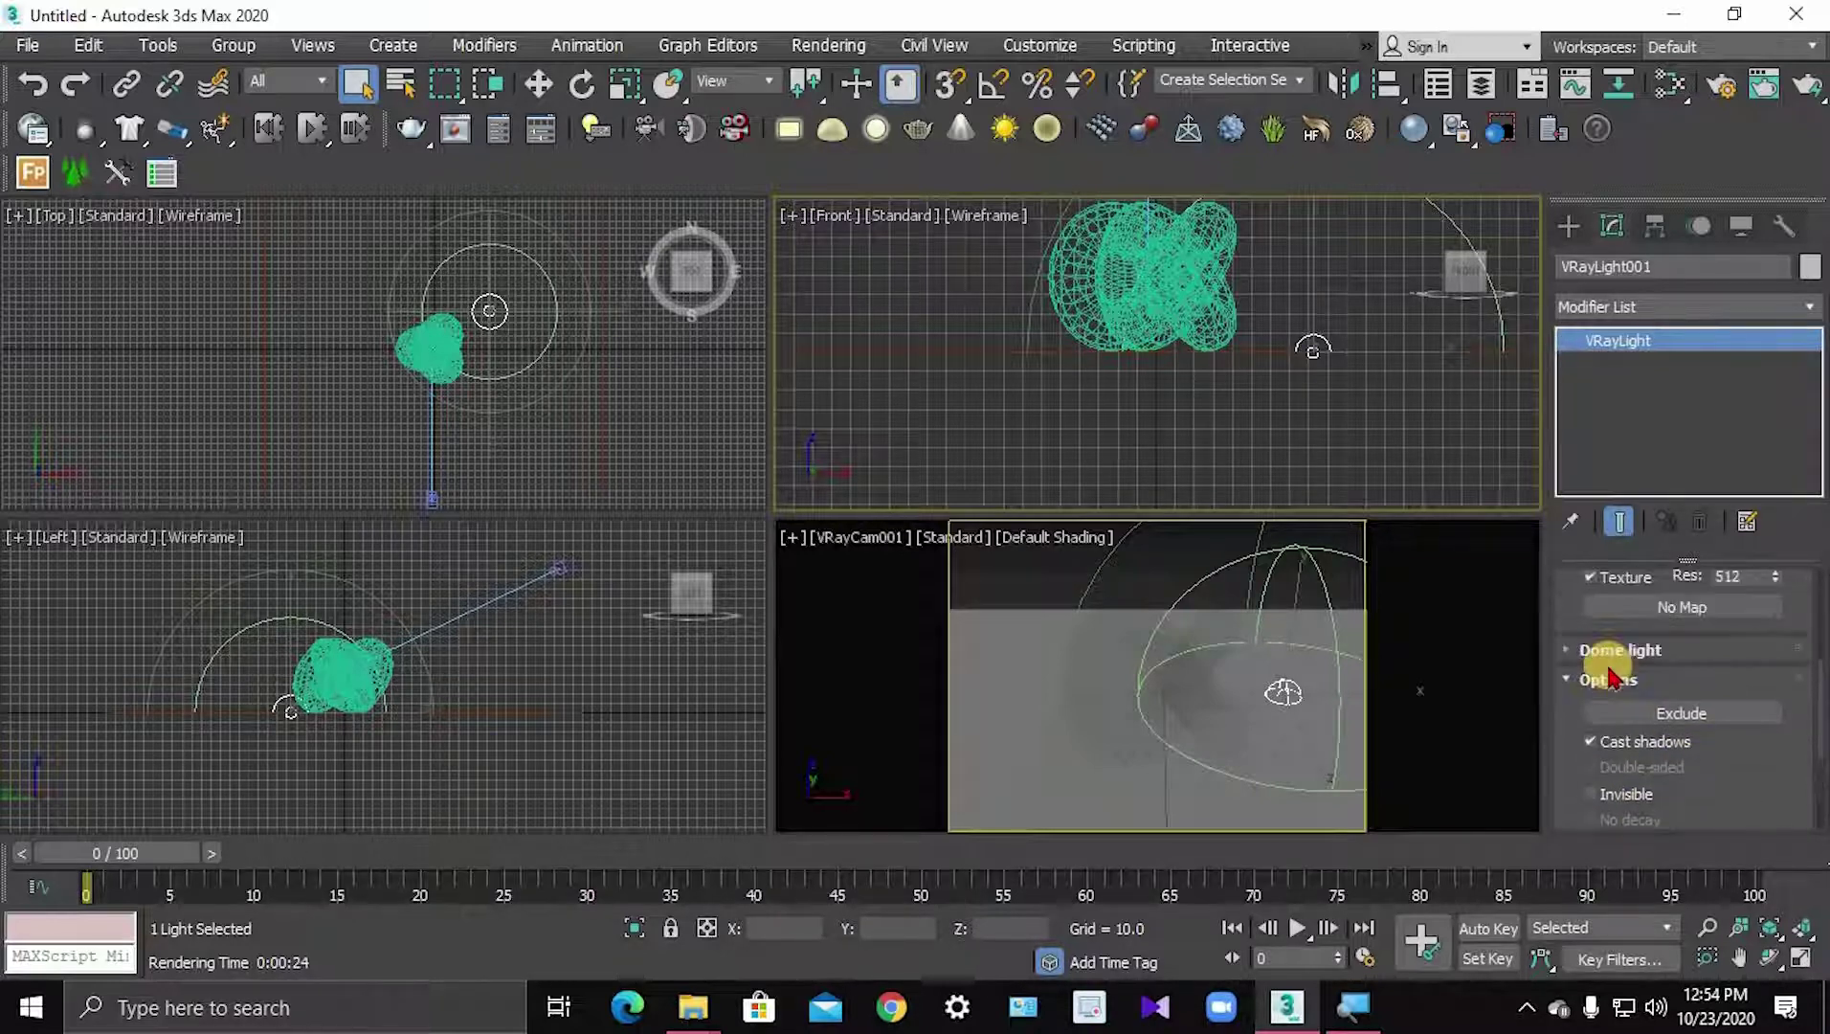
{"action": "left_click", "coordinate": [1609, 663]}
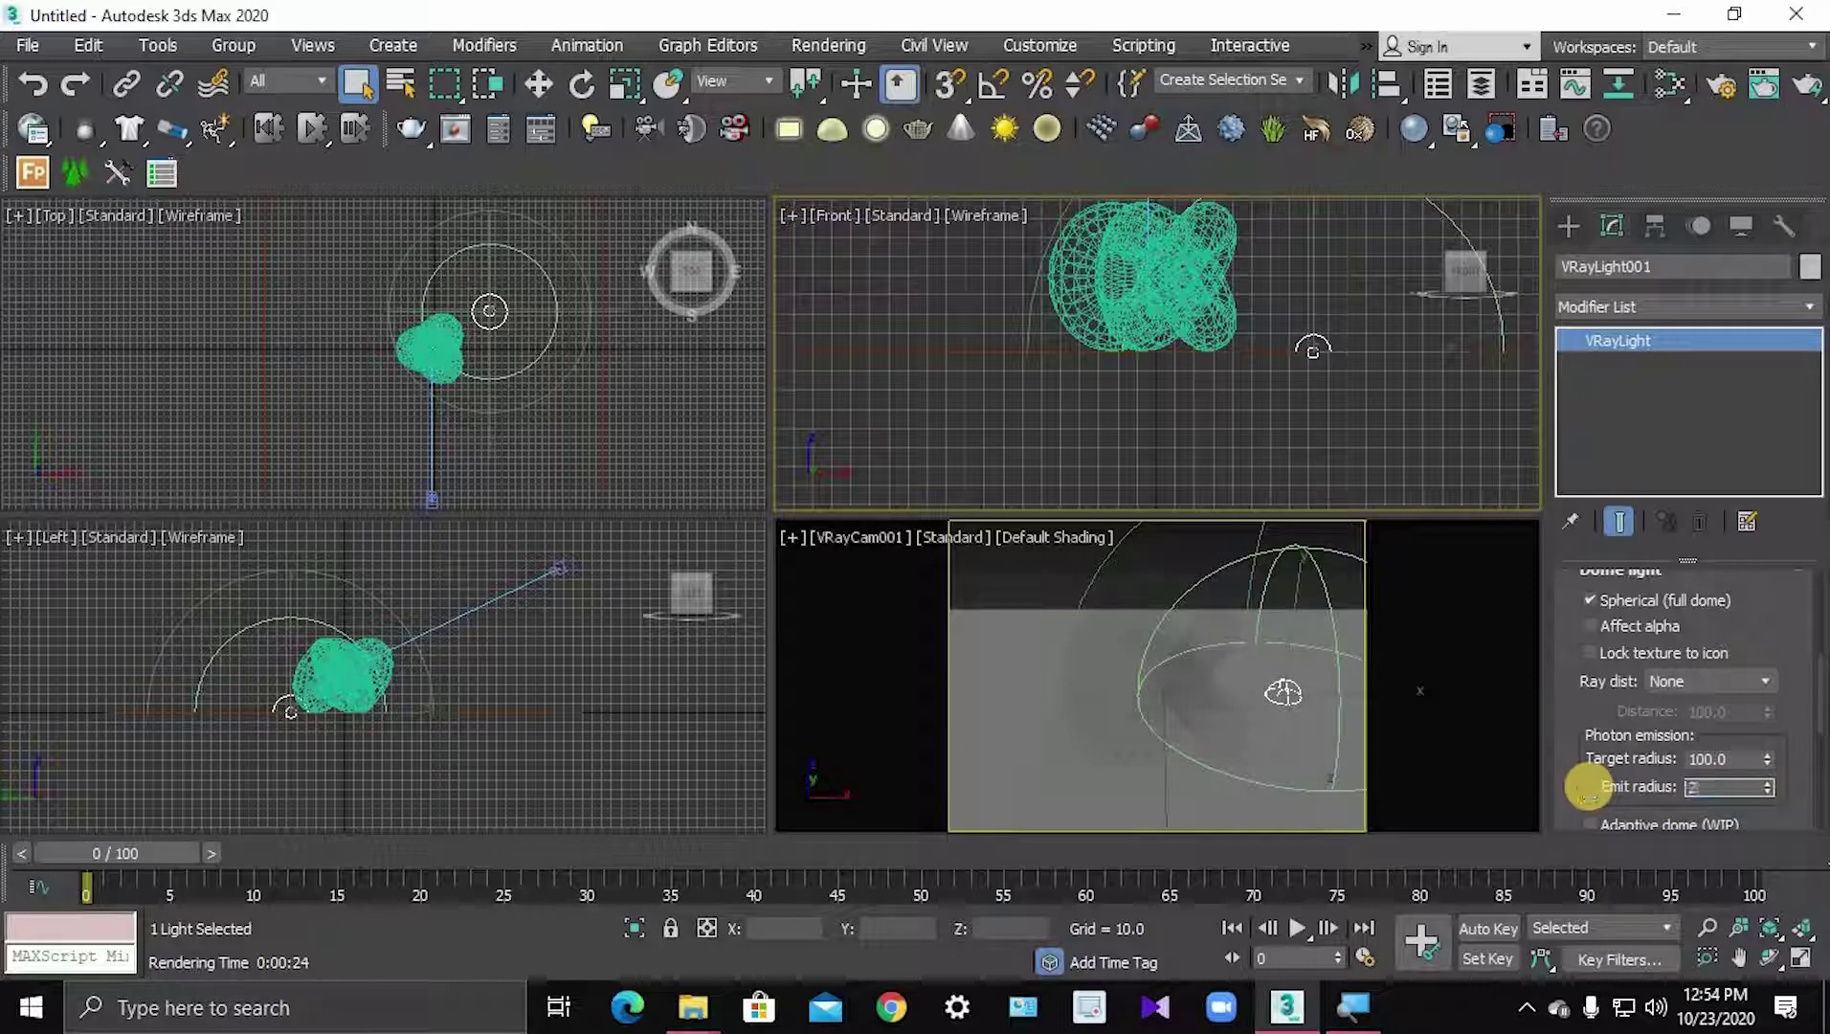
{"action": "type", "text": "50.0"}
{"action": "key", "text": "Return"}
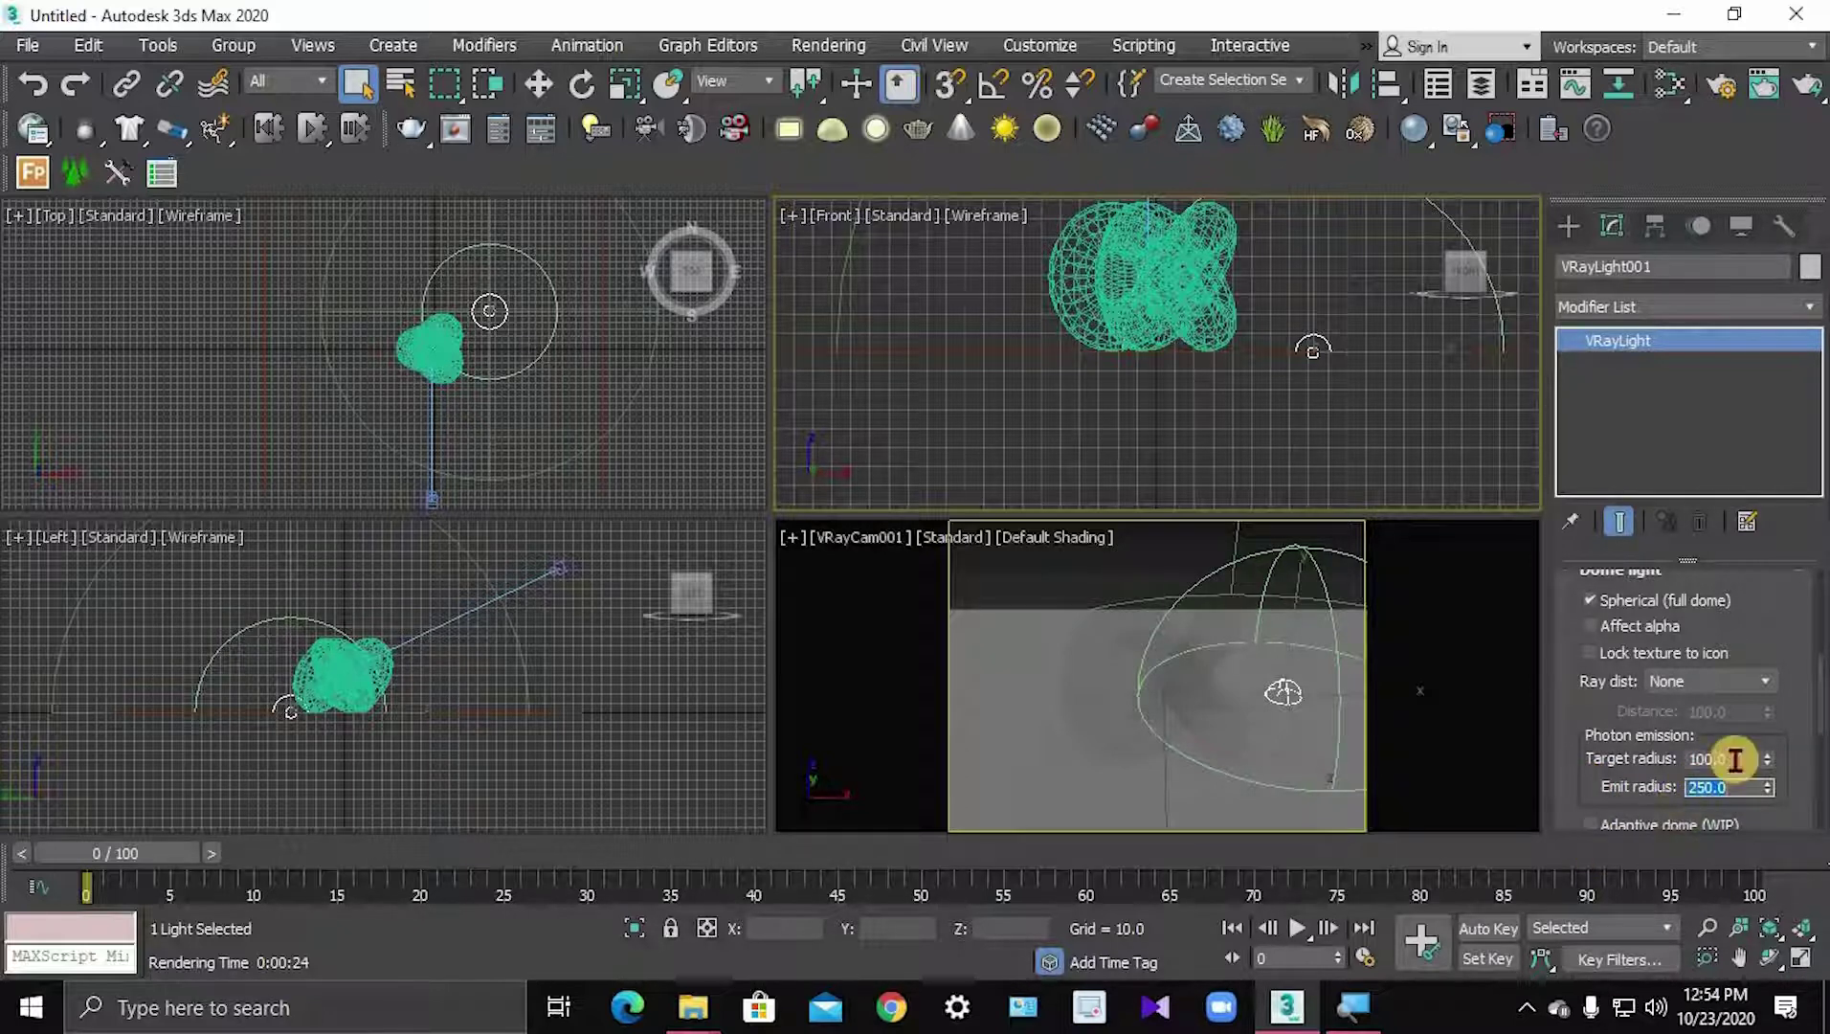
{"action": "key", "text": "shift+Tab"}
{"action": "type", "text": "2"}
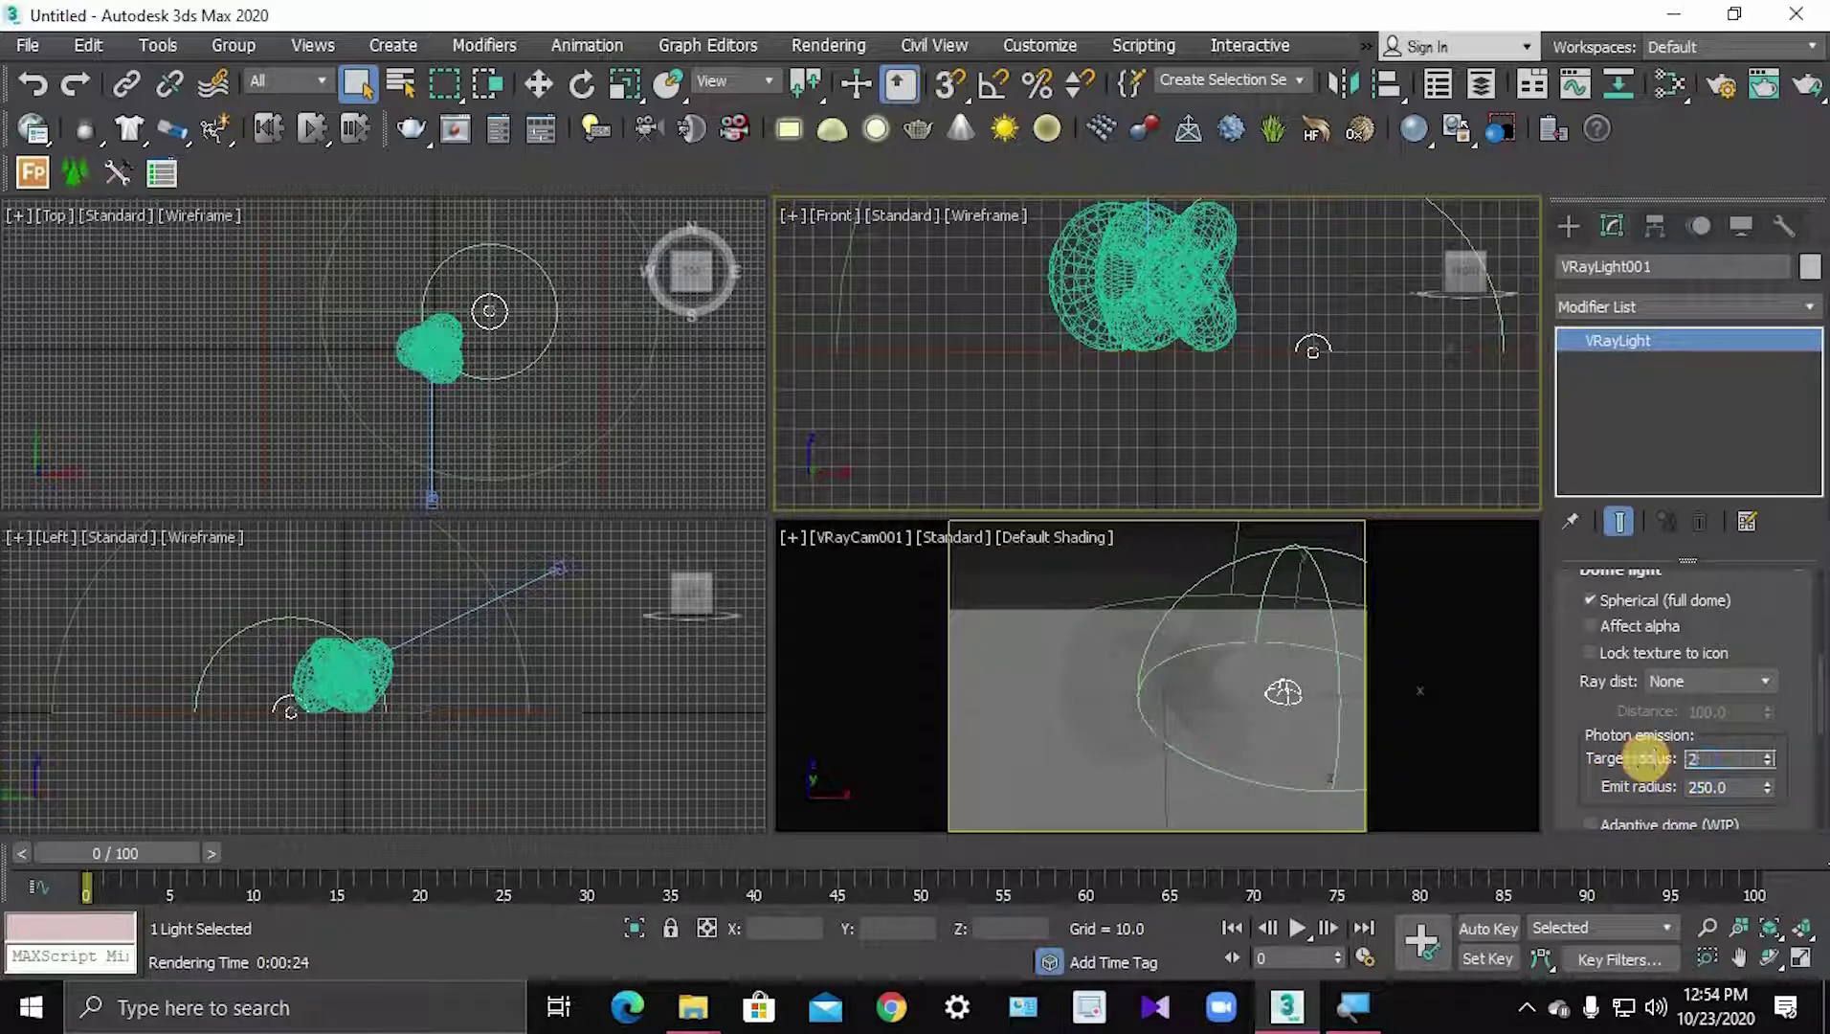
{"action": "type", "text": "0"}
{"action": "key", "text": "Return"}
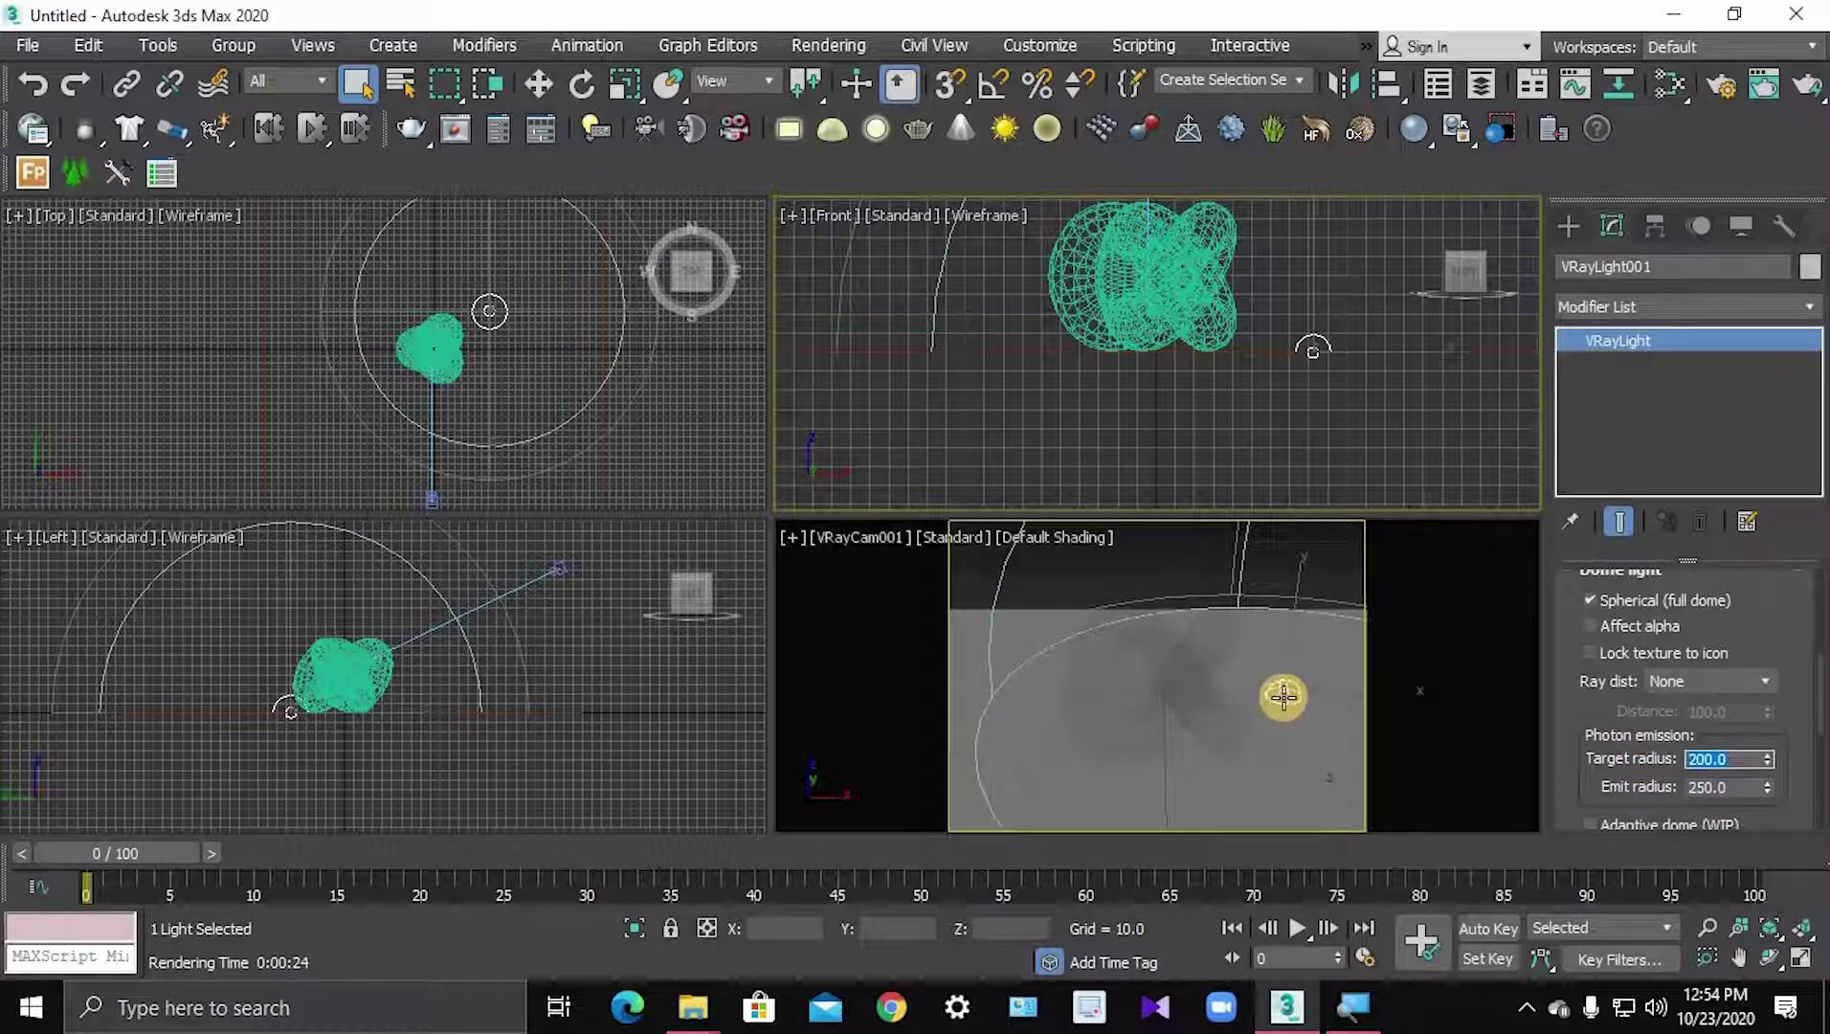
{"action": "left_click", "coordinate": [1283, 691]}
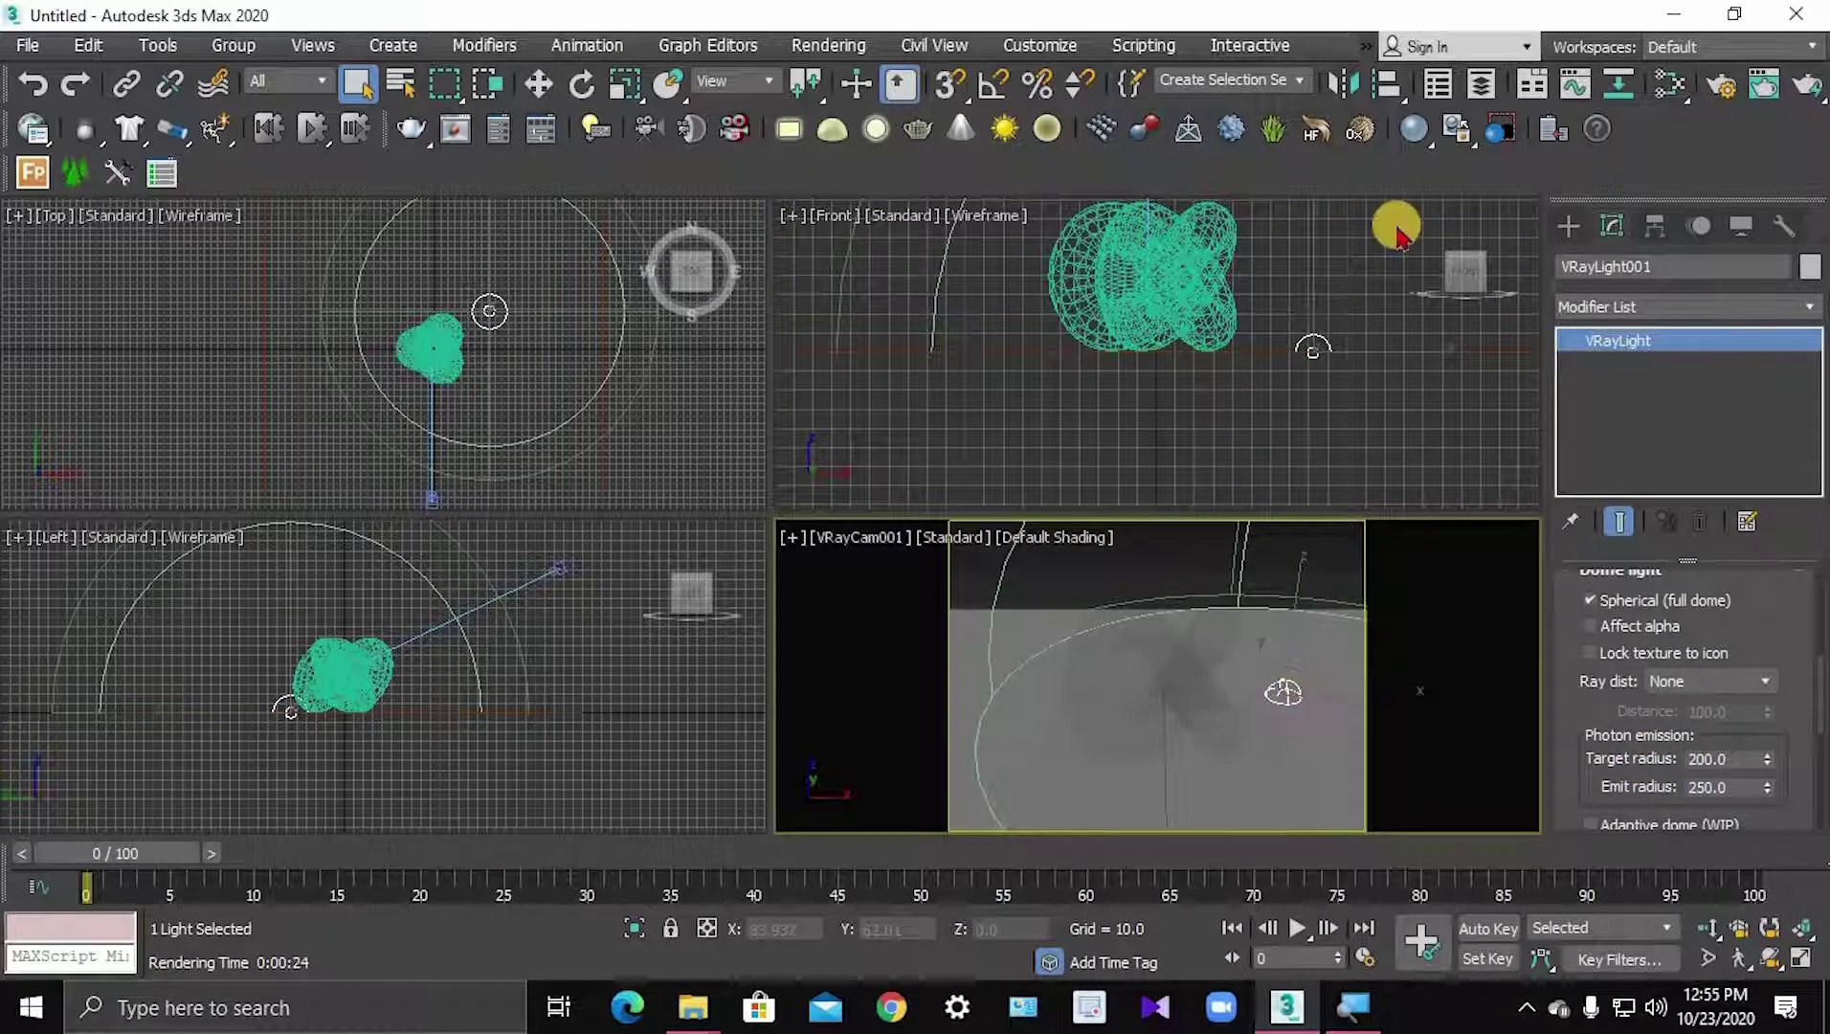
- In the dome light's V-Ray properties, set caustic subdivs 5500 and caustics multiplier 200
{"action": "right_click", "coordinate": [1292, 579]}
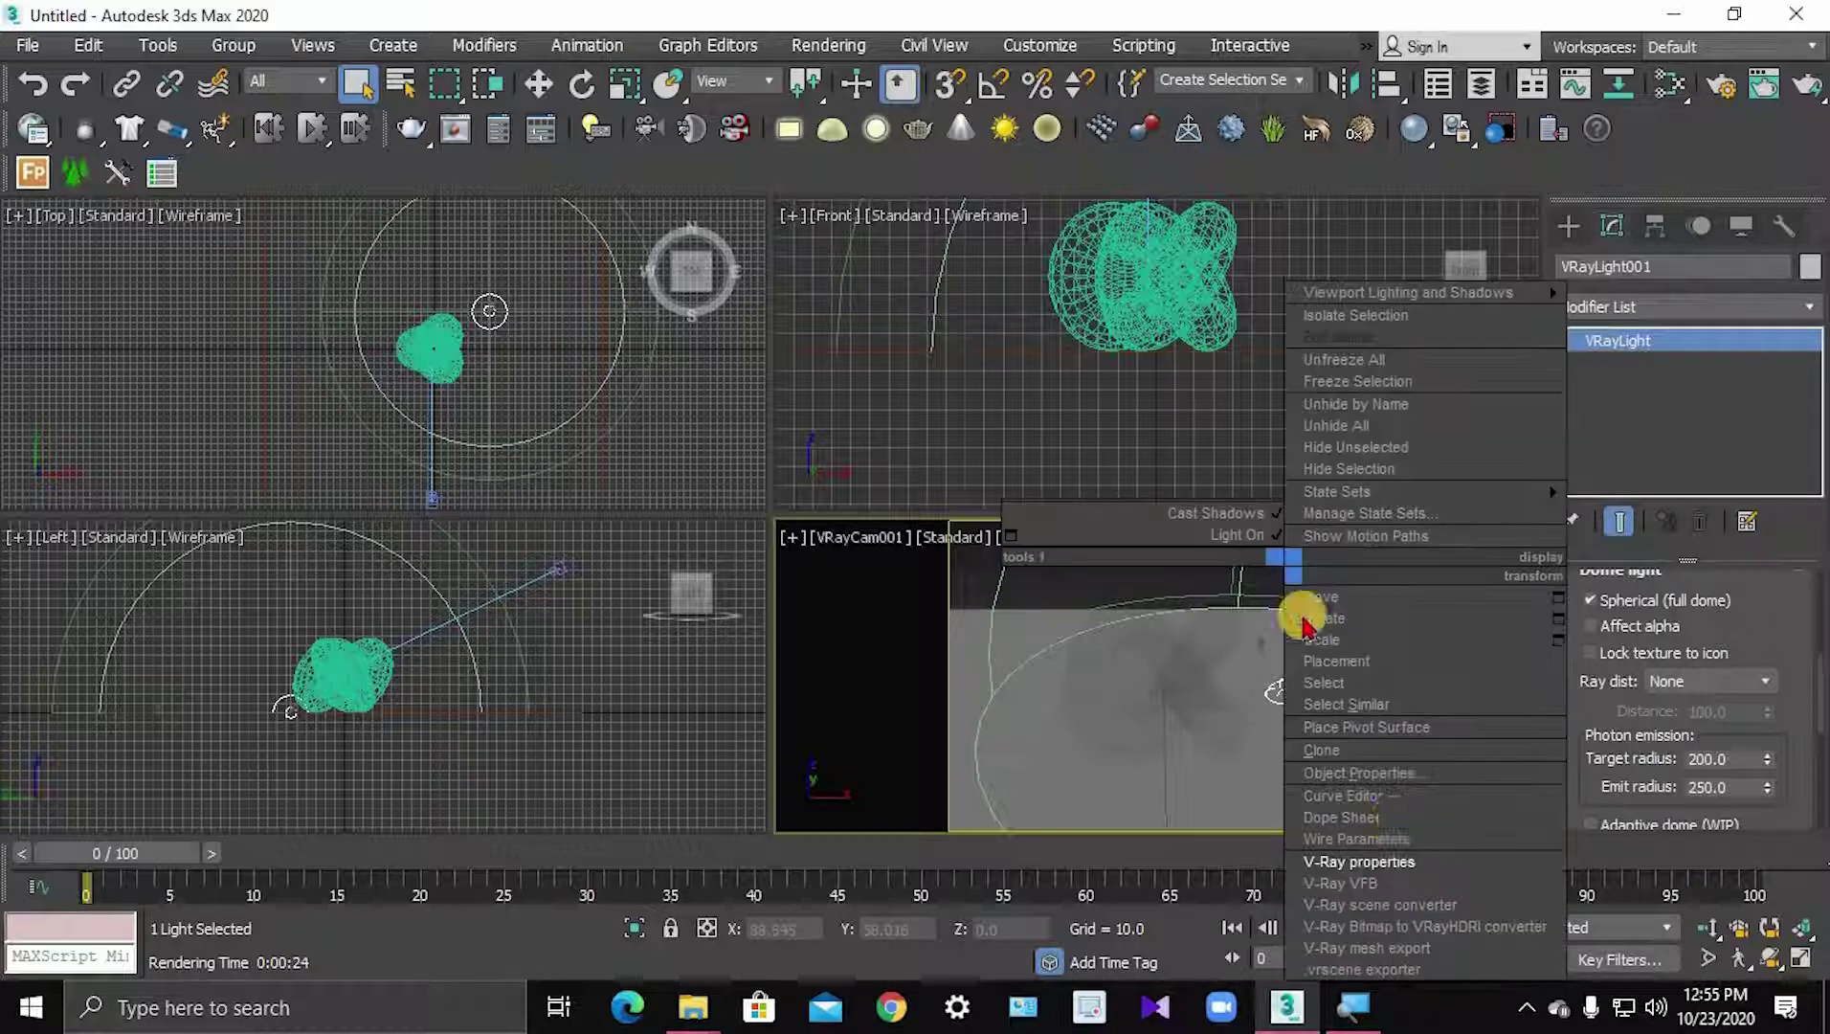
{"action": "left_click", "coordinate": [1359, 861]}
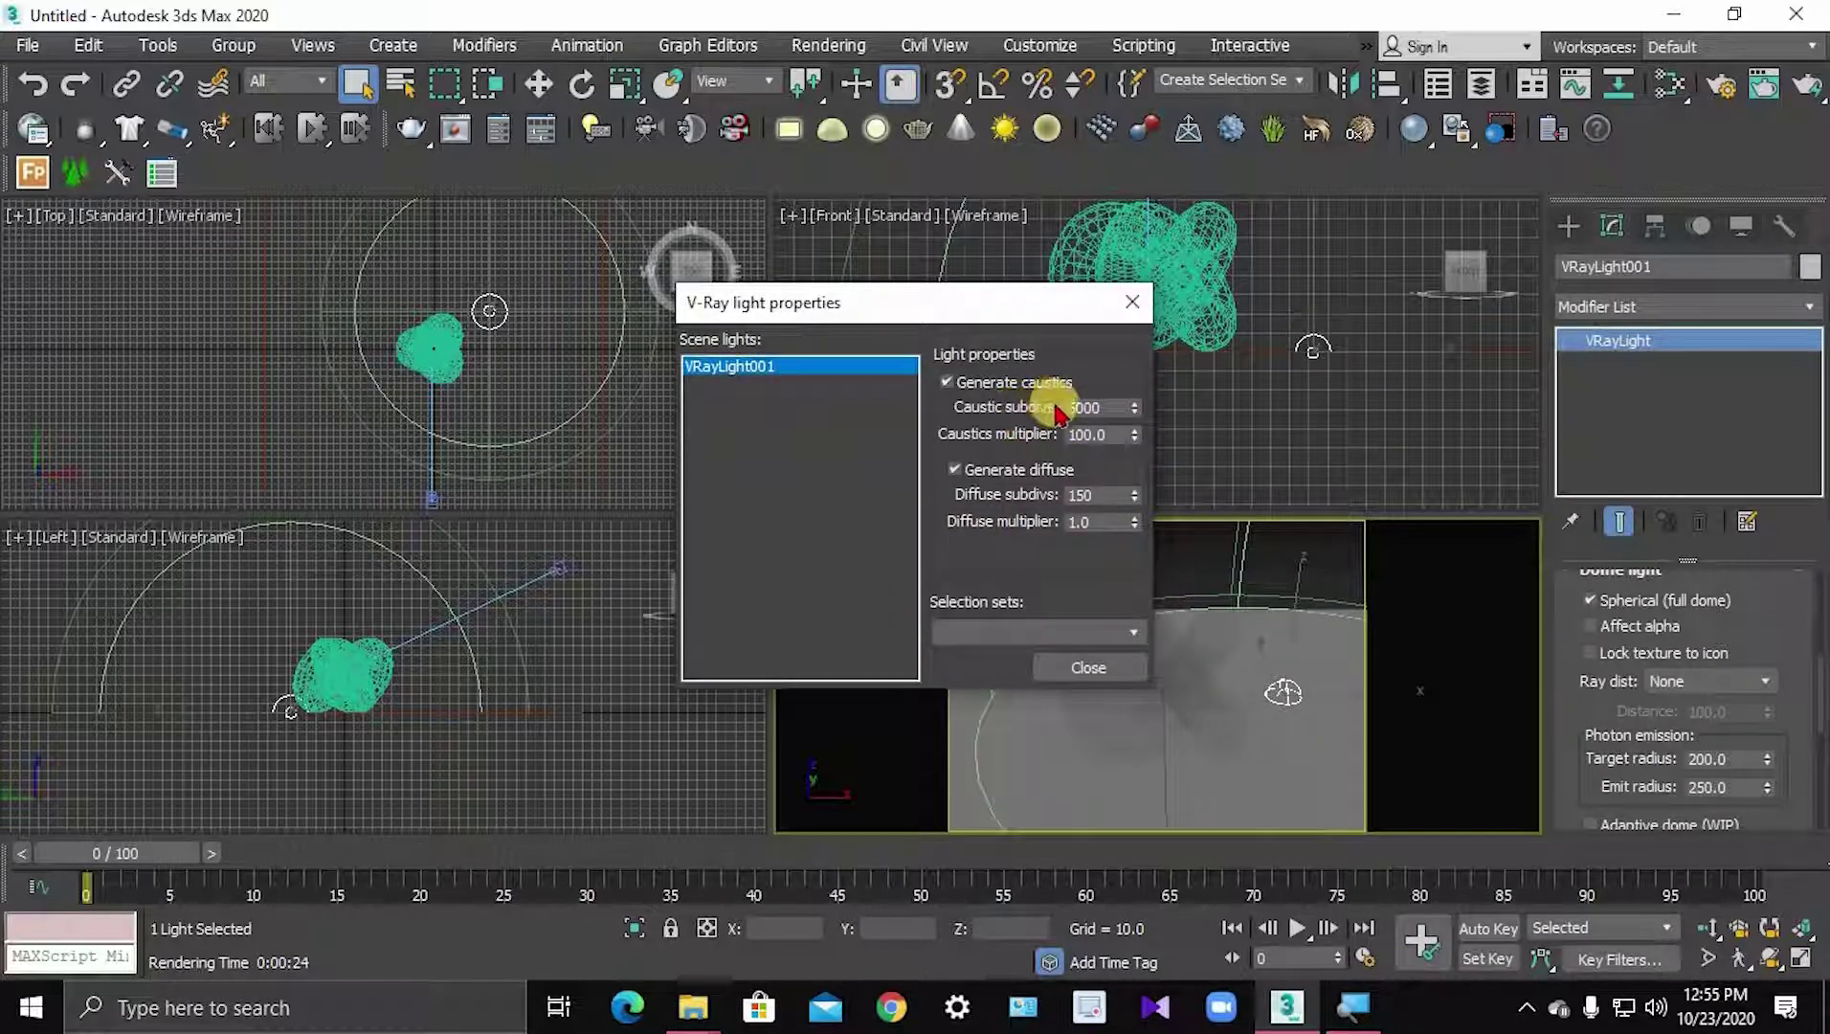
{"action": "double_click", "coordinate": [1096, 408]}
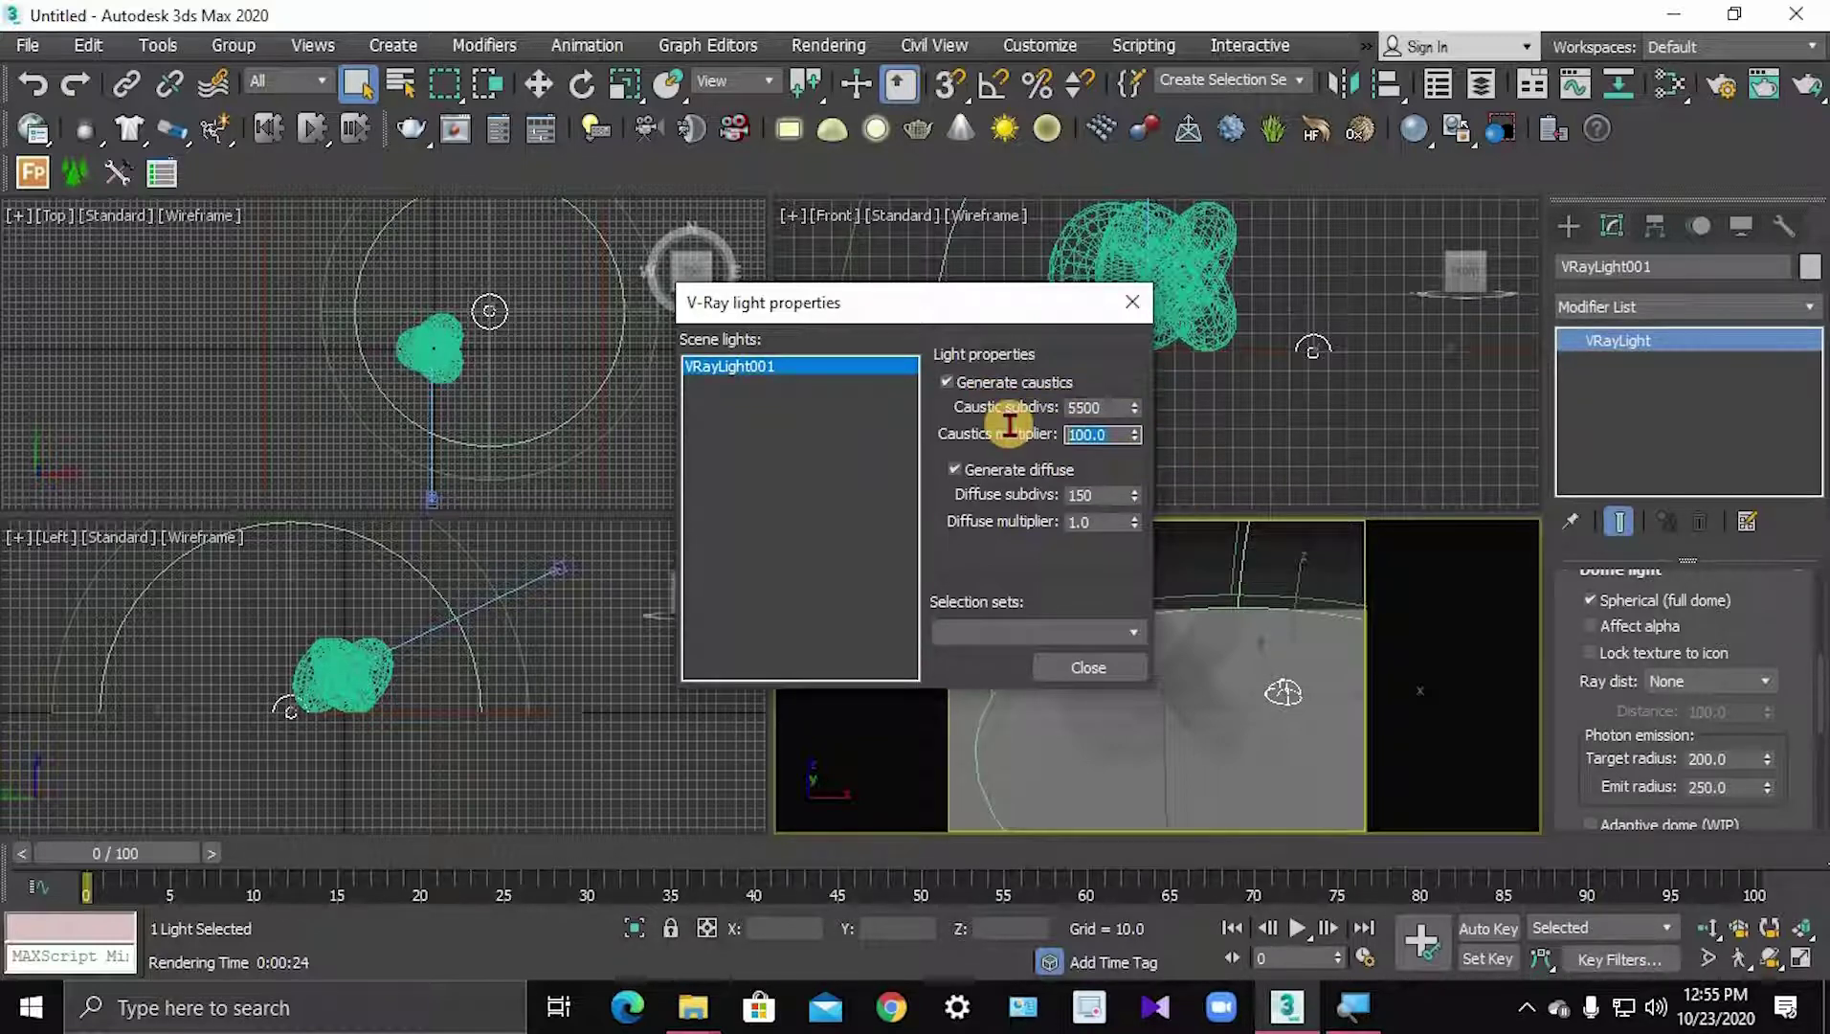
{"action": "type", "text": "200"}
{"action": "key", "text": "Return"}
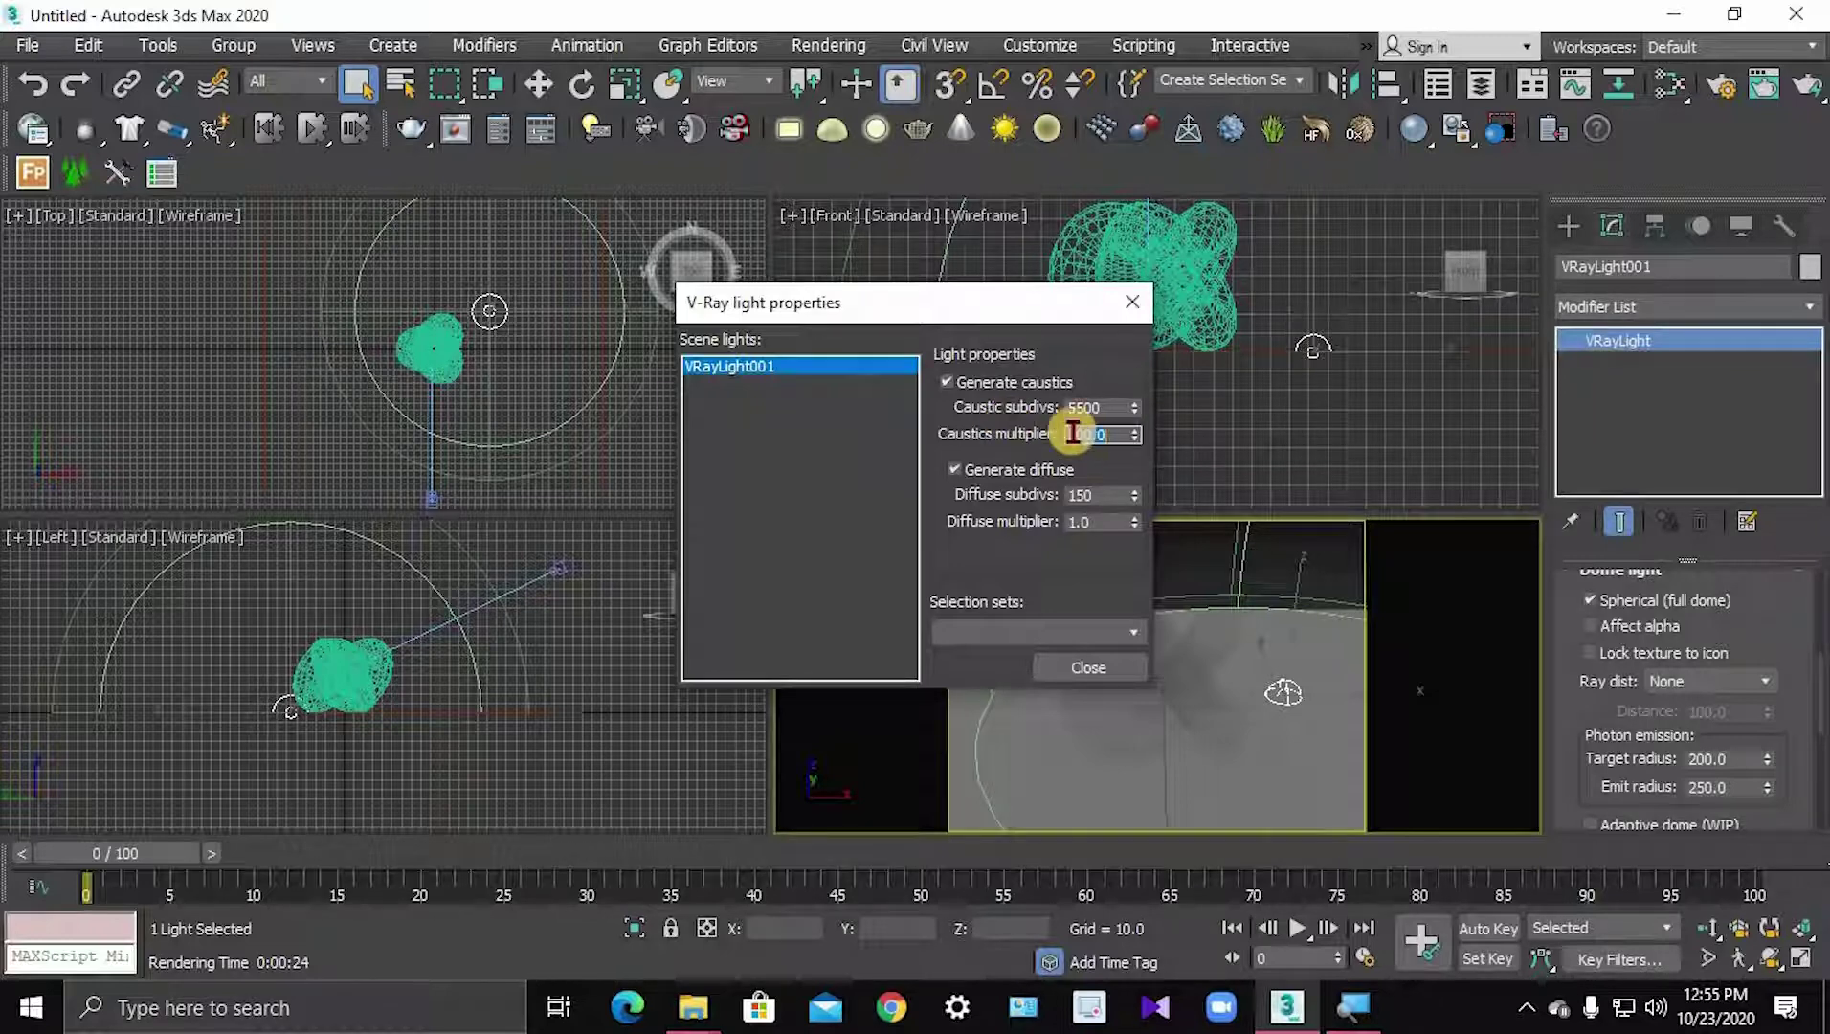
{"action": "left_click", "coordinate": [1092, 670]}
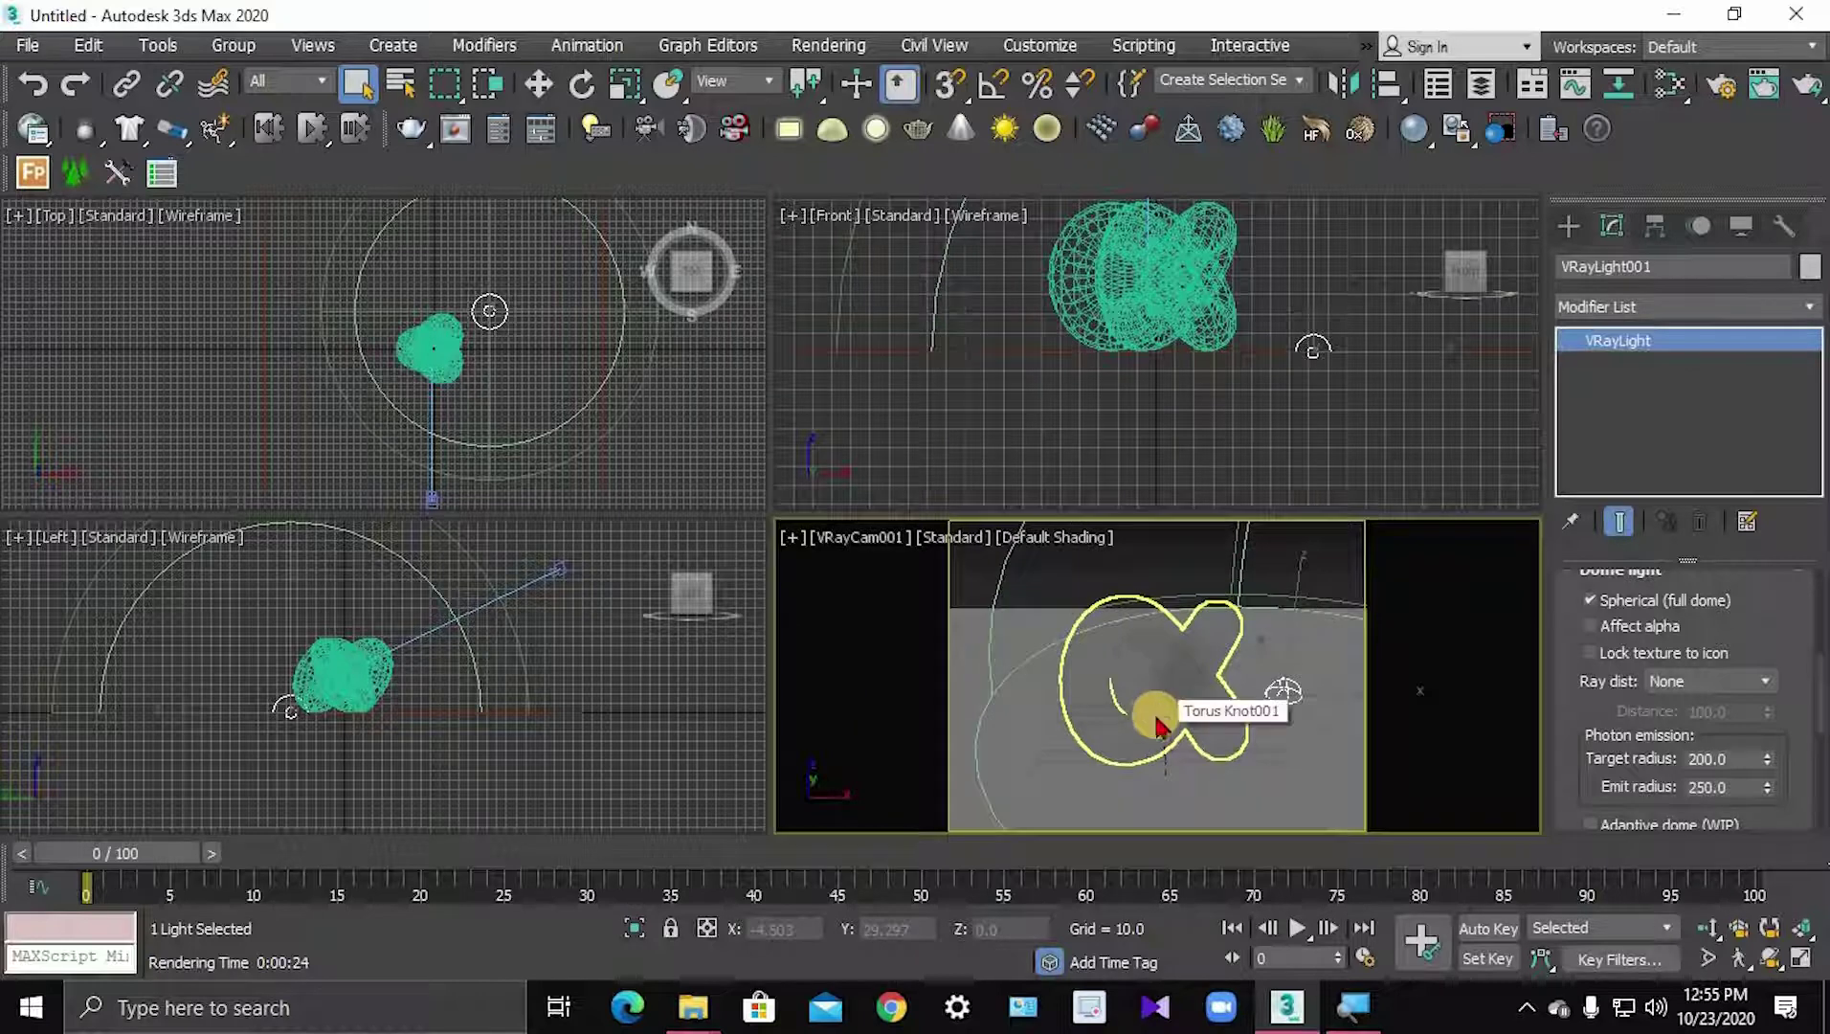
- Re-render with Shift+Q, show the knot's RGB color channel, and close V-Ray messages
{"action": "key", "text": "shift+q"}
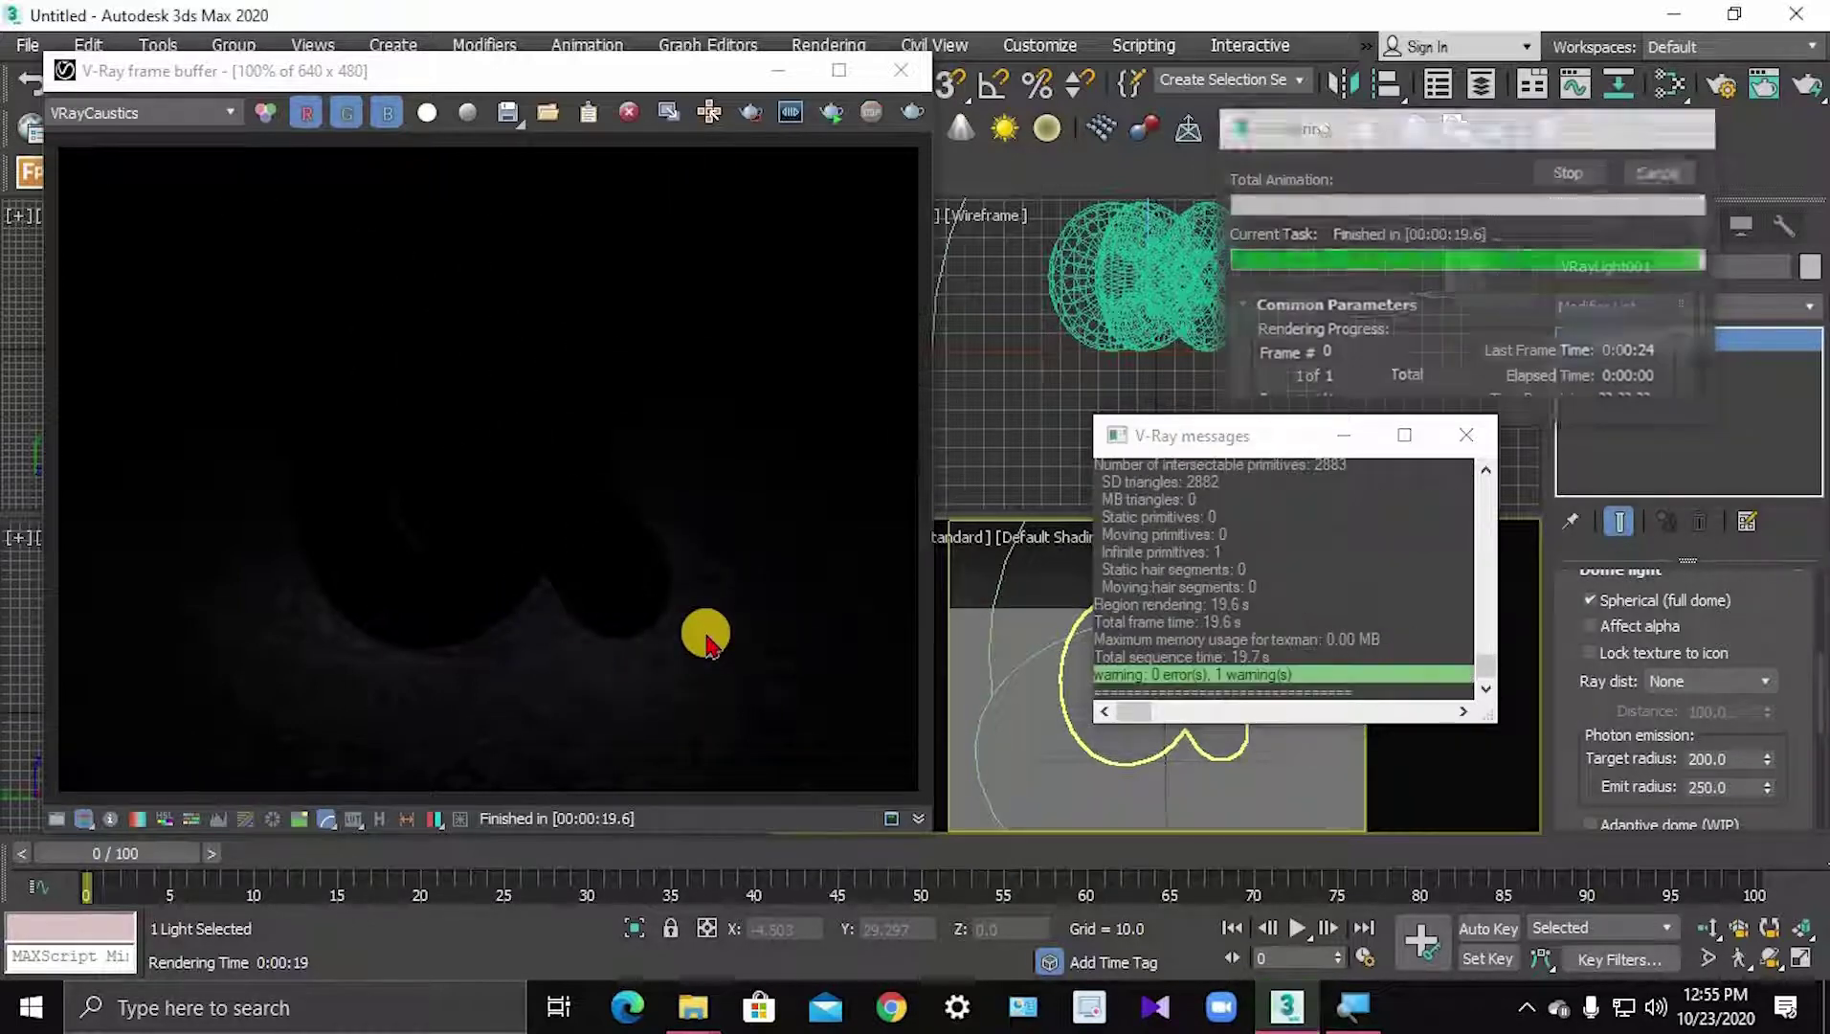
{"action": "left_click", "coordinate": [203, 110]}
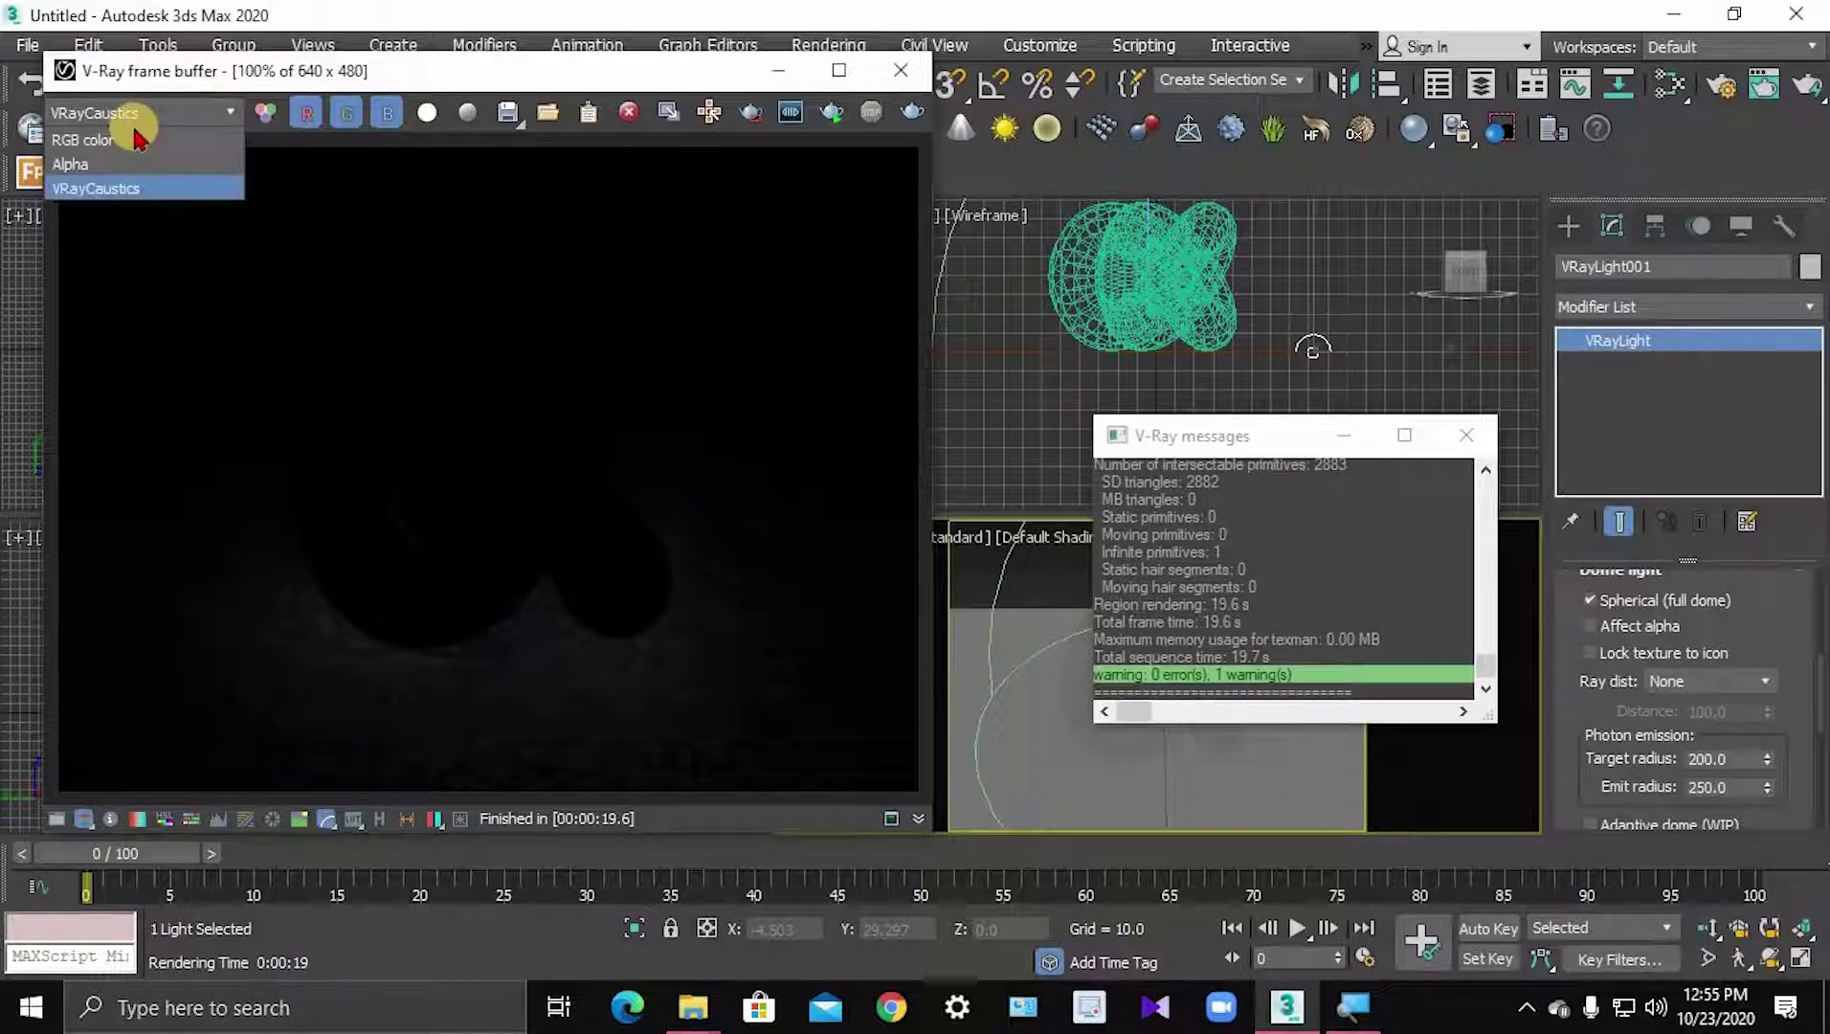
{"action": "left_click", "coordinate": [100, 143]}
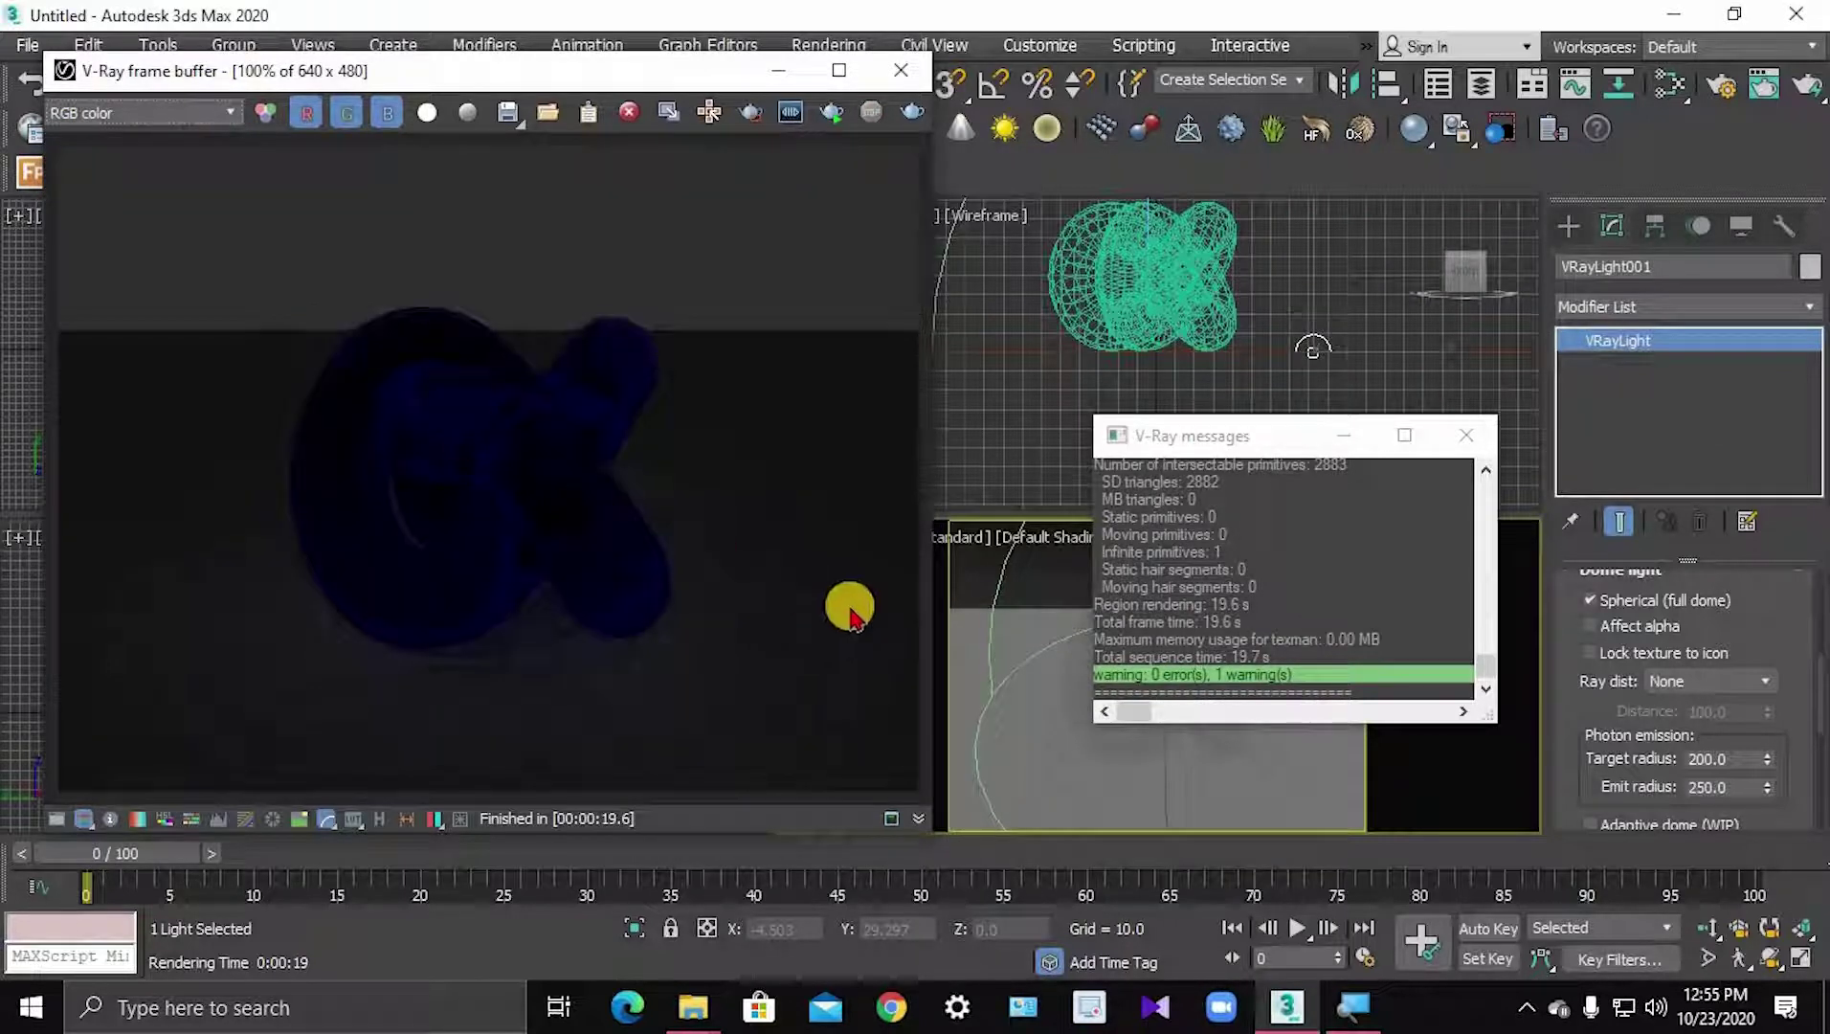
{"action": "left_click", "coordinate": [1450, 436]}
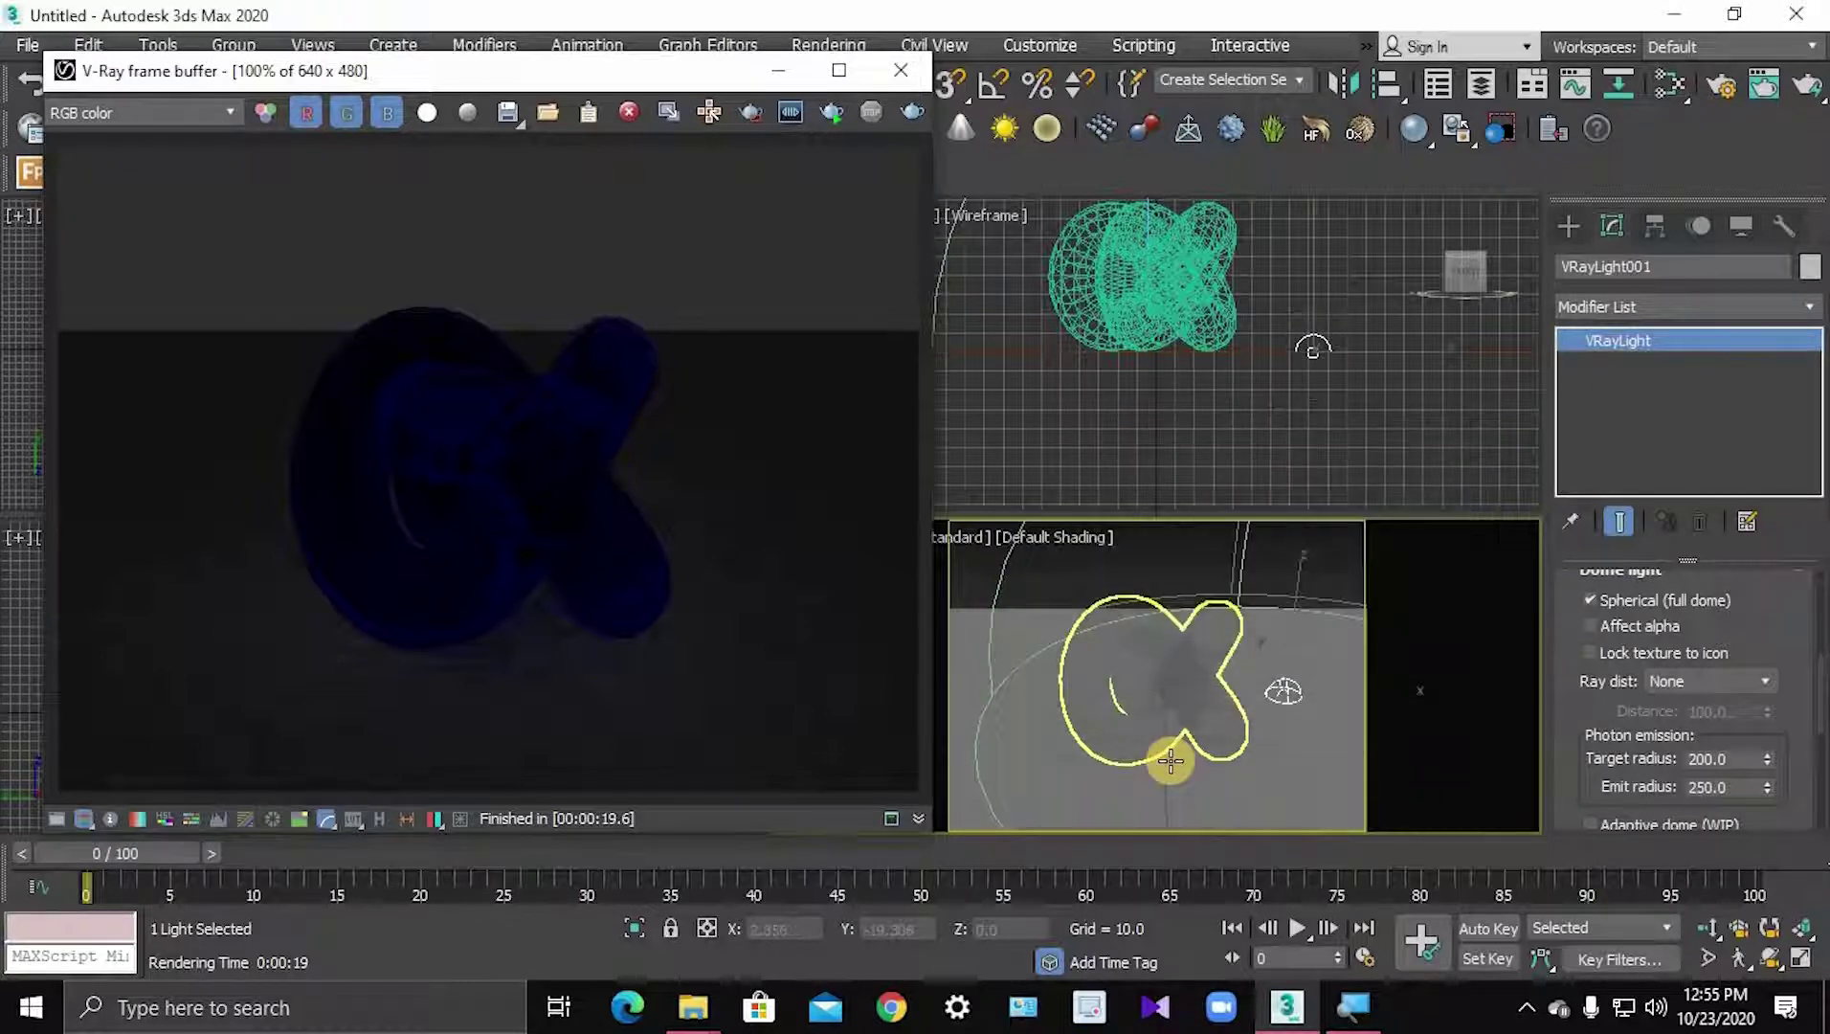